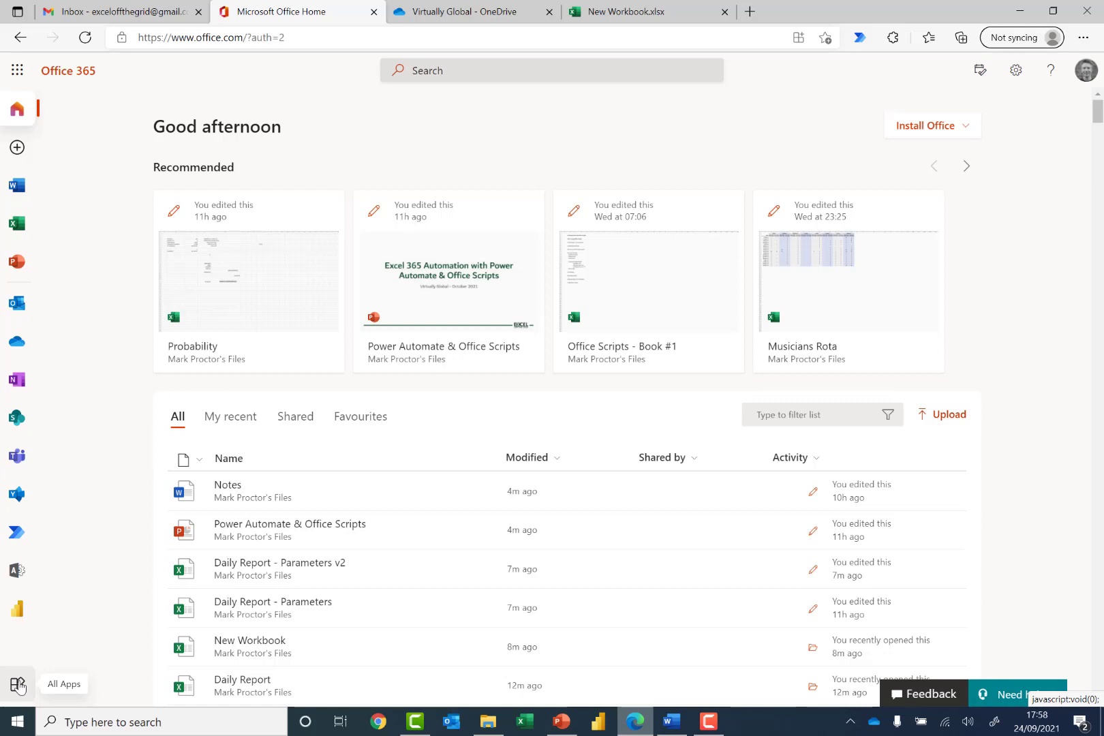
- Open Power Automate from the Office home page and start a blank instant cloud flow
click(17, 533)
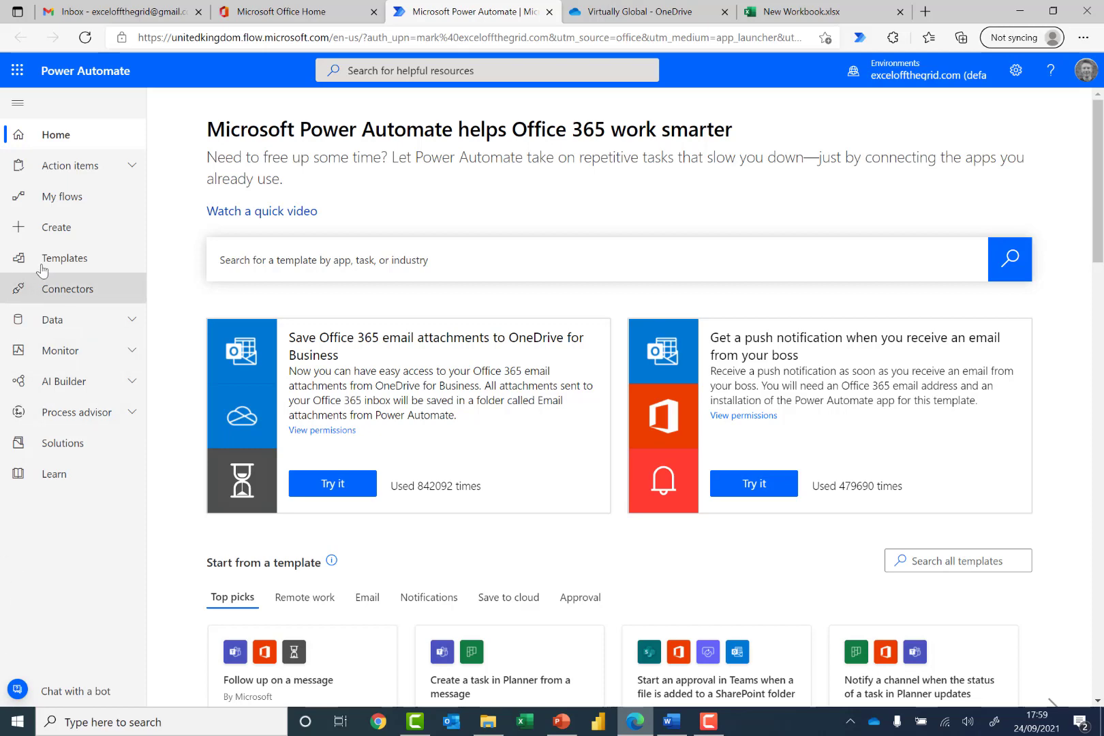
click(58, 234)
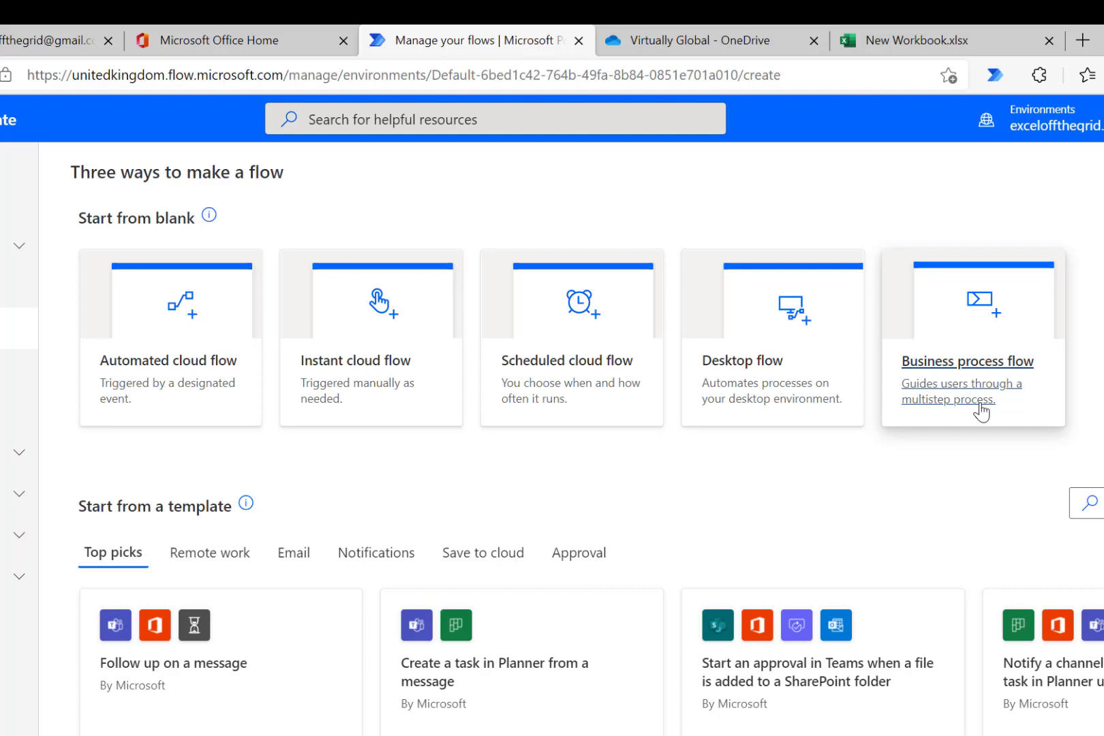
click(439, 419)
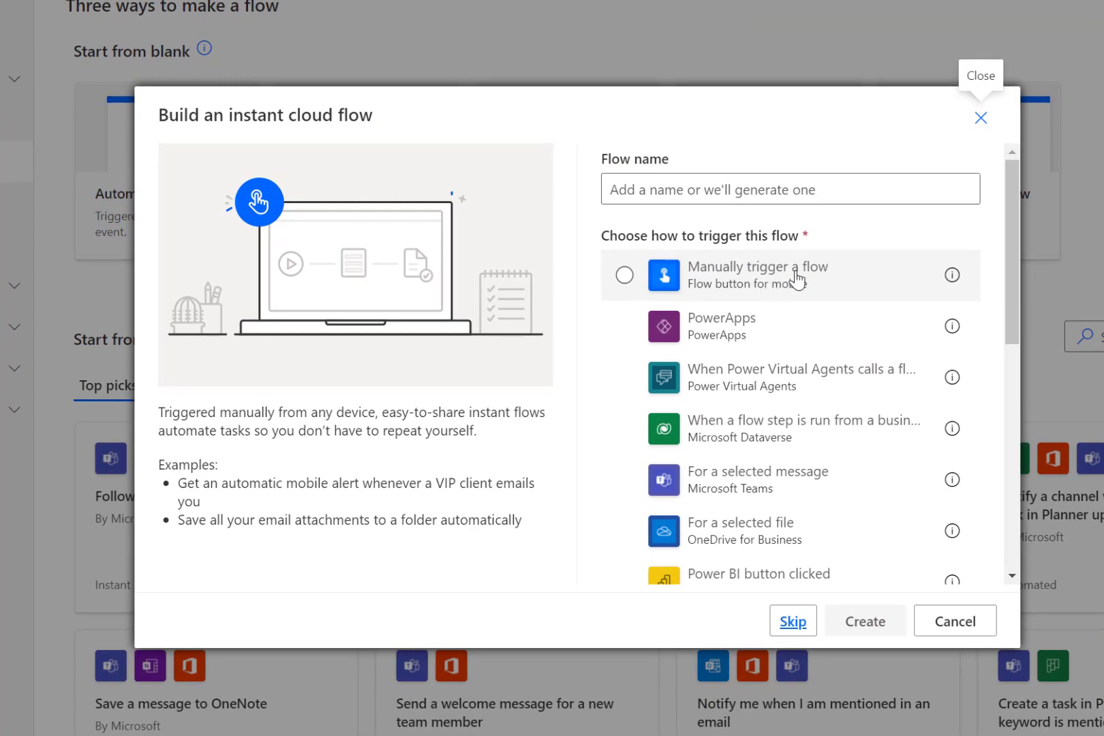
- Create the instant cloud flow with the "Manually trigger a flow" trigger and the name "Workbook automation"
scroll(818, 405, down, 8)
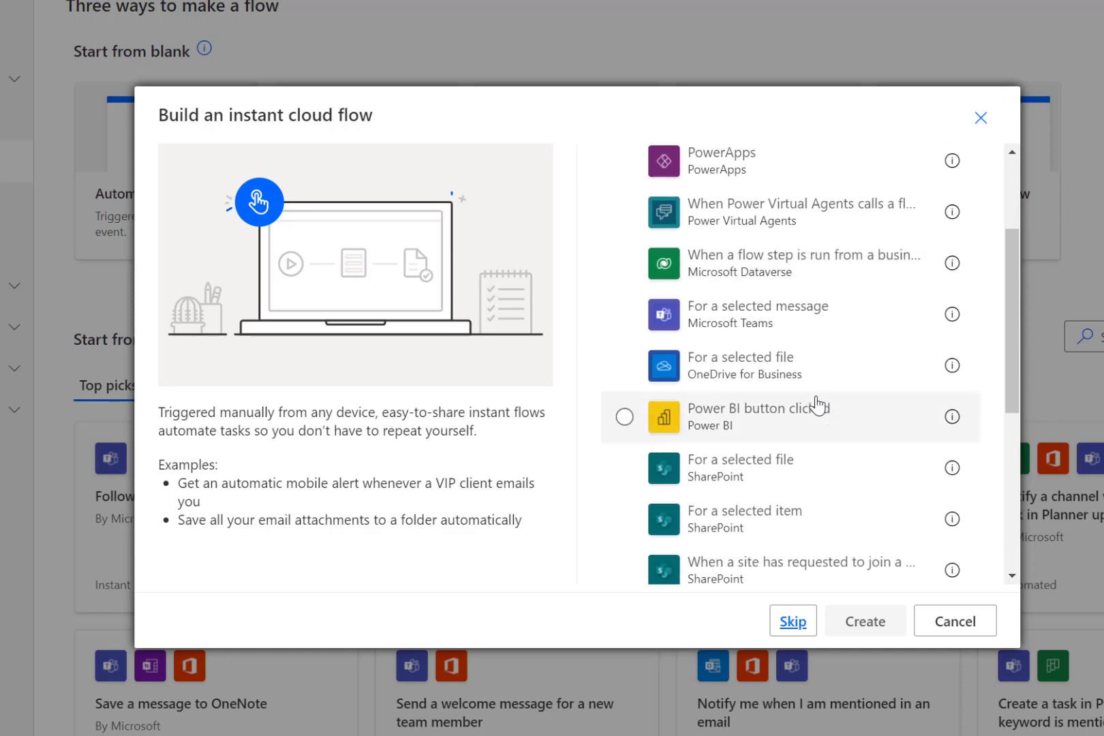
scroll(818, 406, up, 8)
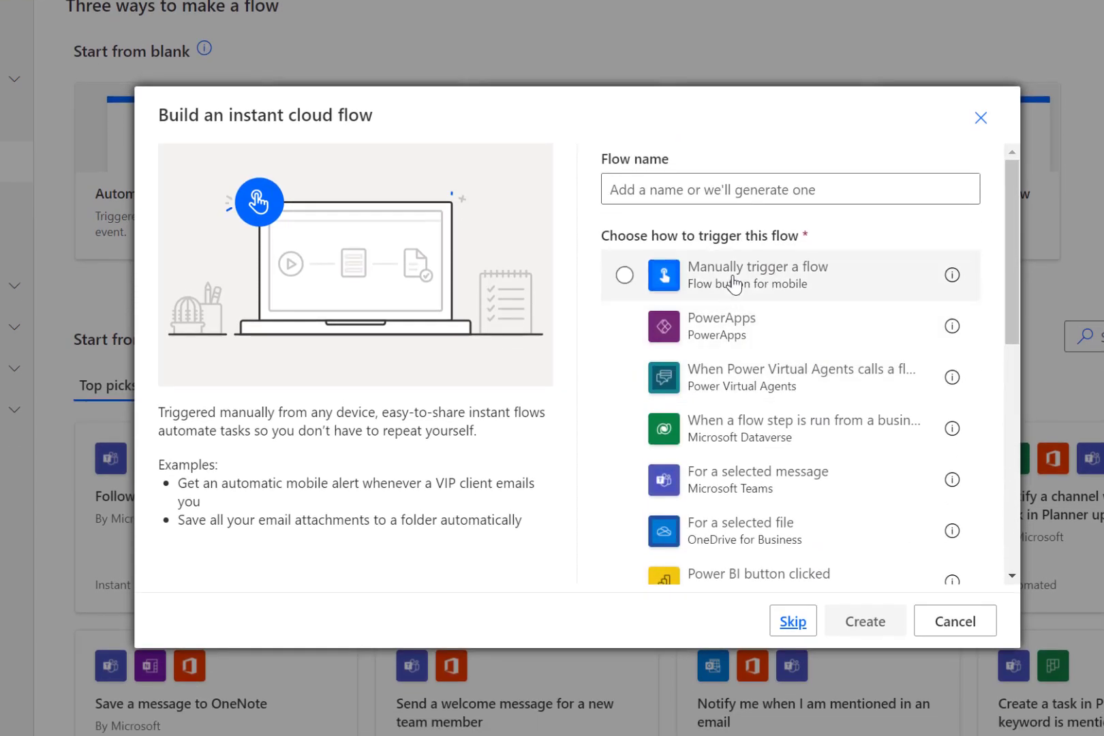
click(733, 284)
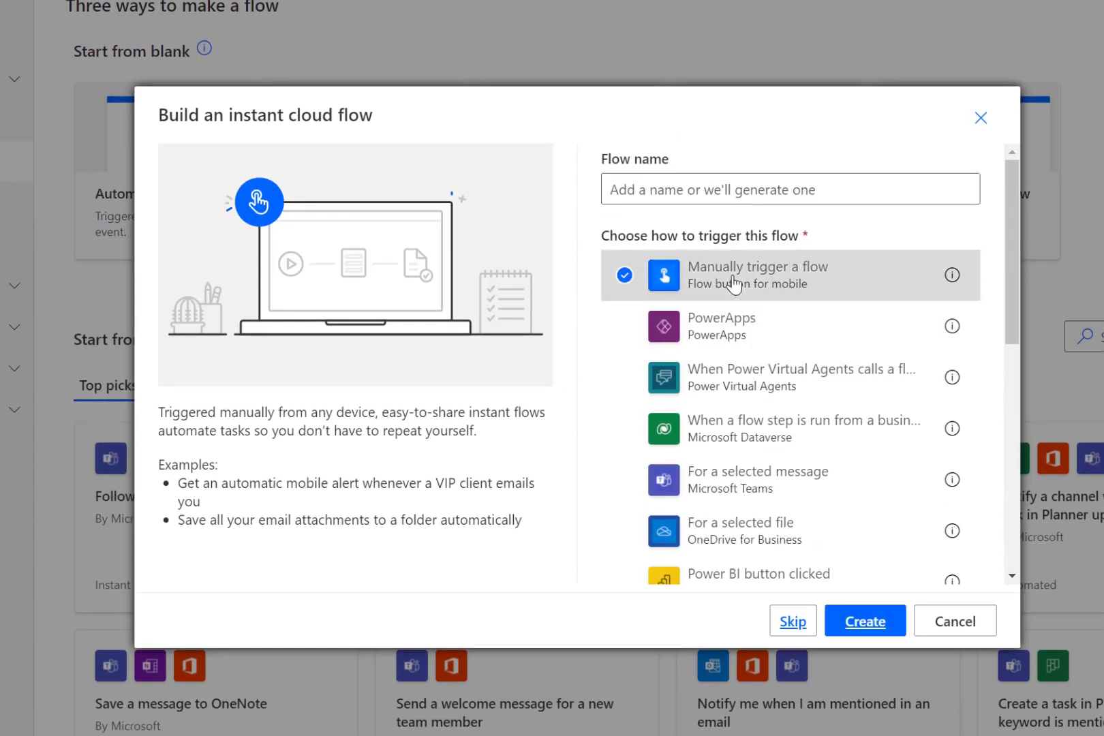
click(715, 189)
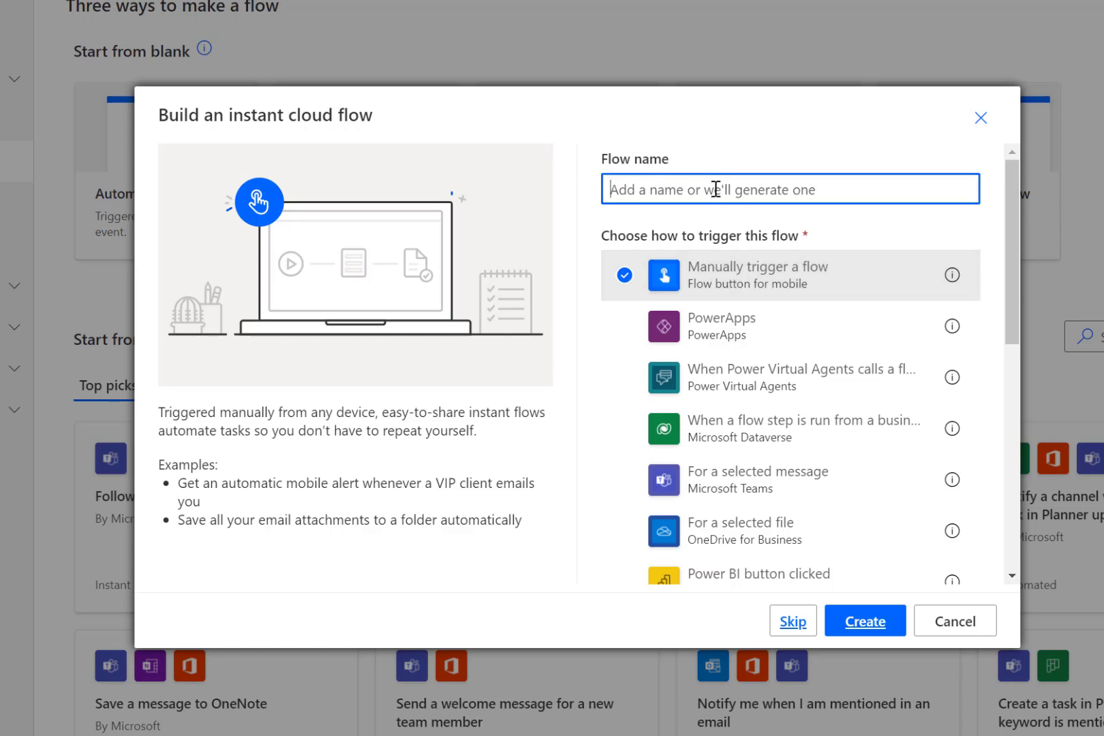
text(W)
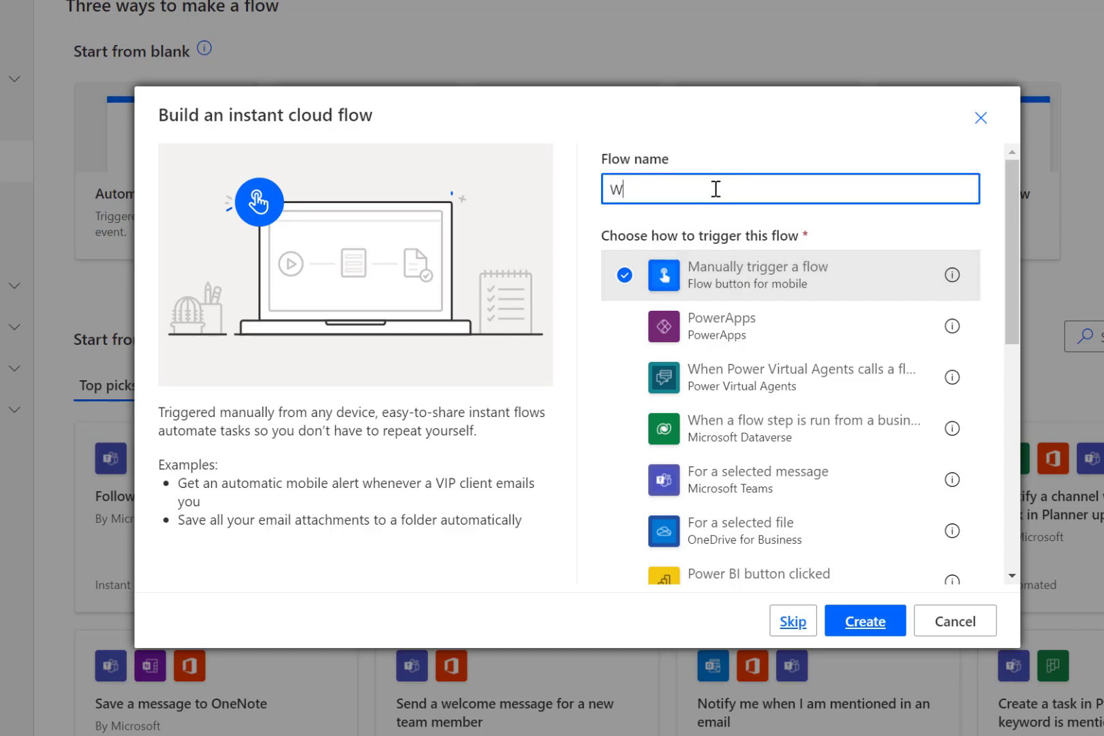
text(orkbook automation)
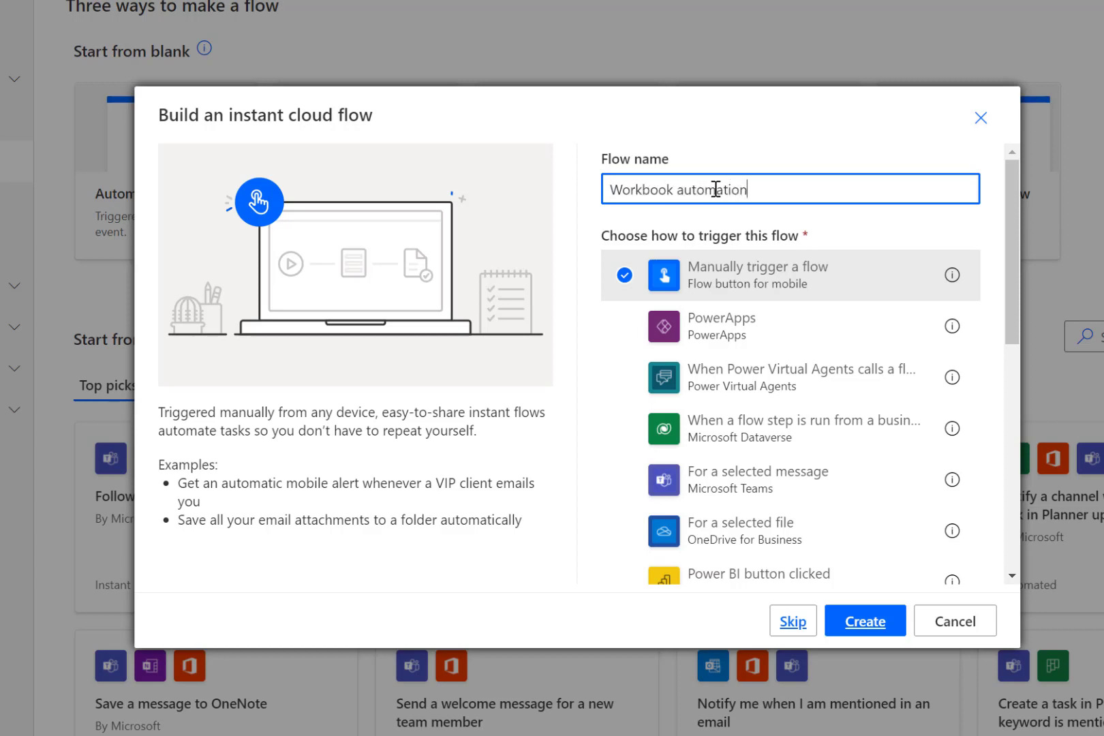
click(867, 624)
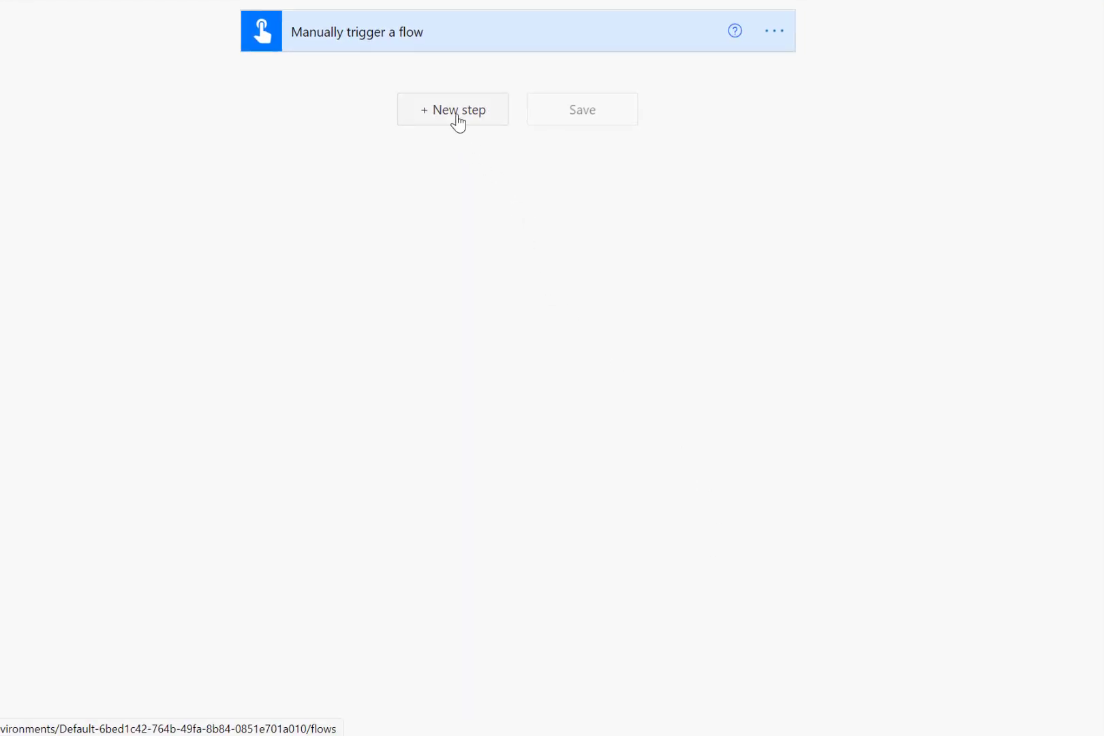
- Search the operations for "Excel" and add the Excel Online (Business) "Create worksheet" action after the trigger
click(459, 121)
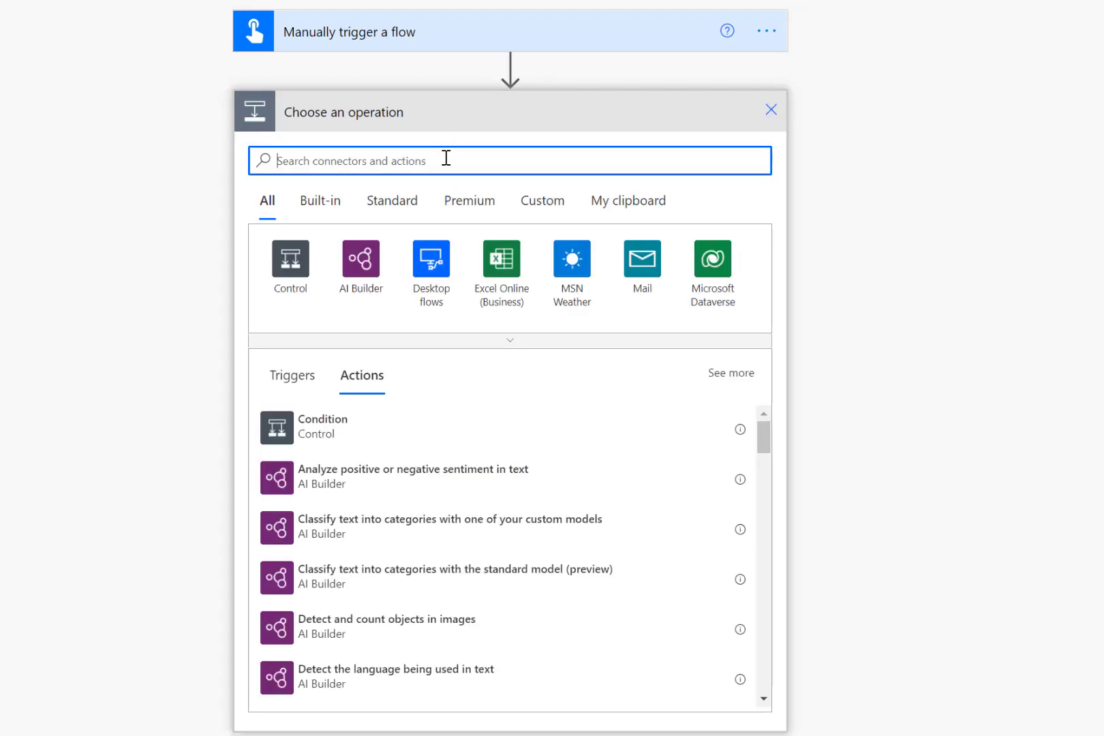
text(Excel)
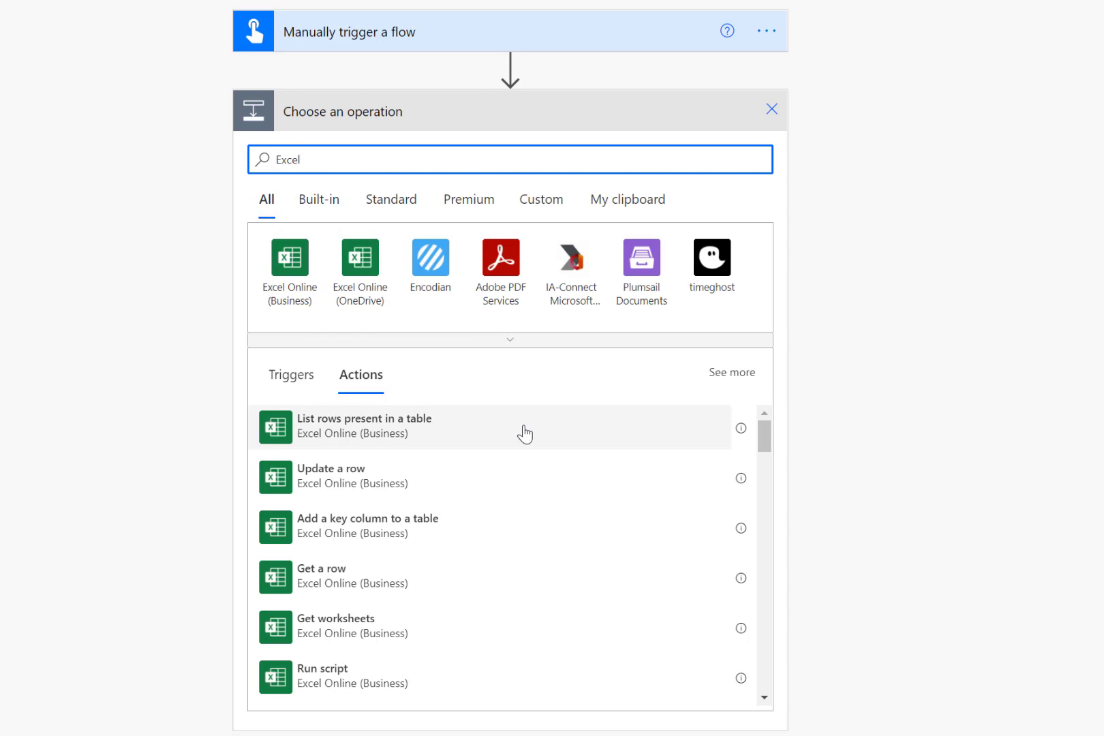
scroll(554, 502, down, 1)
scroll(554, 503, down, 1)
scroll(554, 502, up, 1)
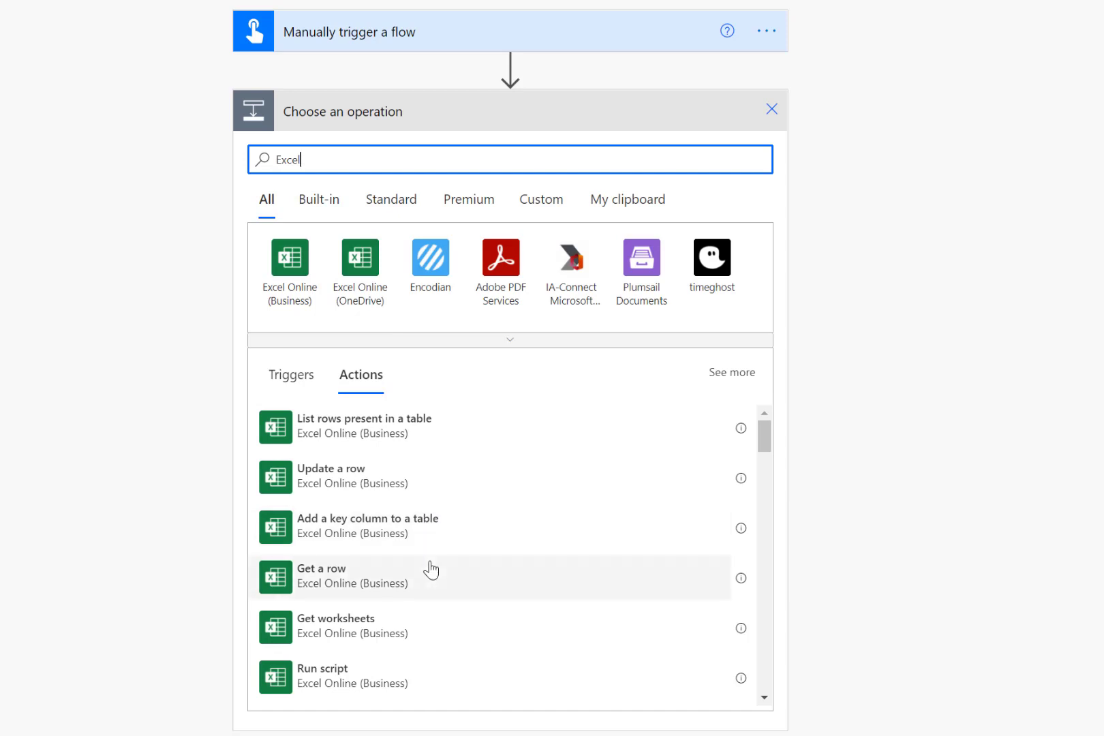
scroll(424, 572, down, 3)
scroll(430, 569, down, 2)
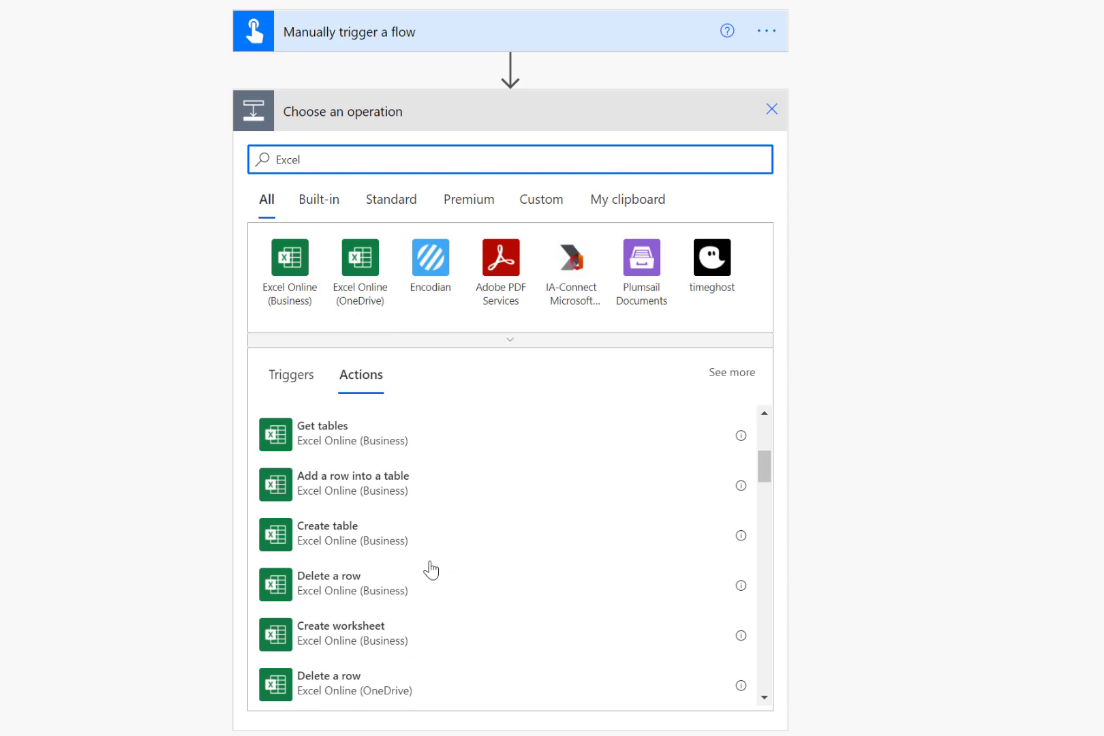
click(391, 640)
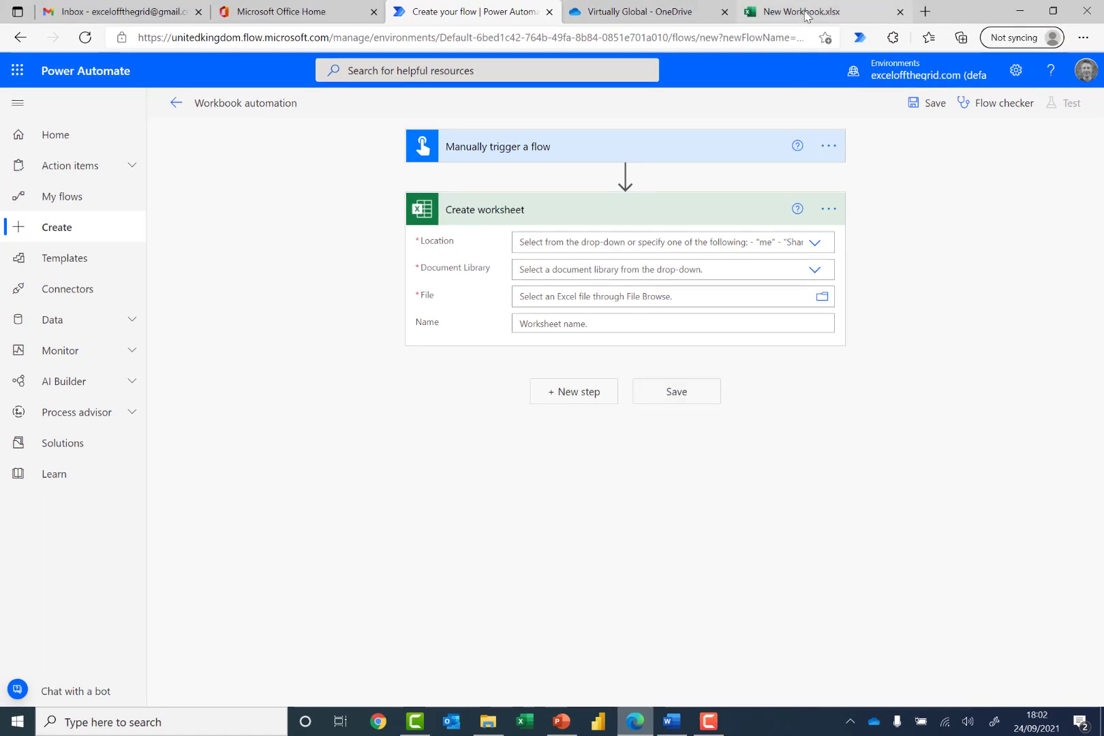
- Check the open New Workbook.xlsx, then set the Create worksheet action's location to OneDrive for Business and its document library to OneDrive
click(807, 15)
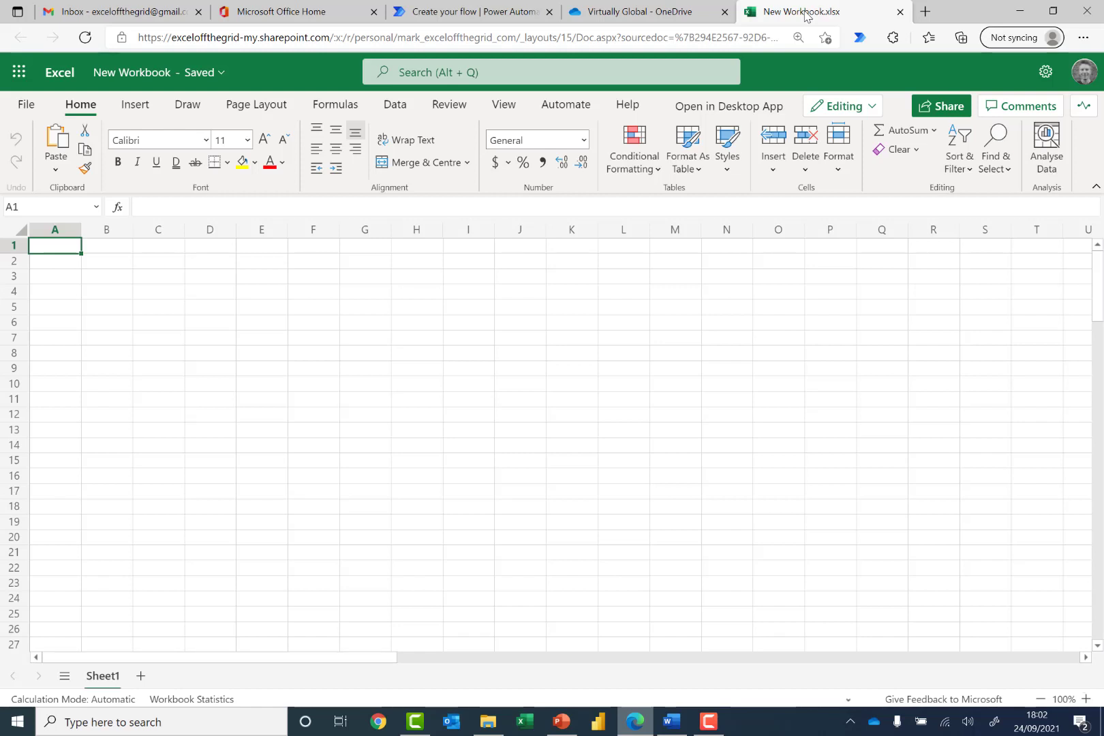
click(508, 24)
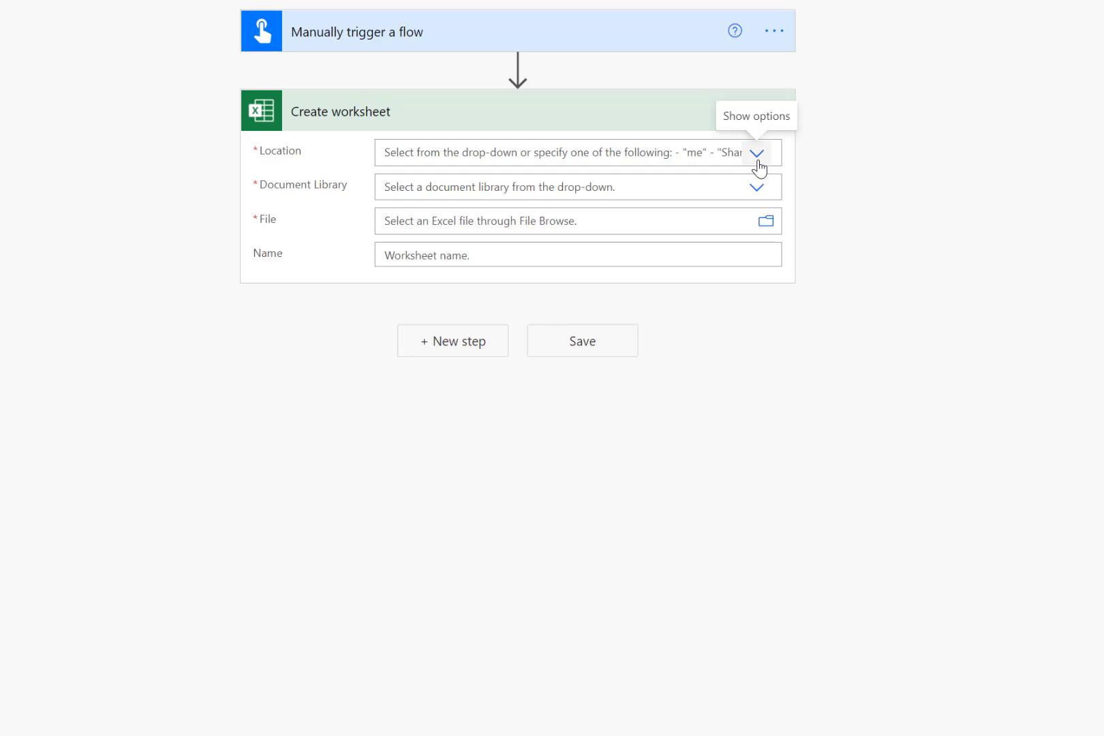
click(757, 153)
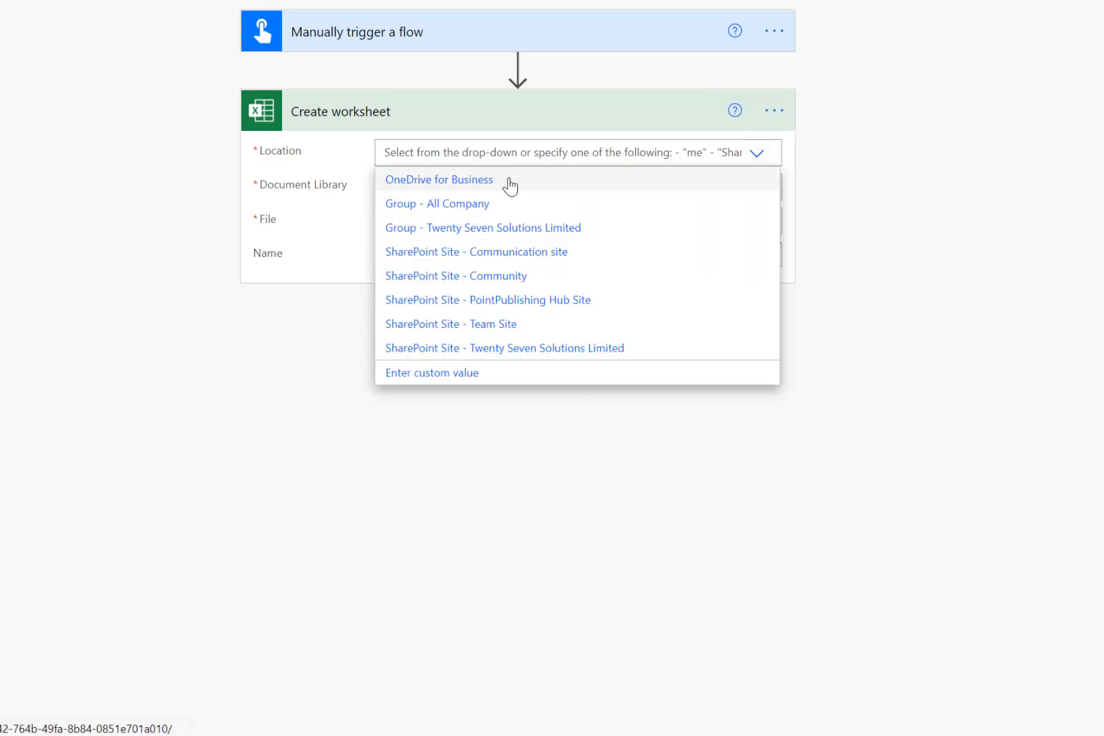
click(505, 181)
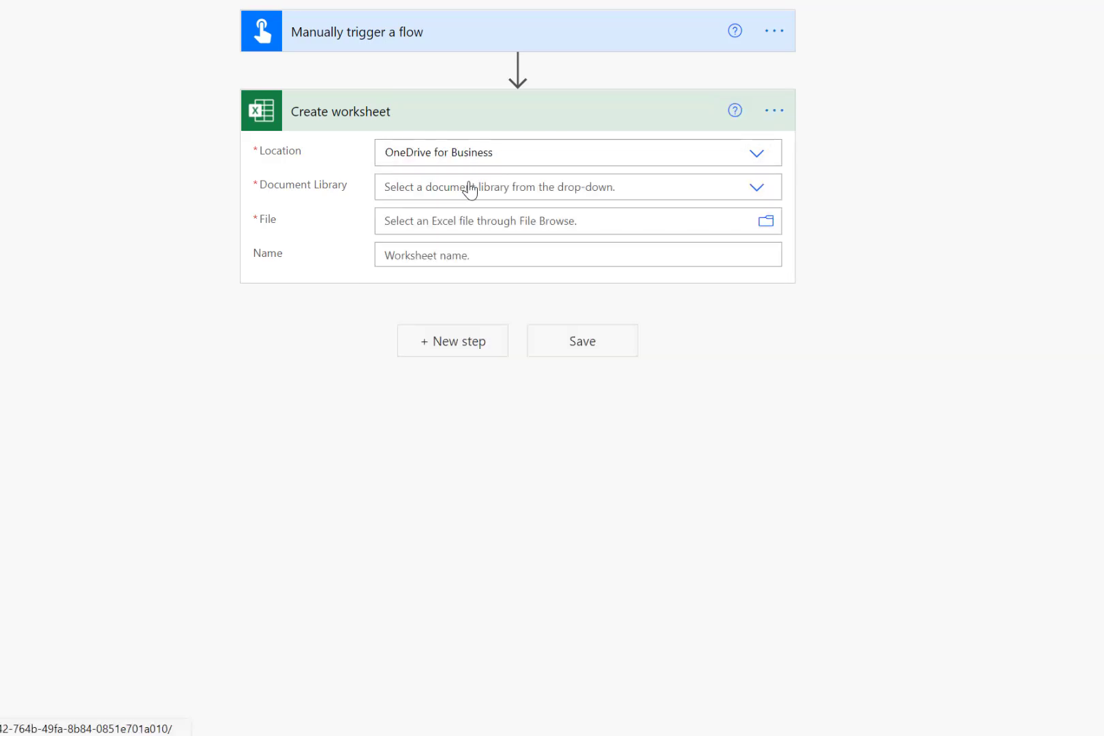
click(756, 194)
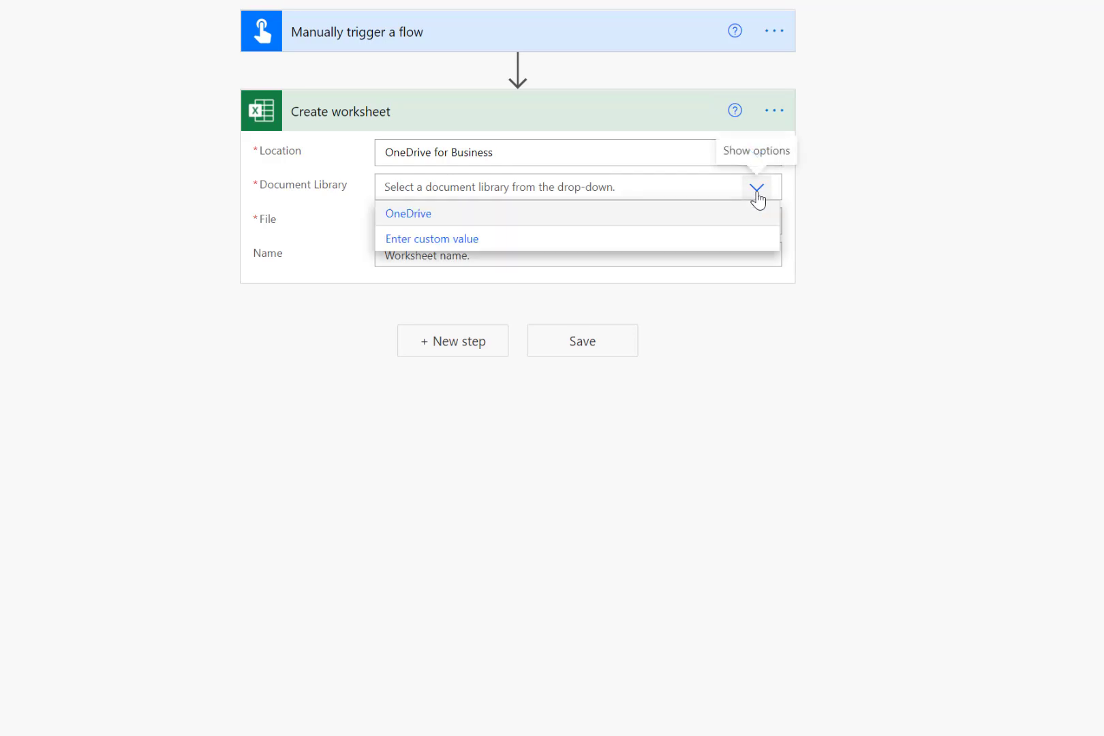
click(627, 215)
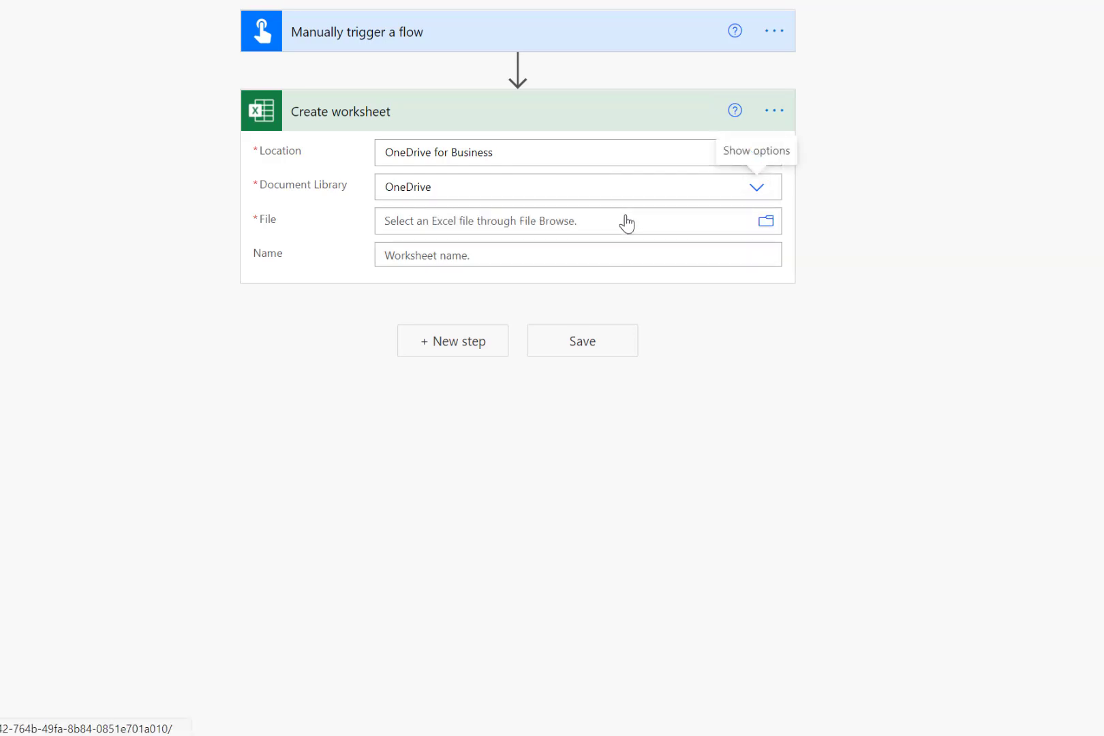
- Choose /Documents/EOTG/Presentations/Virtually Global/New Workbook.xlsx as the file for the Create worksheet action
click(771, 224)
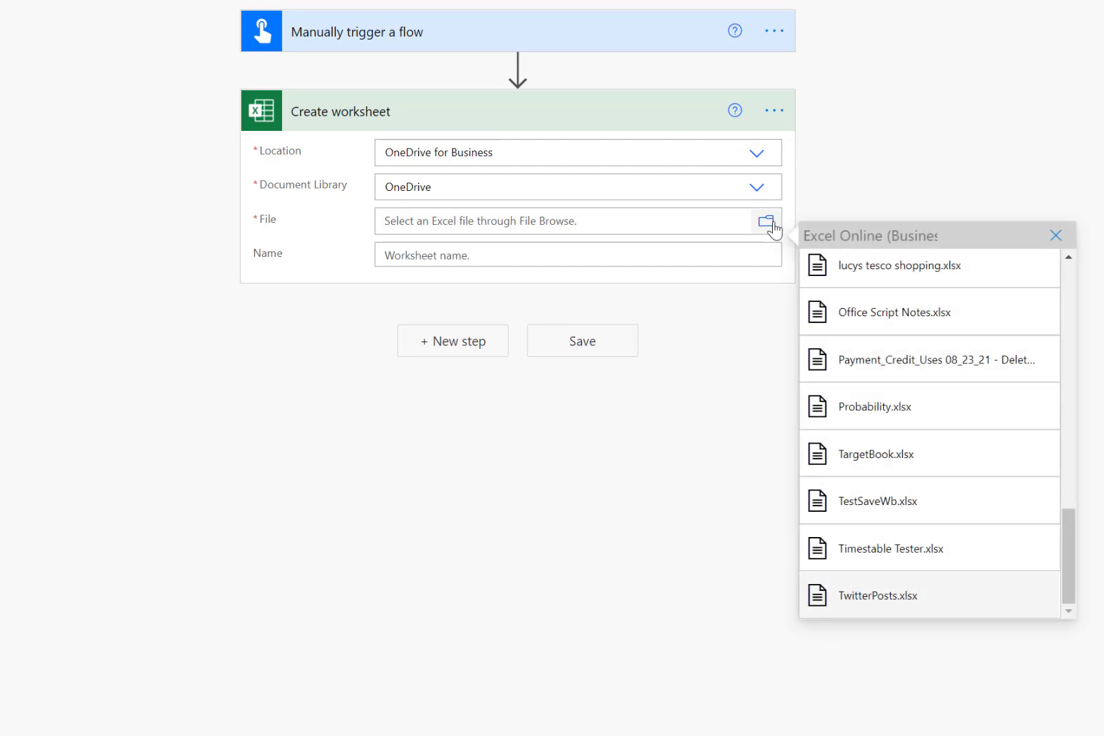
scroll(945, 396, up, 10)
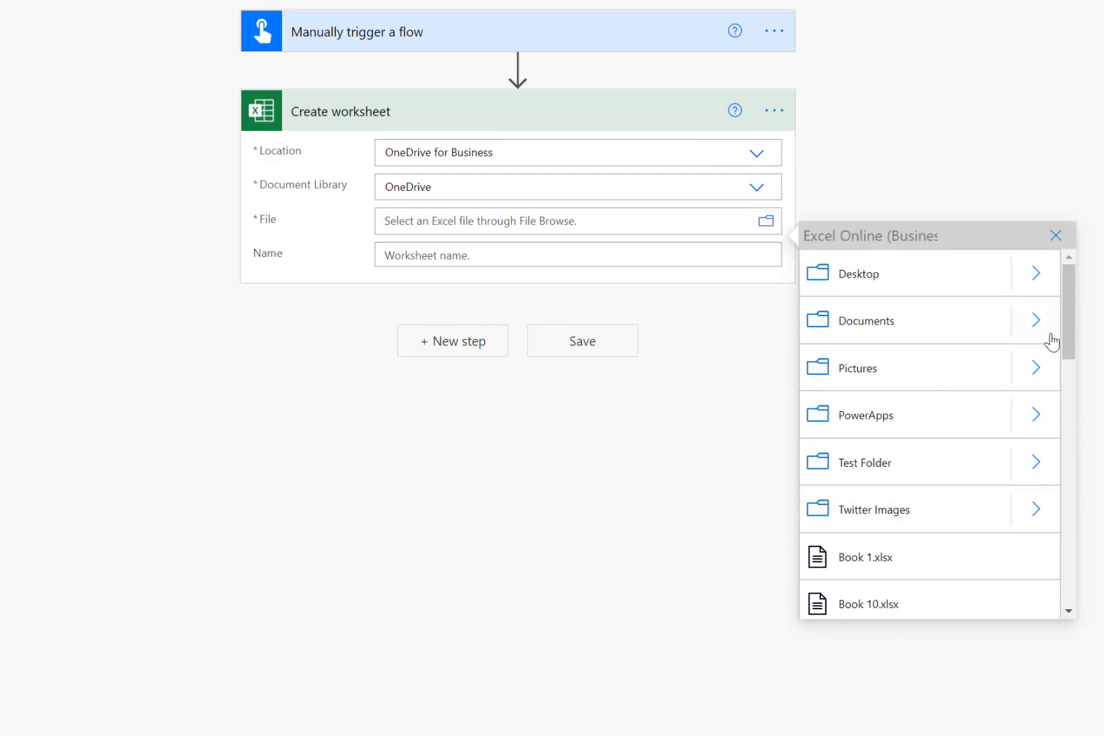
click(1036, 320)
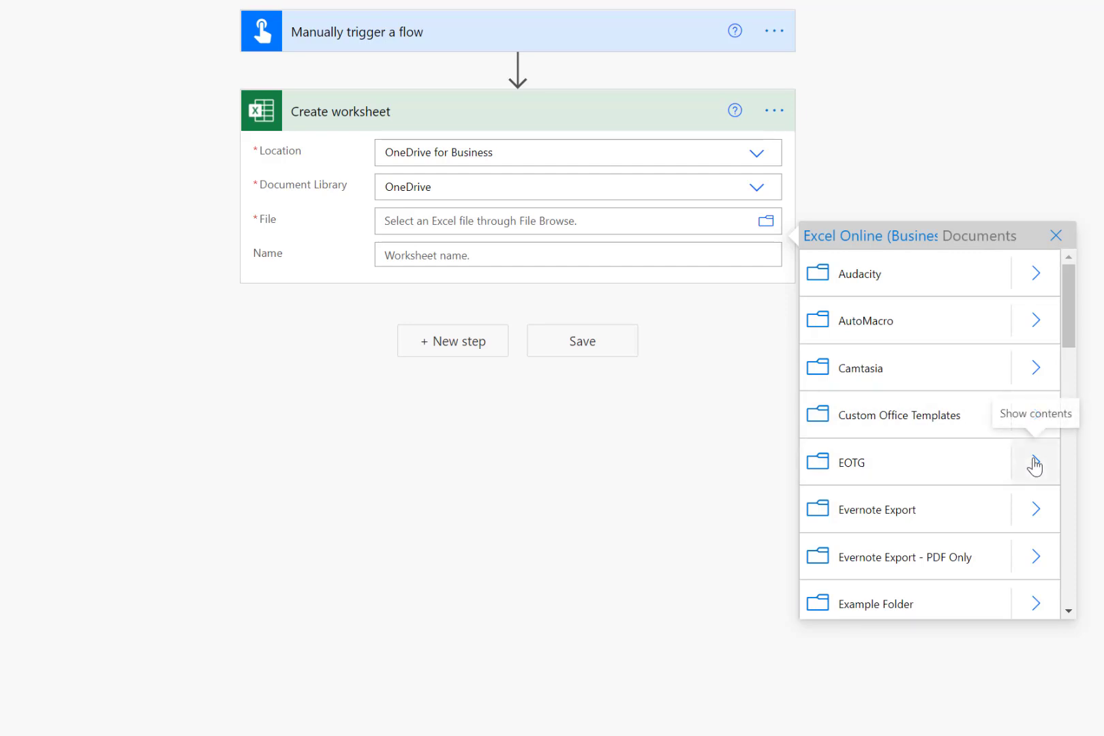
click(1034, 463)
scroll(1007, 468, down, 2)
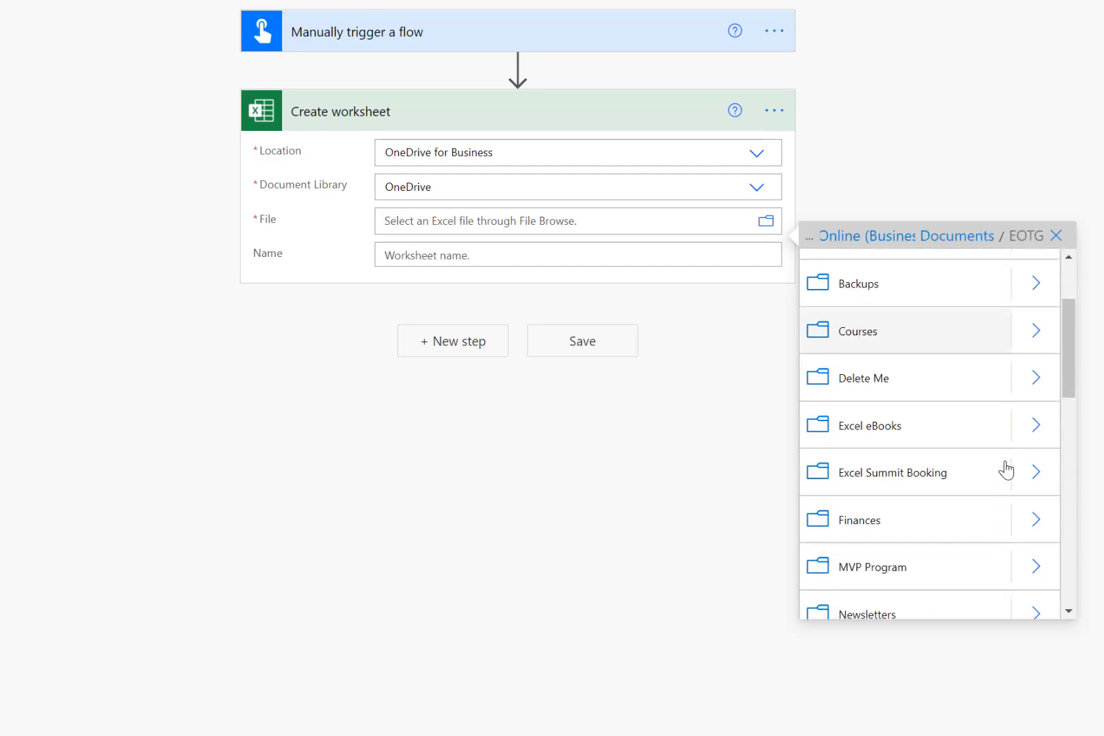
scroll(1006, 469, down, 2)
scroll(1007, 469, down, 2)
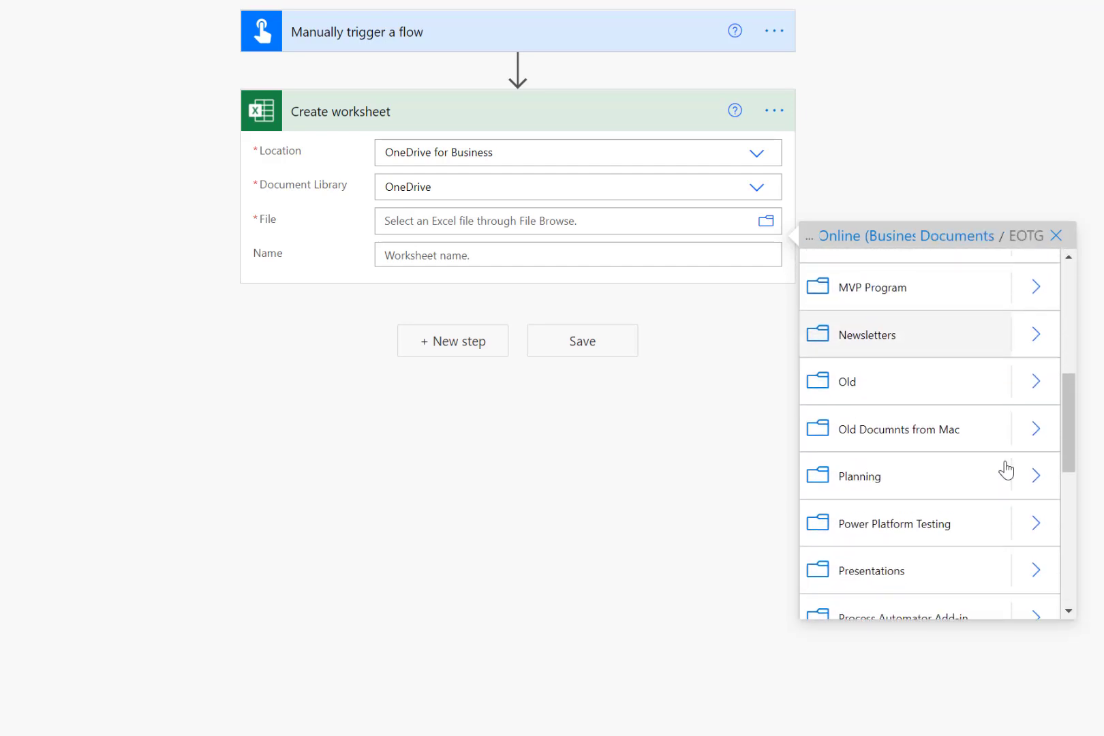
click(1045, 563)
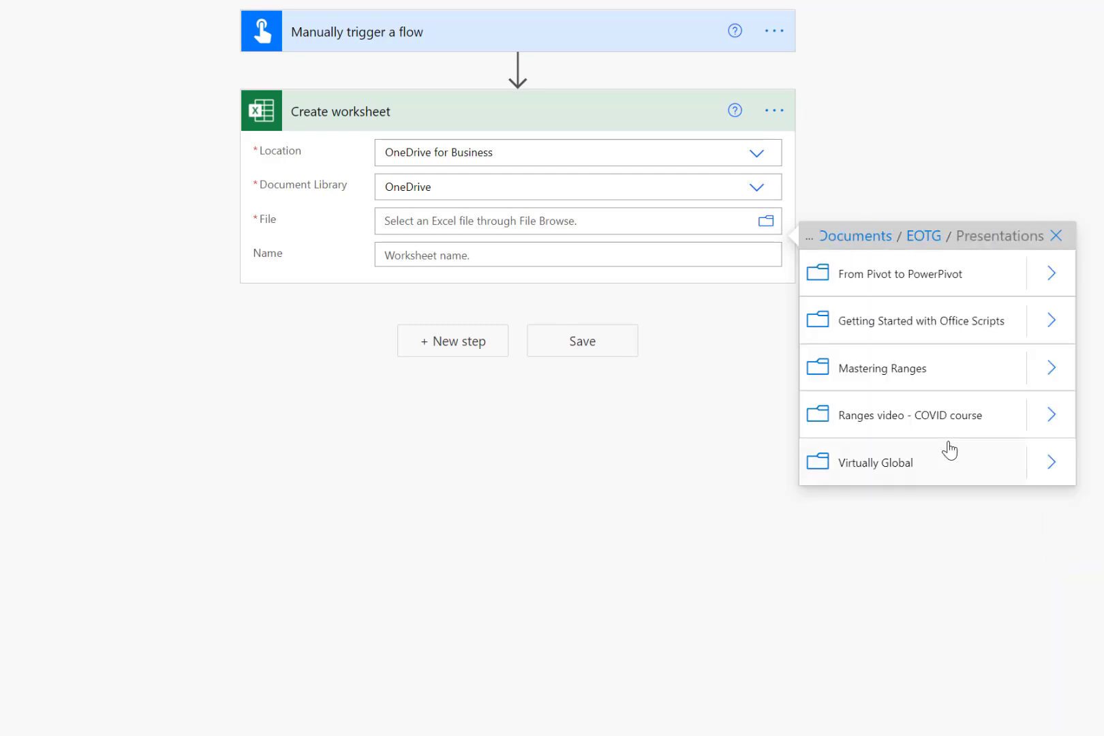
click(1052, 463)
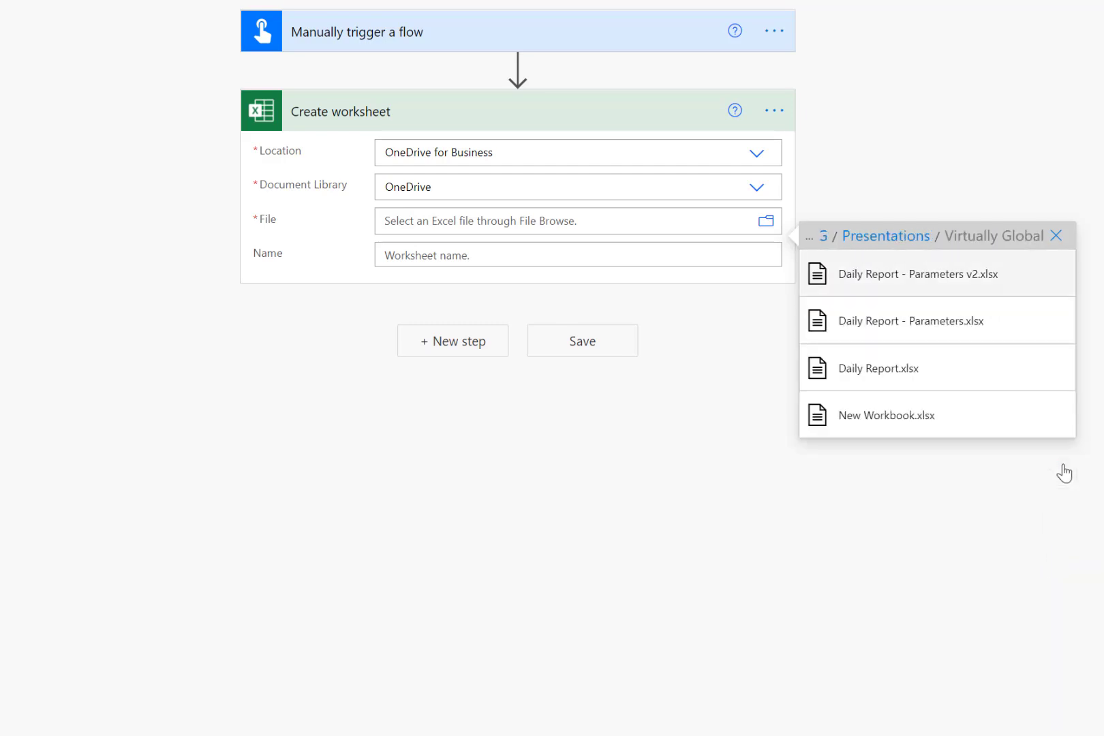
click(905, 417)
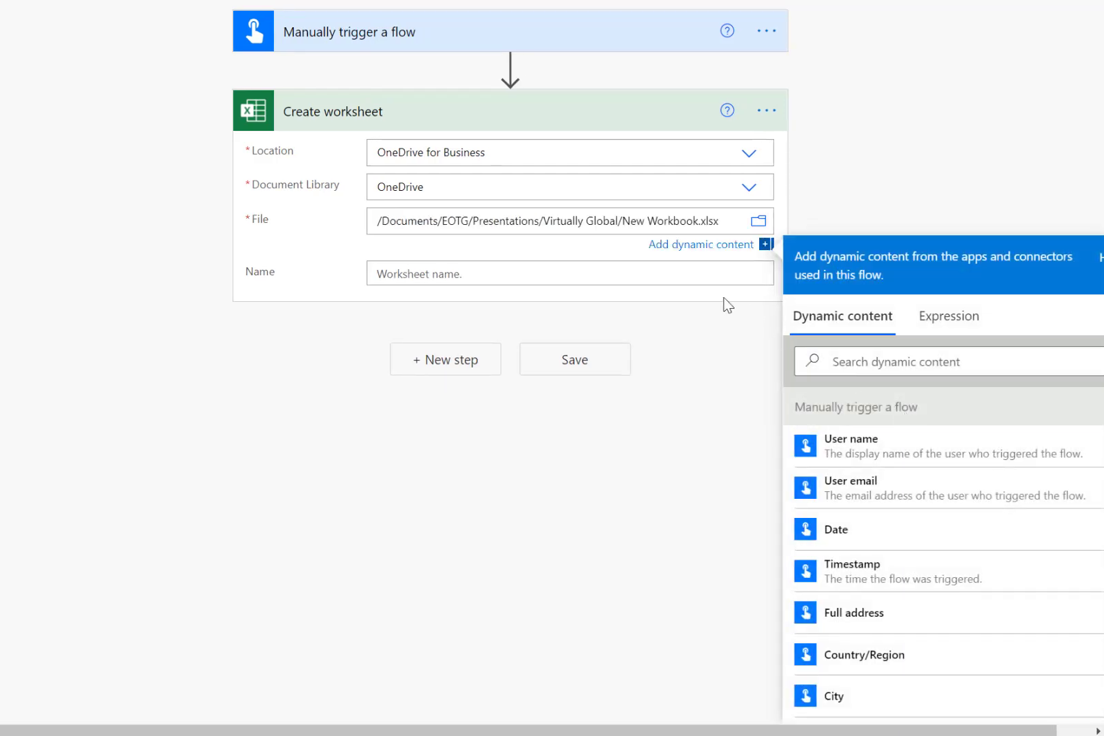
- Name the worksheet to create "New Worksheet" and save the flow
click(629, 272)
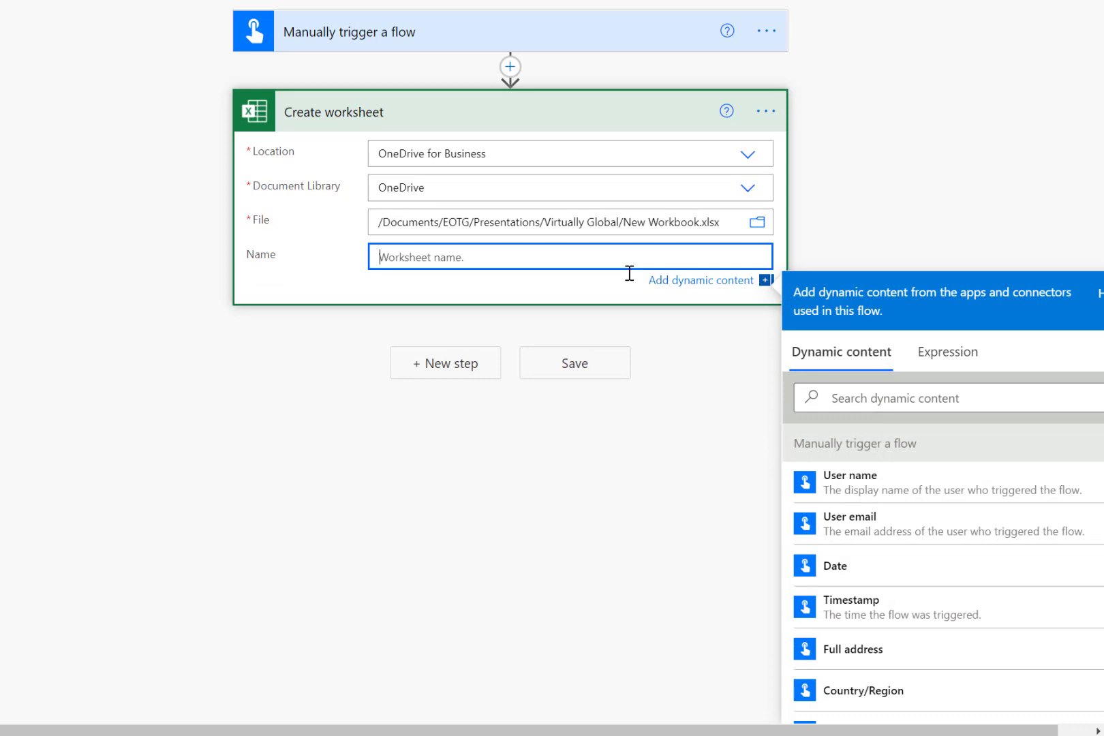
text(New Worksheet)
click(575, 364)
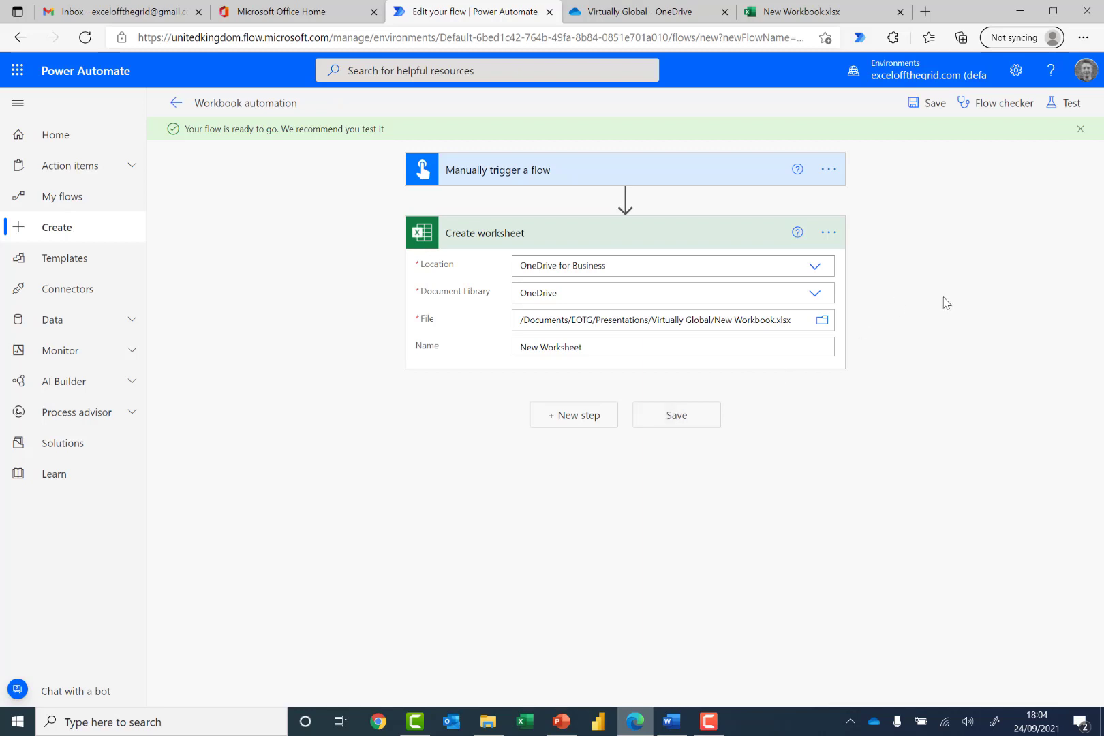
- Test the Workbook automation flow with a manual trigger and run it with the Excel Online (Business) connection
click(1071, 108)
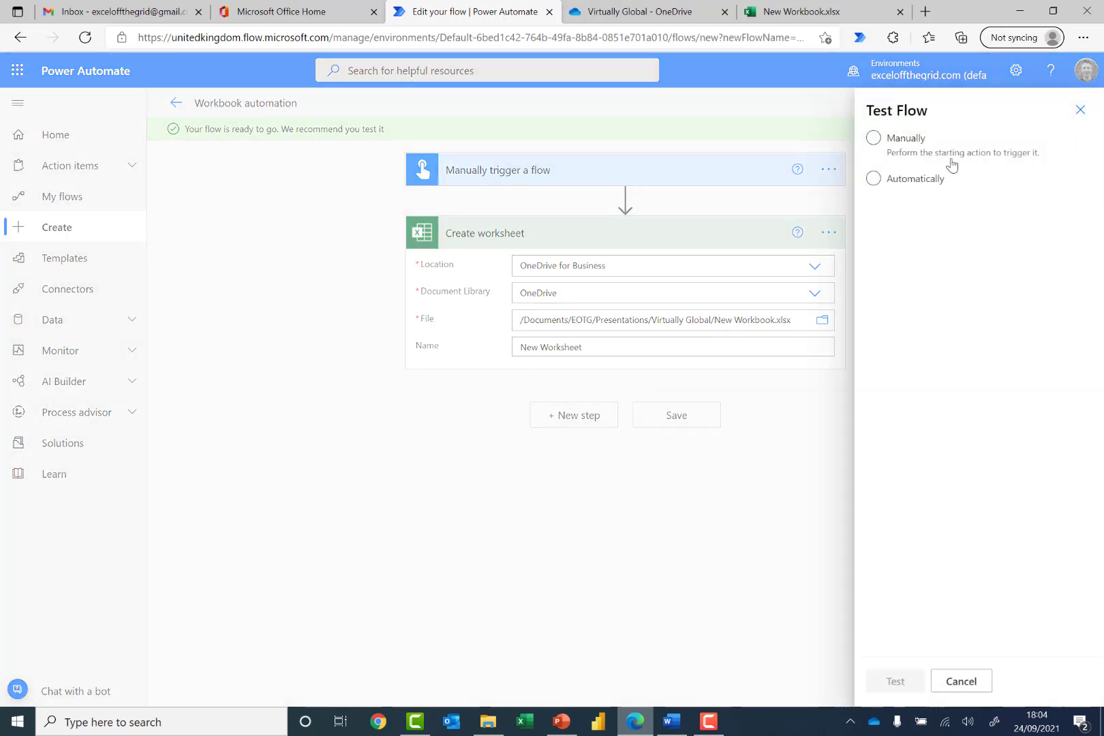
click(910, 144)
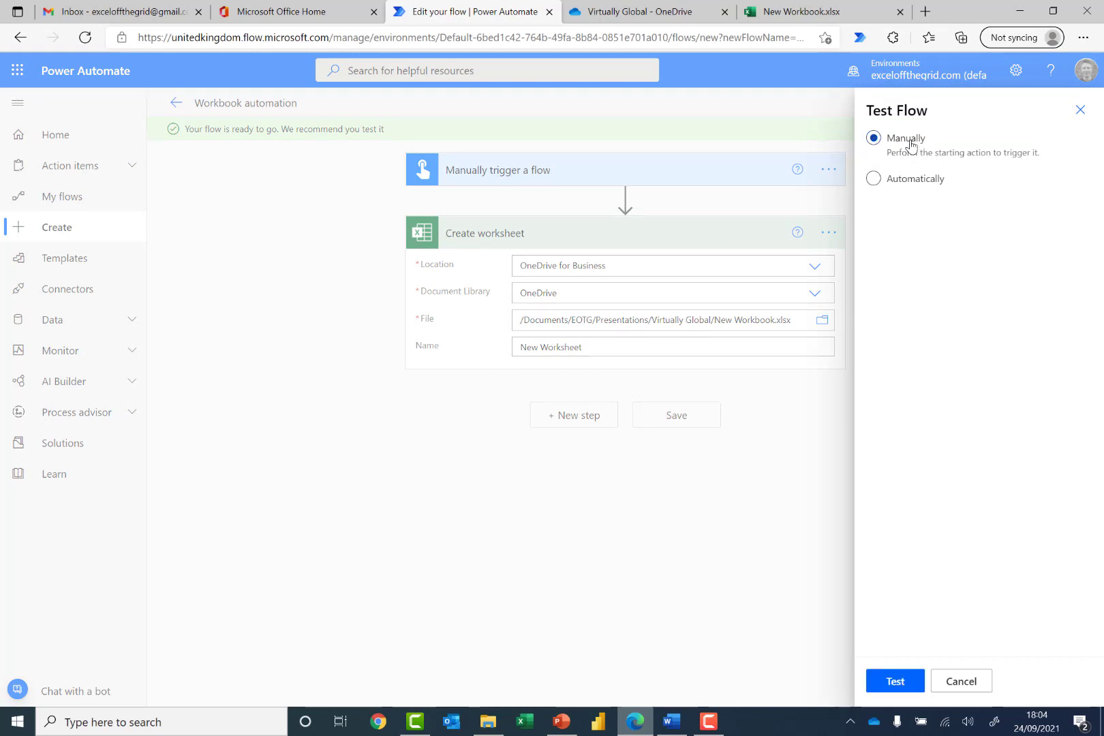
click(895, 682)
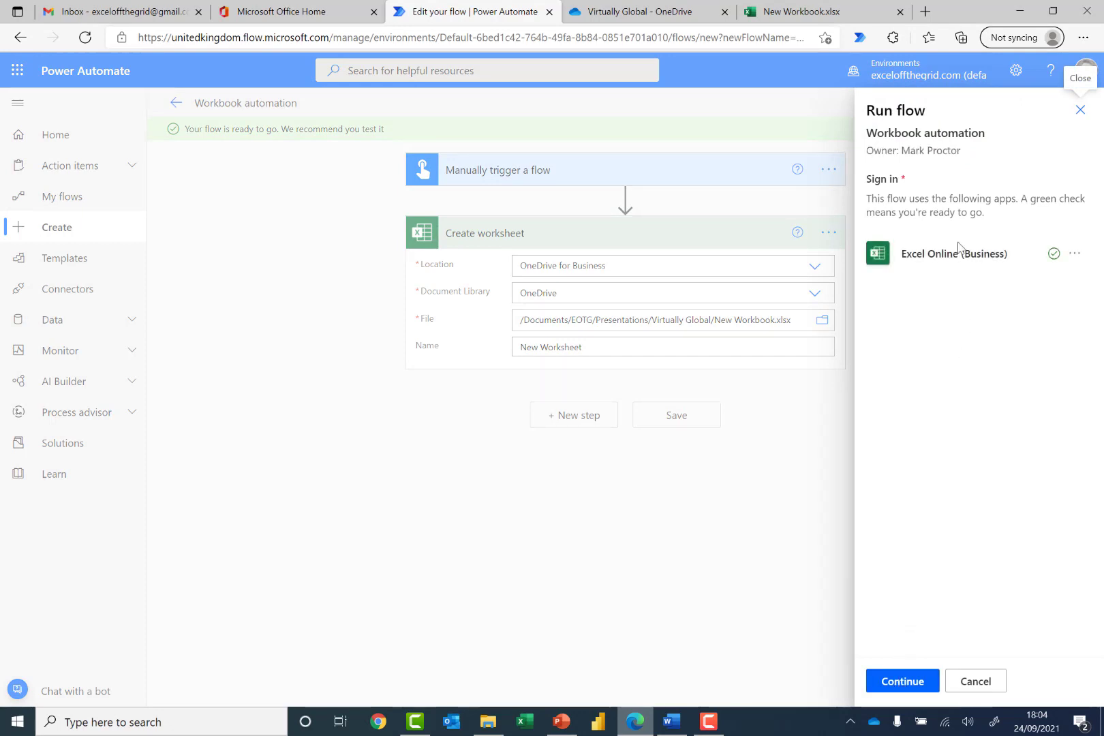
click(907, 683)
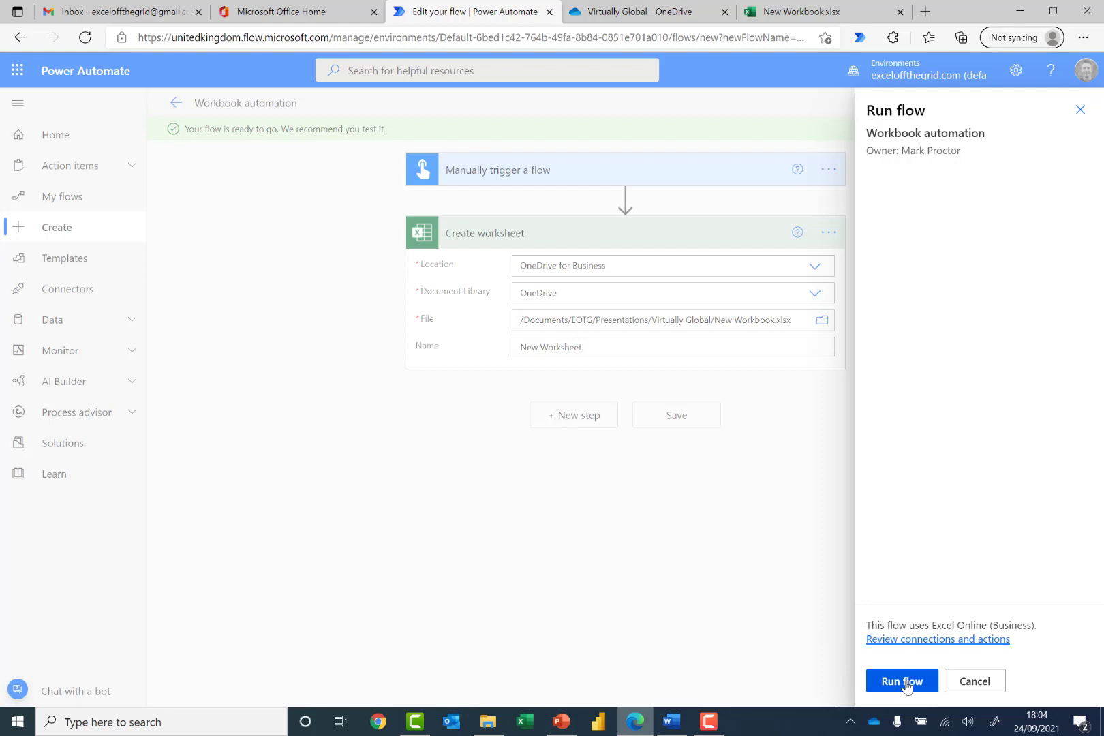
click(907, 684)
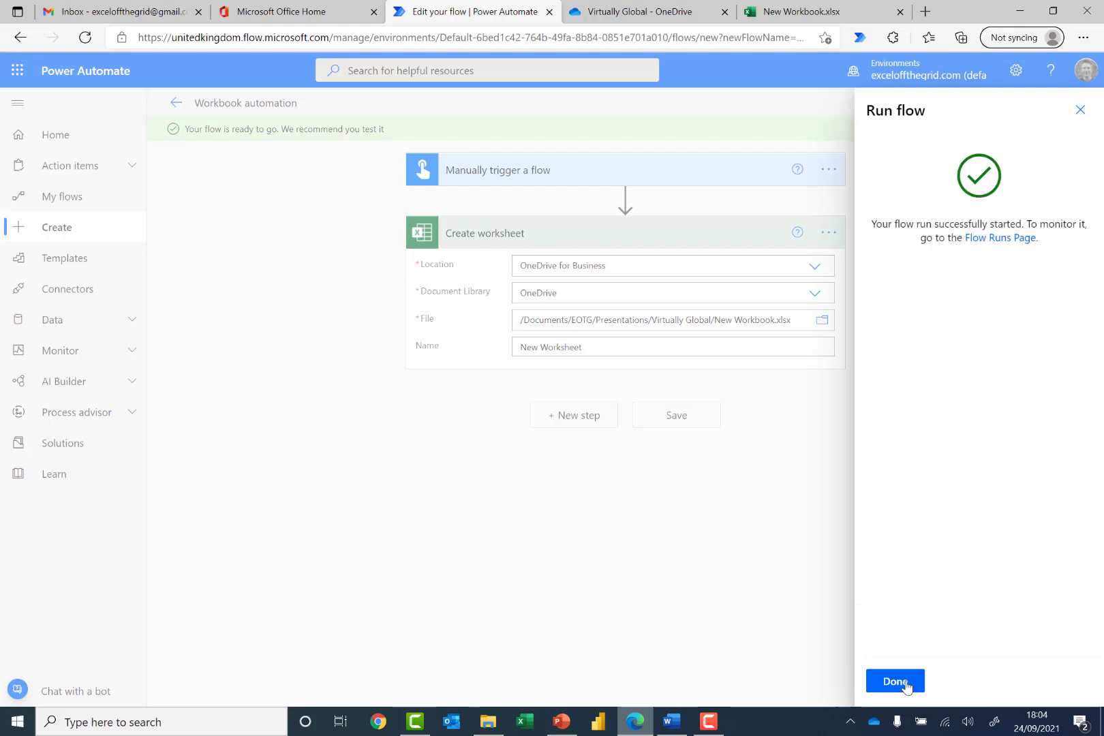
click(895, 681)
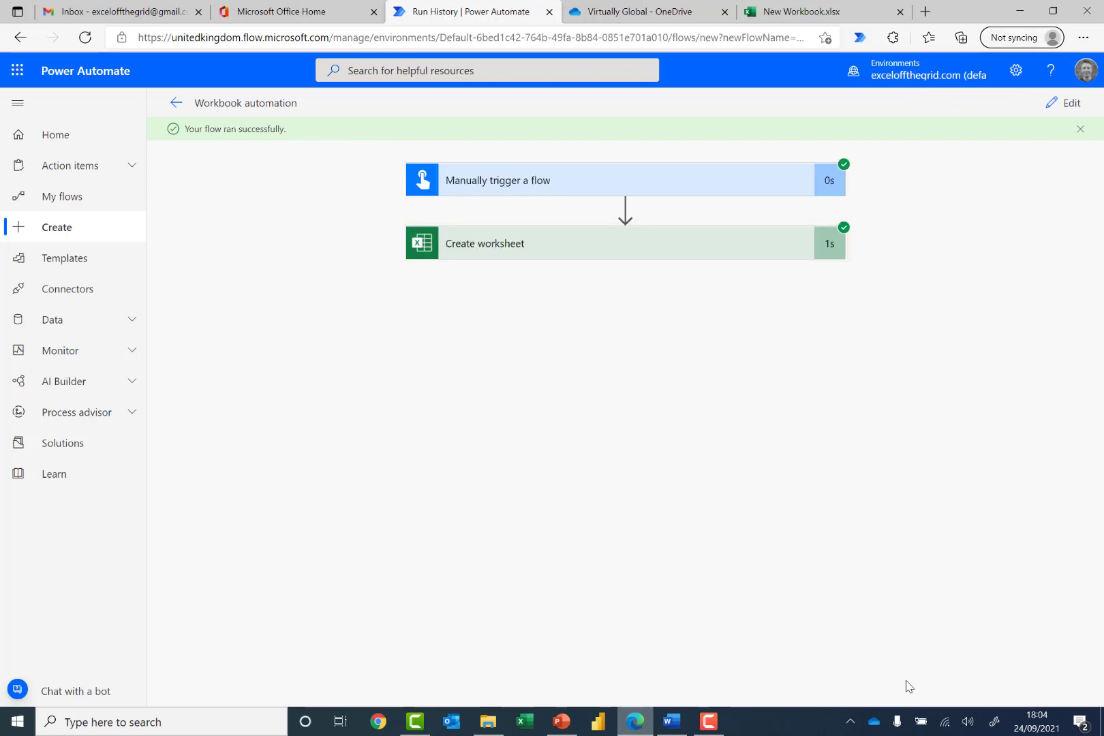
- Review the inputs and outputs of the Create worksheet run, then check the New Worksheet sheet in New Workbook.xlsx
click(598, 247)
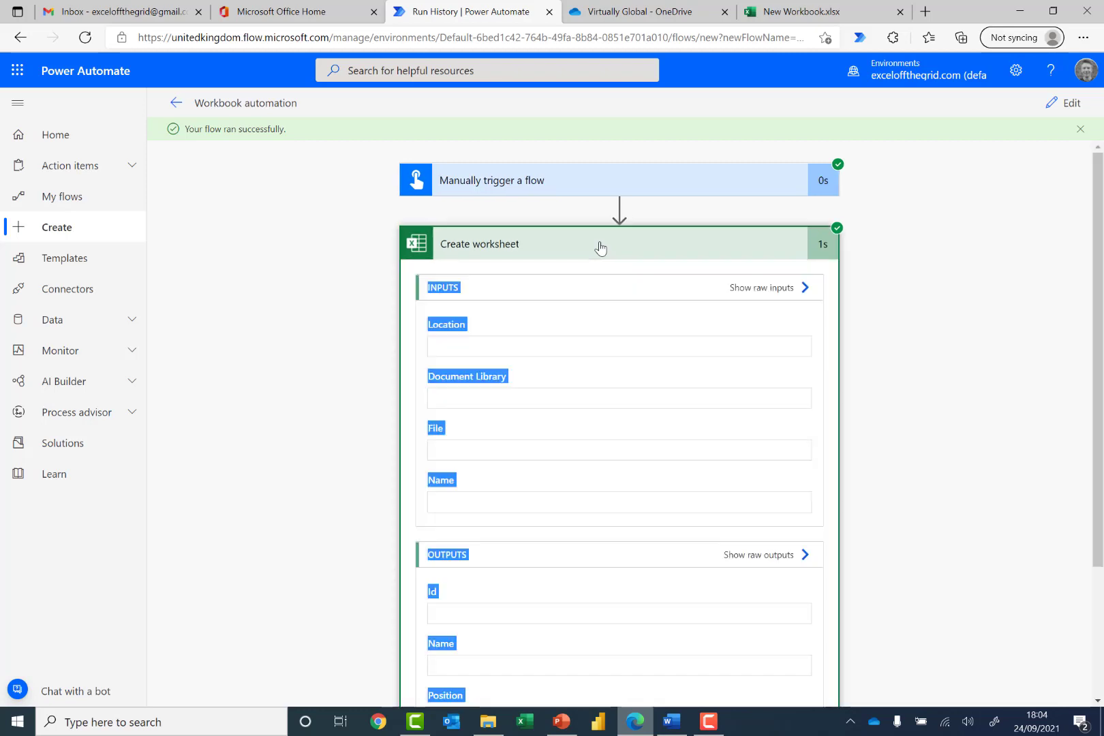
scroll(604, 367, down, 3)
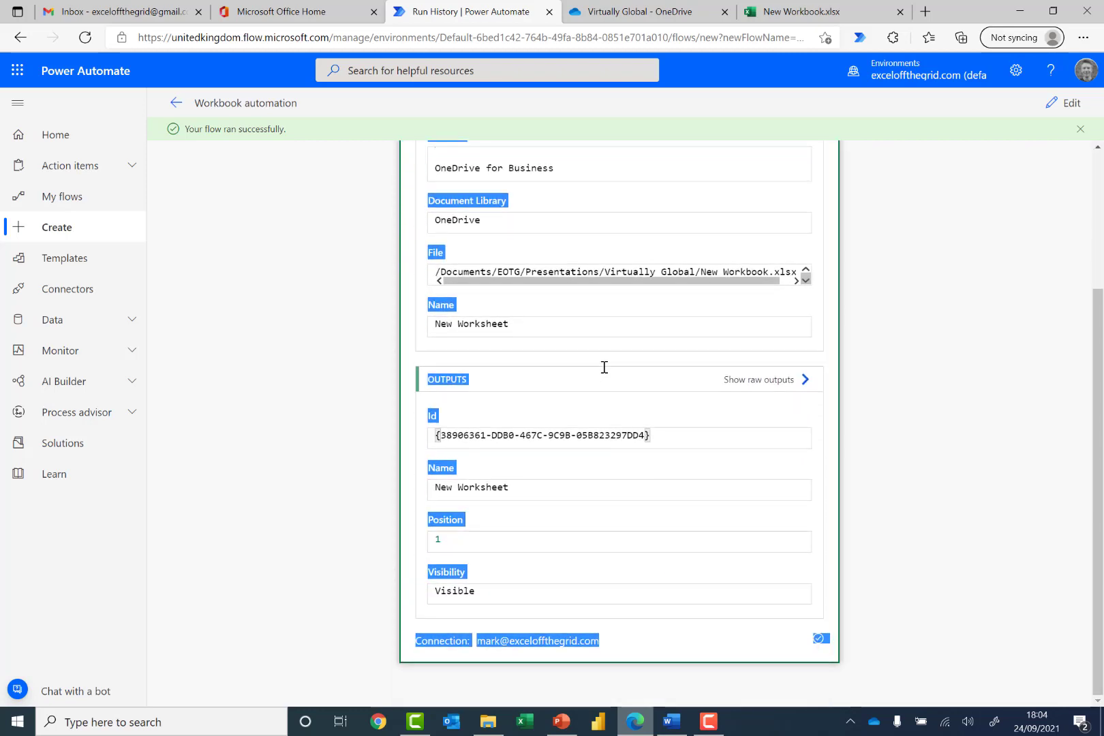
scroll(604, 368, up, 3)
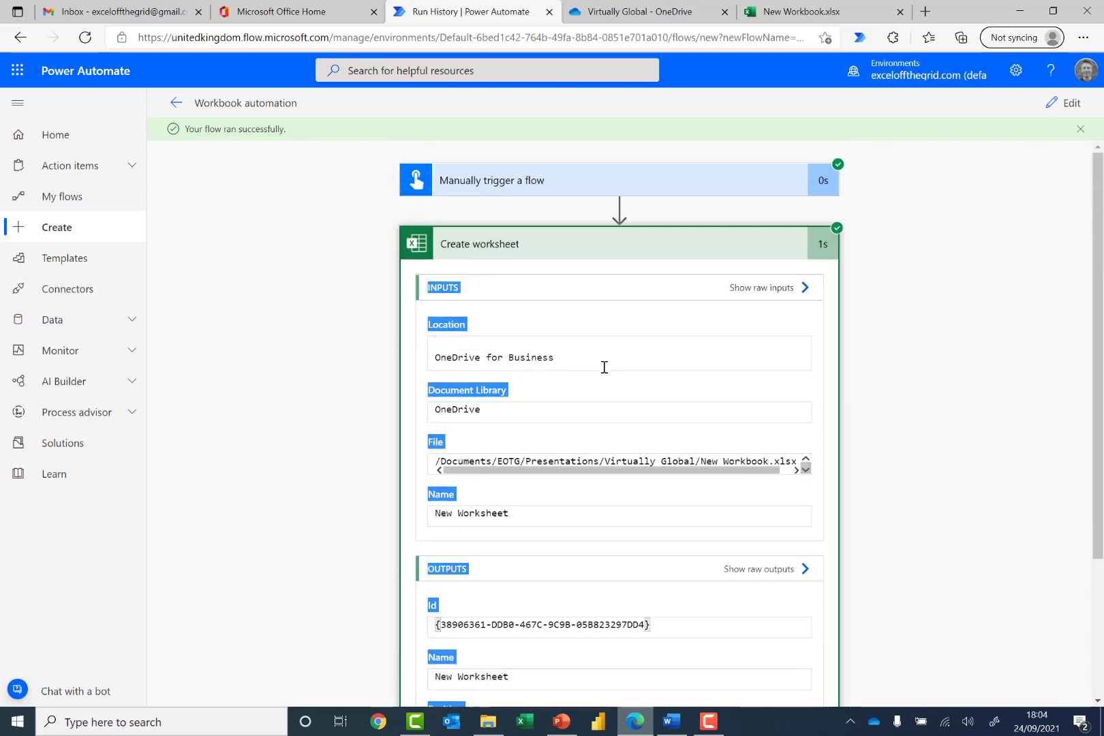
click(806, 14)
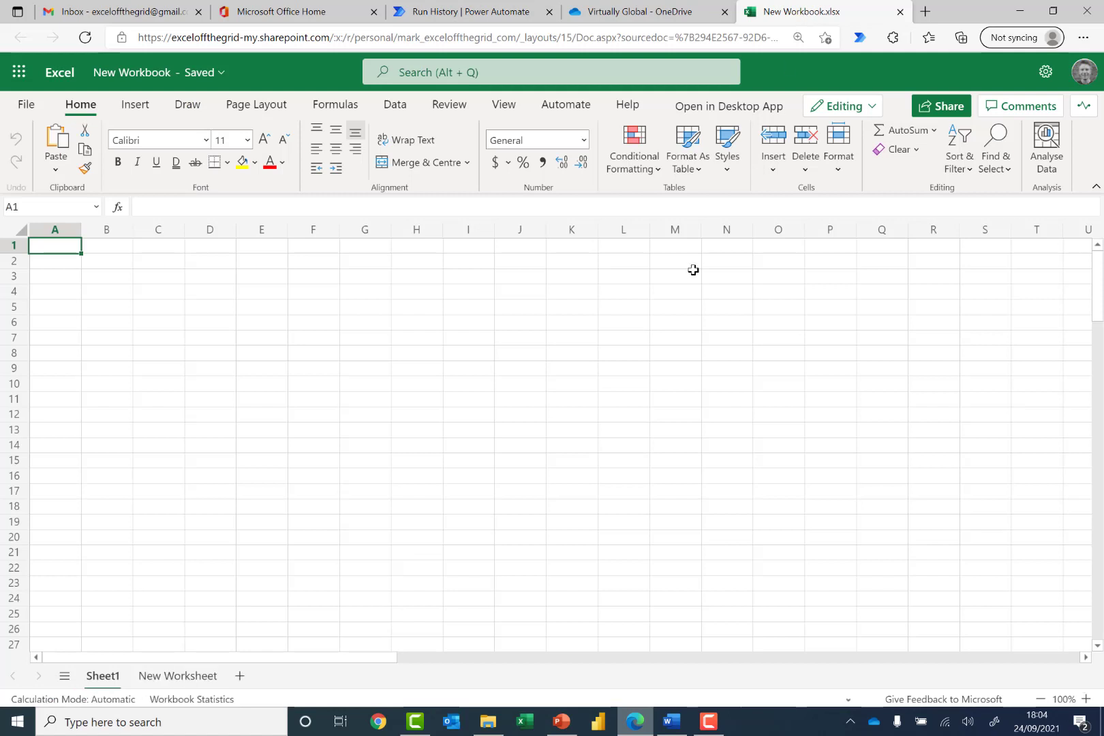
click(193, 674)
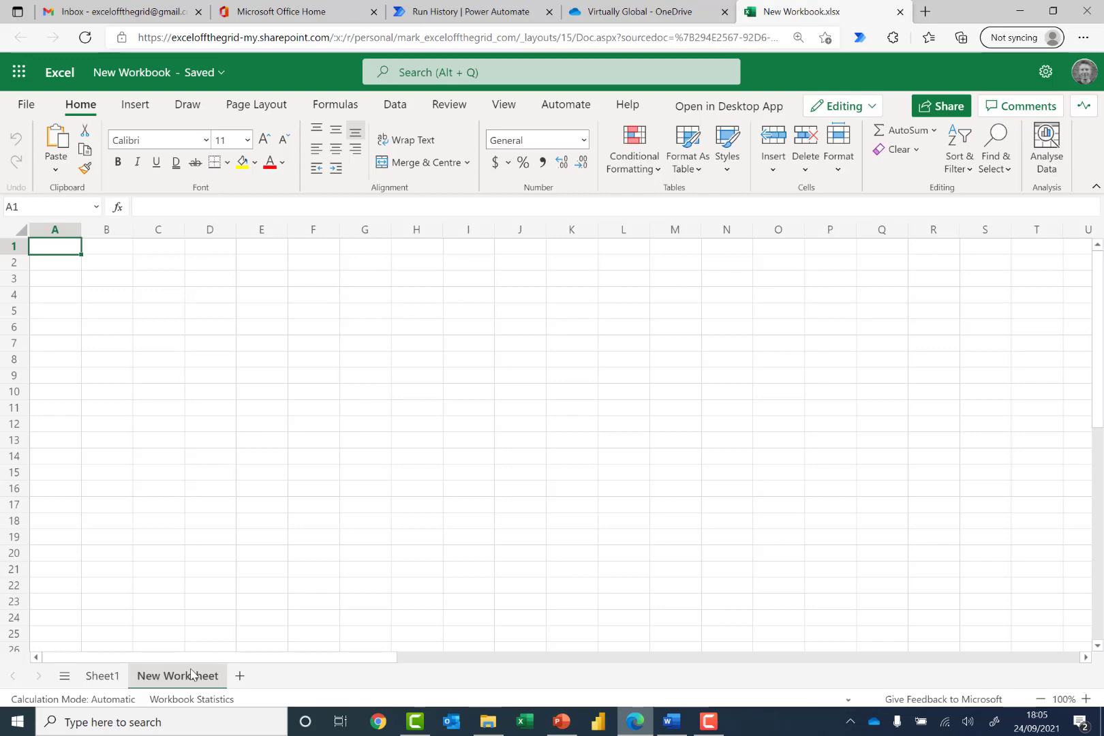
- Return to the flow in Power Automate, reopen it for editing, and search for "Excel" operations for a new step after Create worksheet
click(477, 12)
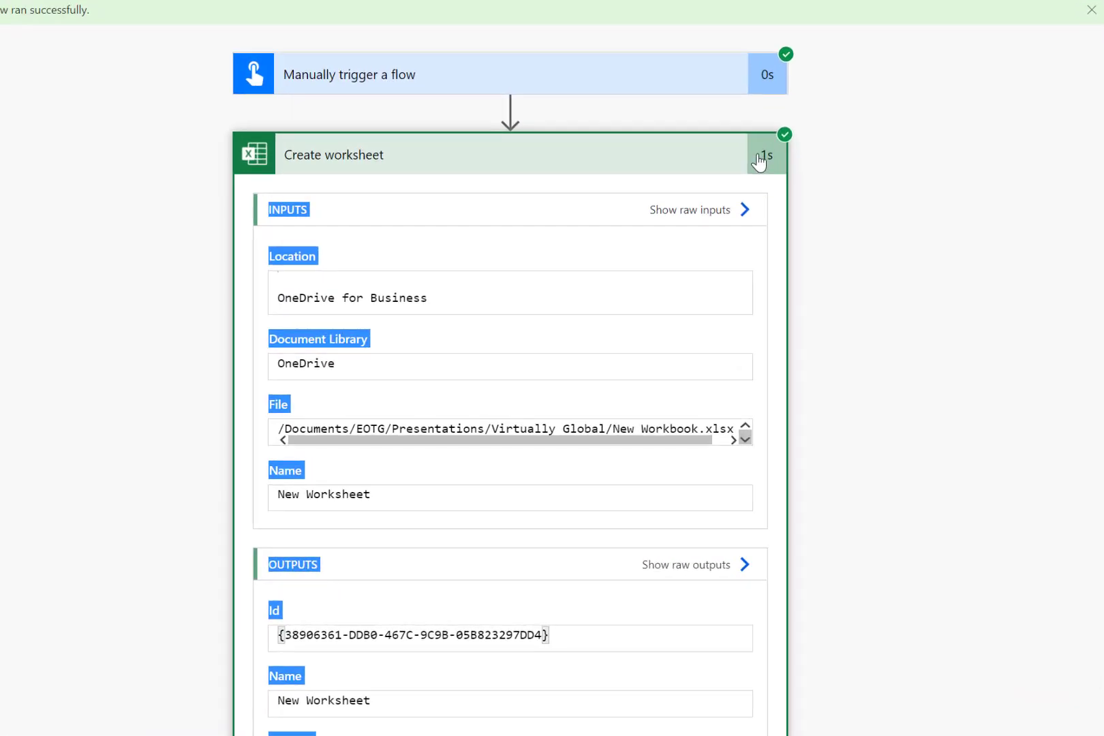
click(1064, 1)
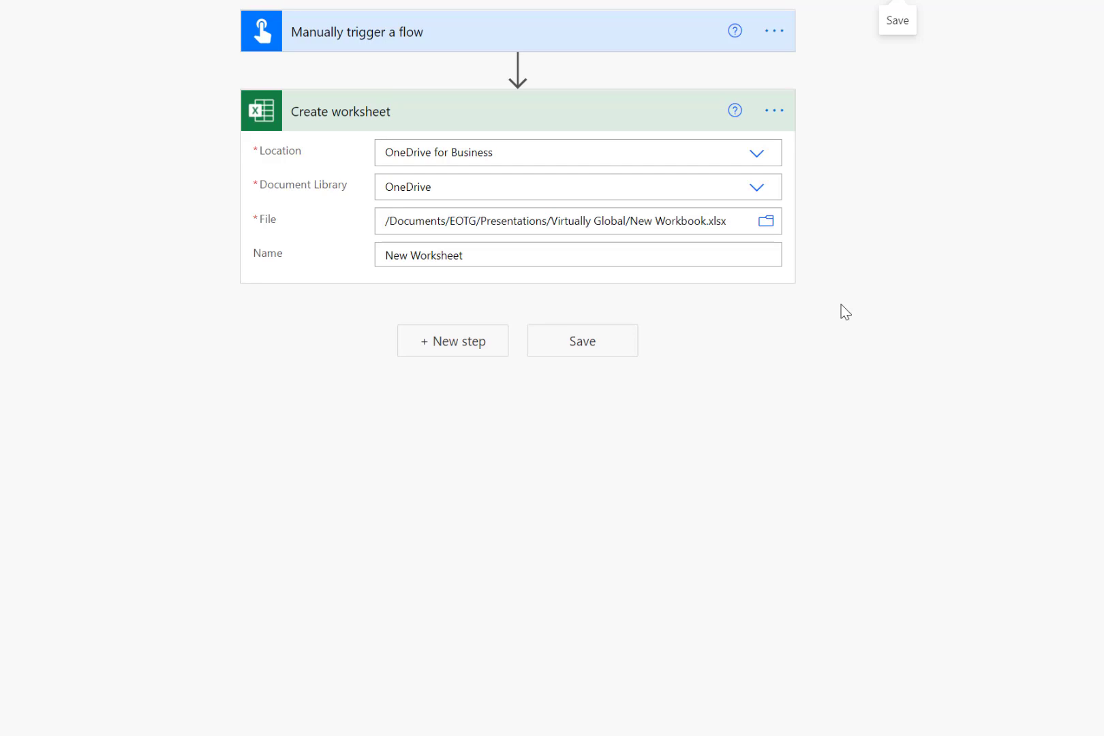
click(472, 351)
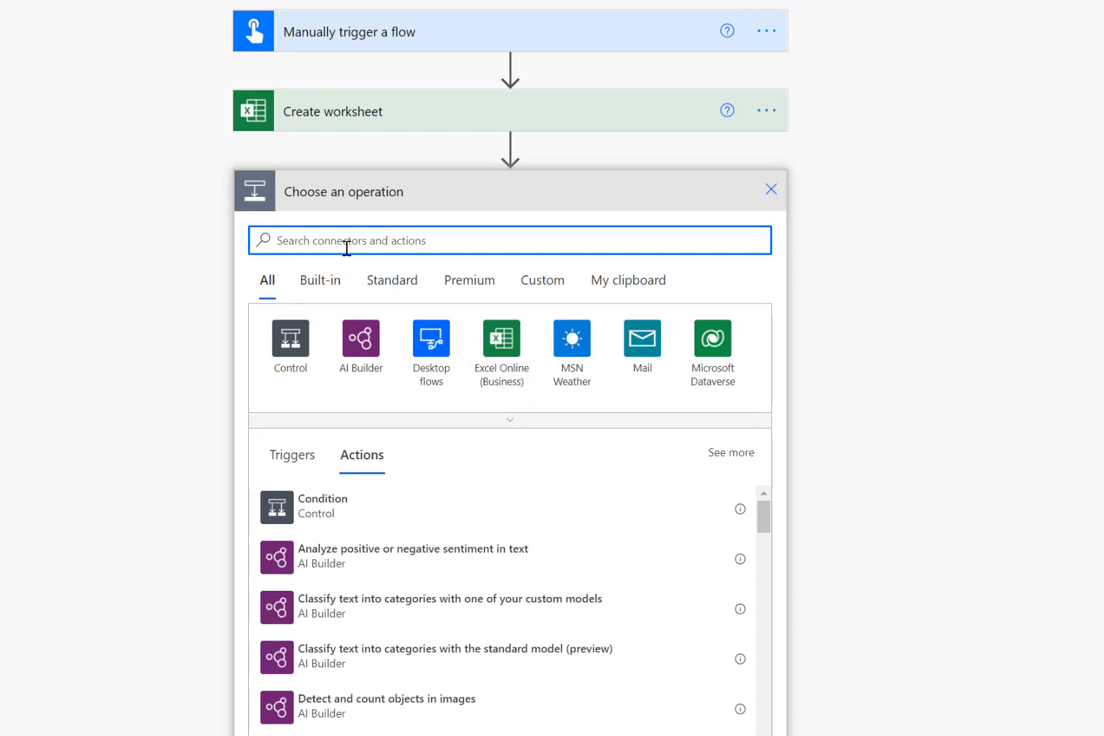
text(Excel)
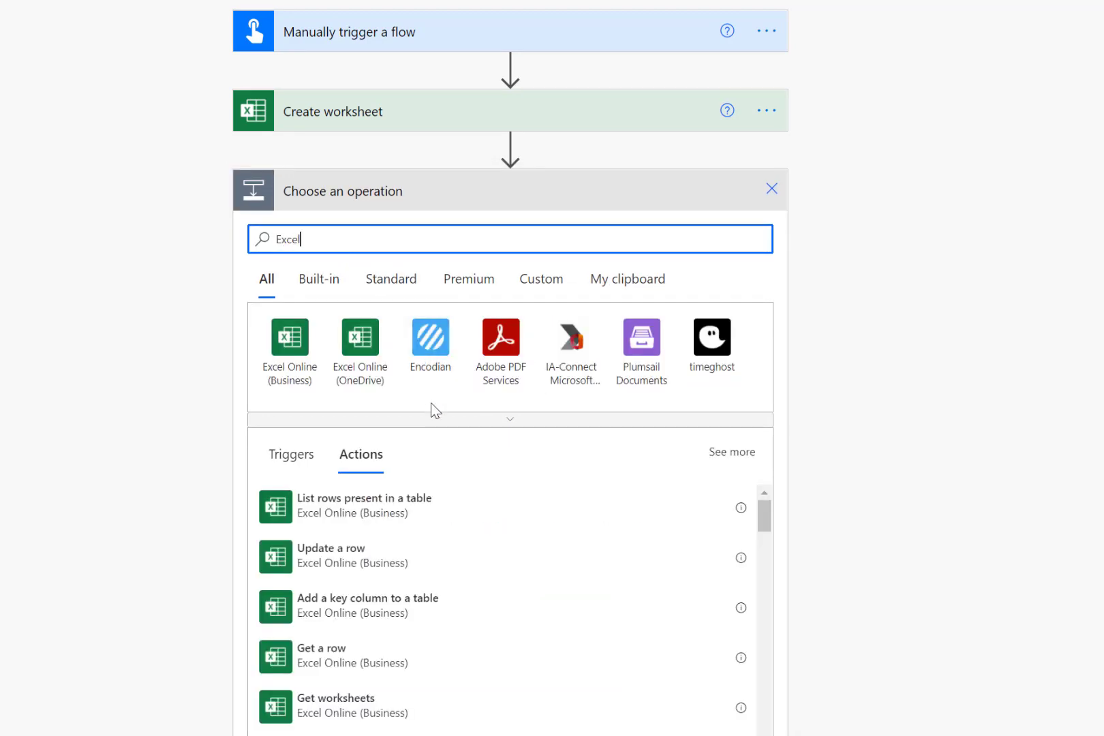
- Examine the list of Excel Online (Business) and Excel Online (OneDrive) actions available for the new step
scroll(534, 572, down, 1)
scroll(533, 571, up, 1)
scroll(548, 585, down, 3)
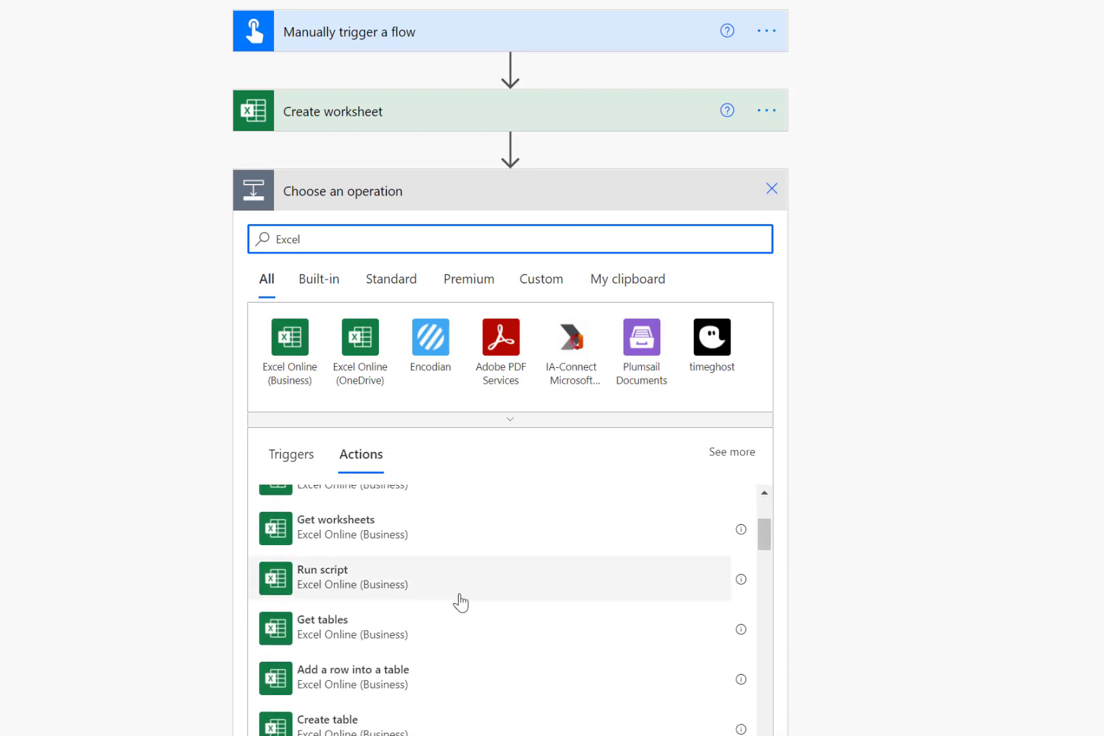
scroll(459, 599, down, 1)
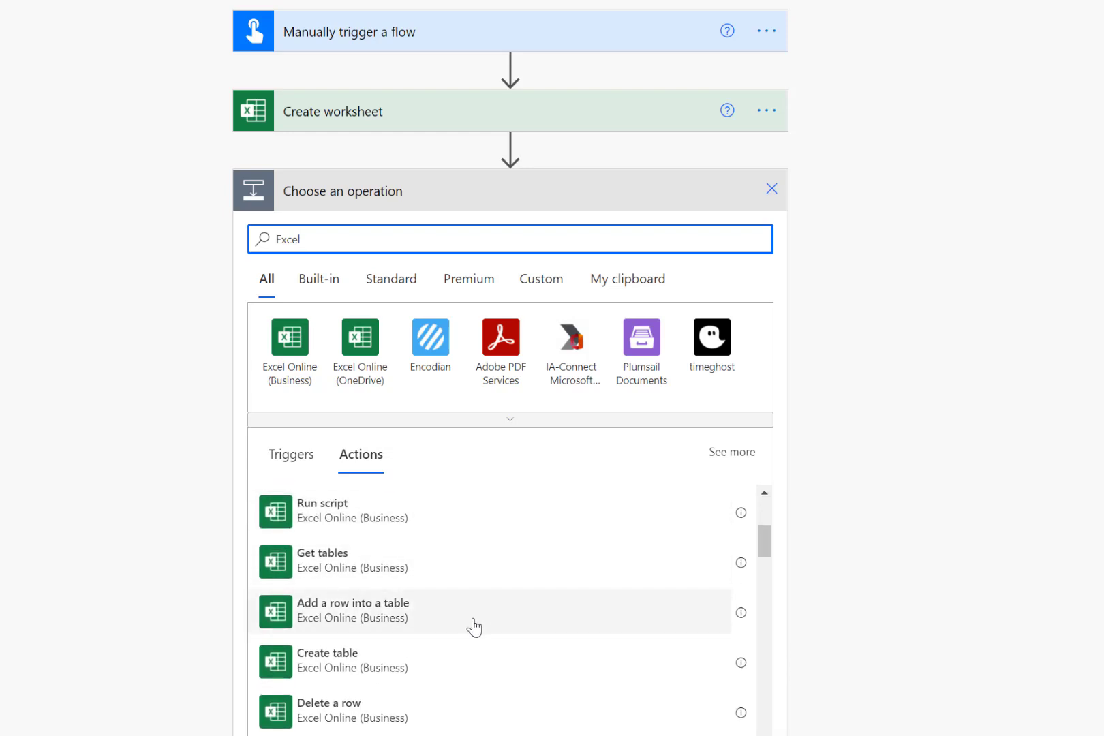
scroll(455, 630, down, 1)
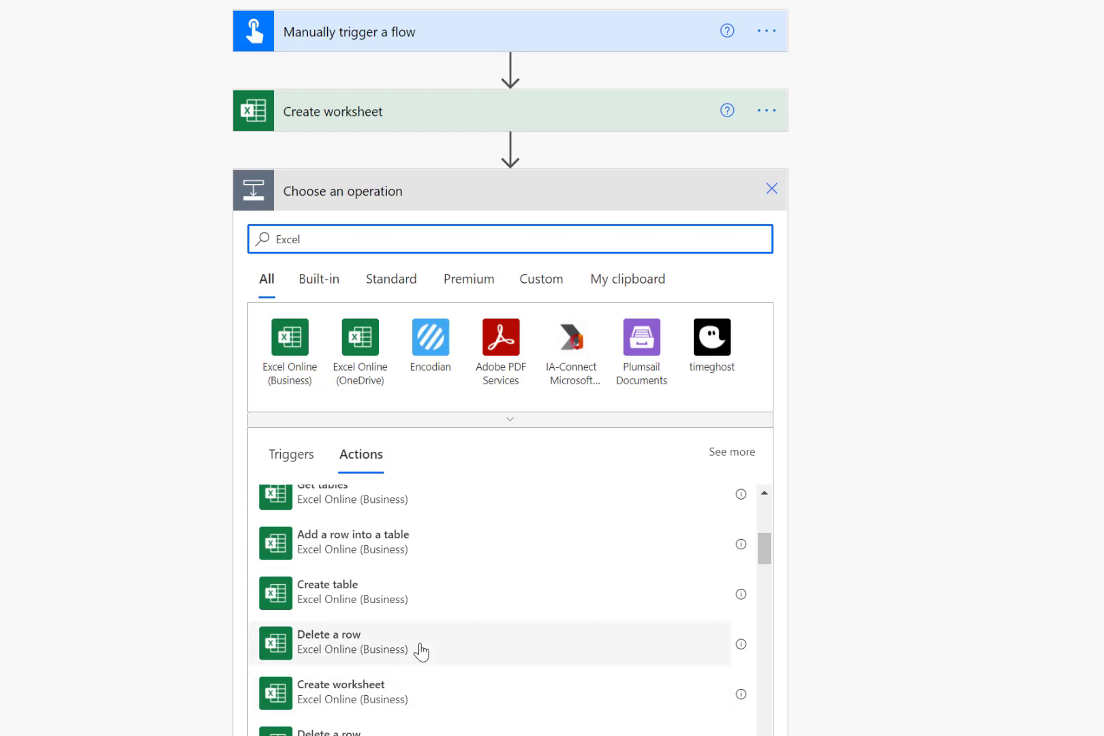
scroll(421, 653, down, 8)
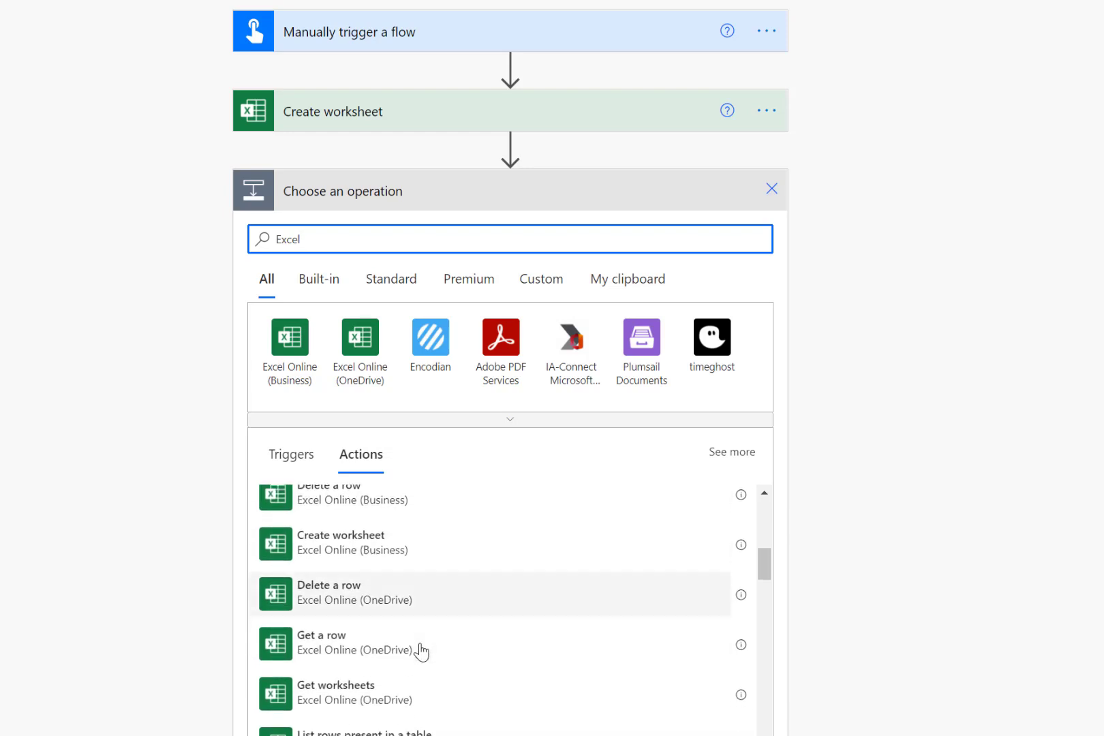
scroll(421, 652, down, 5)
scroll(421, 652, up, 10)
scroll(421, 652, up, 2)
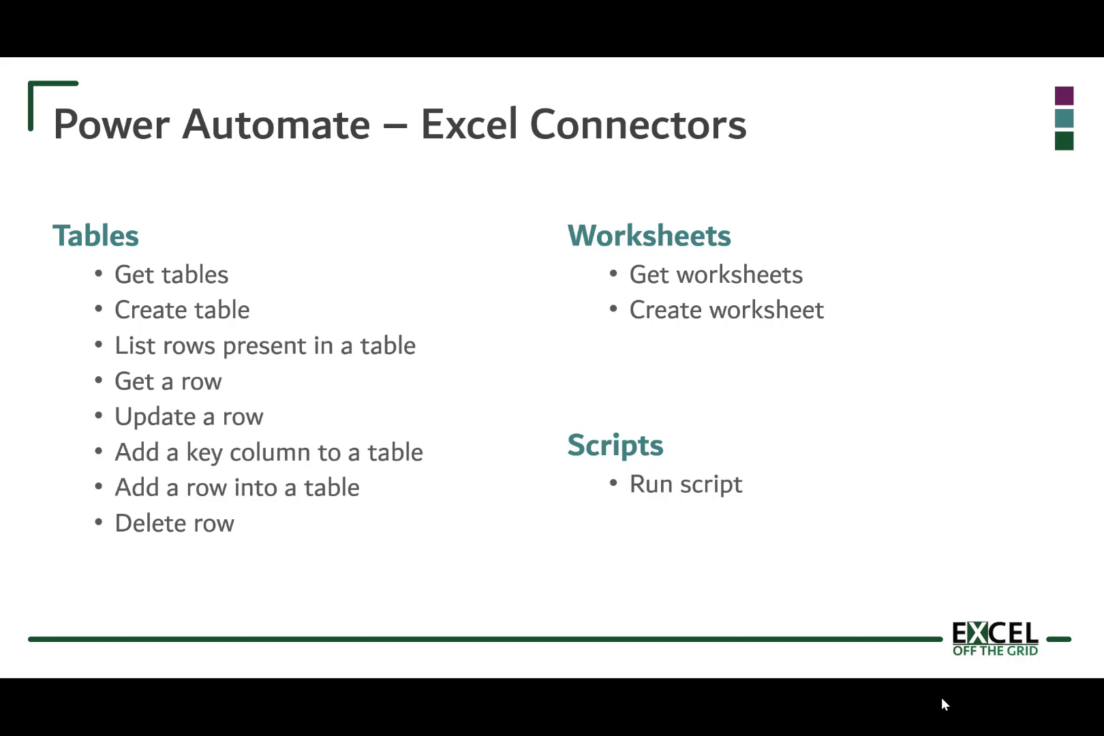
key(Right)
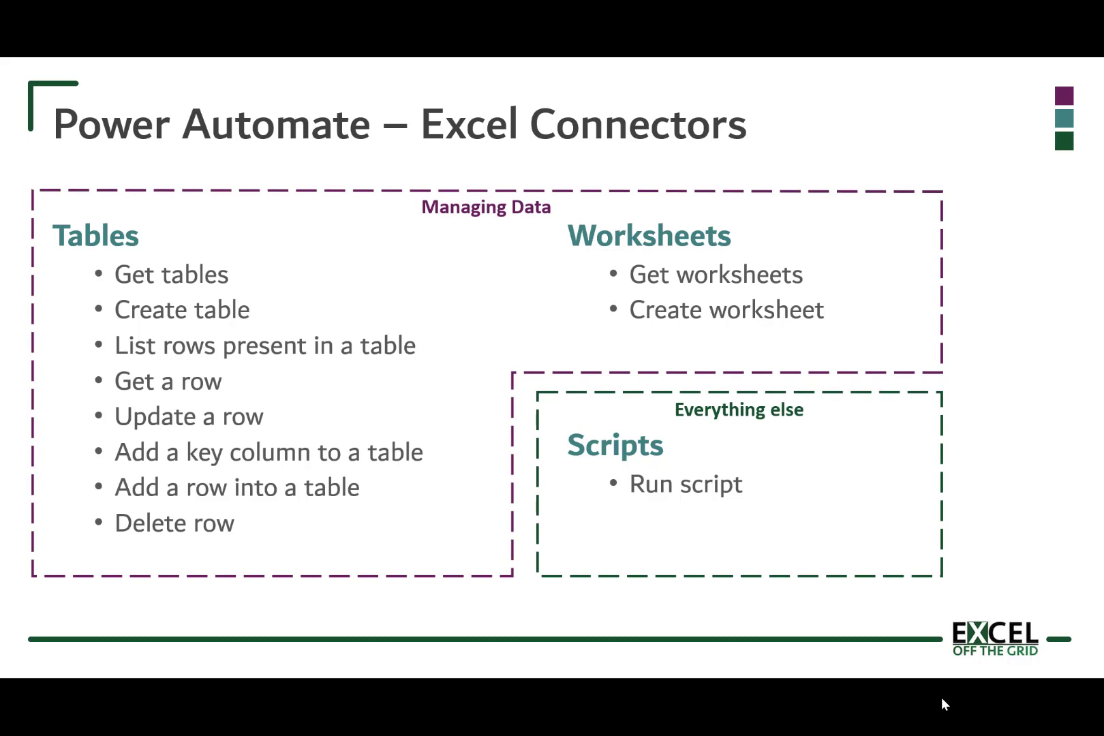
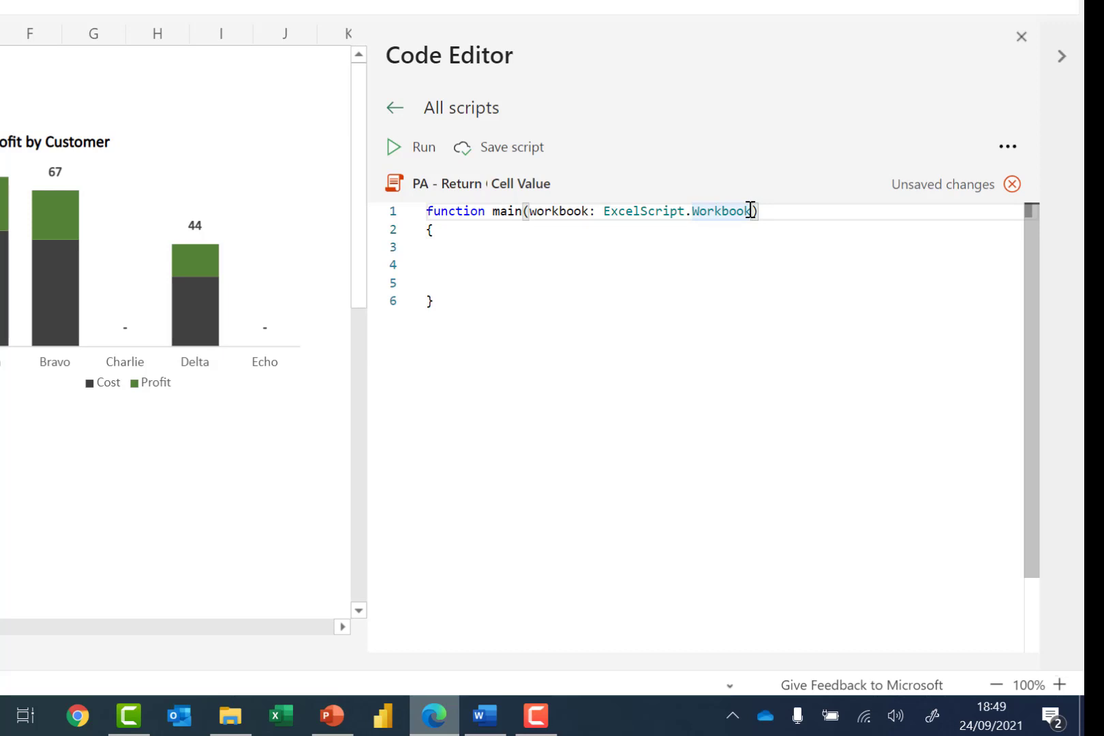
- Add the parameters wsName: string and cellRef: string to the main function of the PA - Return Cell Value script
text(,)
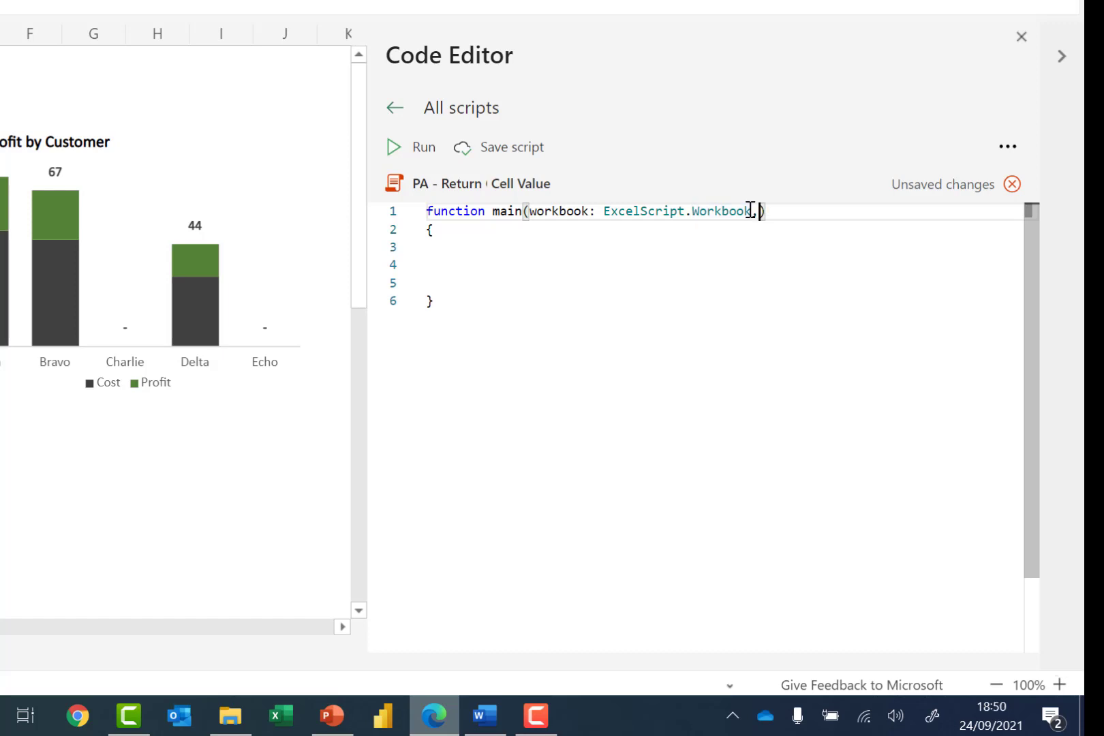
text( wsName: string)
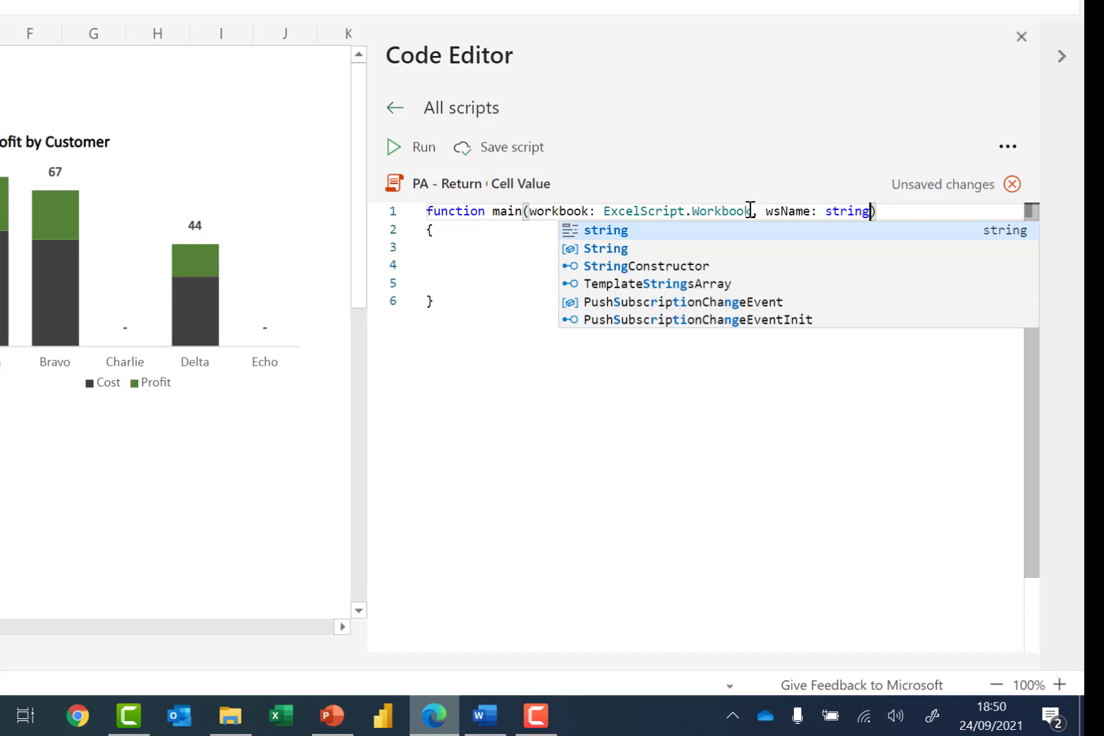
text(, )
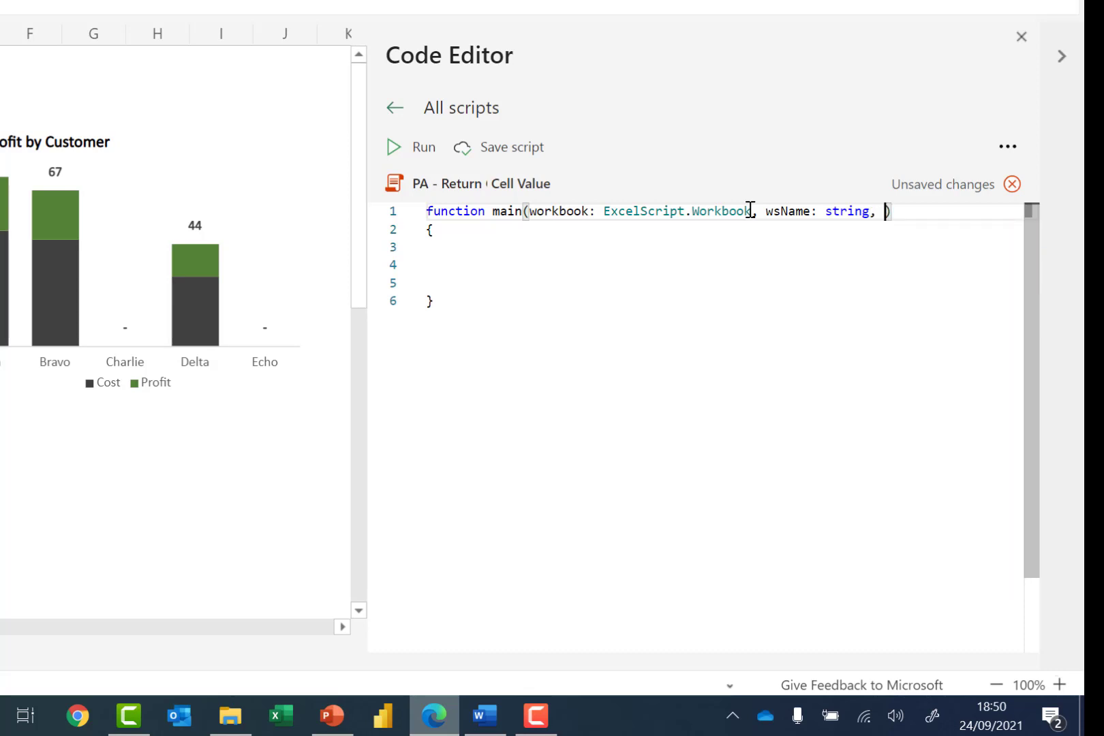
text(cellReff)
key(BackSpace)
text(: string)
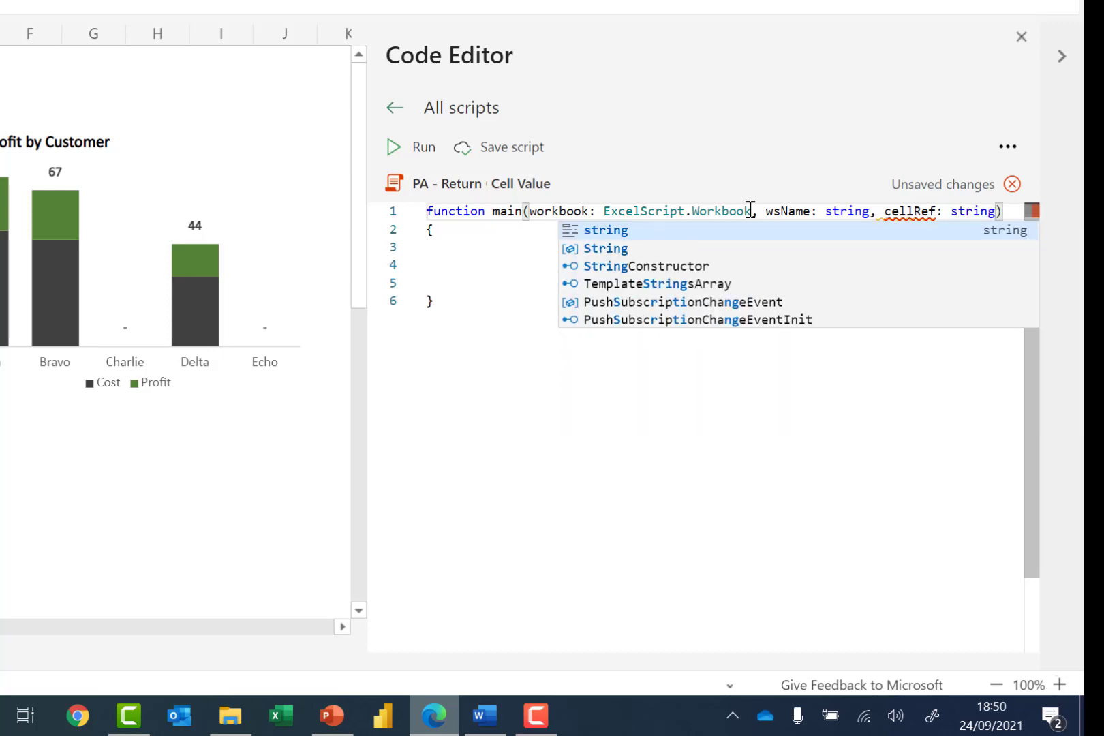
- Add the comment "//Script Variables" on line 4 inside the function body, with blank lines below it
key(End)
key(Down)
key(Down)
key(Down)
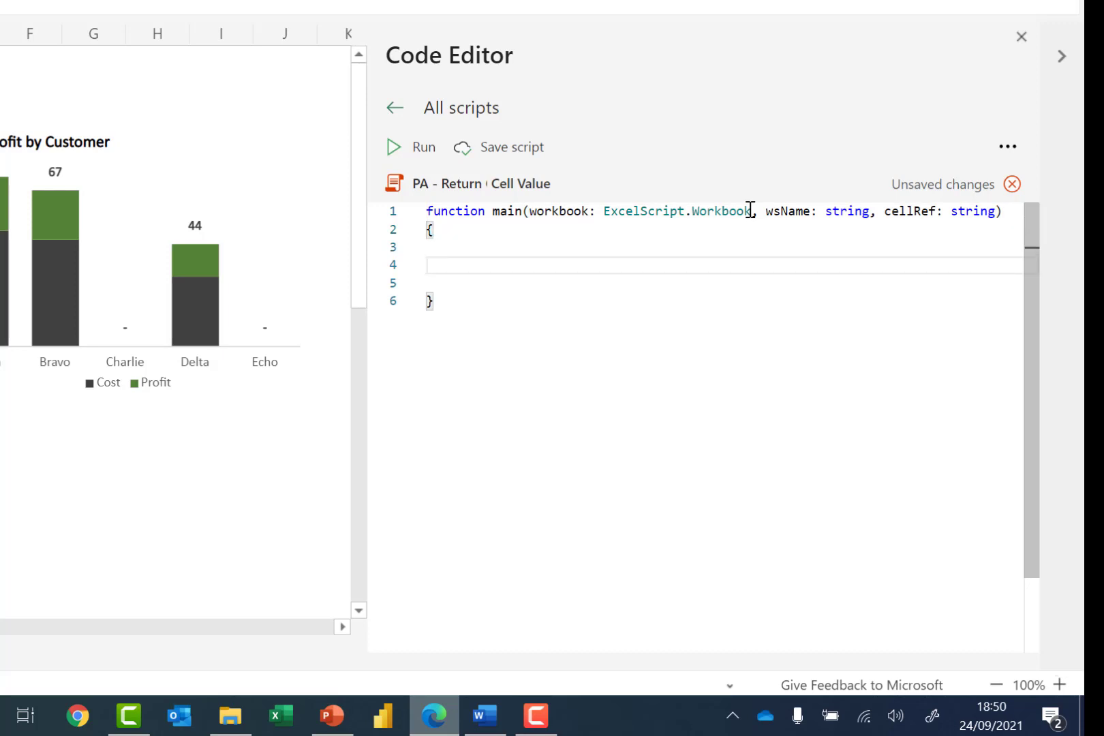
text(//Script Variables)
key(Return)
key(Return)
key(Up)
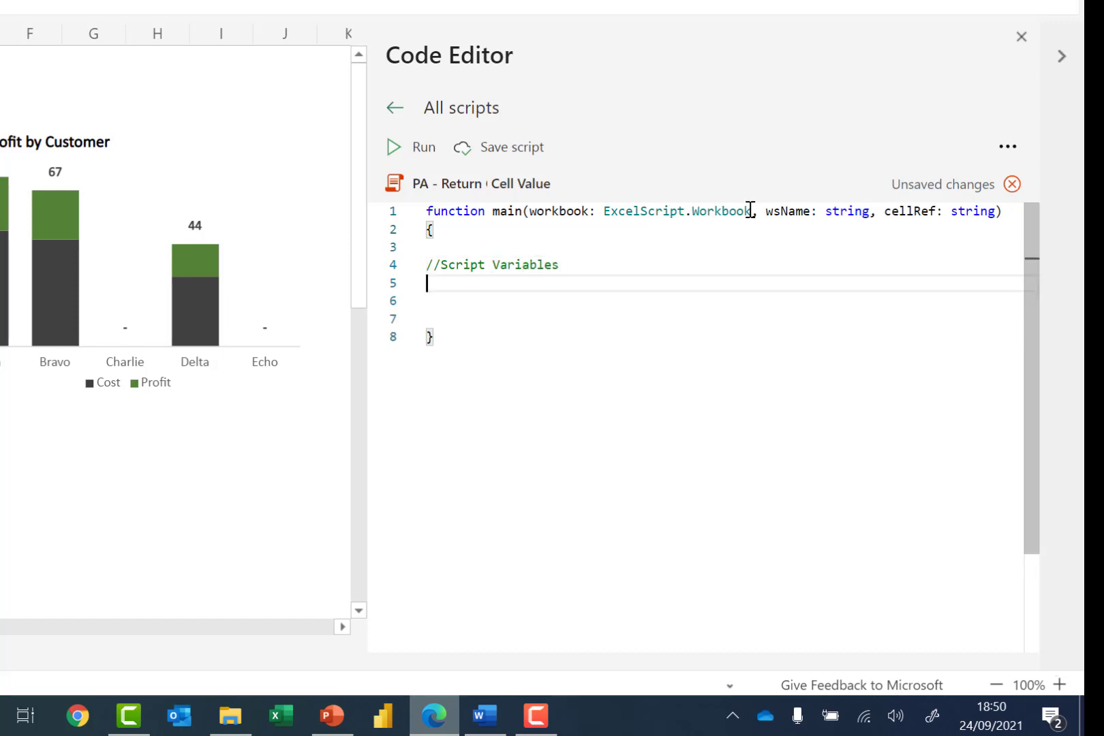
- Declare the worksheet variable below the comment with let ws = workbook.getWorksheet(wsName); and start a new line
text(let ws)
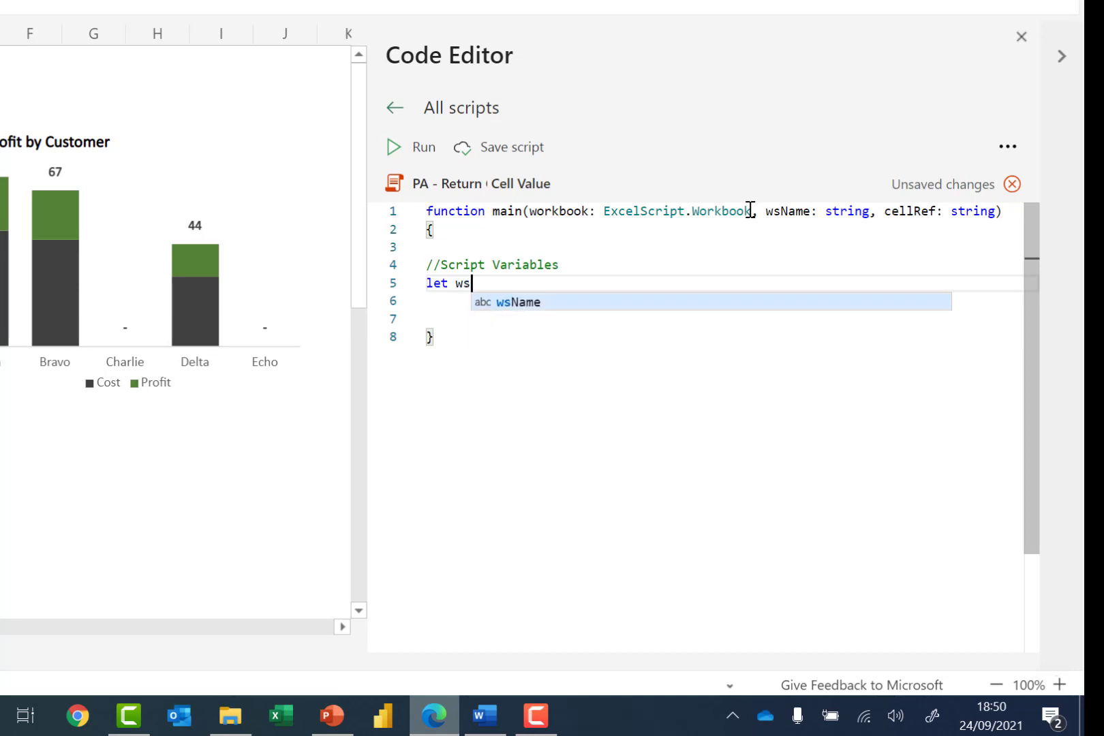
text( = w)
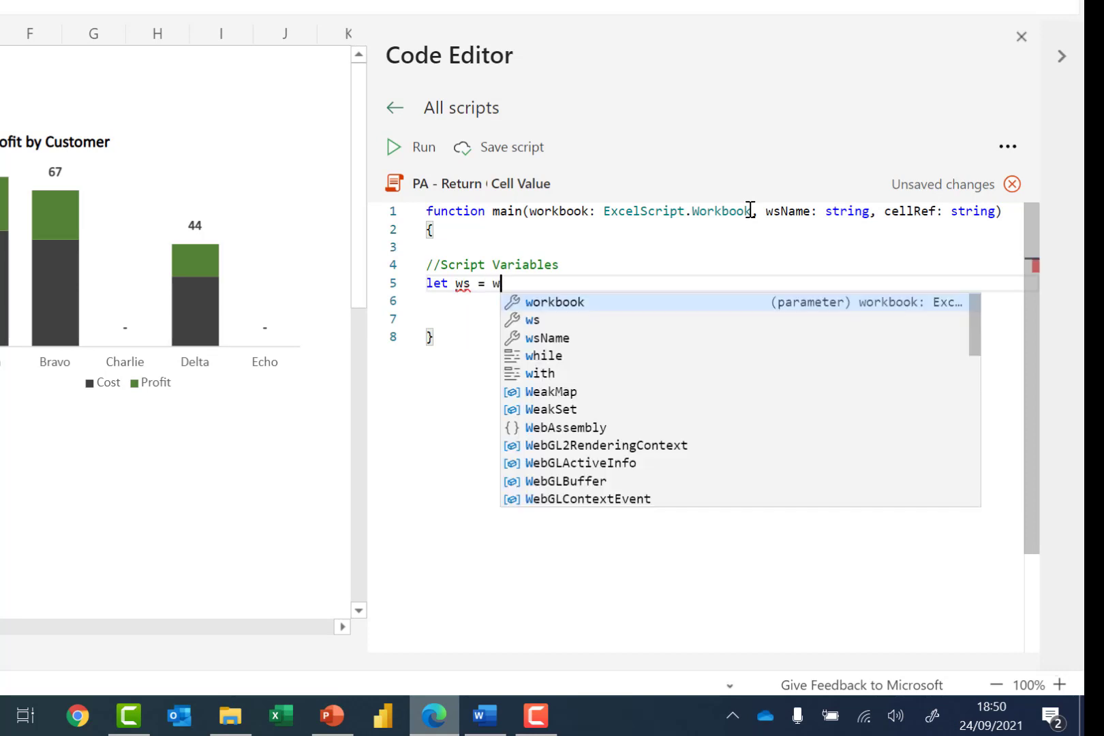
text(orkbook.get)
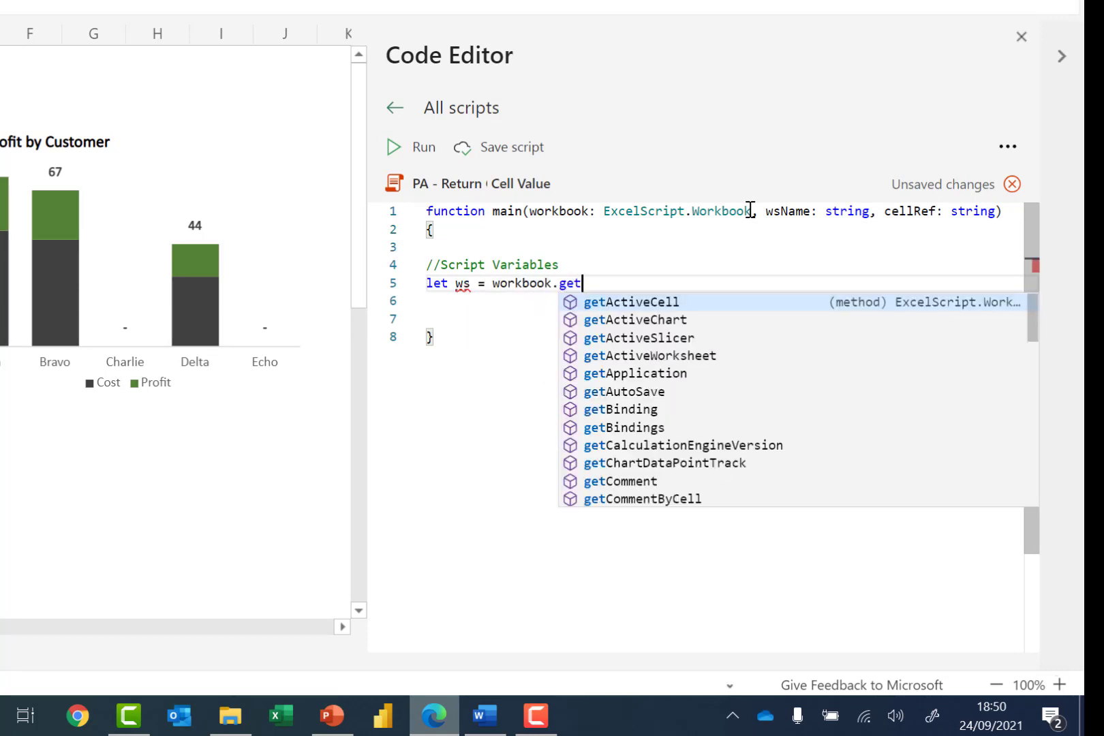
text(Workseet)
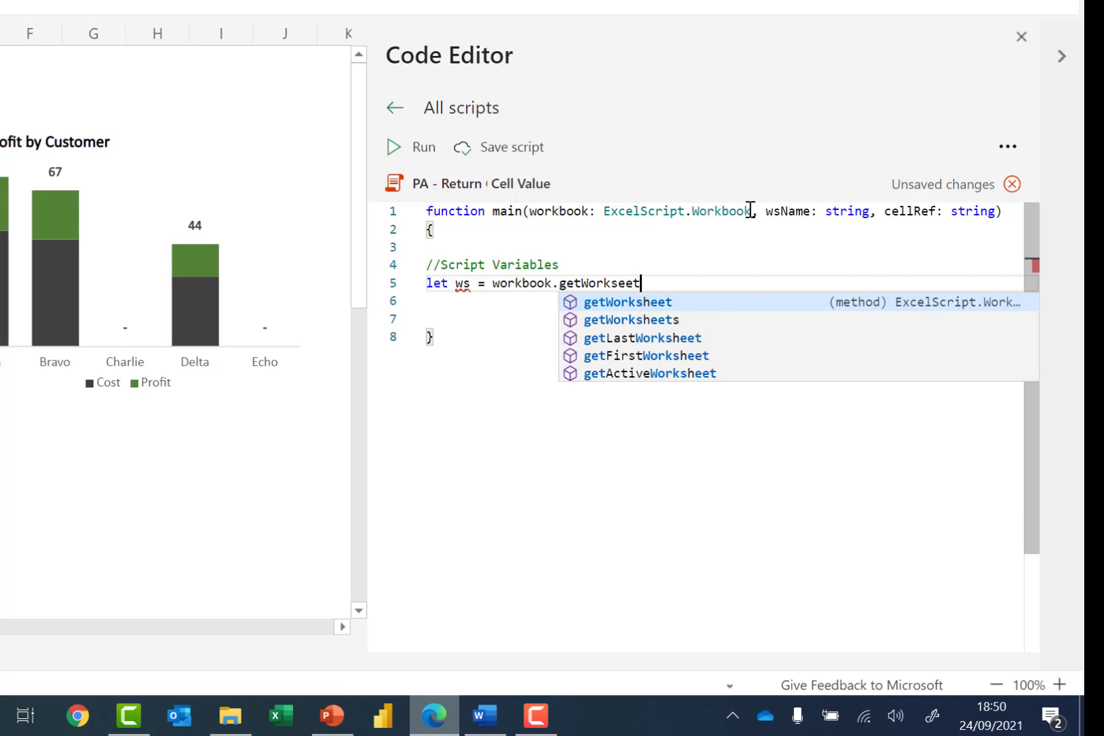
key(BackSpace)
key(BackSpace)
key(BackSpace)
key(BackSpace)
text(sheet()
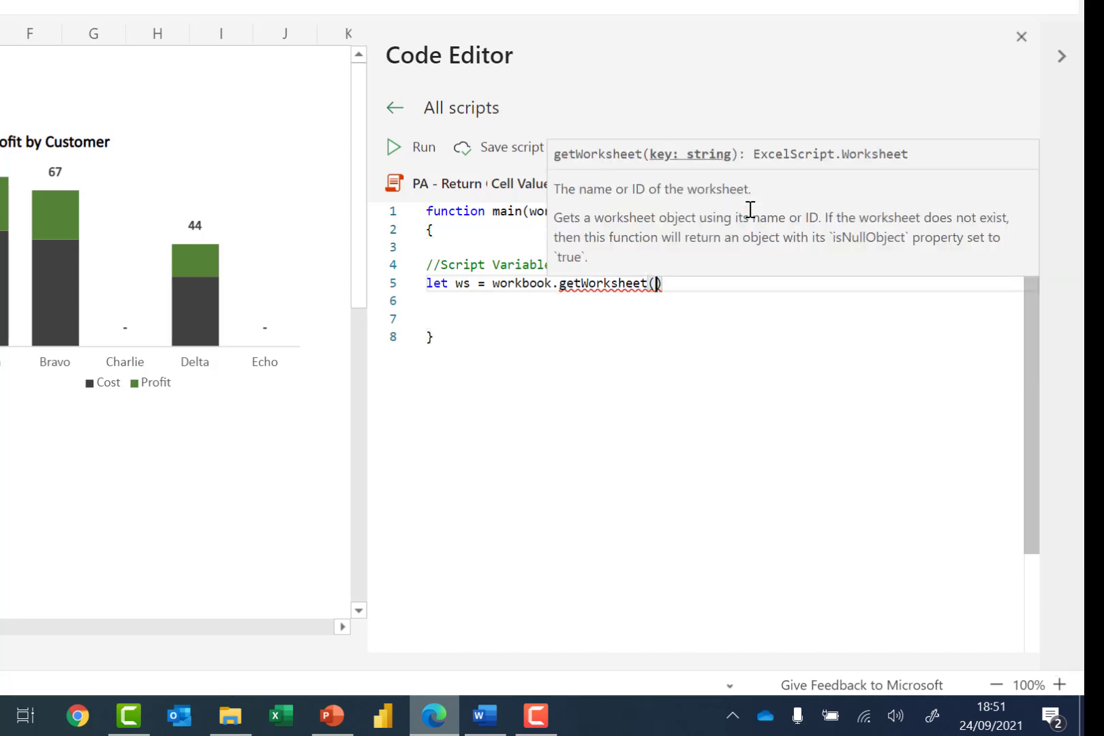
text(wsName);)
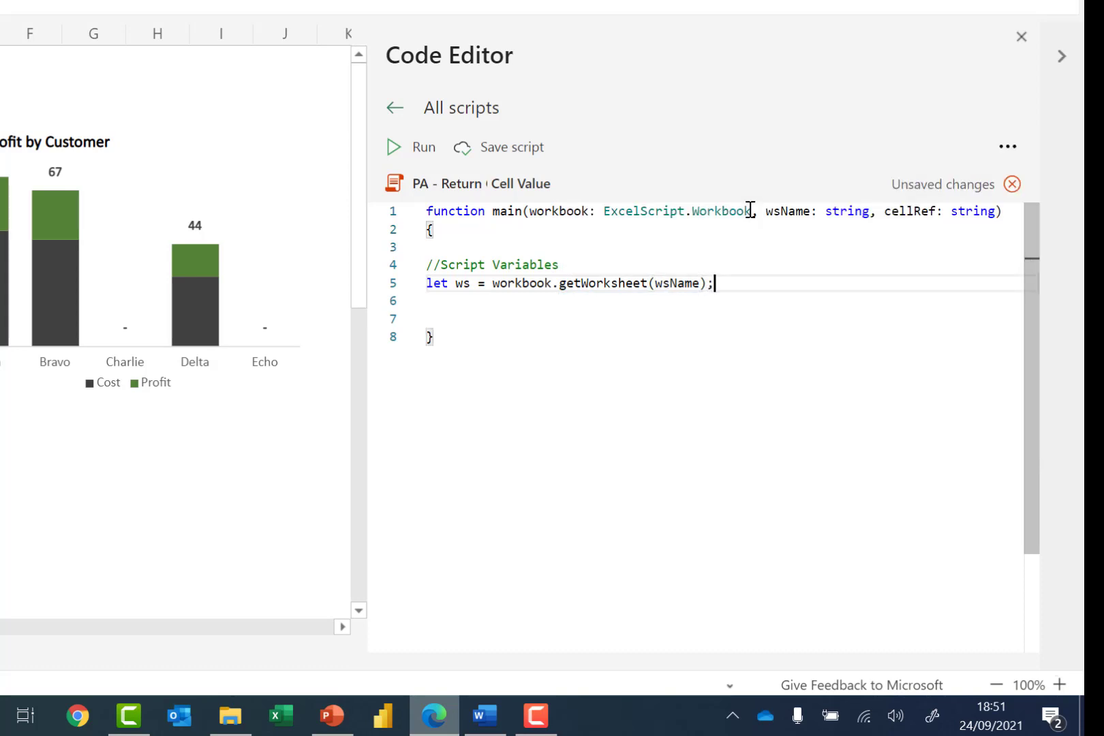
key(Return)
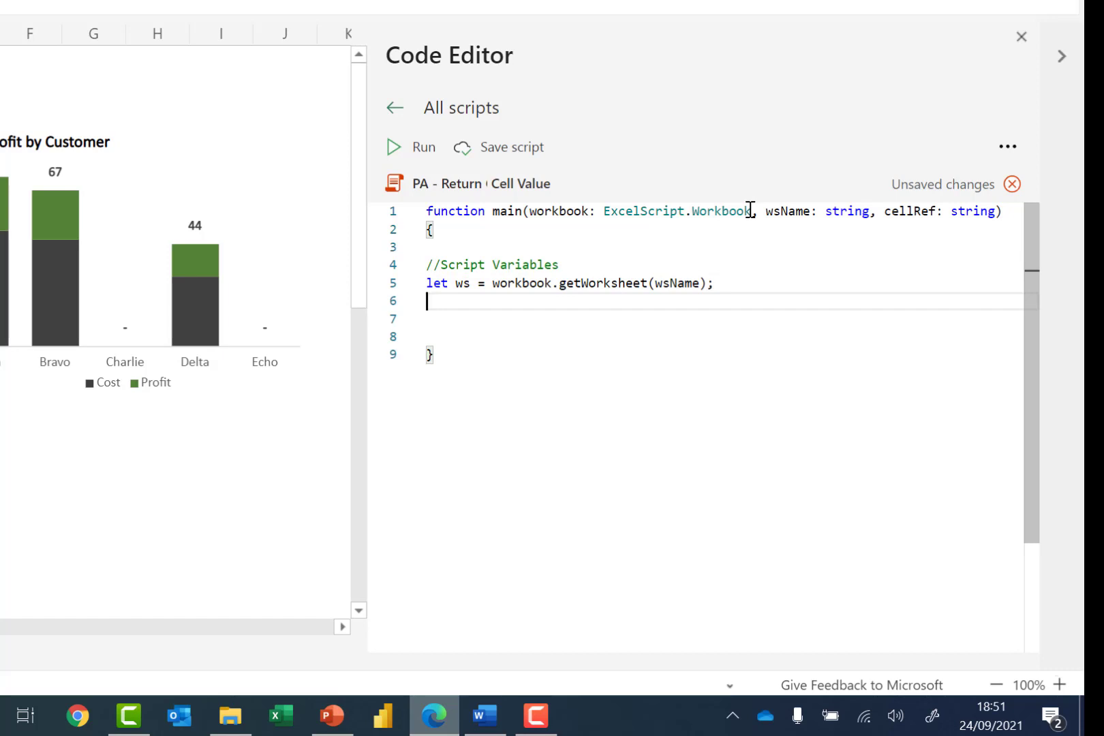
- Declare the variable let cellValue: string | number; on line 6 and leave a blank line below it
text(let)
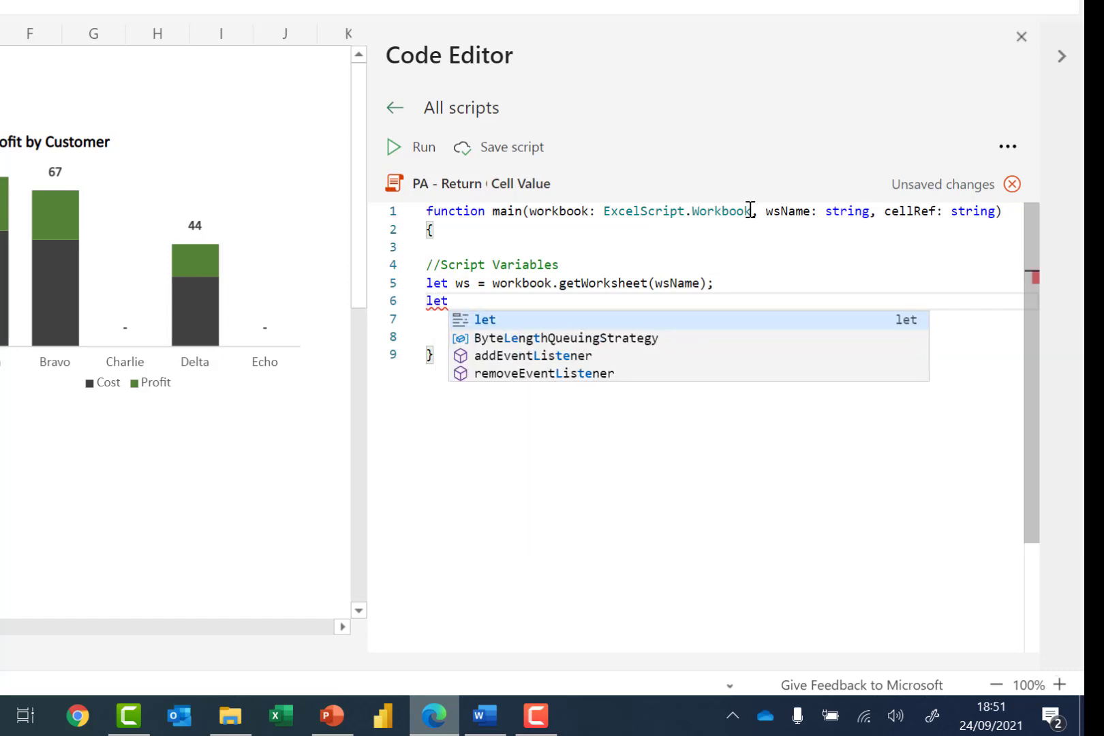
text( cell)
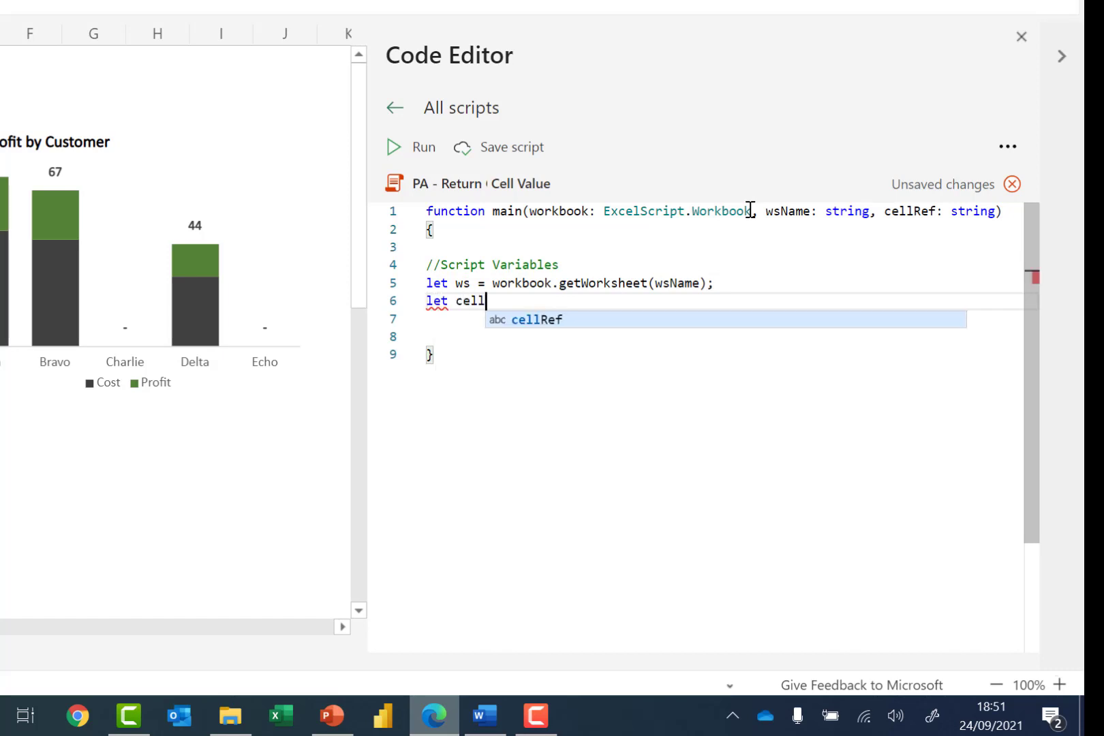
text(Value =)
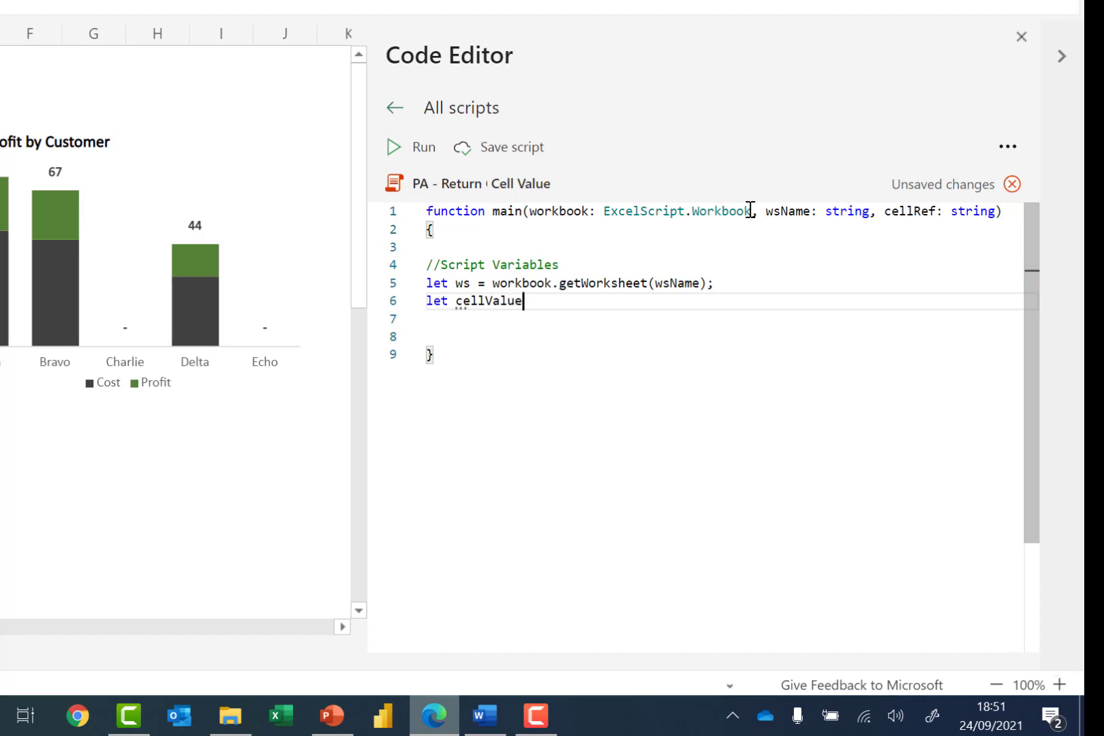
key(BackSpace)
key(BackSpace)
key(BackSpace)
text(: string | number)
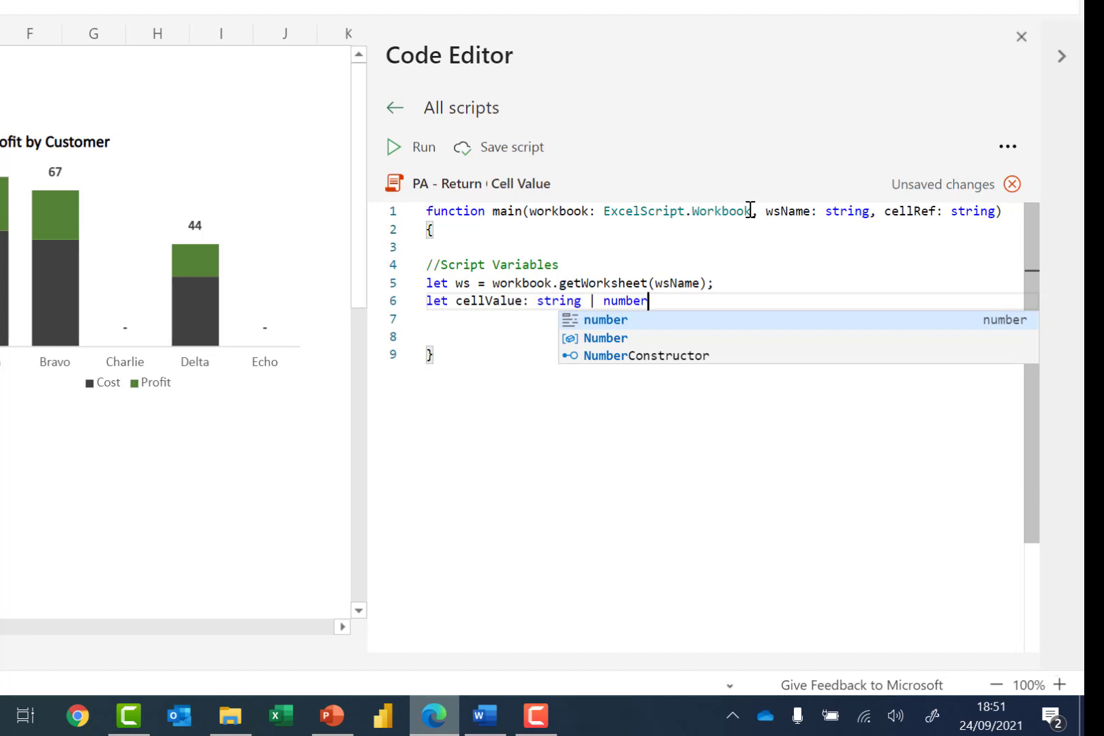
text(;)
key(Return)
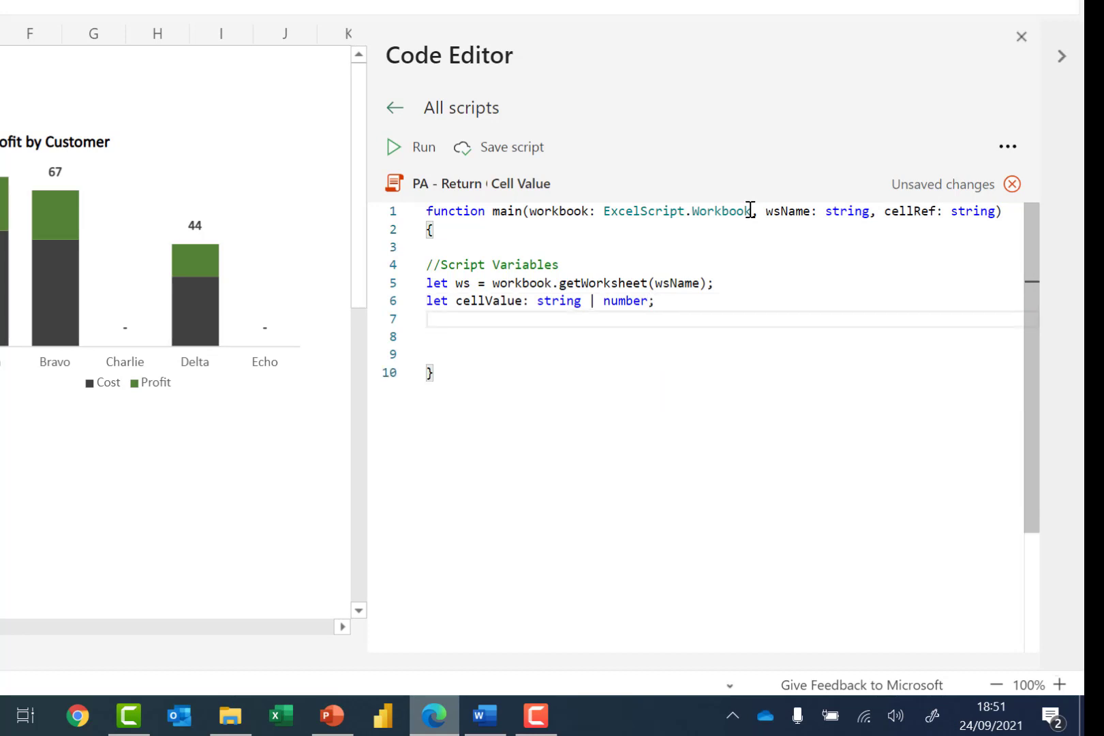
key(Return)
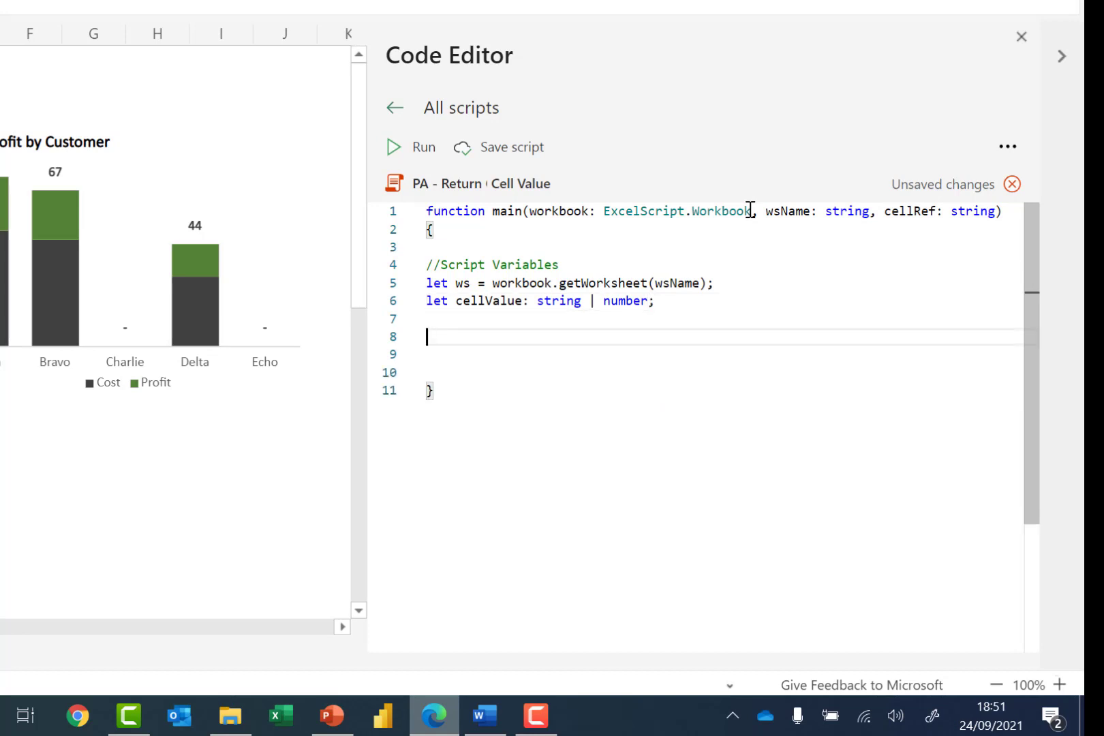
- Add the comment "//Get the cell value" on line 8 and assign ws.getRange(cellRef).getText(); to the cell value variable below it
text(//Get the cell value)
key(Return)
text(cell.V)
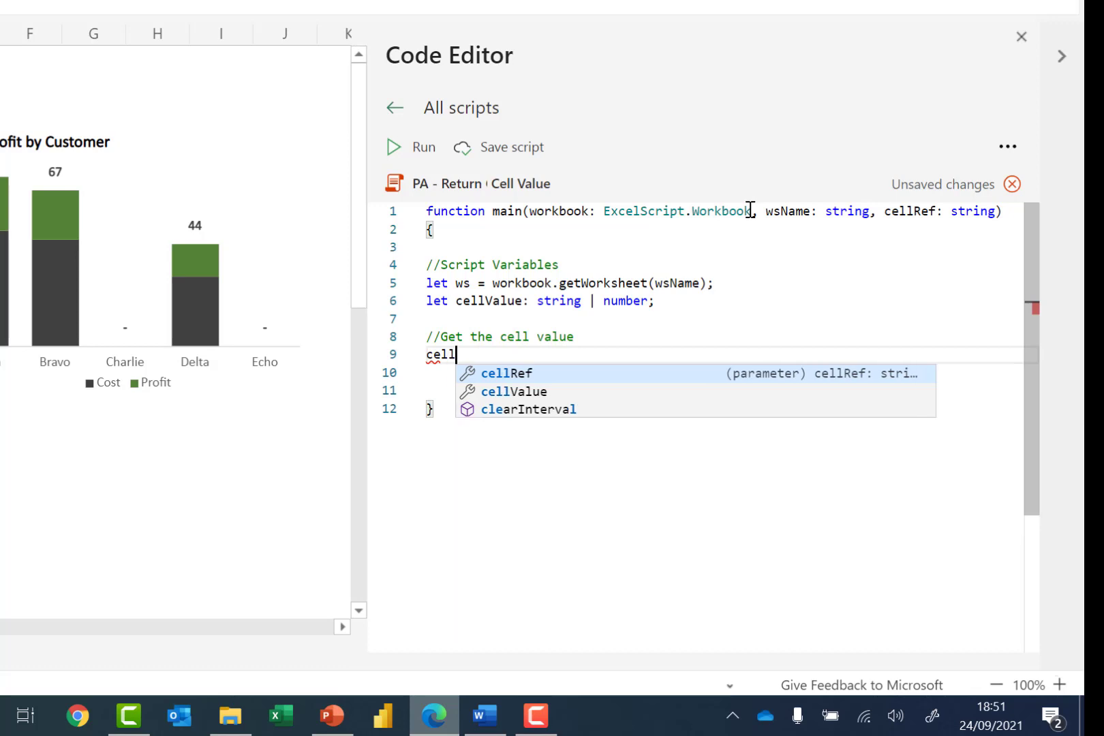
key(BackSpace)
key(BackSpace)
text(Va)
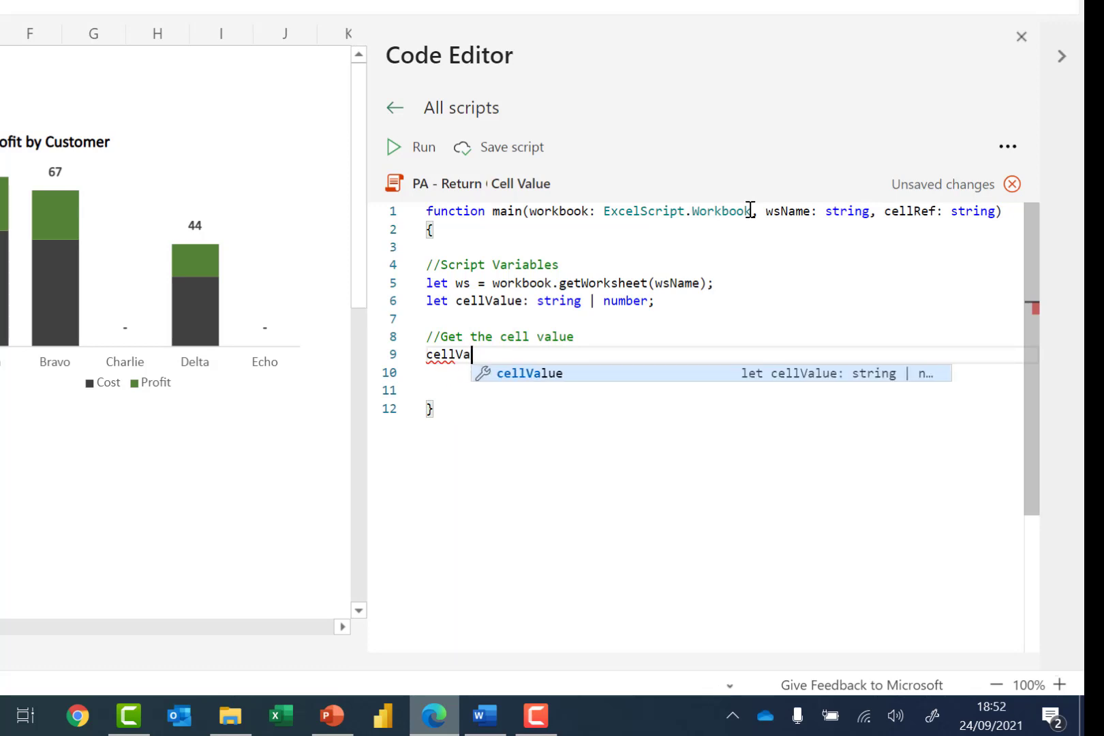
text(lu =)
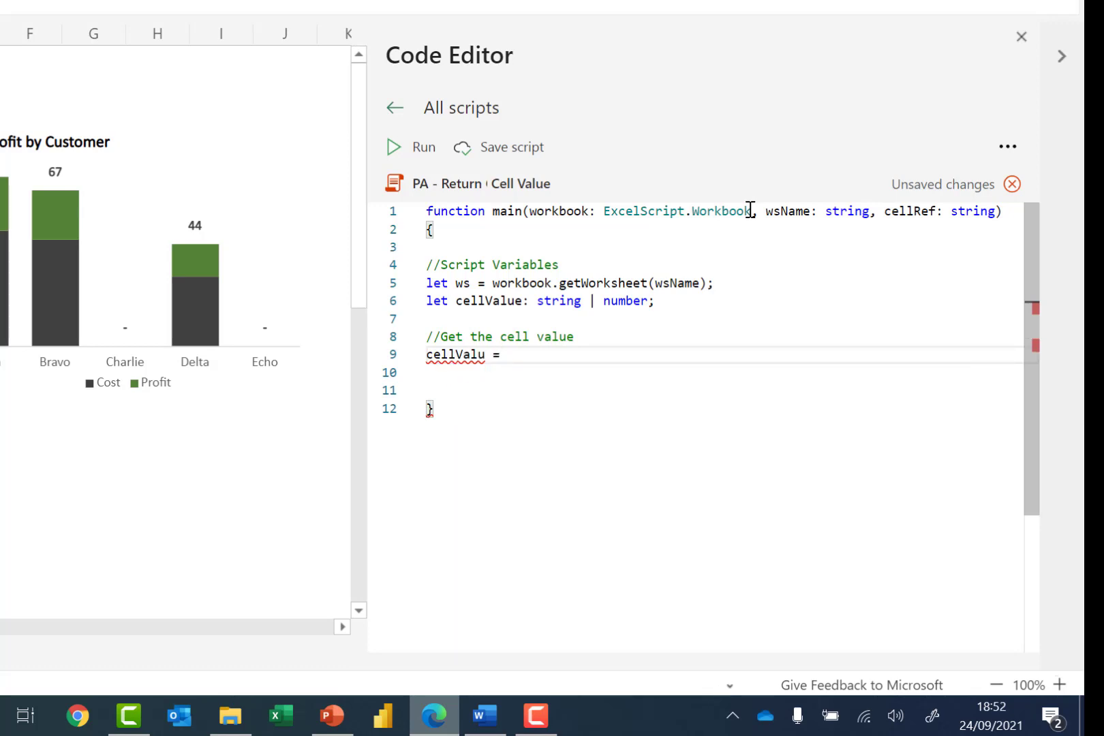
text( ws.g)
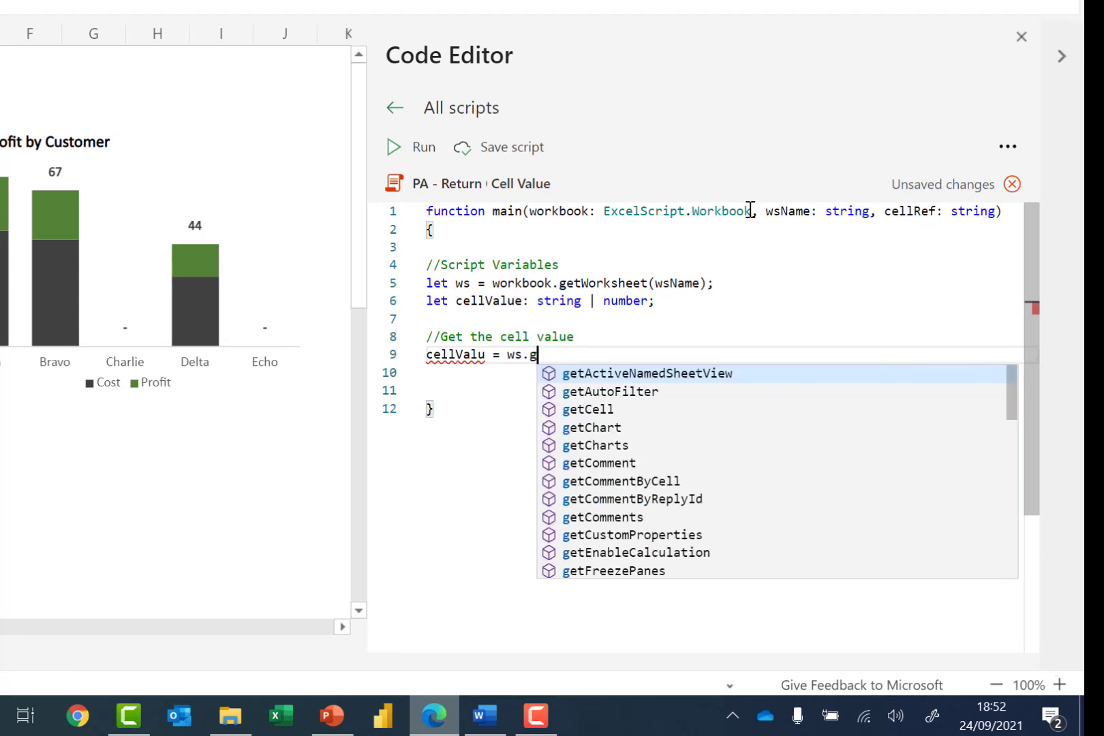
text(etRange()
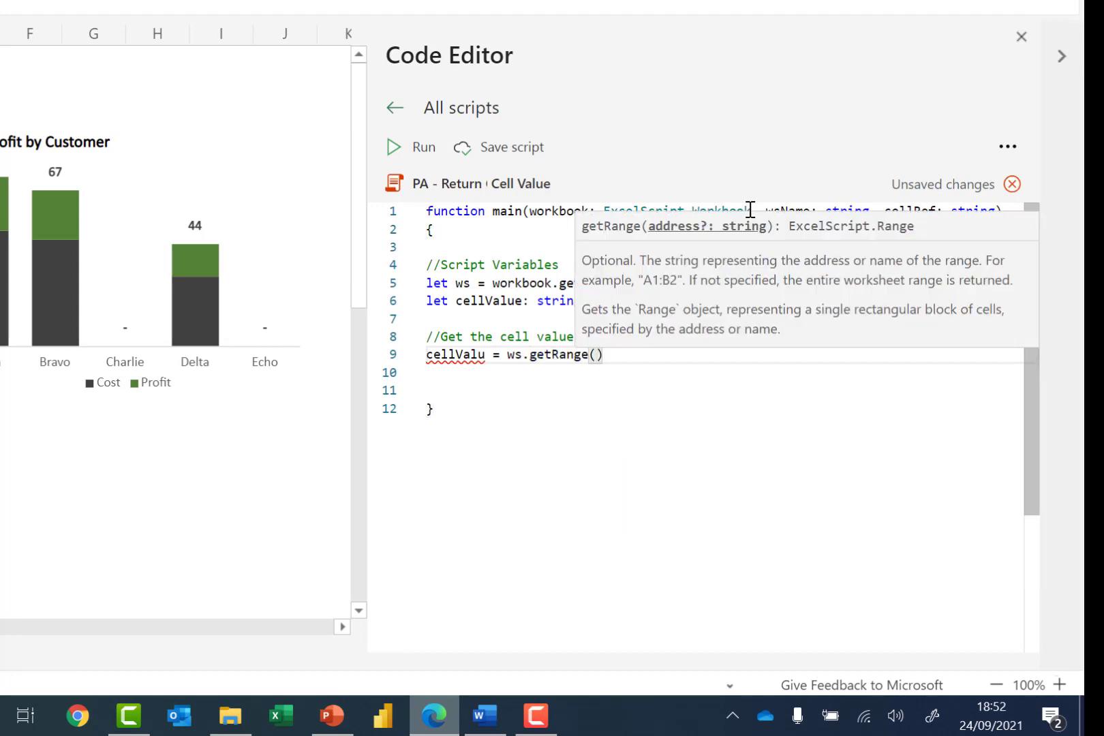
text(cellR)
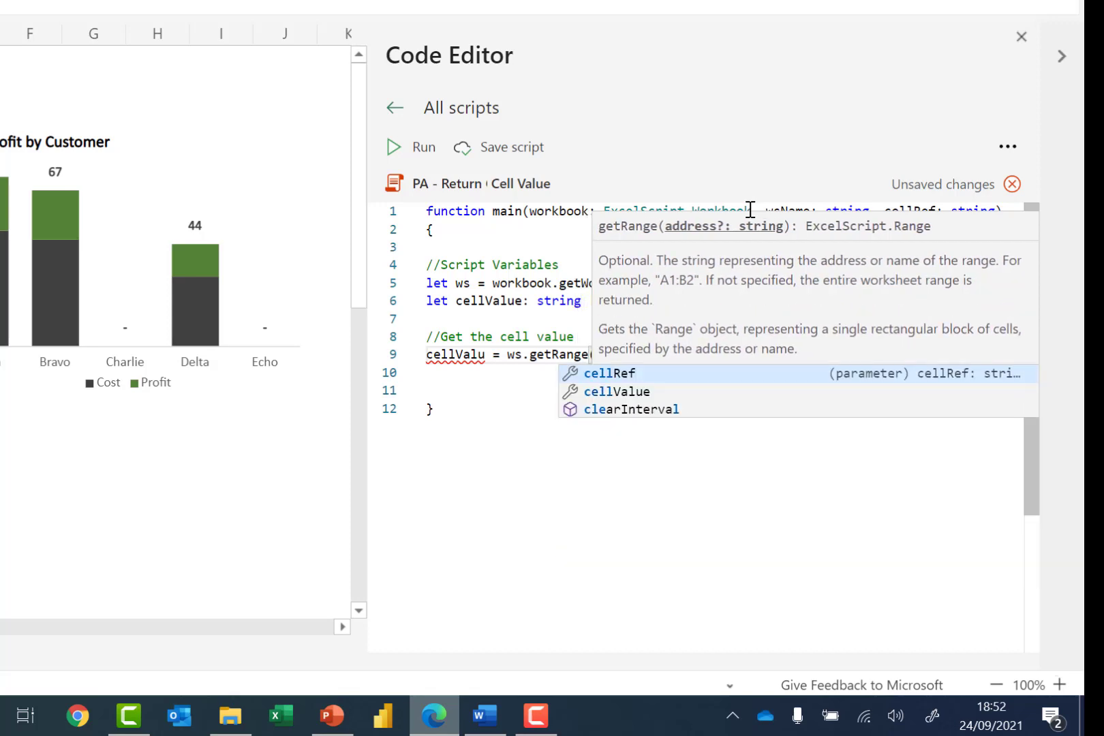
text(ef)
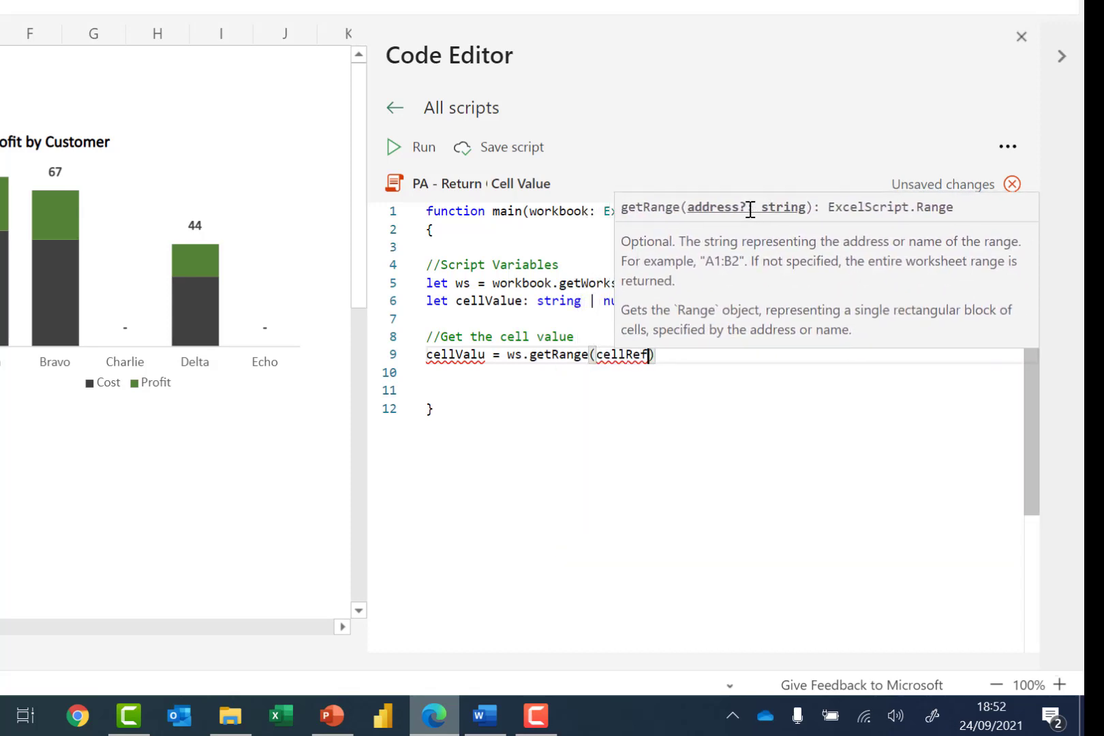
text().)
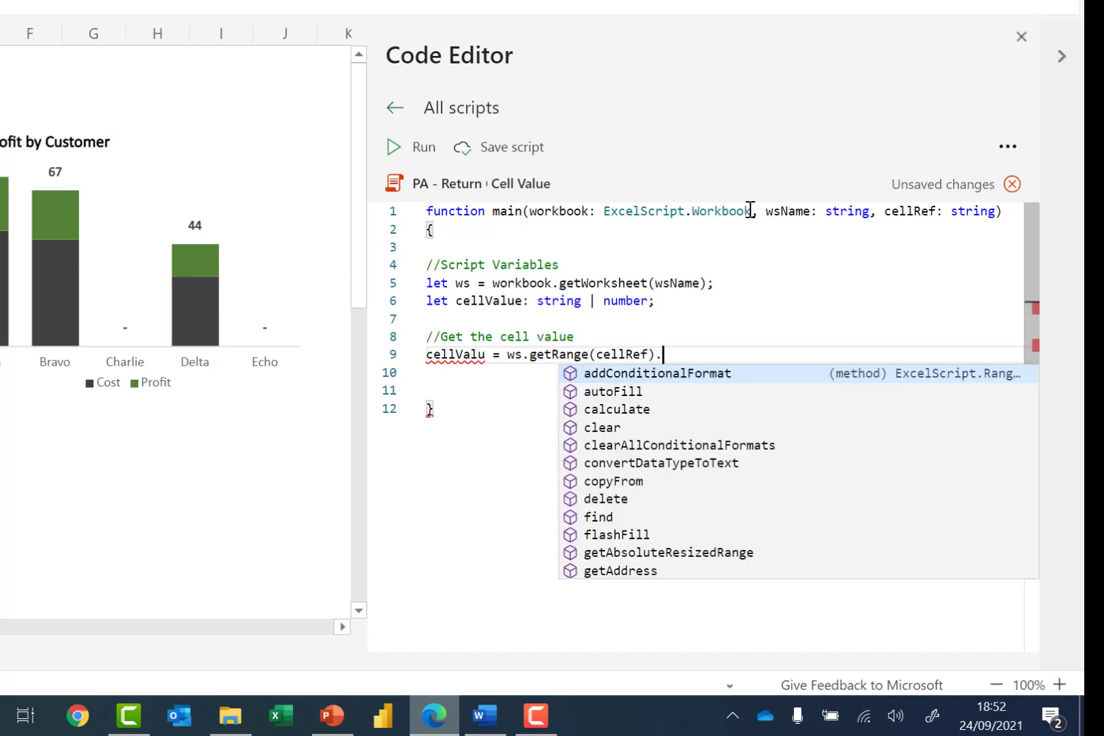
text(getText)
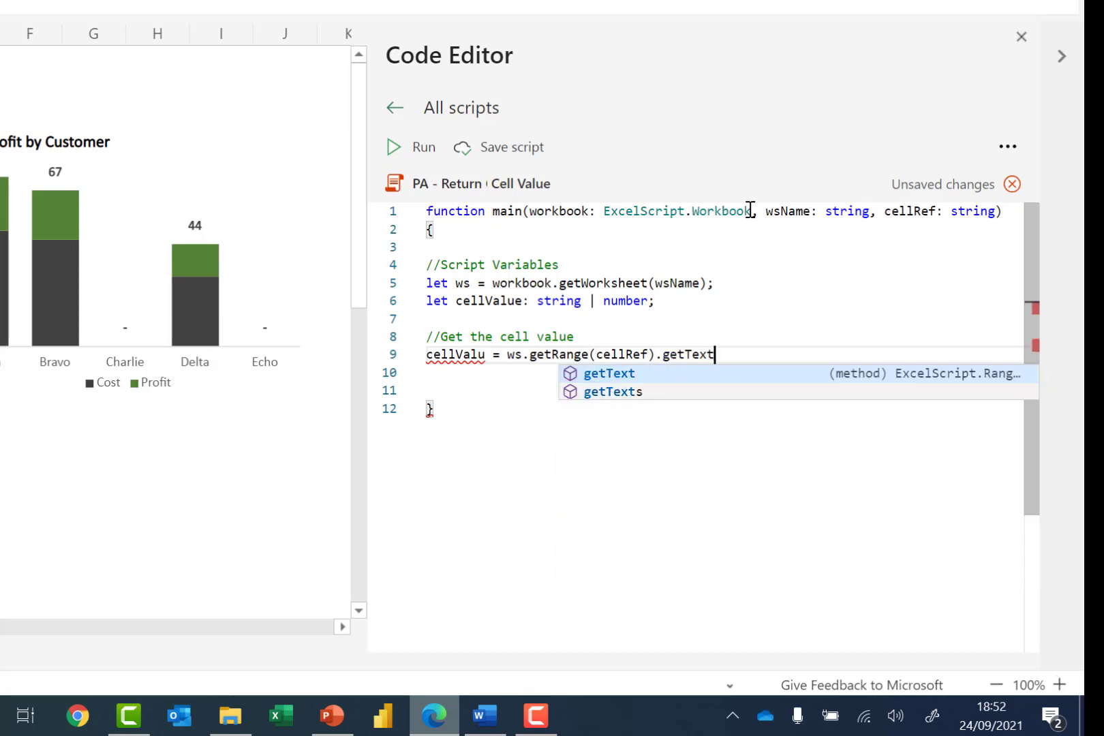
text(();)
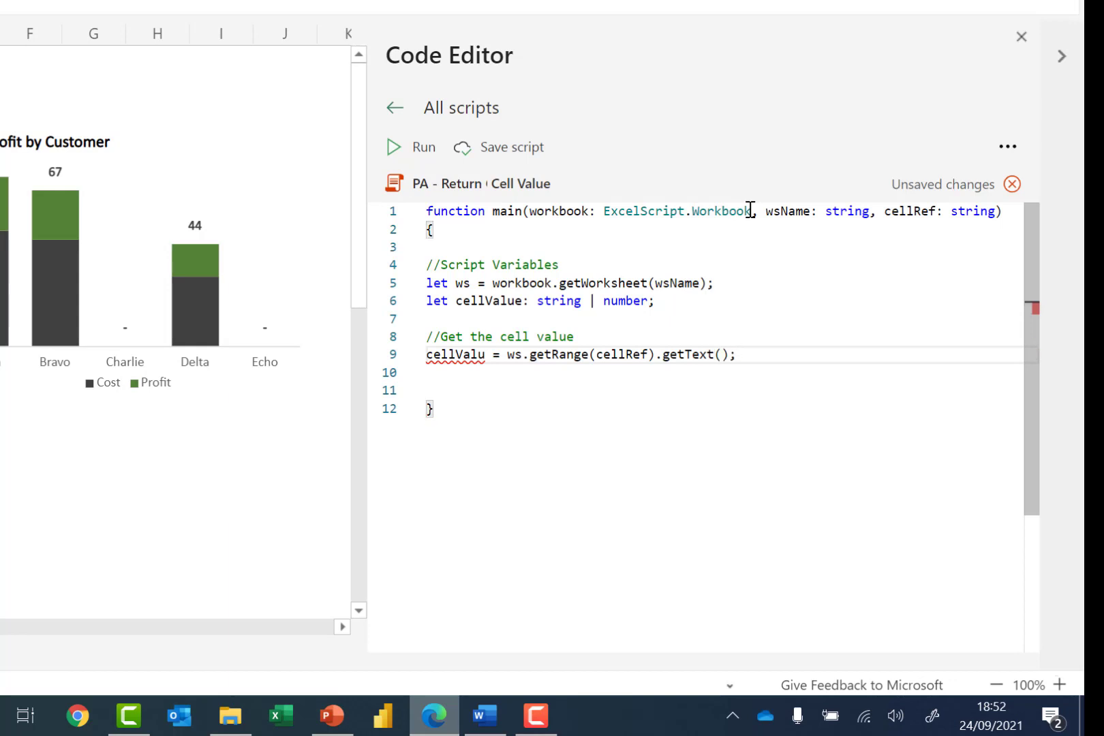
key(Return)
key(Return)
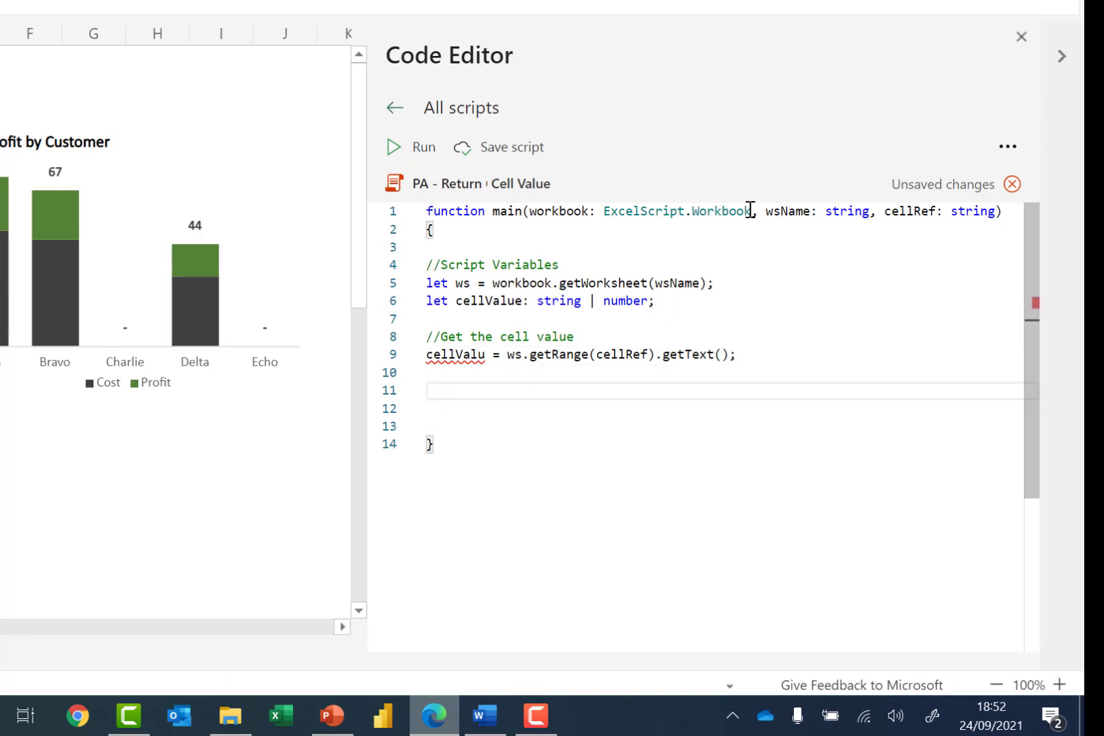
- Add the comment "//Return the value" on line 11, followed by the statement return {cellValue};
text(//Return the value)
key(Return)
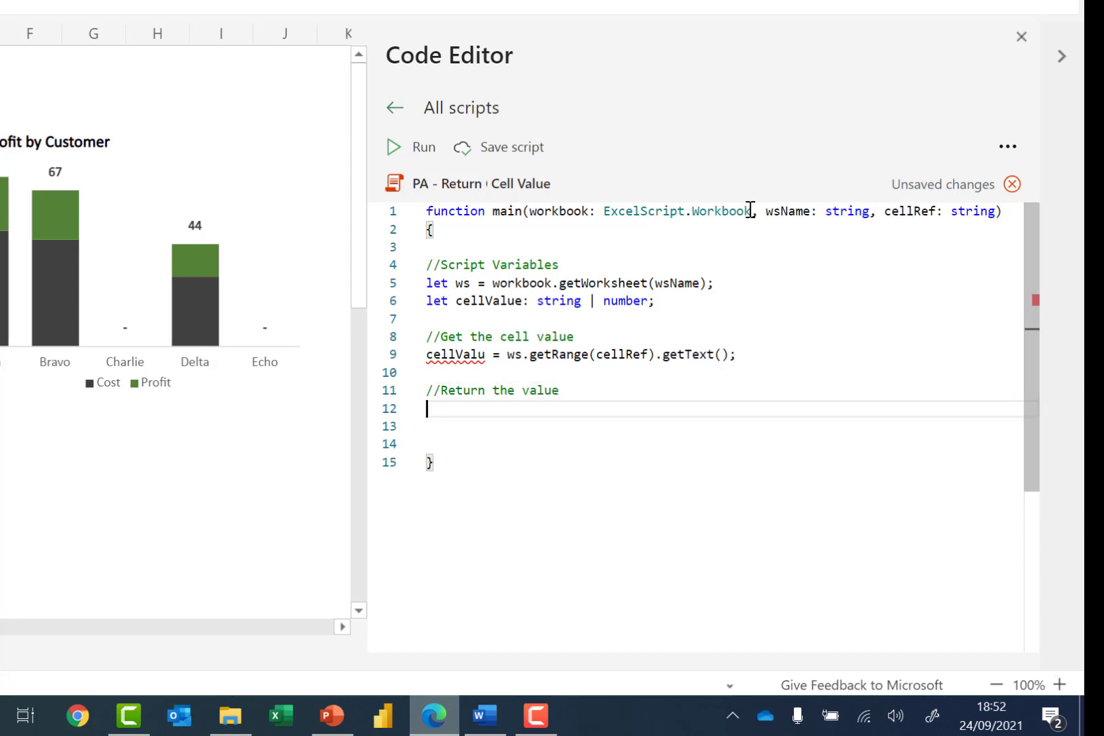
text(return {cellValue})
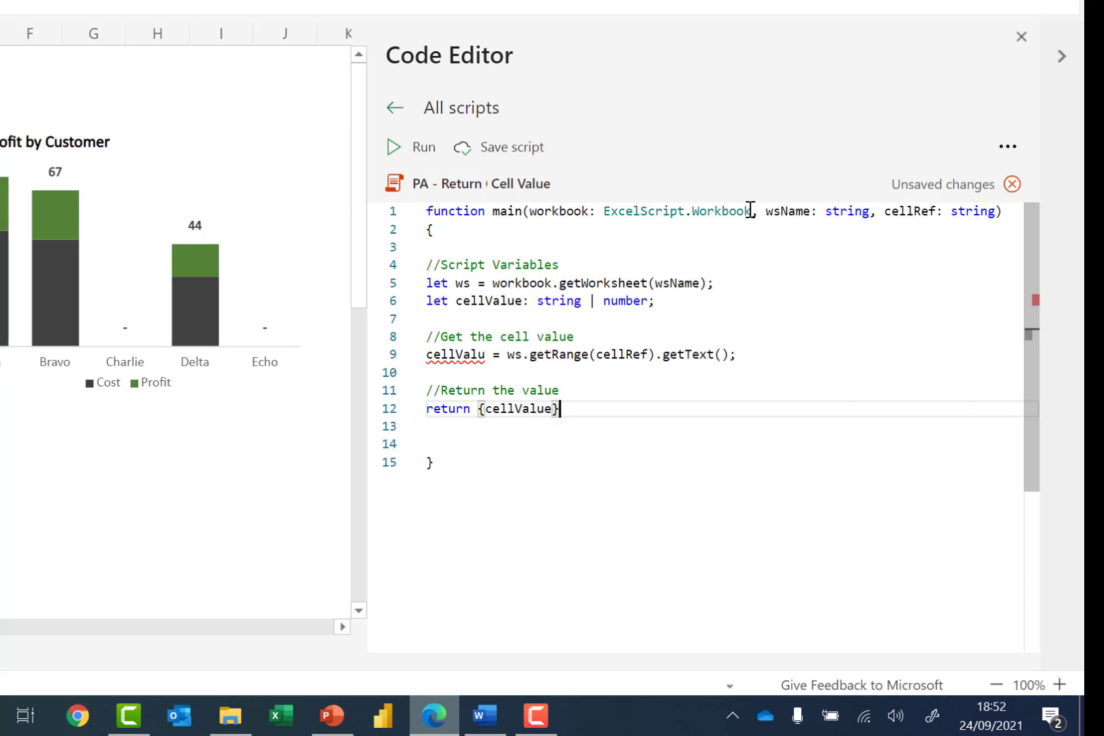
text(;)
- Correct the misspelled variable name on line 9 to cellValue and save the script
click(486, 354)
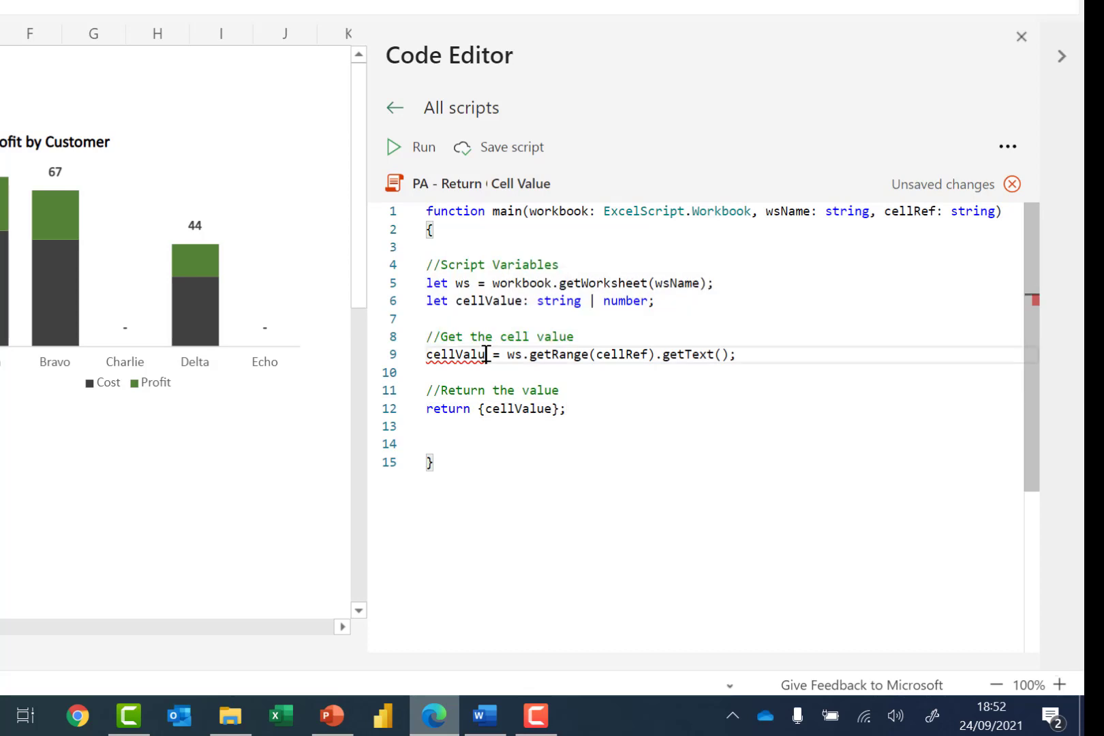
text(e)
click(550, 432)
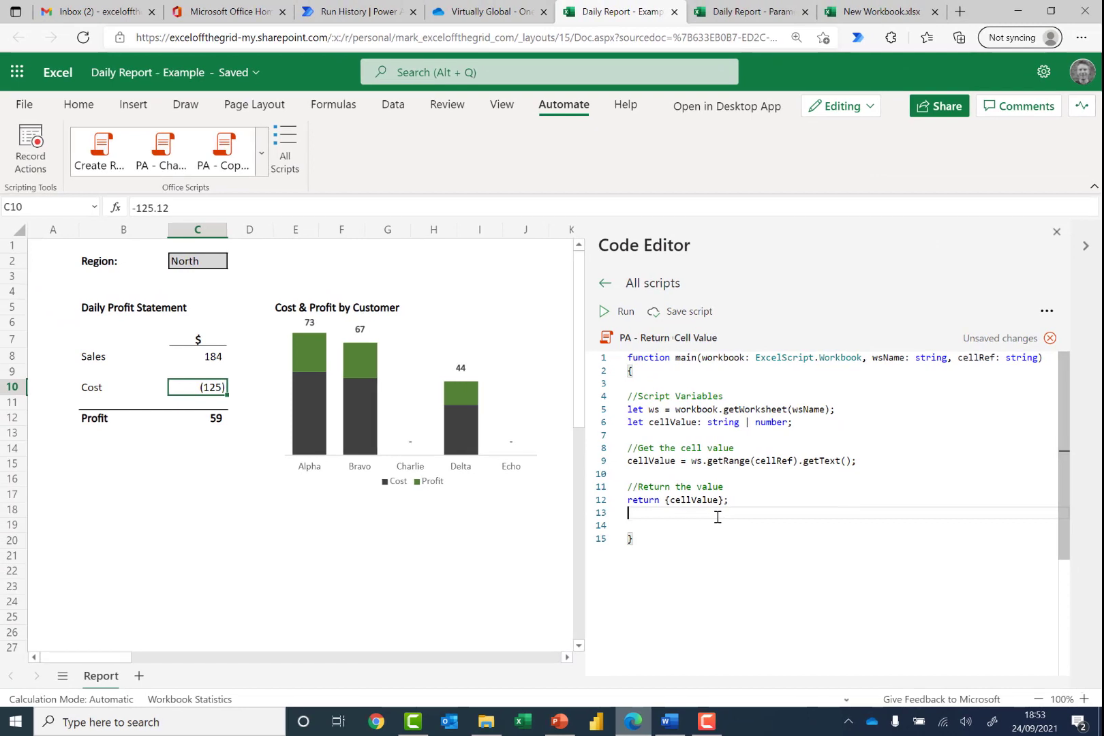
click(688, 319)
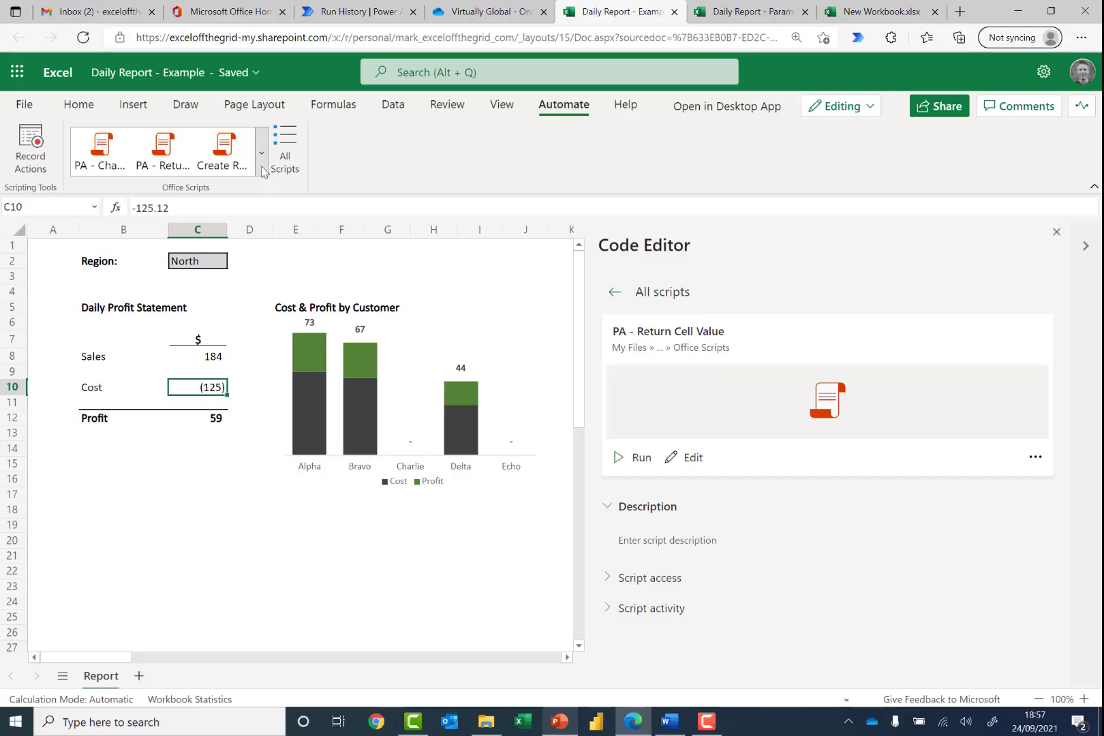
- Open the PA - Change Cell Value script's code and review its parameters, script variables and loop
click(261, 153)
click(136, 220)
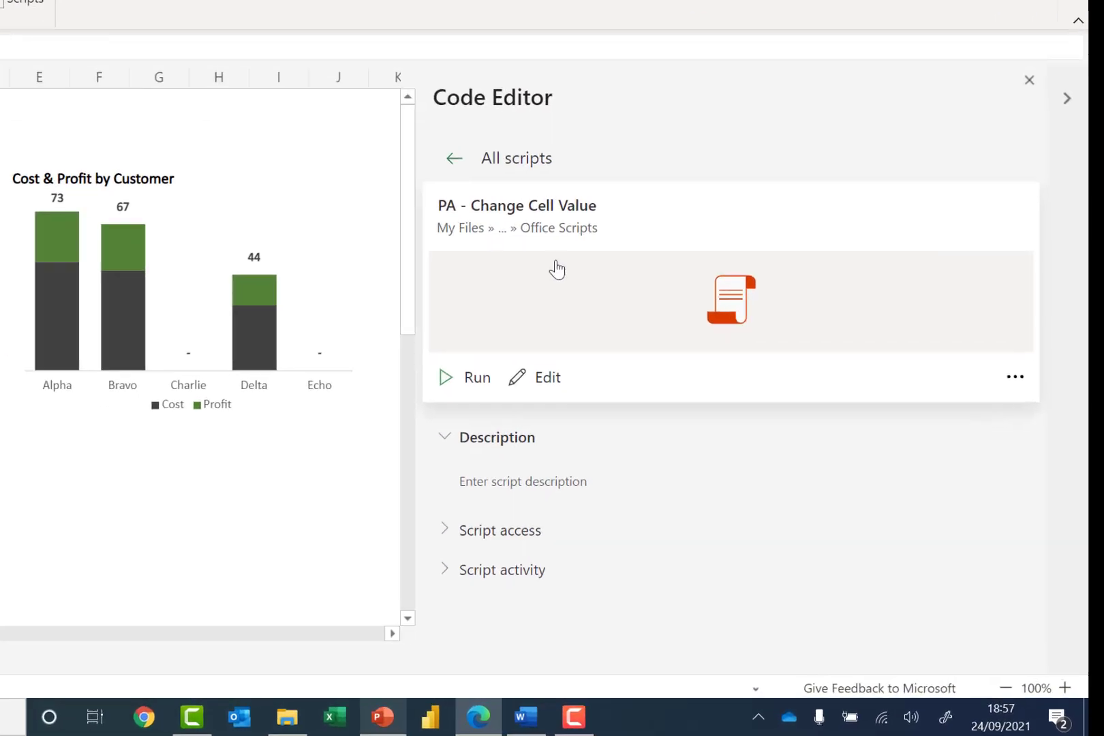
click(556, 377)
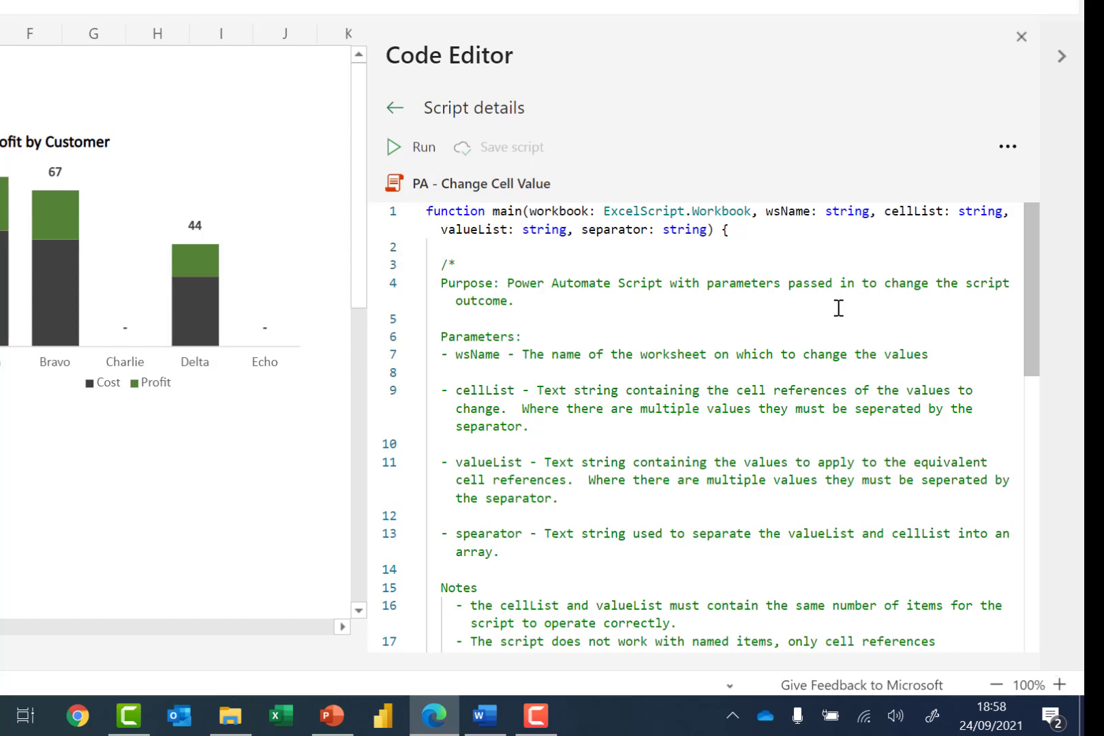
scroll(838, 308, down, 7)
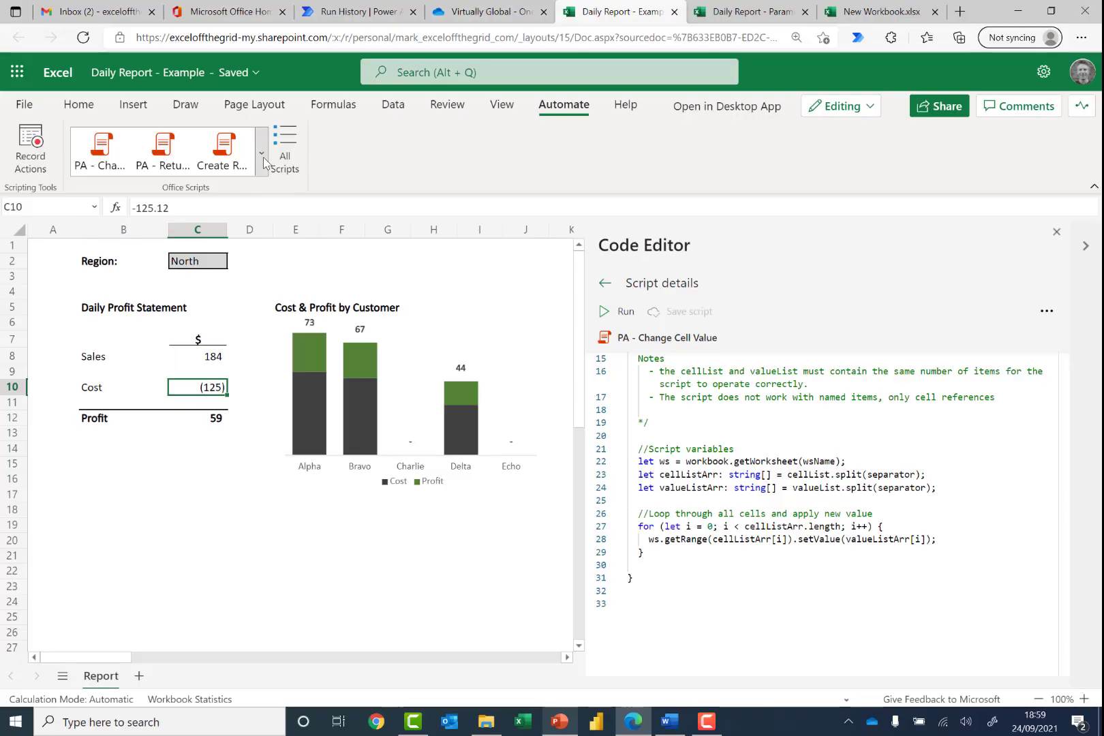
- Open the PA - Copy Paste Values script's code and review how it hard-codes the used range of the listed worksheets
click(263, 157)
click(127, 298)
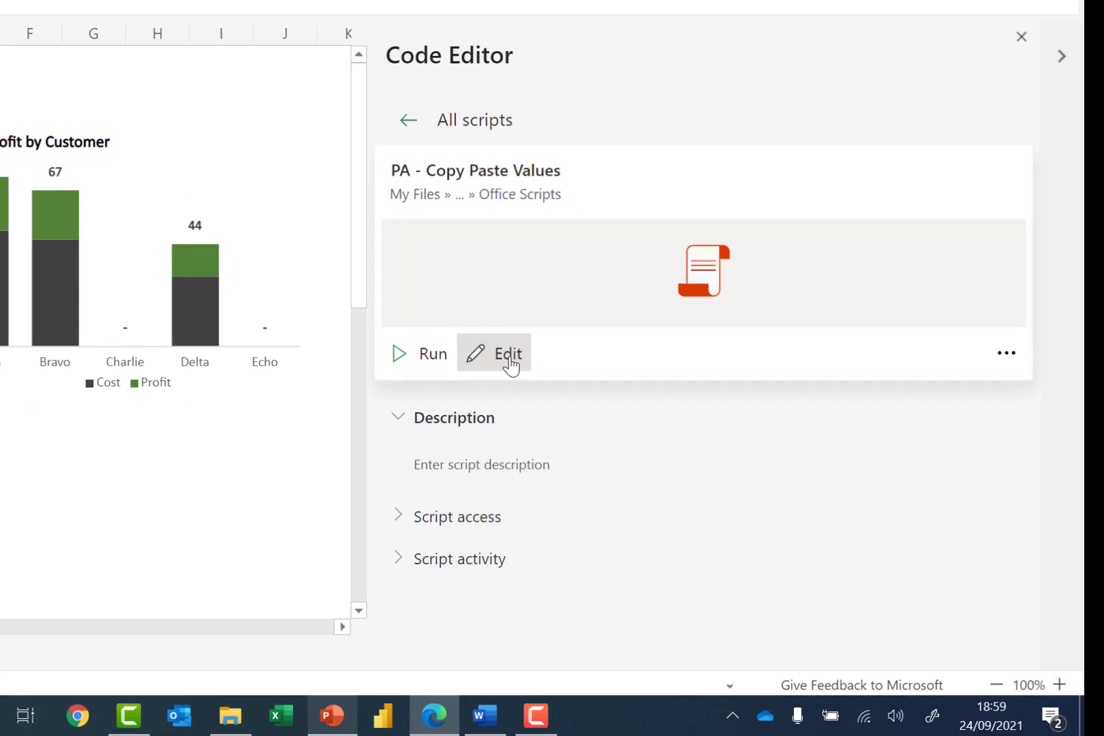
click(689, 465)
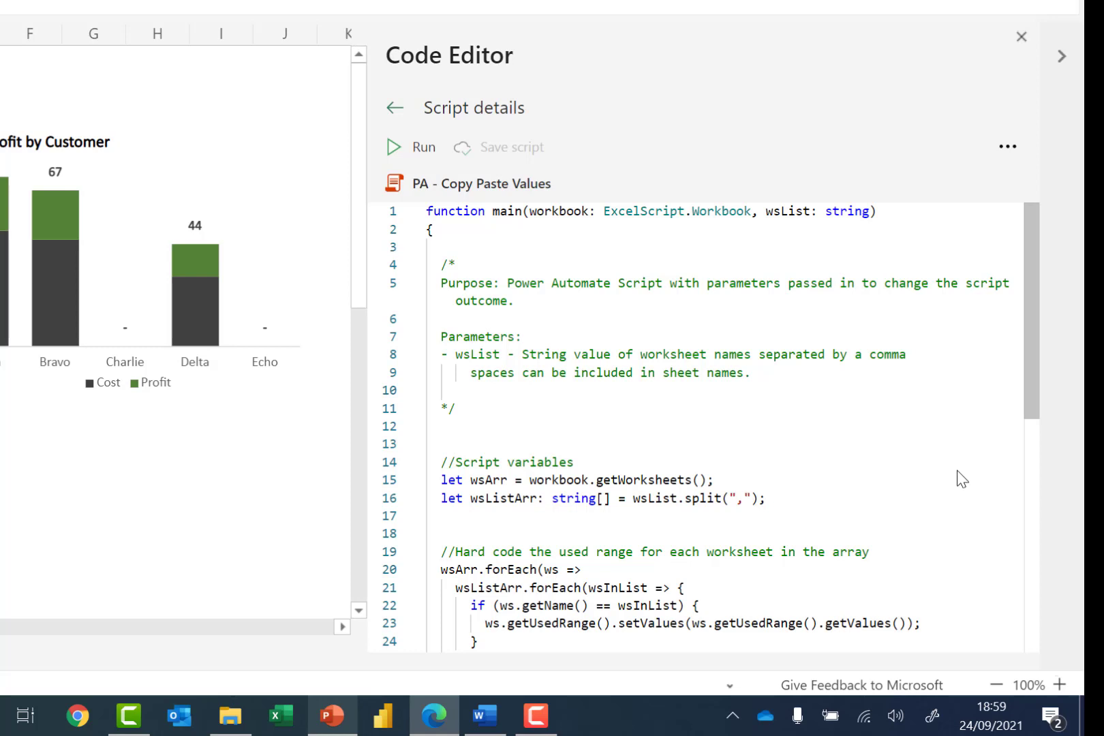
scroll(961, 479, down, 3)
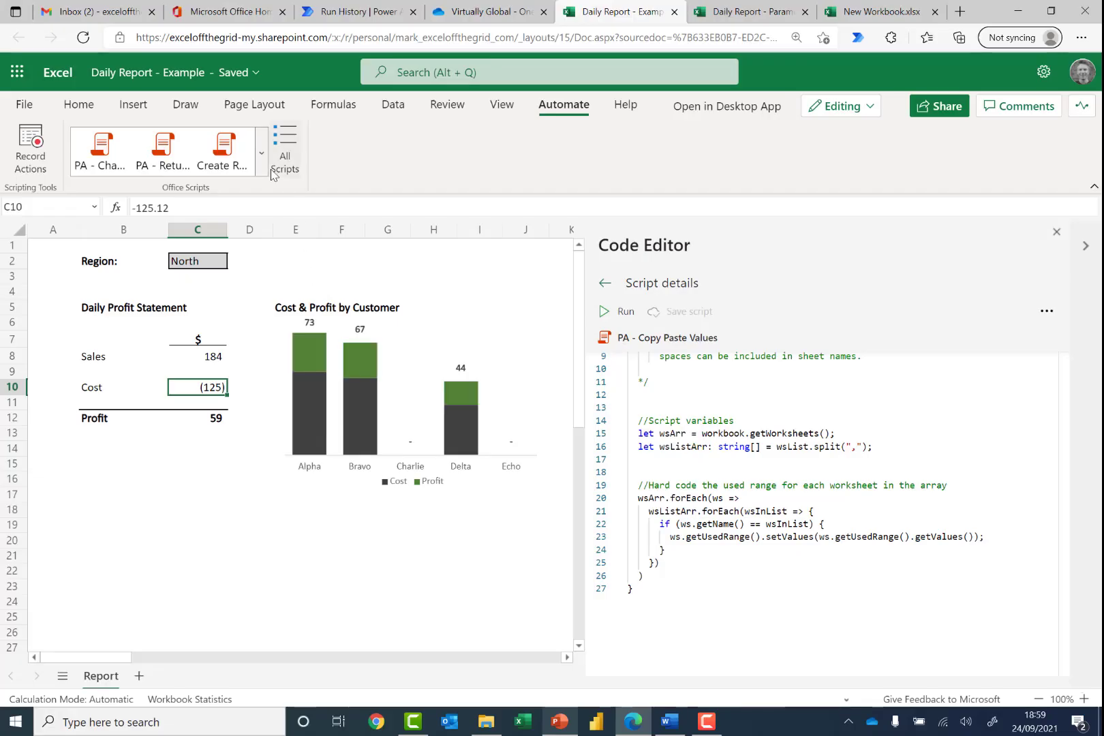
- Open the PA - Delete sheets script's code and review its method and wsList parameters and the sheet deletion logic
click(260, 162)
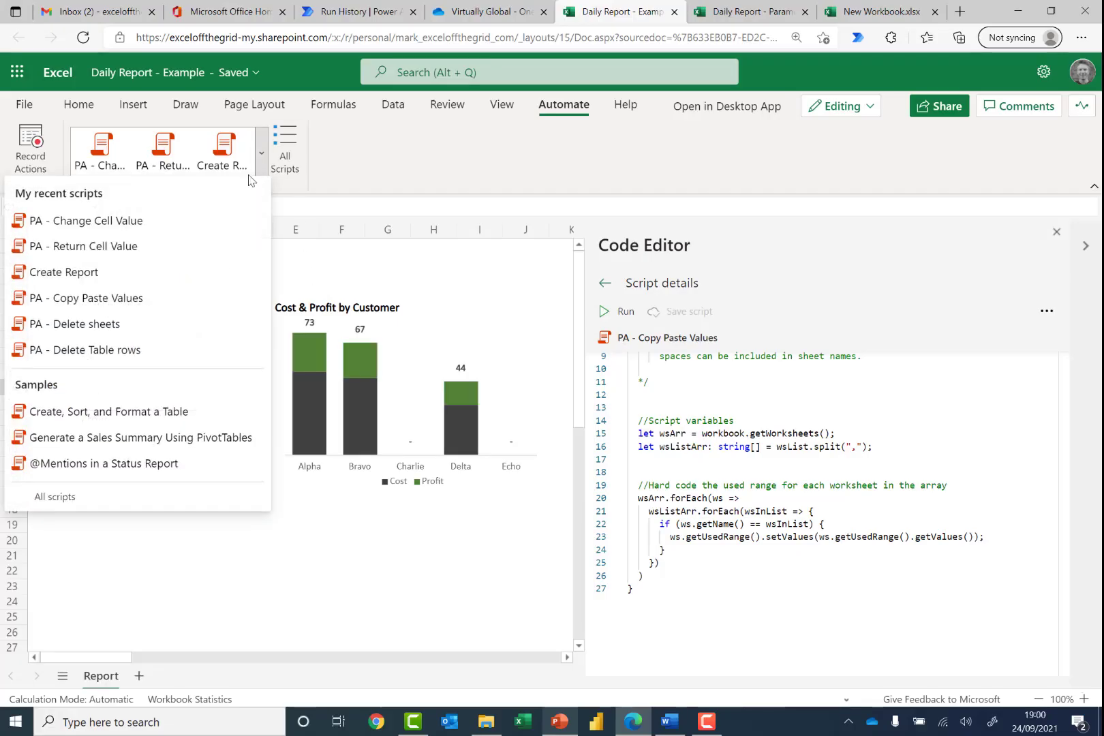
click(152, 325)
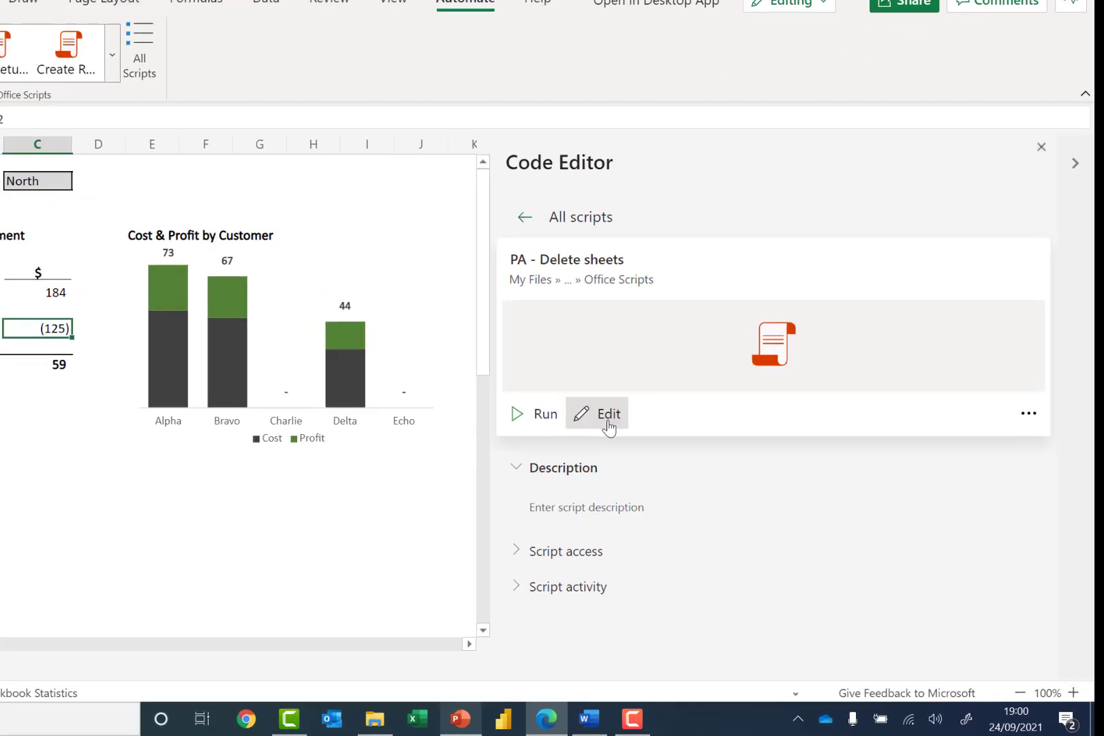
click(674, 461)
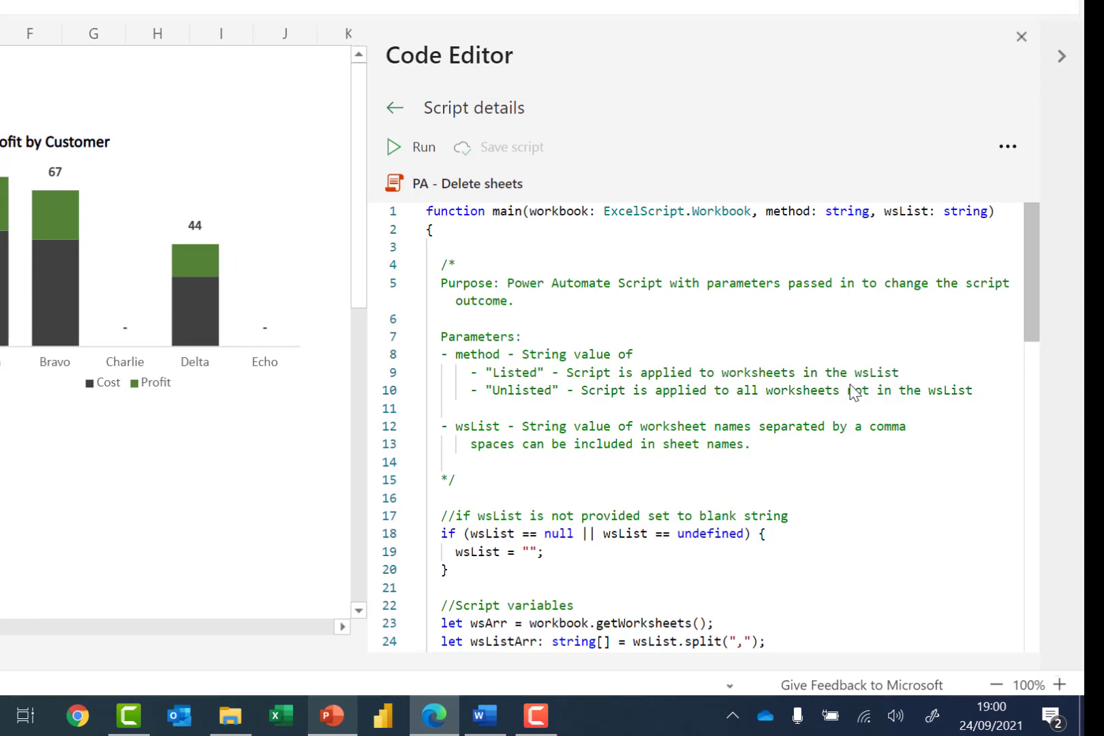
scroll(854, 393, down, 5)
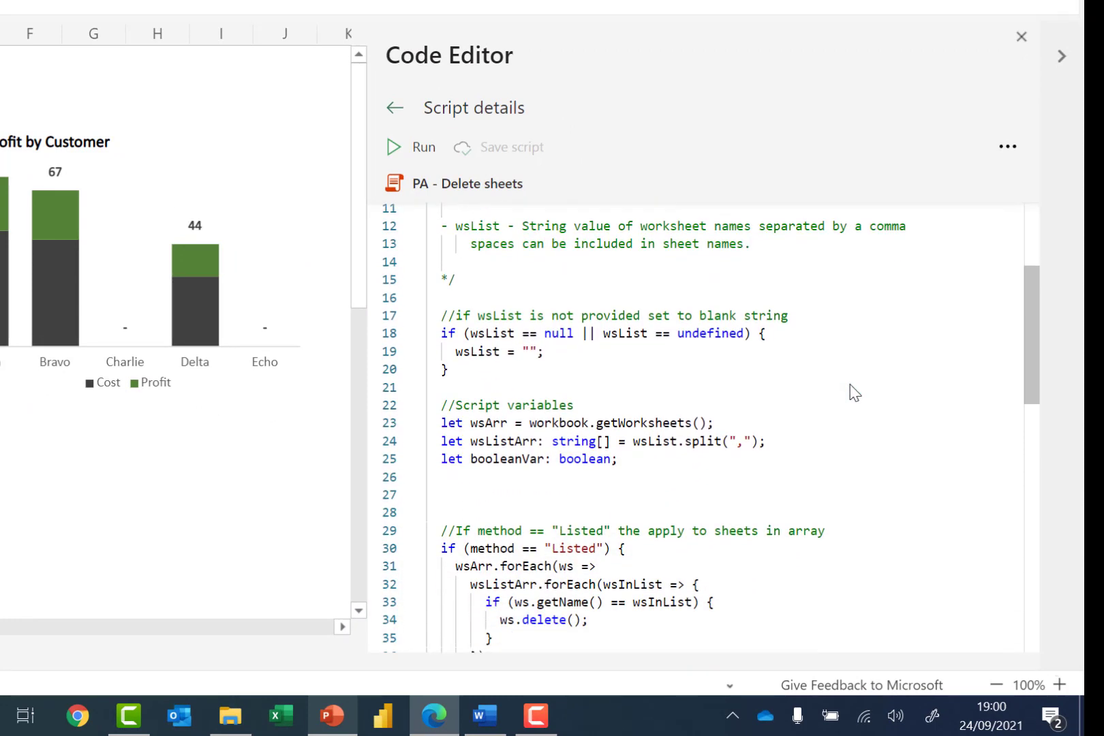
scroll(854, 393, down, 2)
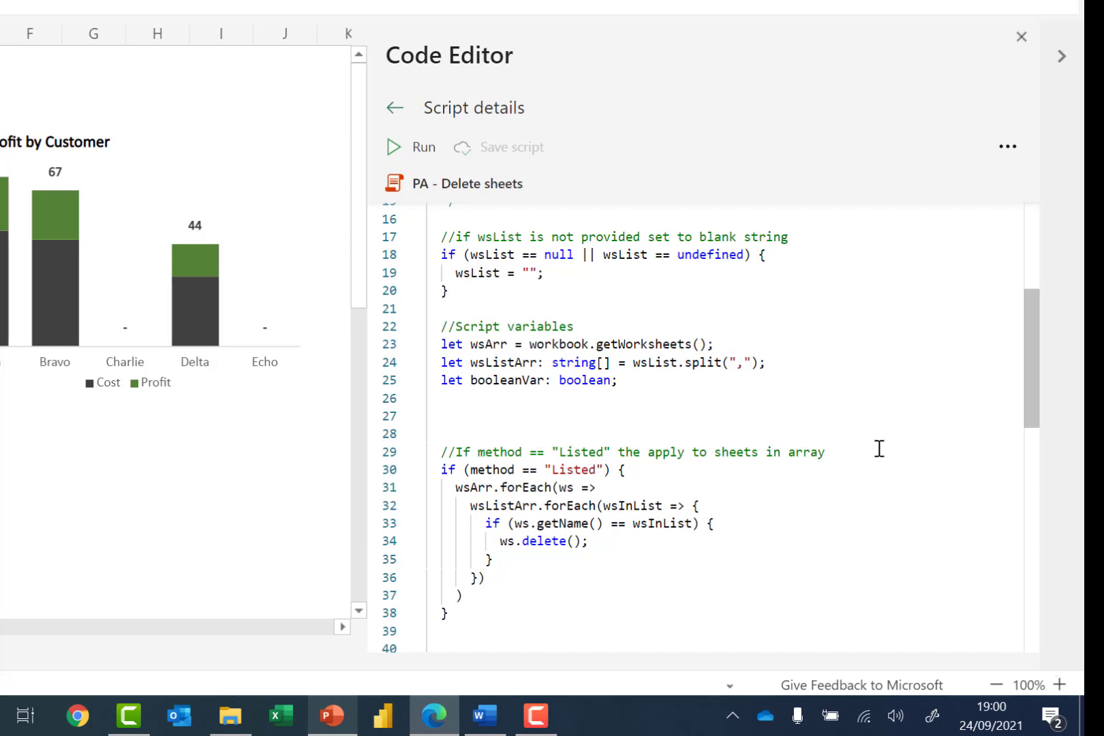
scroll(895, 569, down, 6)
scroll(895, 569, down, 2)
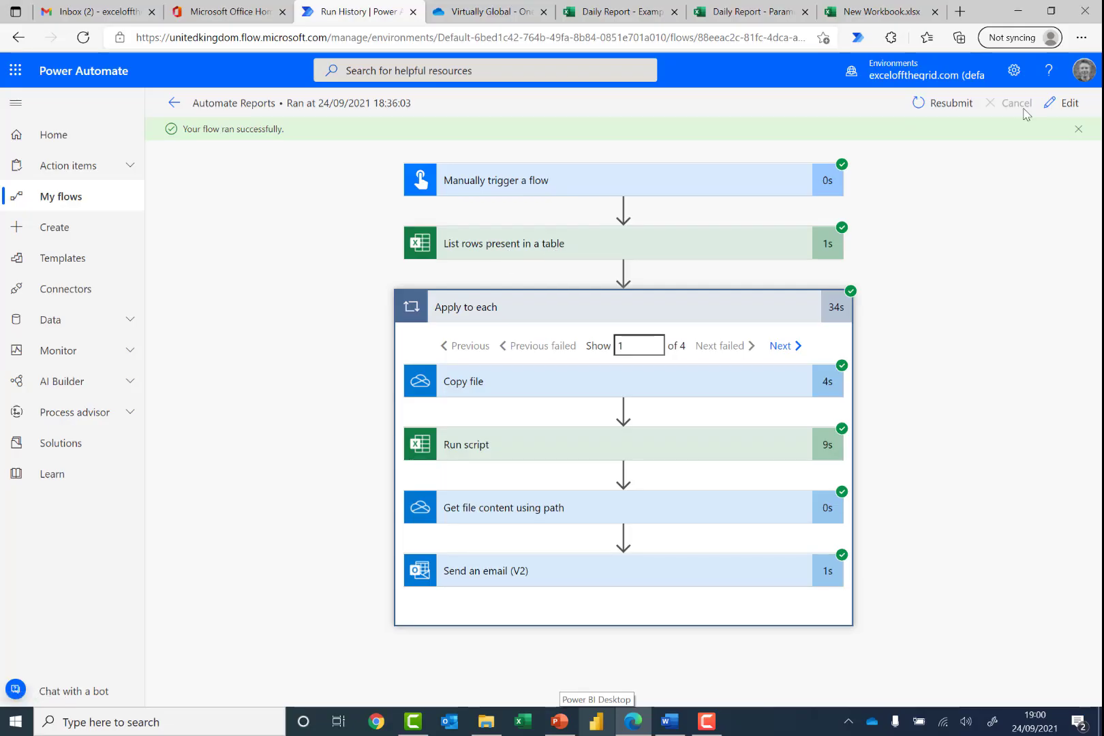
- Open the Automate Reports flow for editing with its loop expanded, and examine the parameters table in Daily Report - Parameters v2.xlsx on OneDrive
click(1066, 105)
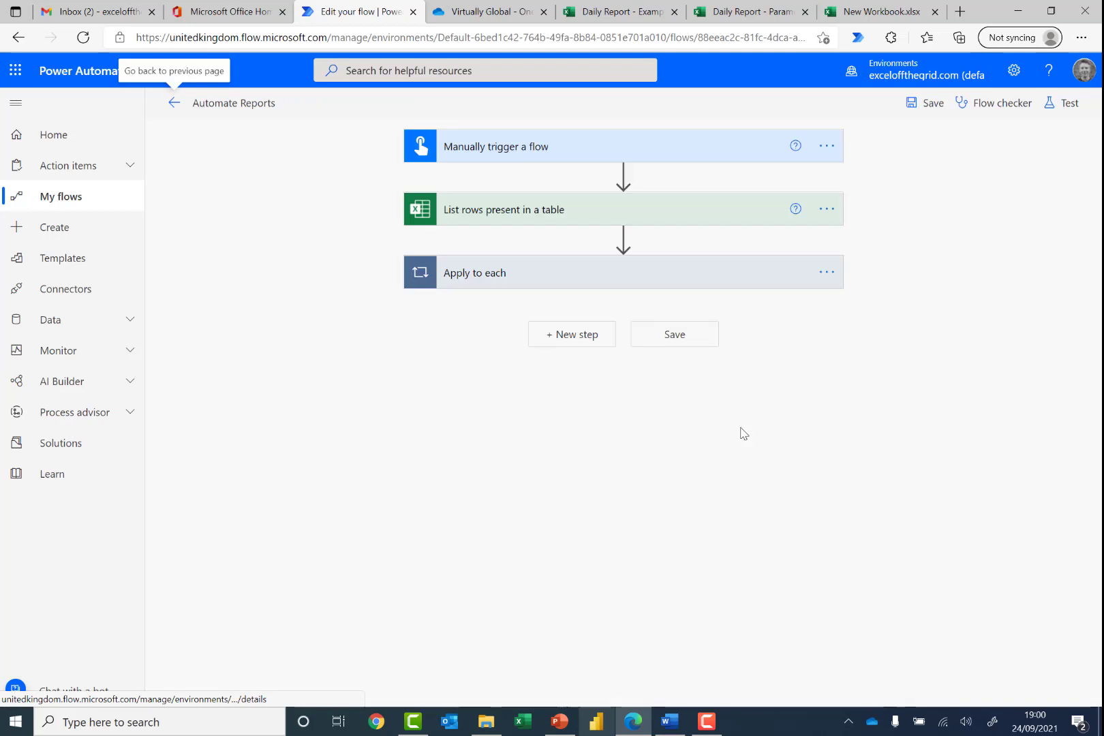
click(726, 286)
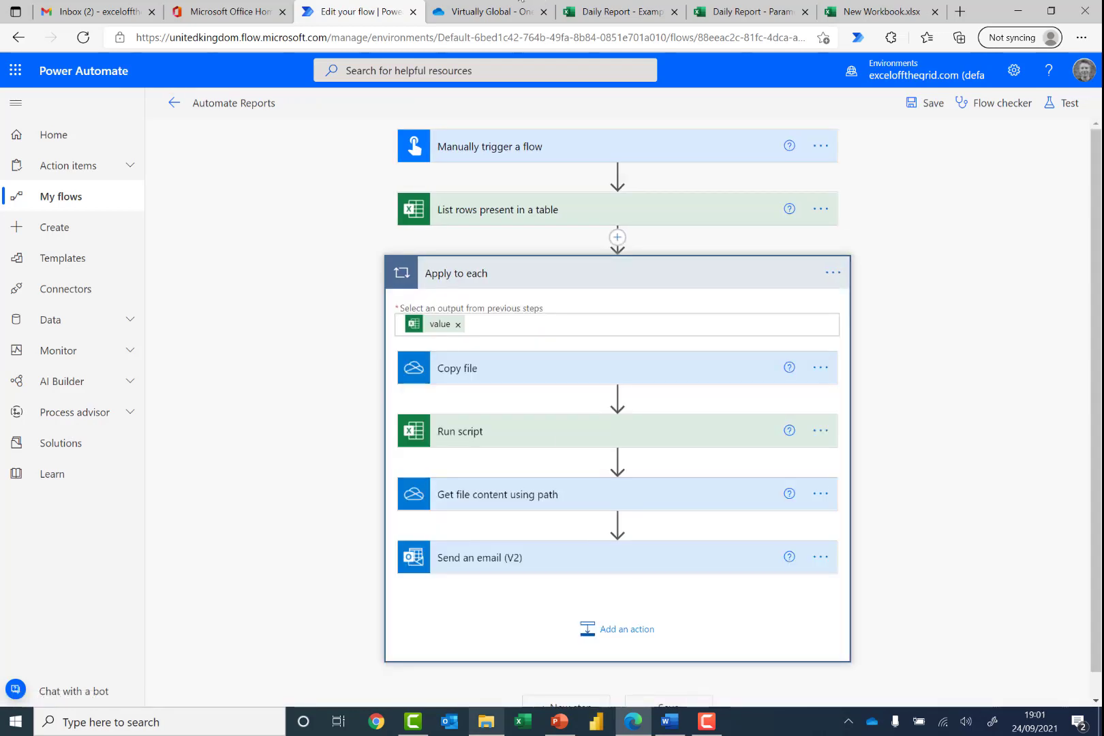
click(506, 19)
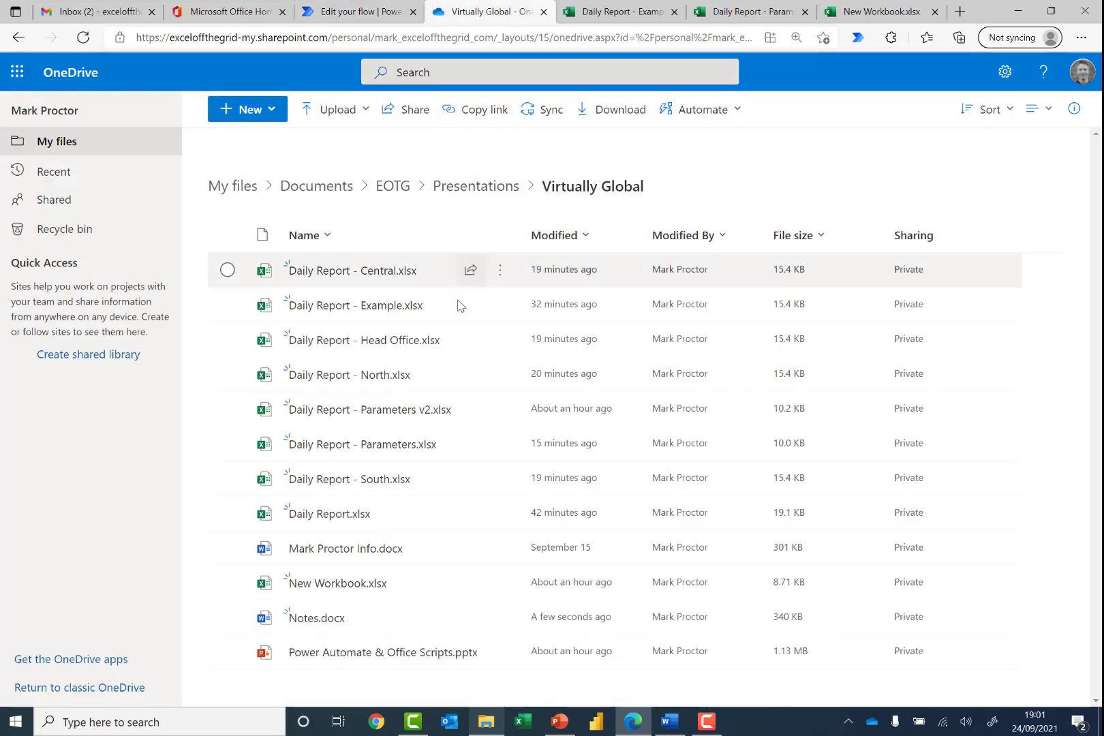
click(399, 411)
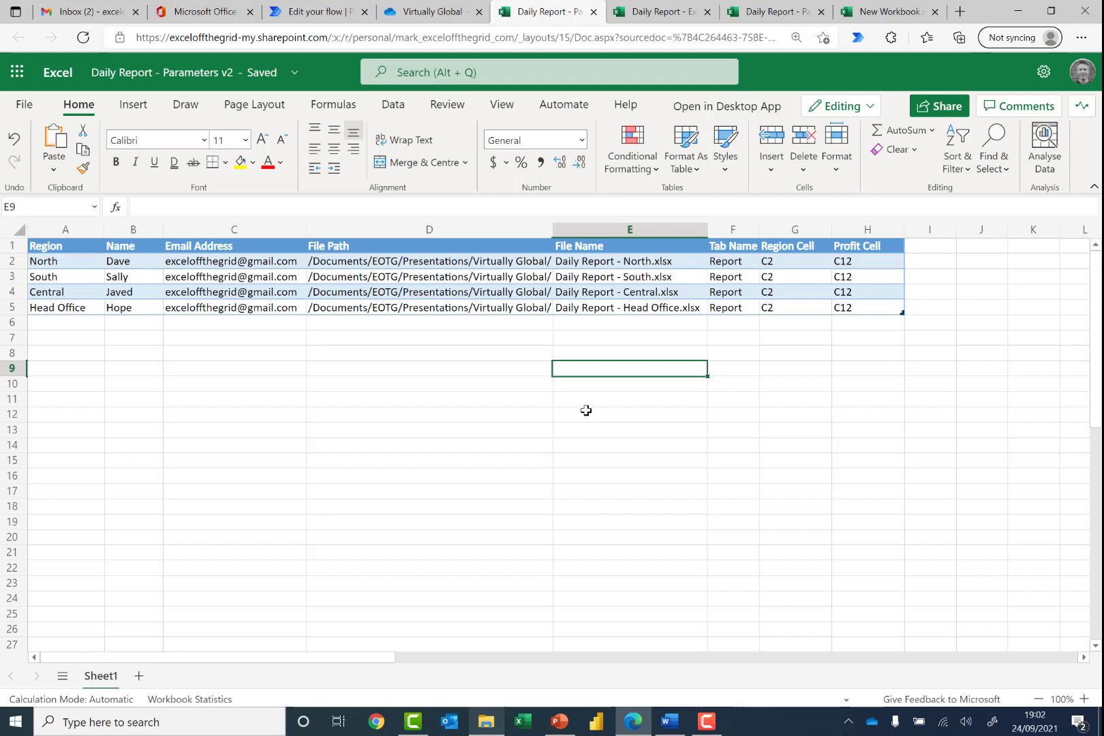
- Return to the flow in Power Automate and delete its Apply to each and List rows present in a table steps
click(313, 10)
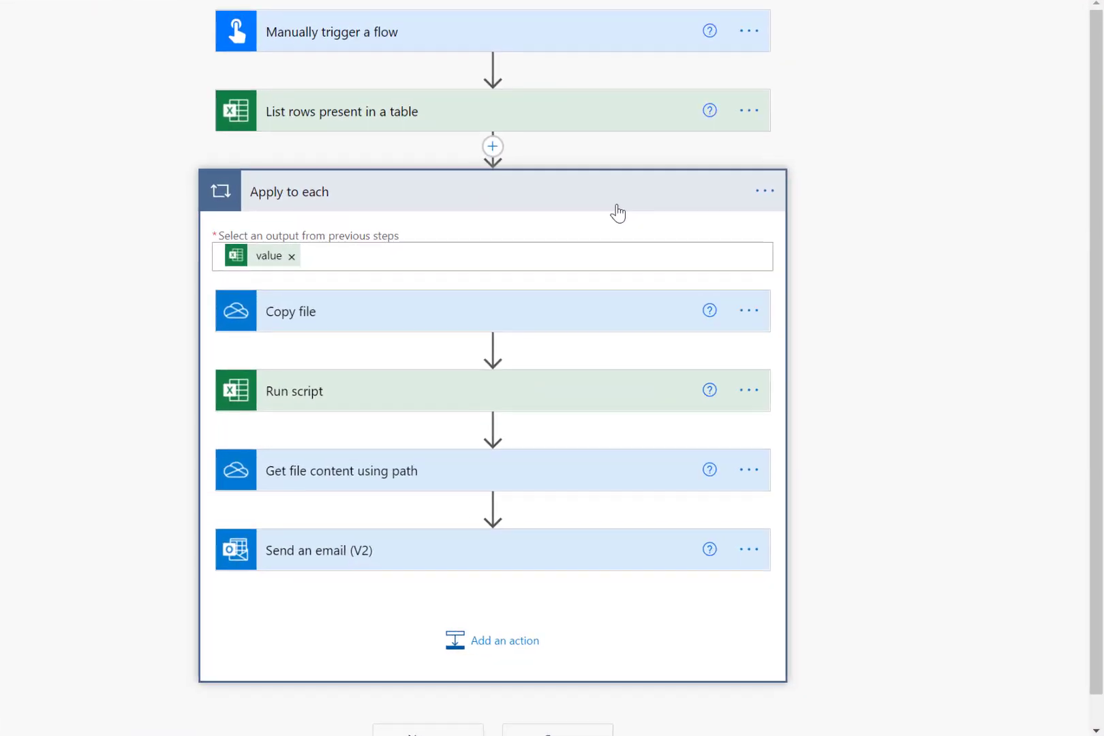
scroll(690, 259, down, 2)
scroll(690, 259, up, 2)
click(762, 193)
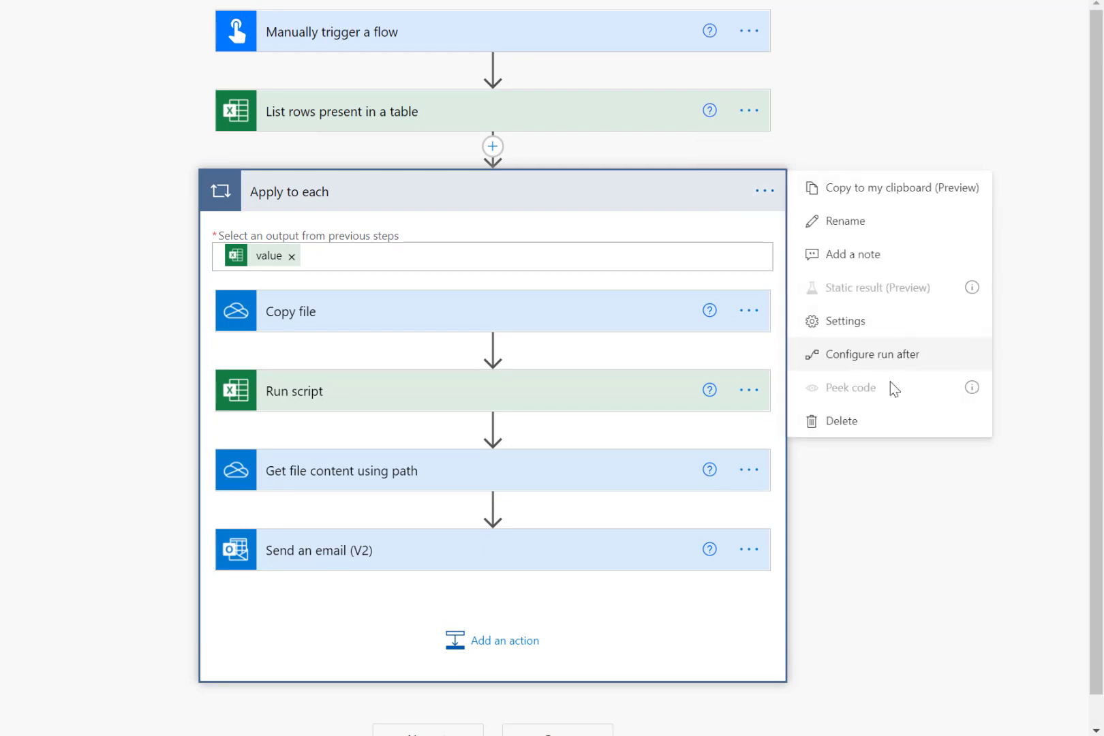
click(861, 424)
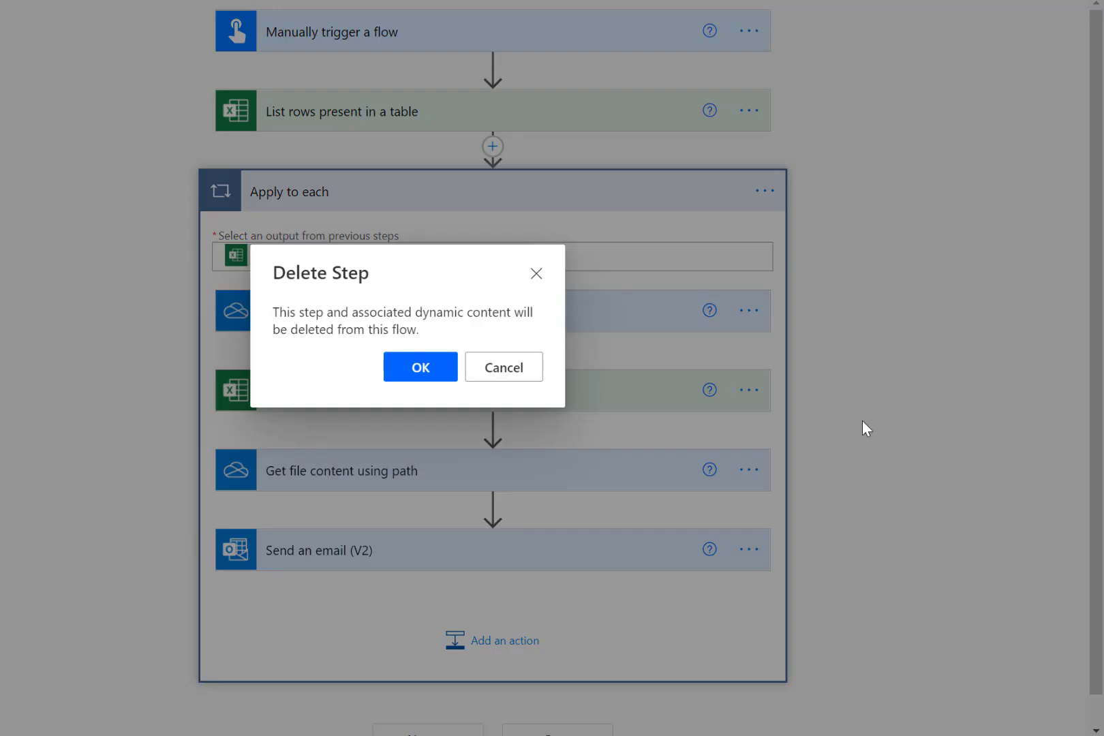
click(420, 368)
click(757, 111)
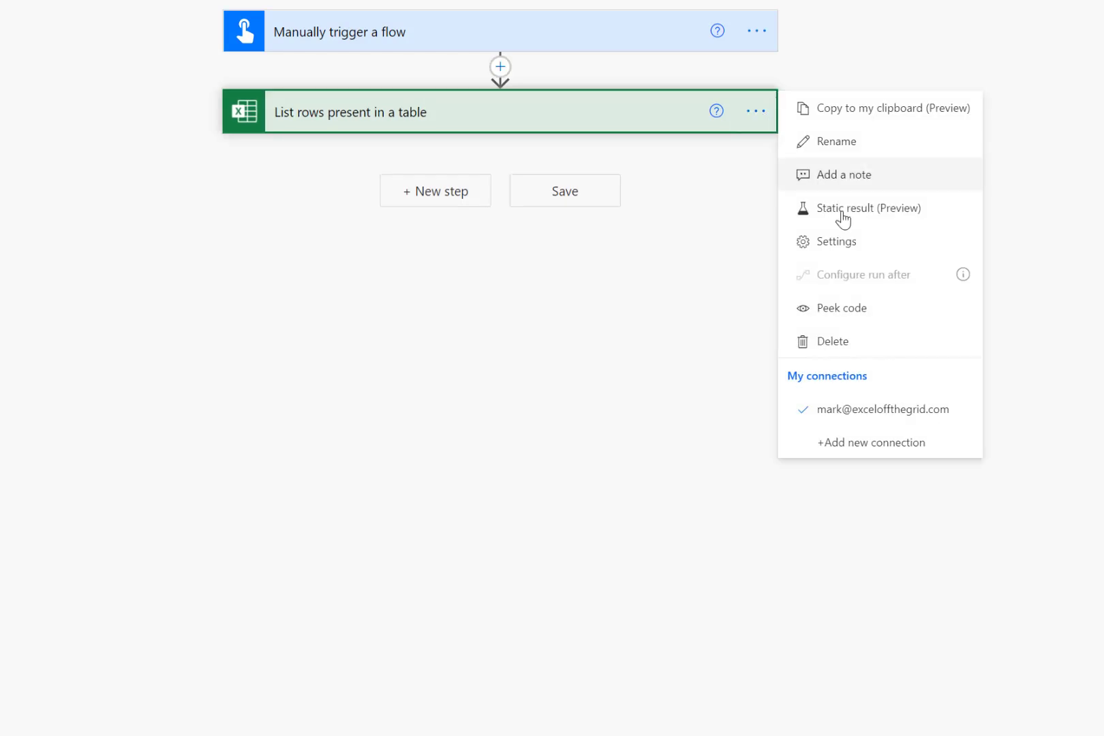
click(832, 343)
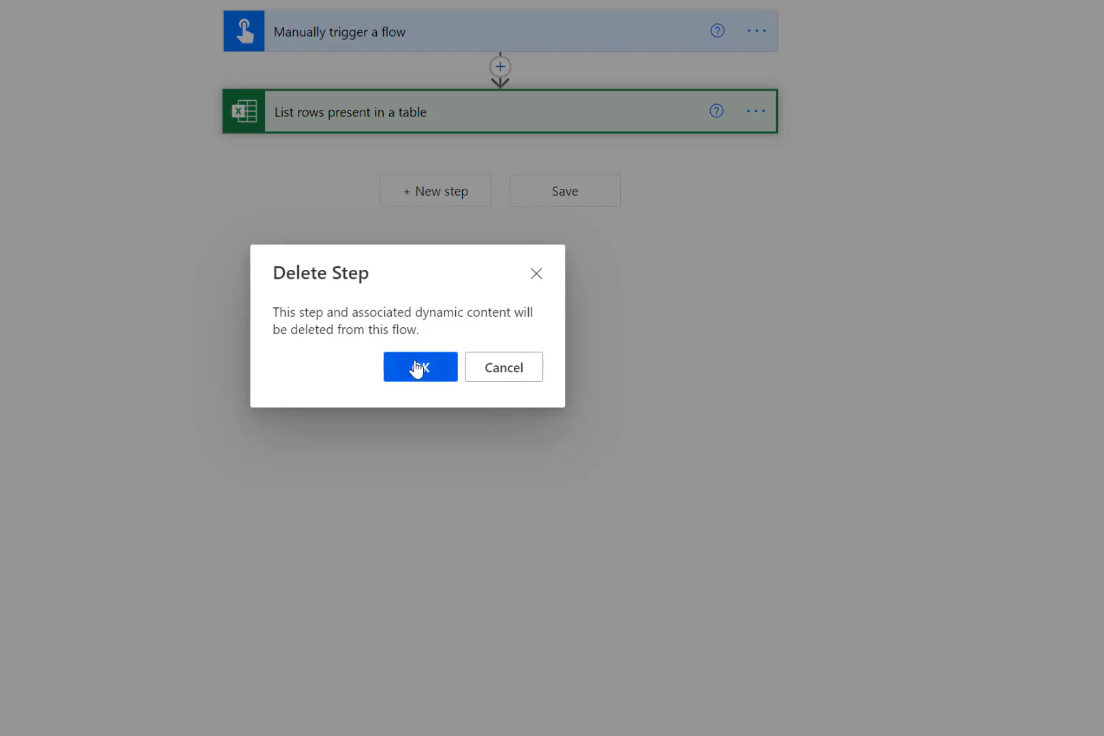
click(417, 368)
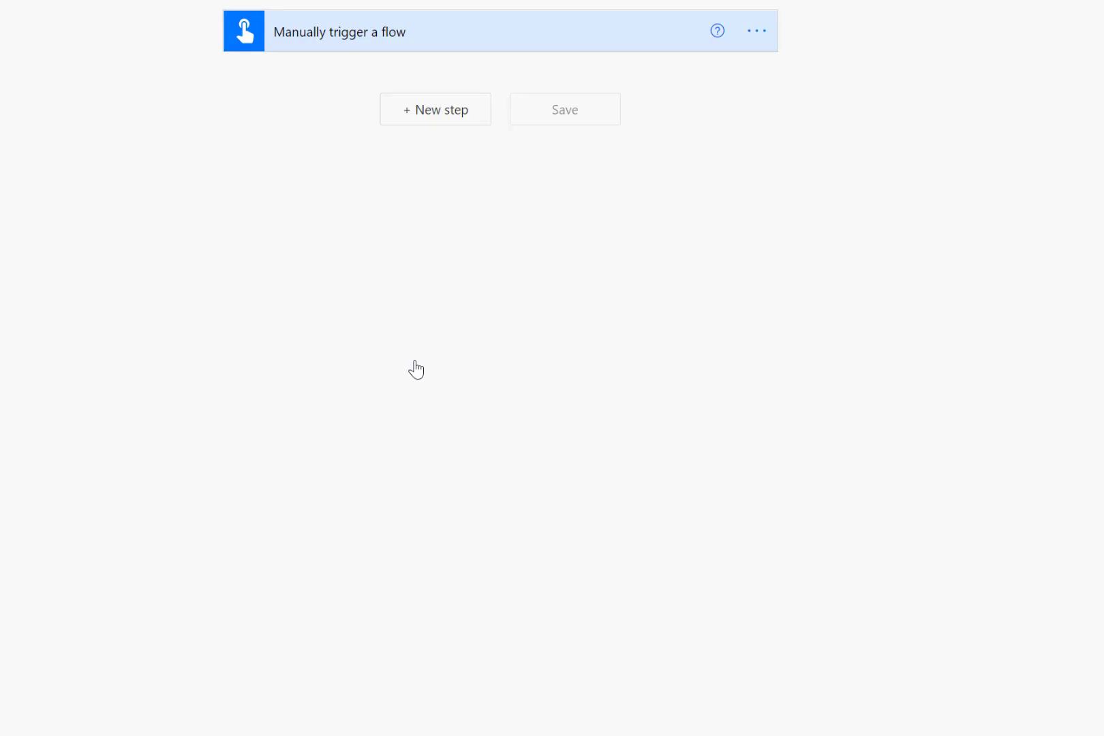
- Add an Excel List rows present in a table action with Location OneDrive for Business and Document Library OneDrive
click(451, 117)
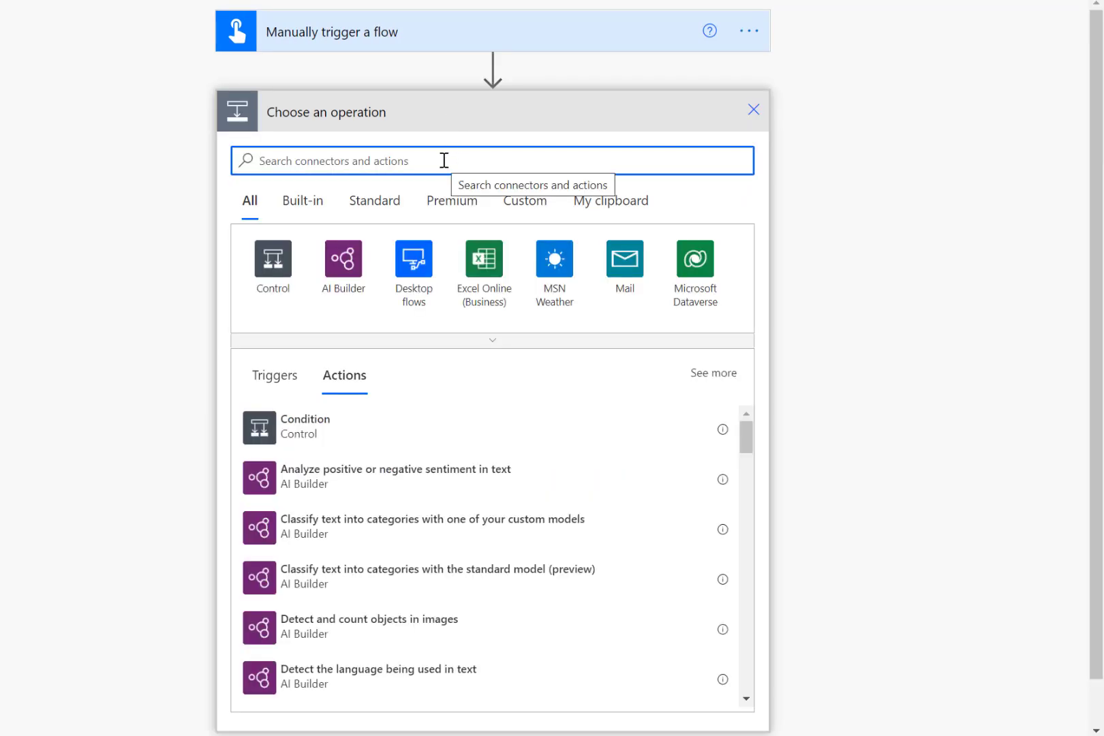
text(Excel)
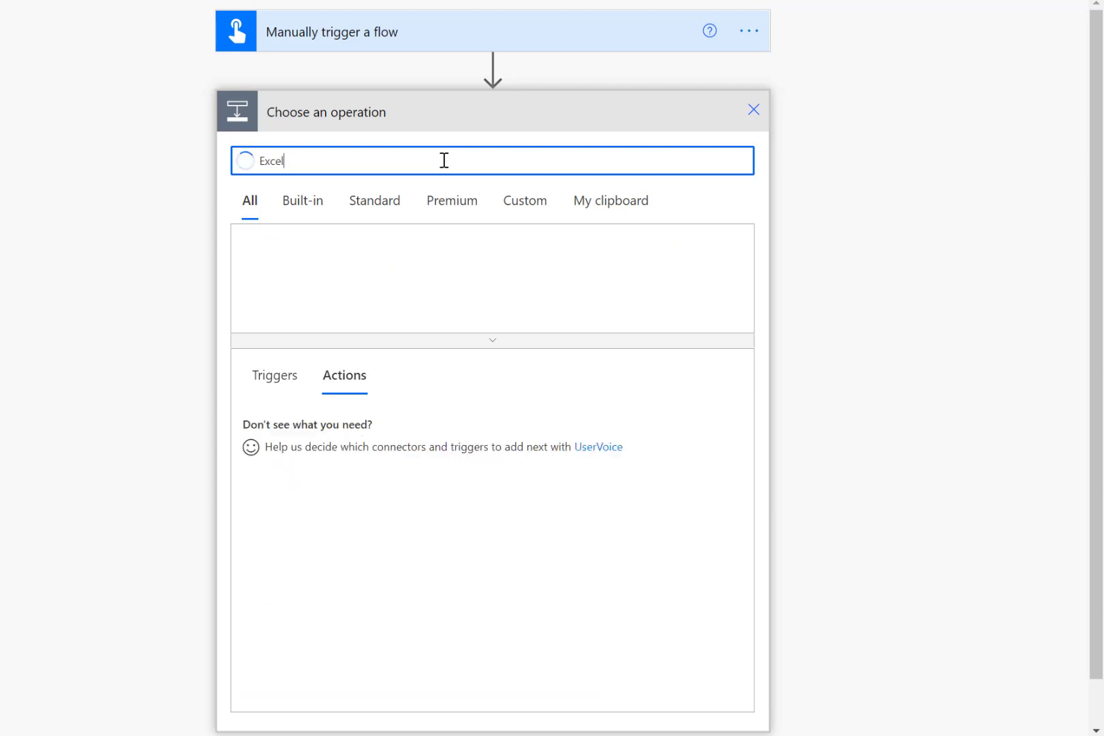
click(348, 436)
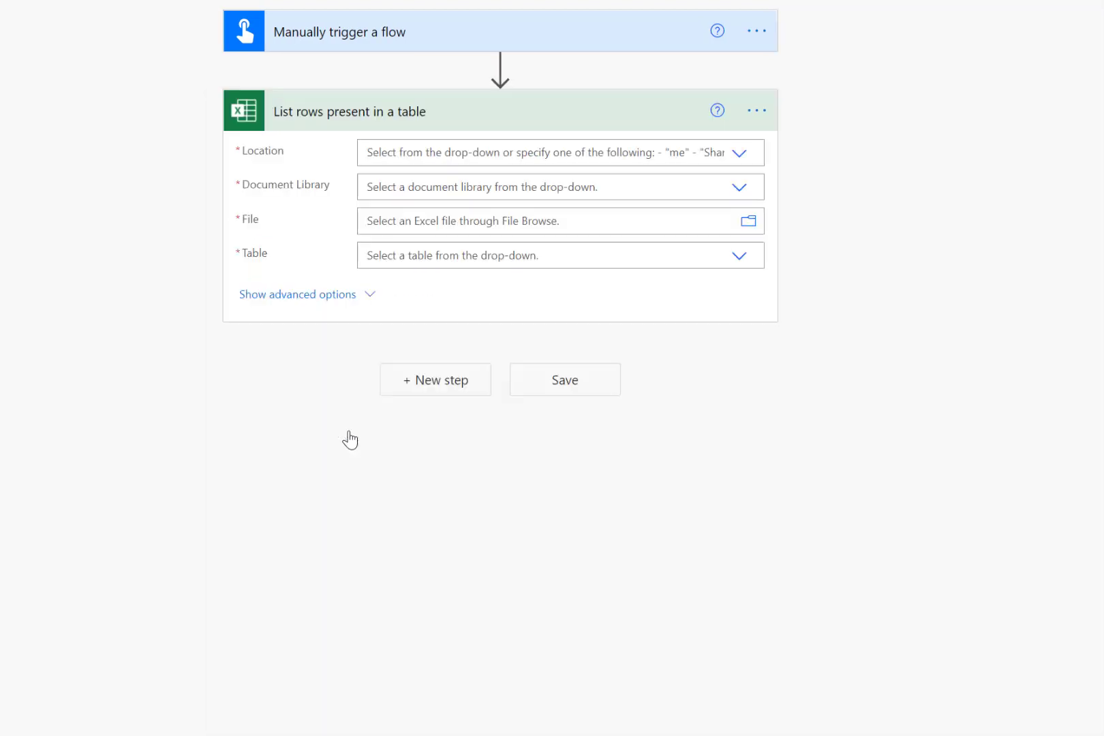
click(738, 157)
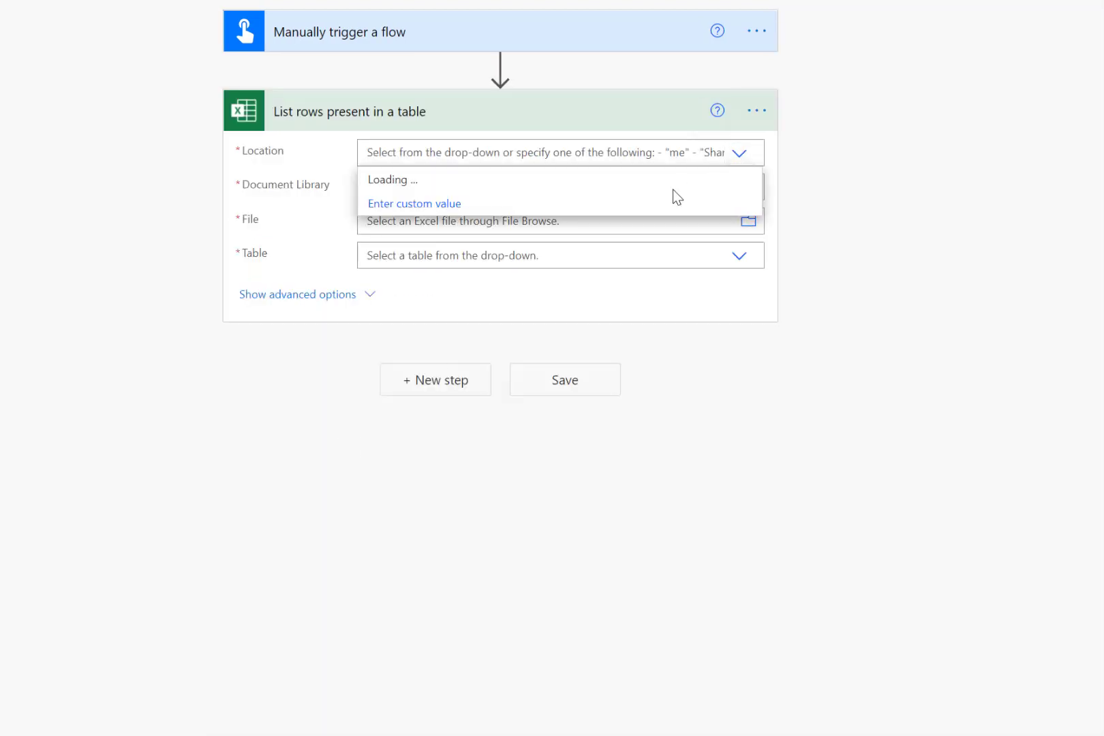
click(455, 181)
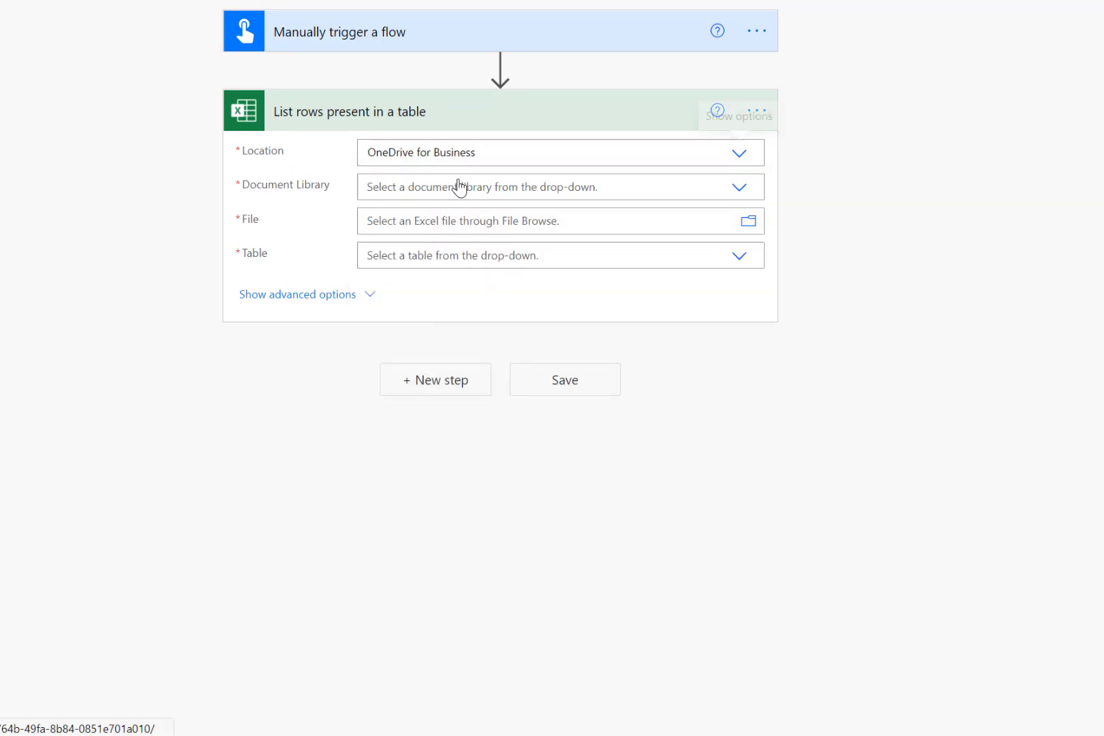
click(745, 193)
click(413, 214)
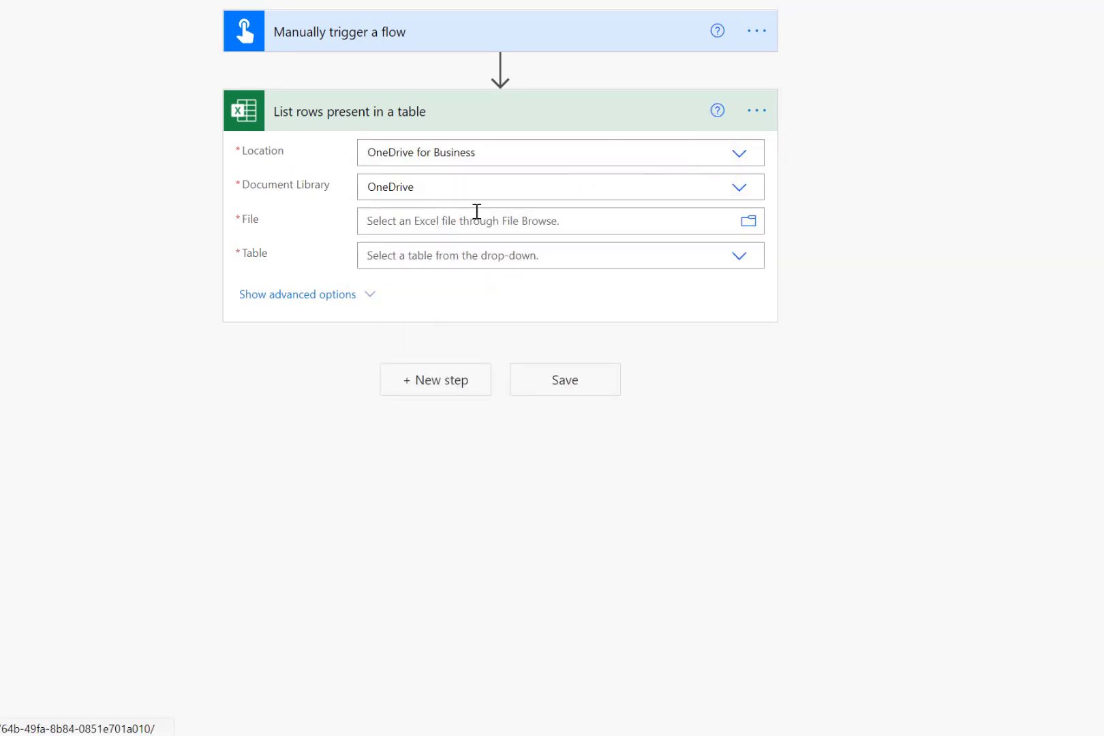
- Set the action's file to /Documents/EOTG/Presentations/Virtually Global/Daily Report - Parameters v2.xlsx and its table to Parameters
click(748, 229)
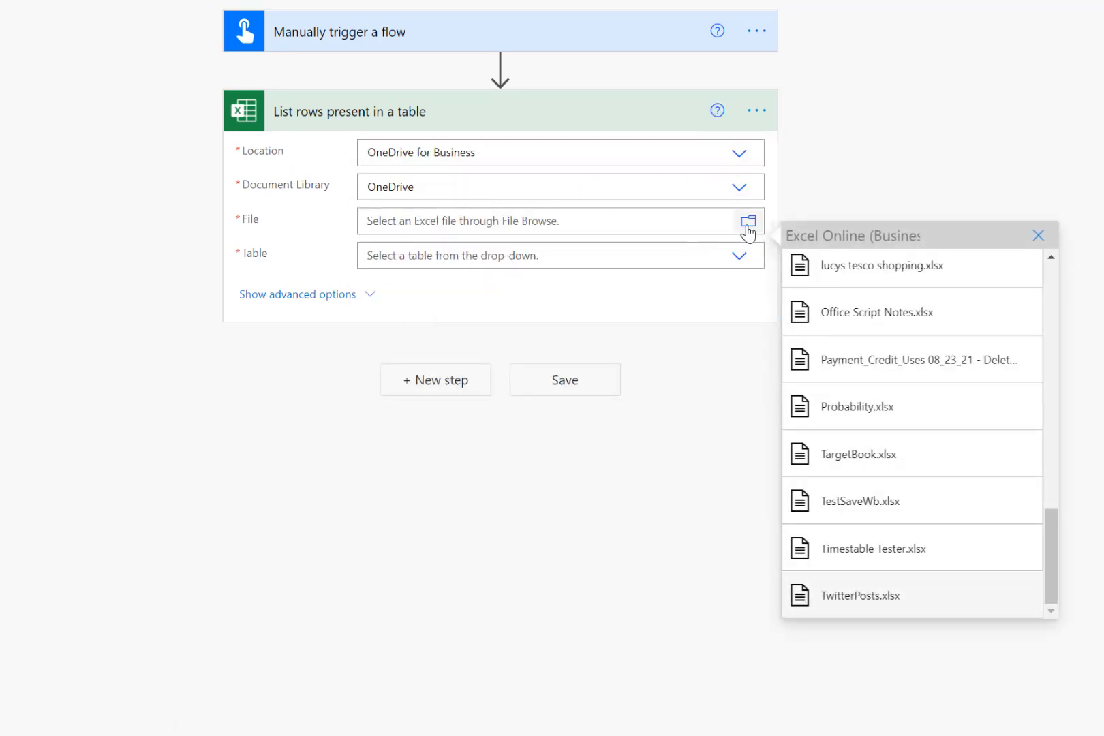
scroll(880, 355, up, 10)
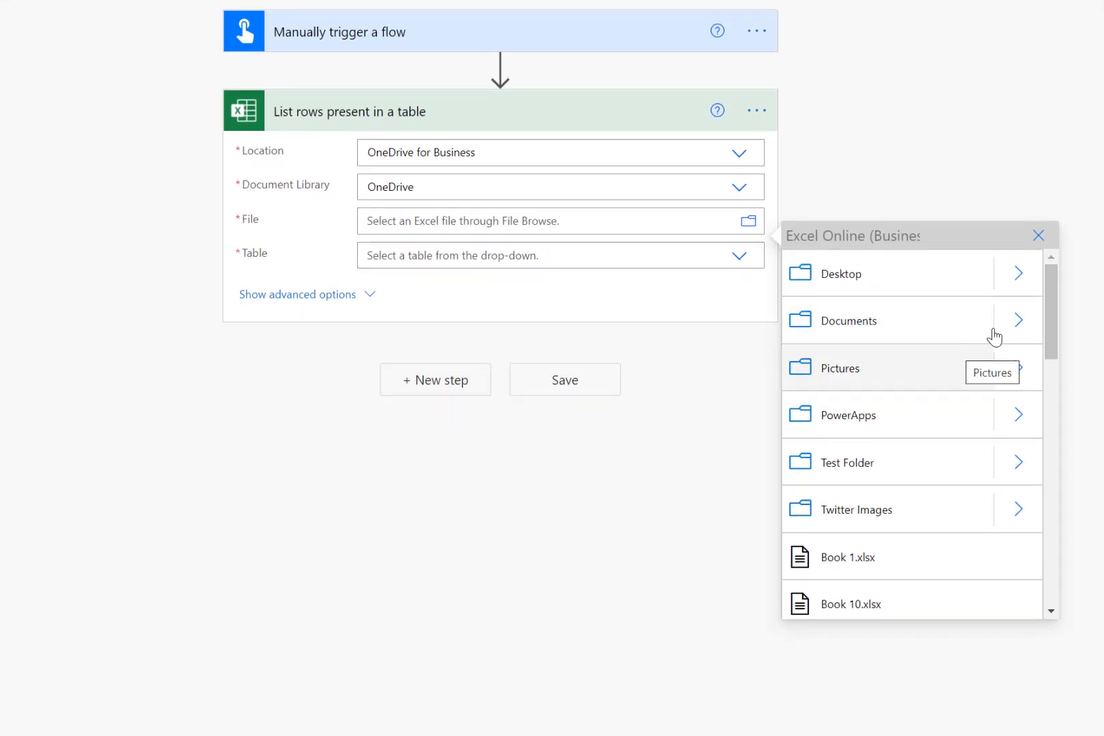
click(1004, 329)
scroll(978, 432, down, 4)
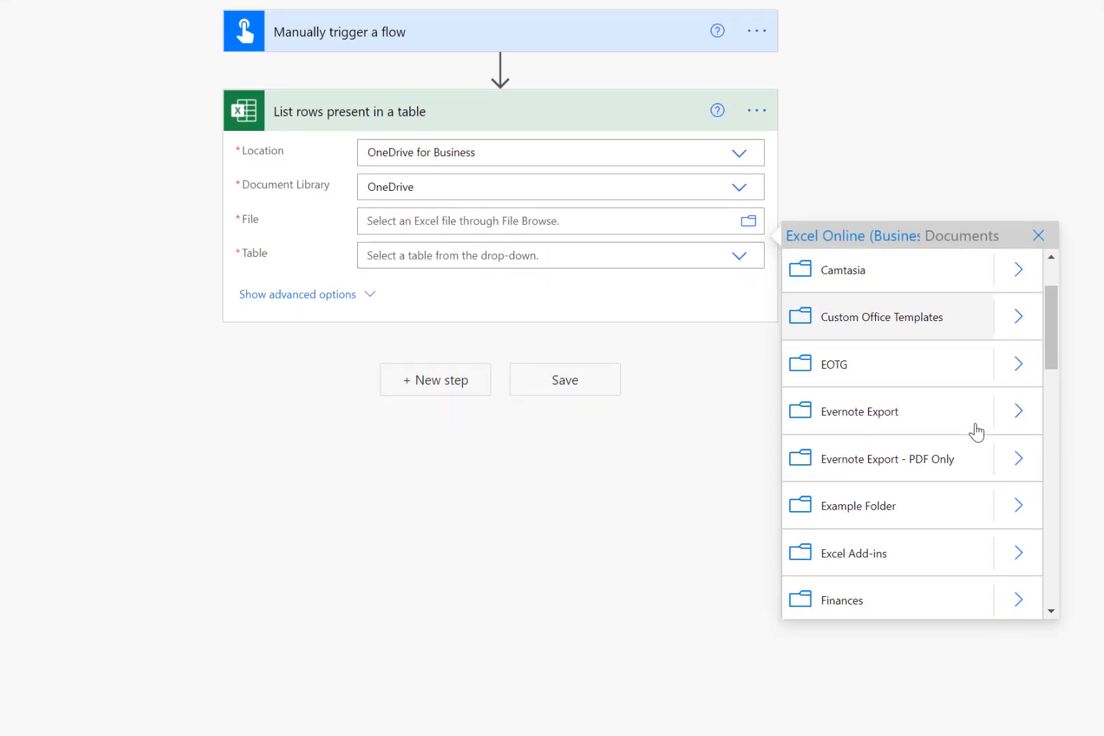
scroll(976, 432, up, 3)
right_click(976, 434)
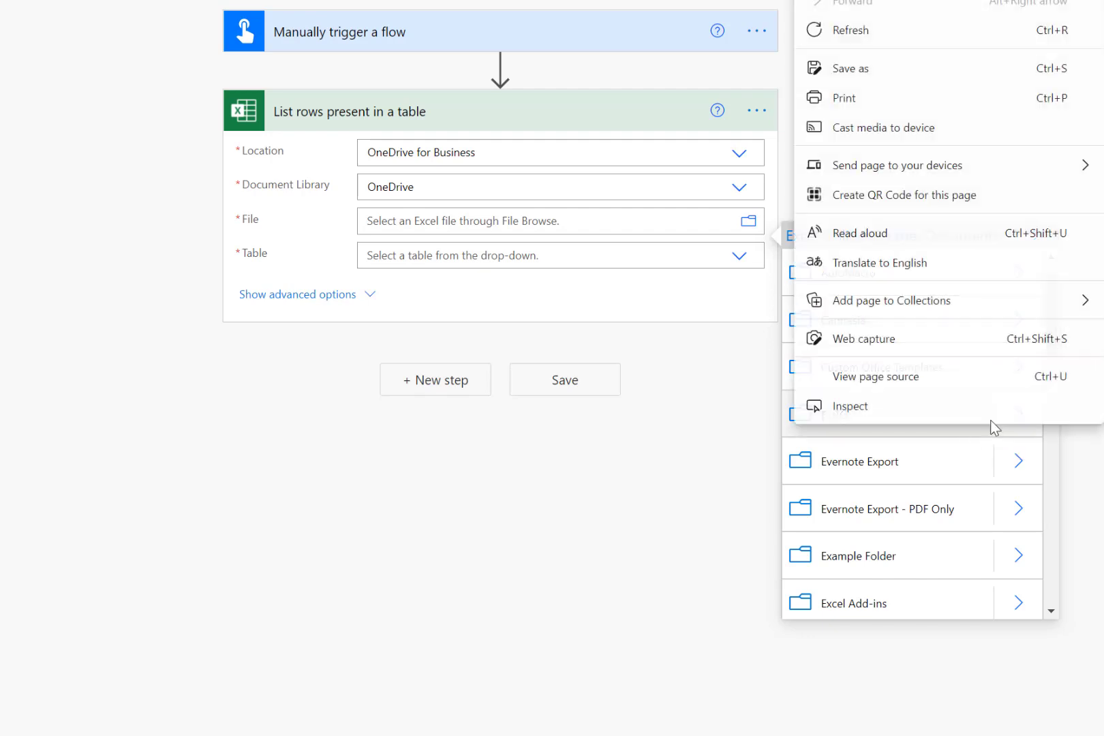
click(1029, 439)
click(1023, 414)
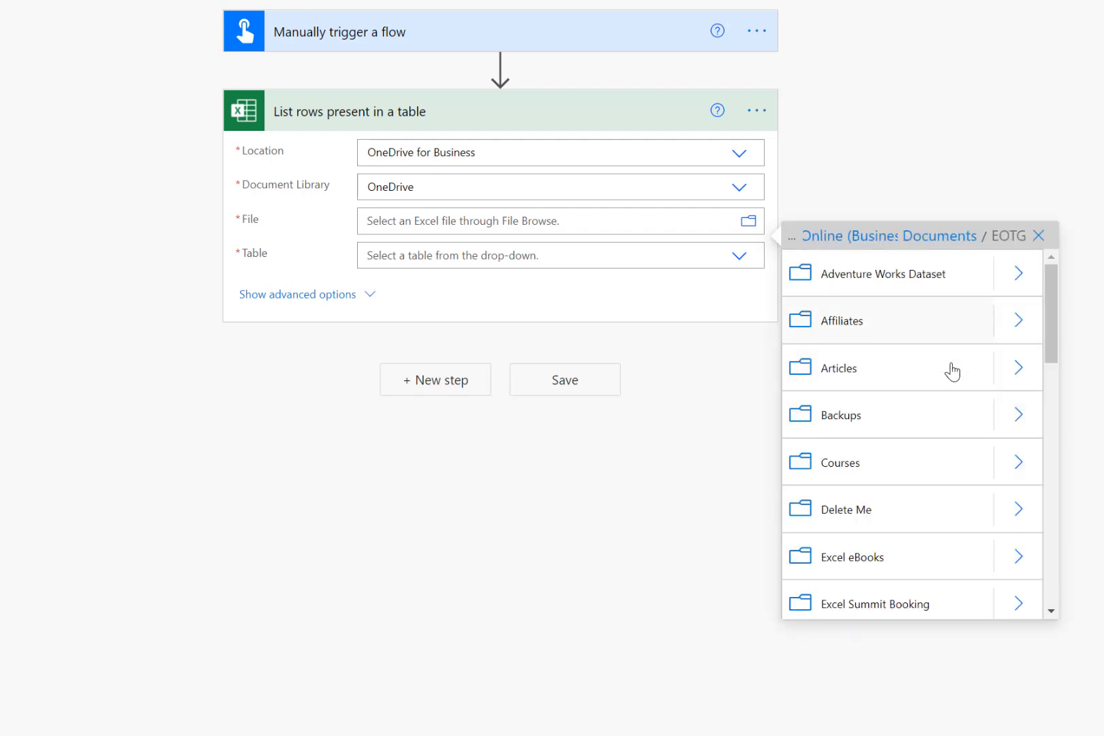
scroll(914, 511, down, 5)
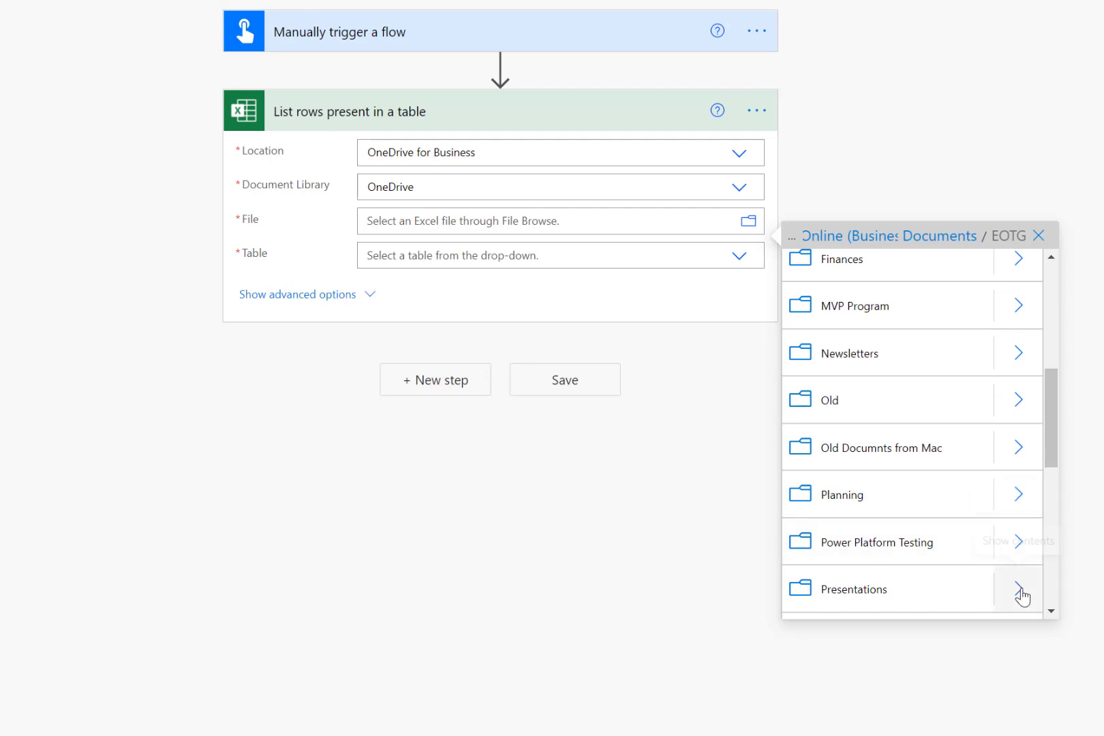
click(1020, 591)
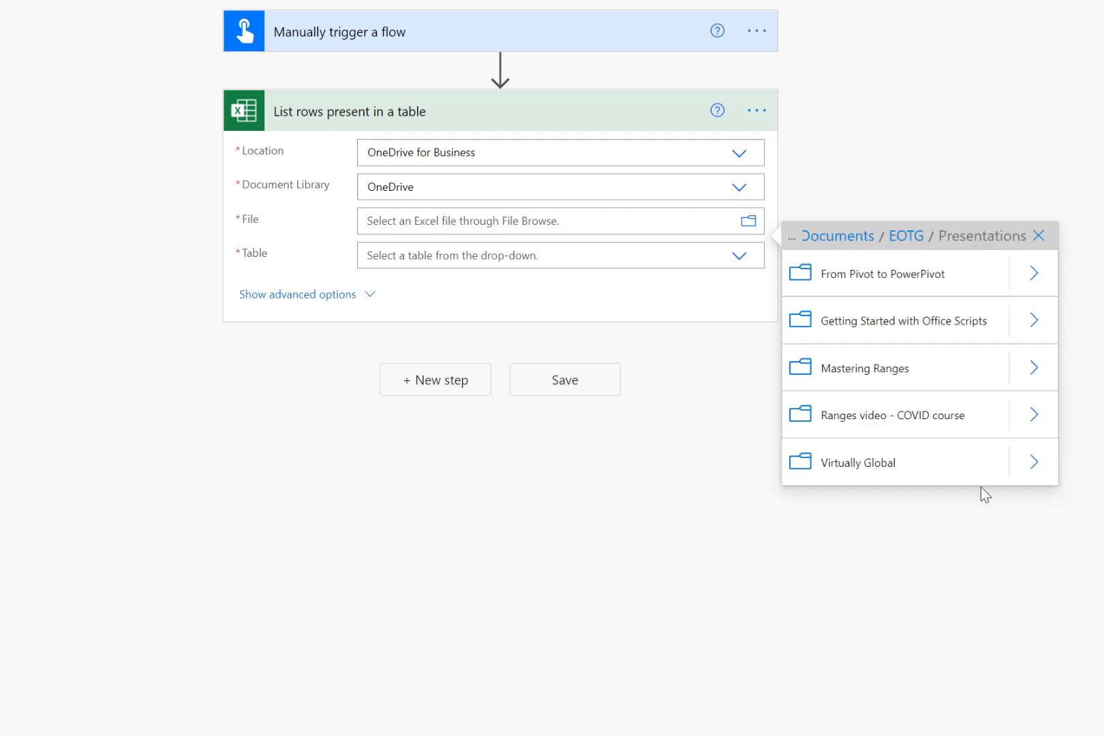
click(1037, 465)
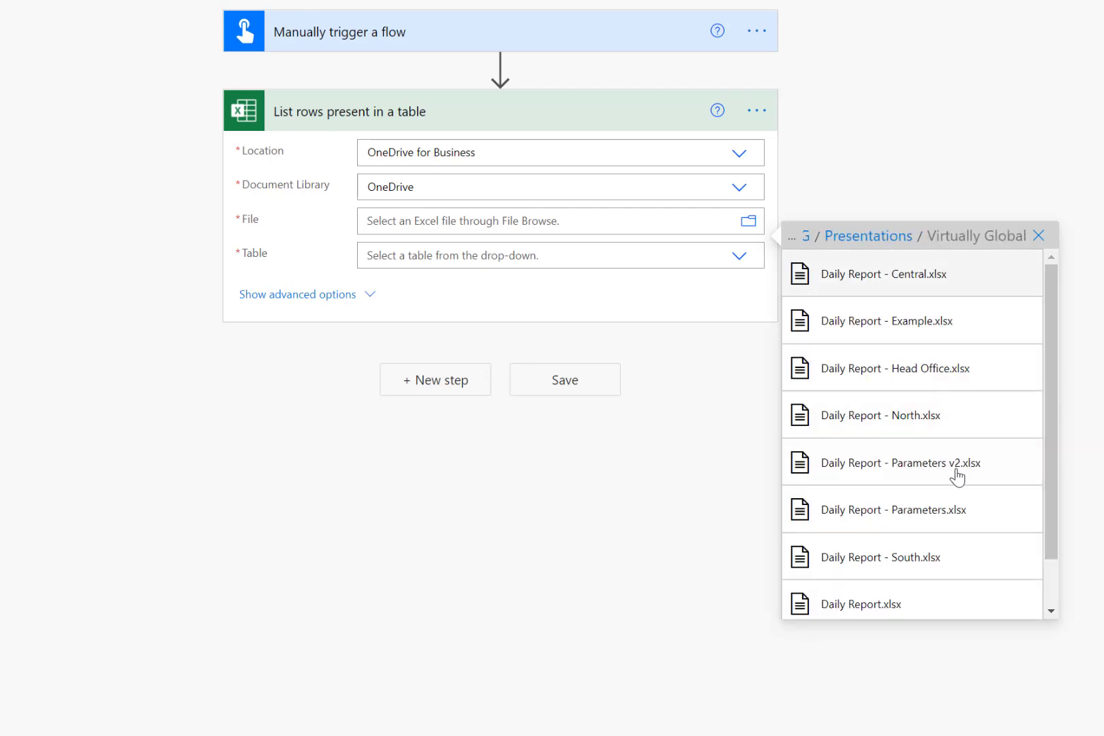
click(944, 467)
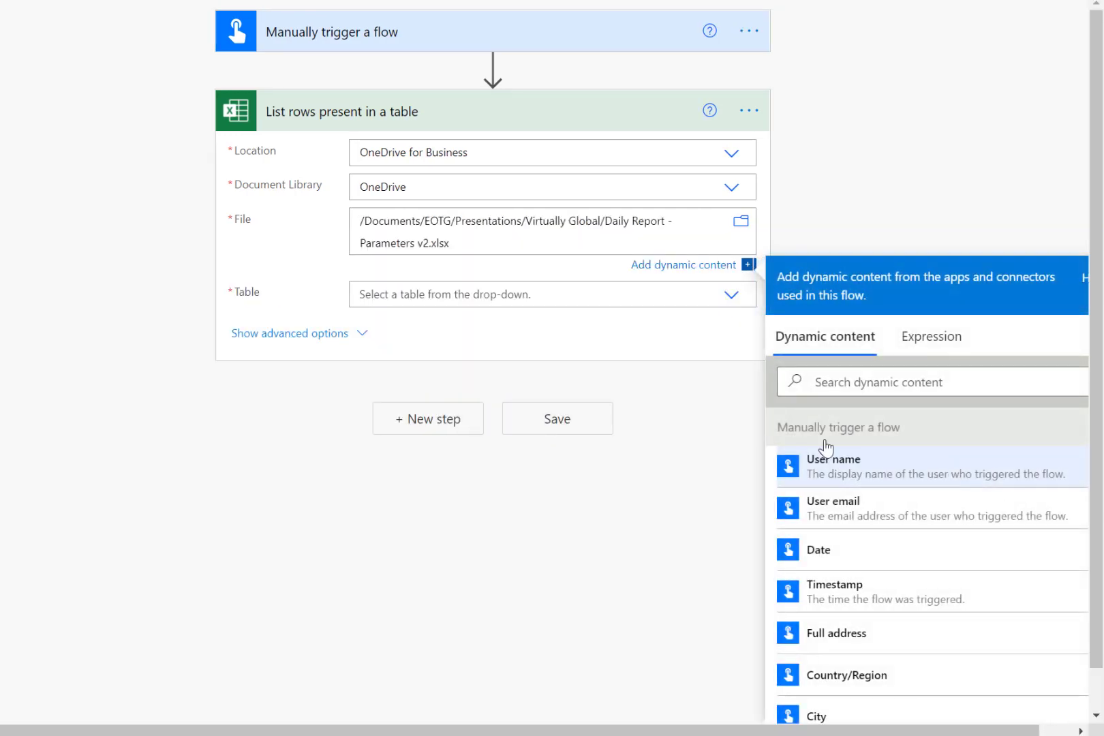
click(733, 297)
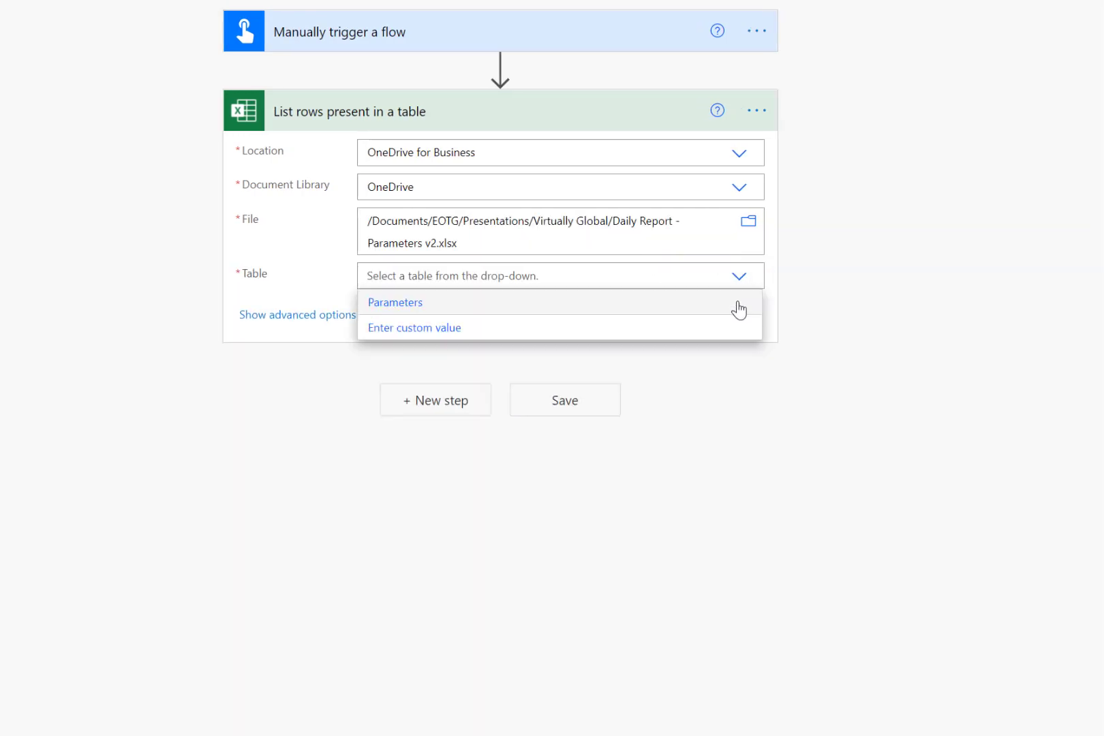
click(427, 307)
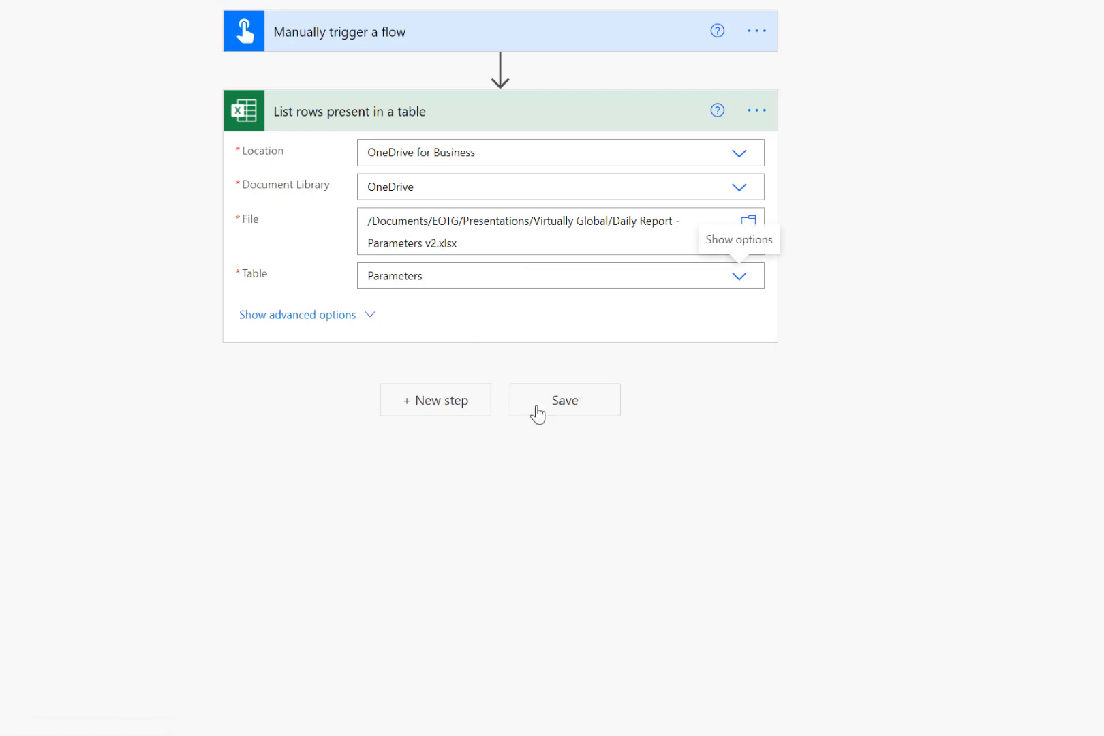
- Add a OneDrive for Business Copy file action after the List rows present in a table step
click(450, 402)
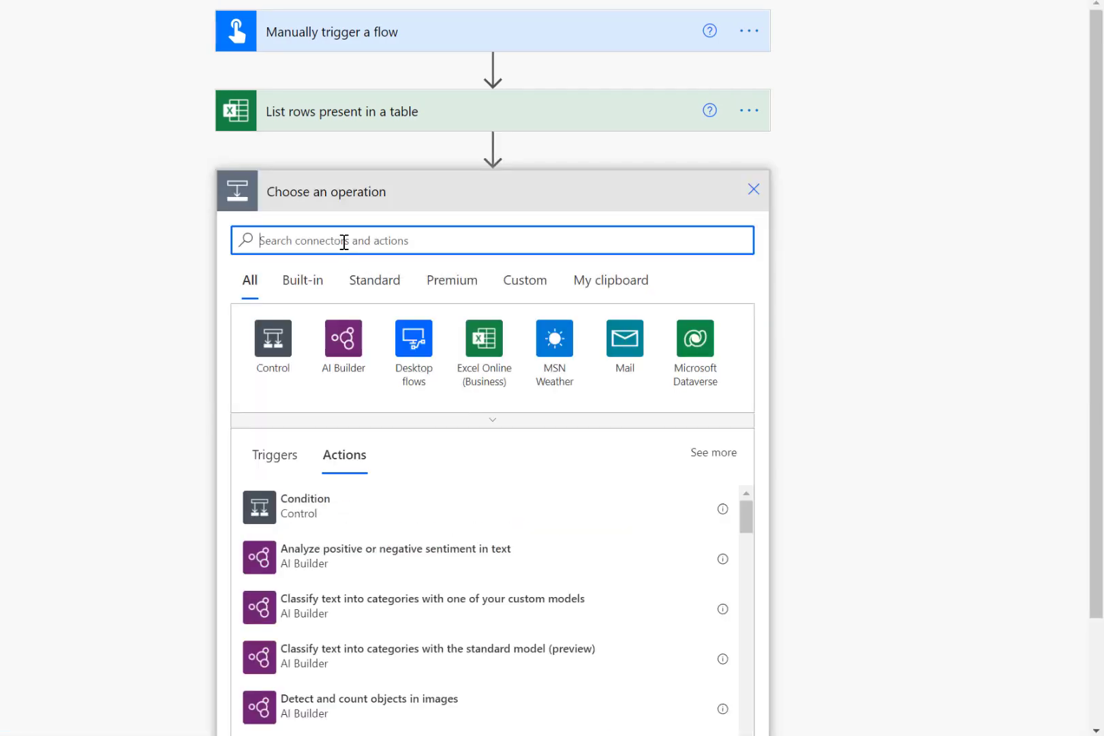
text(Copy File)
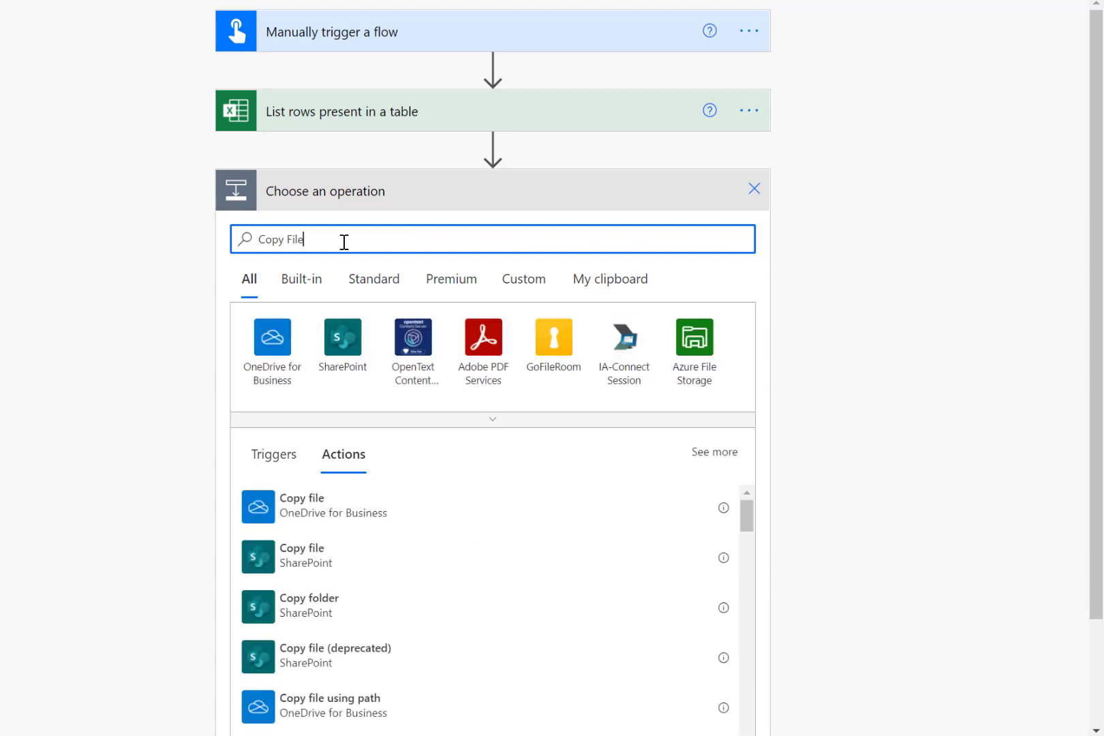
click(345, 516)
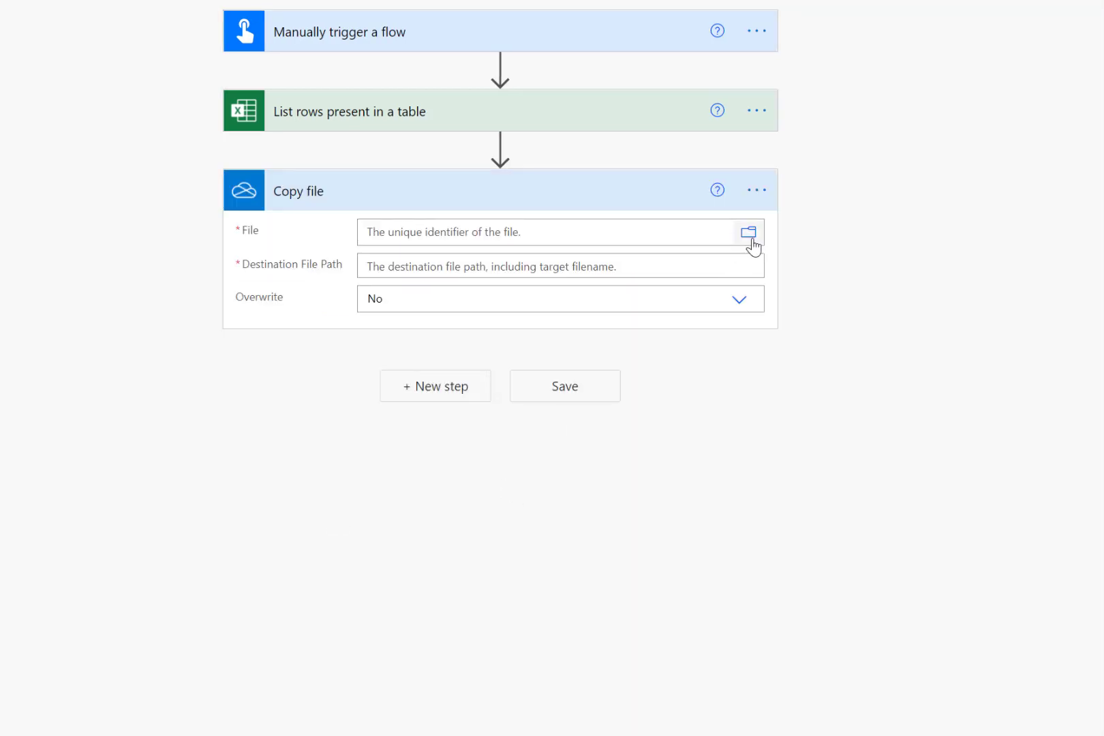
- Set the Copy file action's source file to /Documents/EOTG/Presentations/Virtually Global/Daily Report.xlsx
click(753, 240)
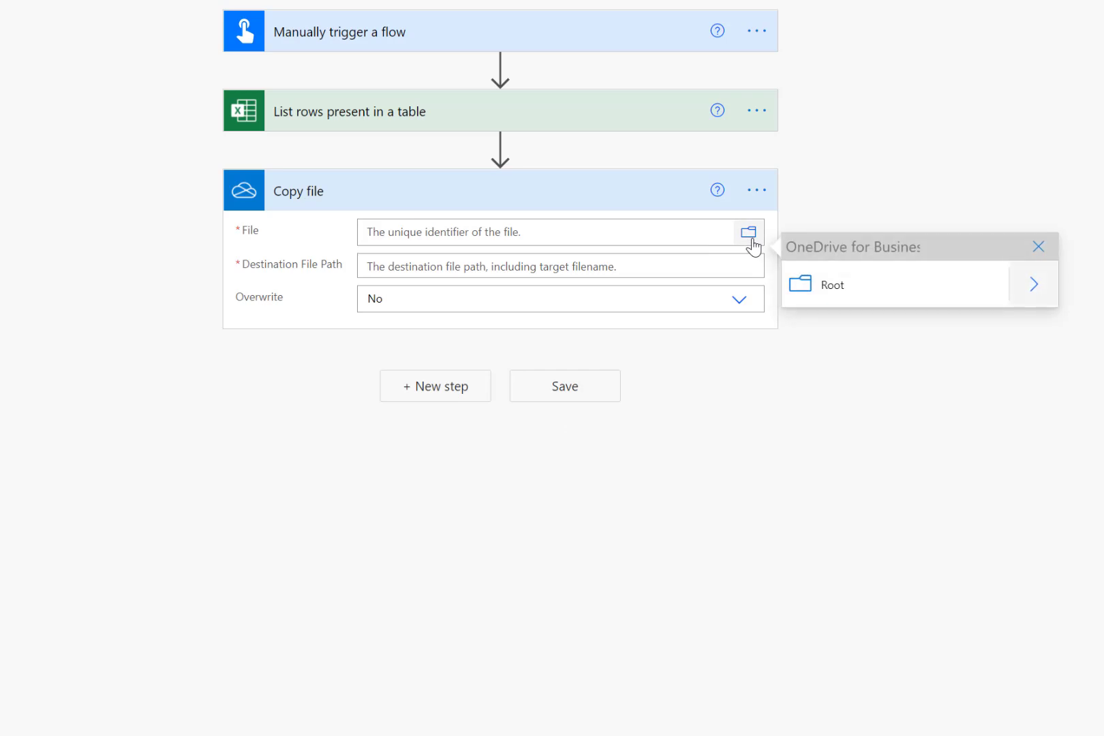
click(1034, 287)
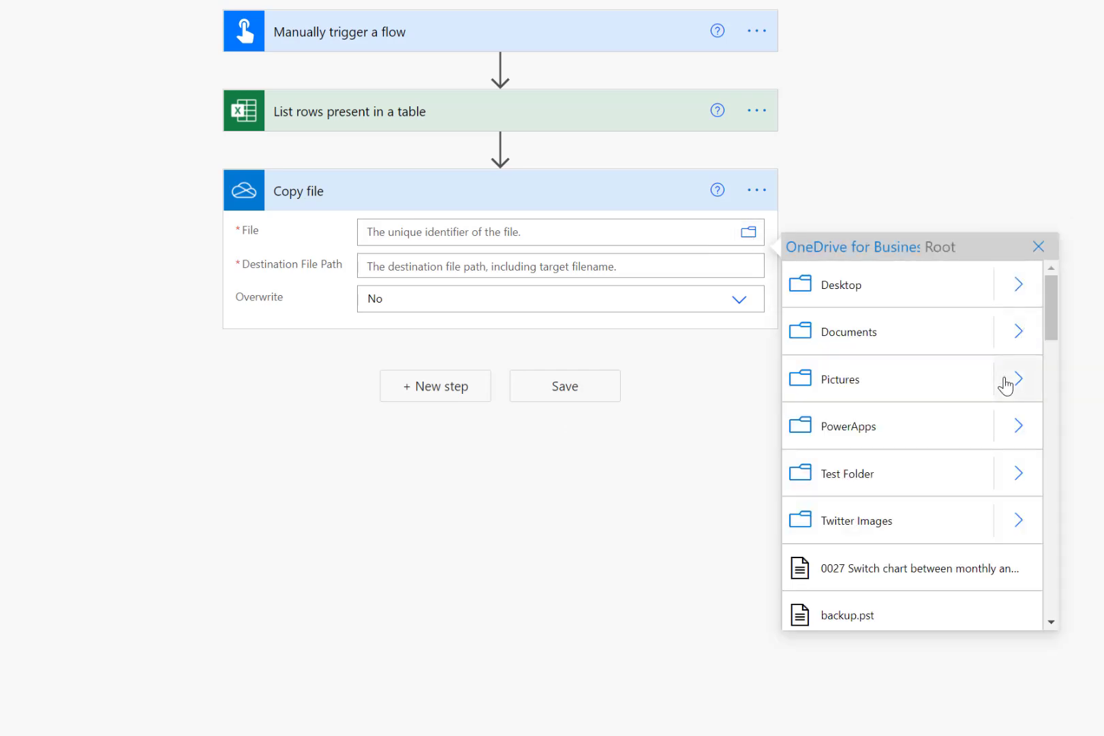
click(1020, 341)
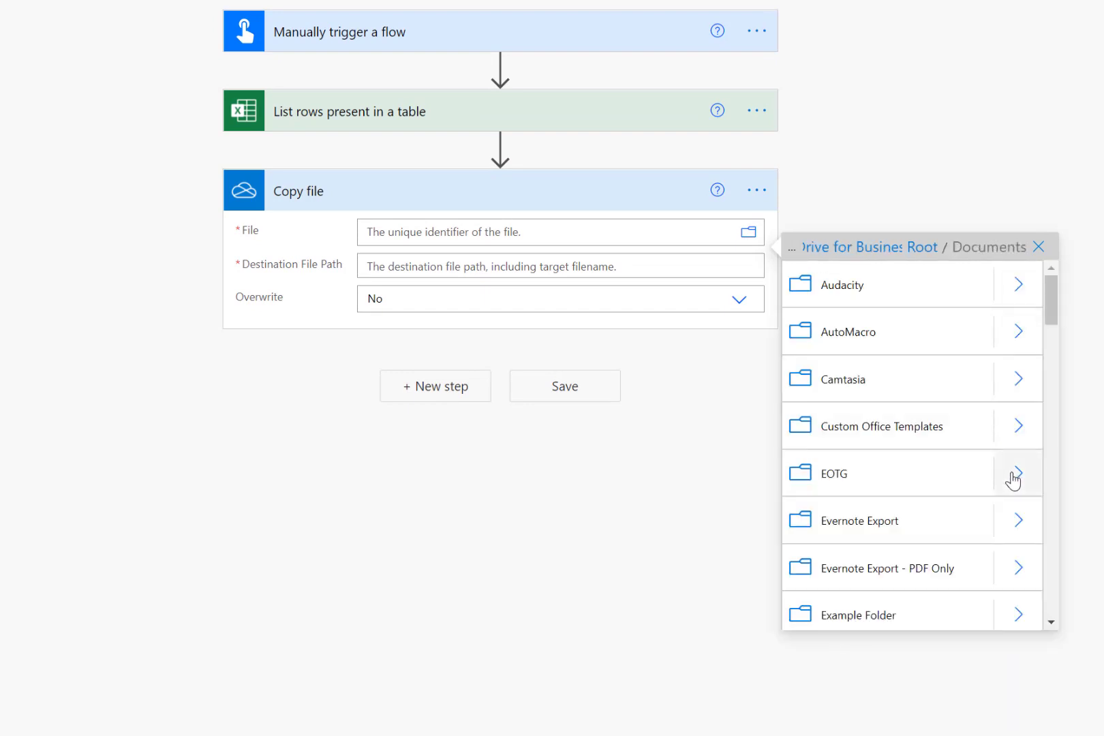
click(1013, 476)
scroll(1013, 481, down, 5)
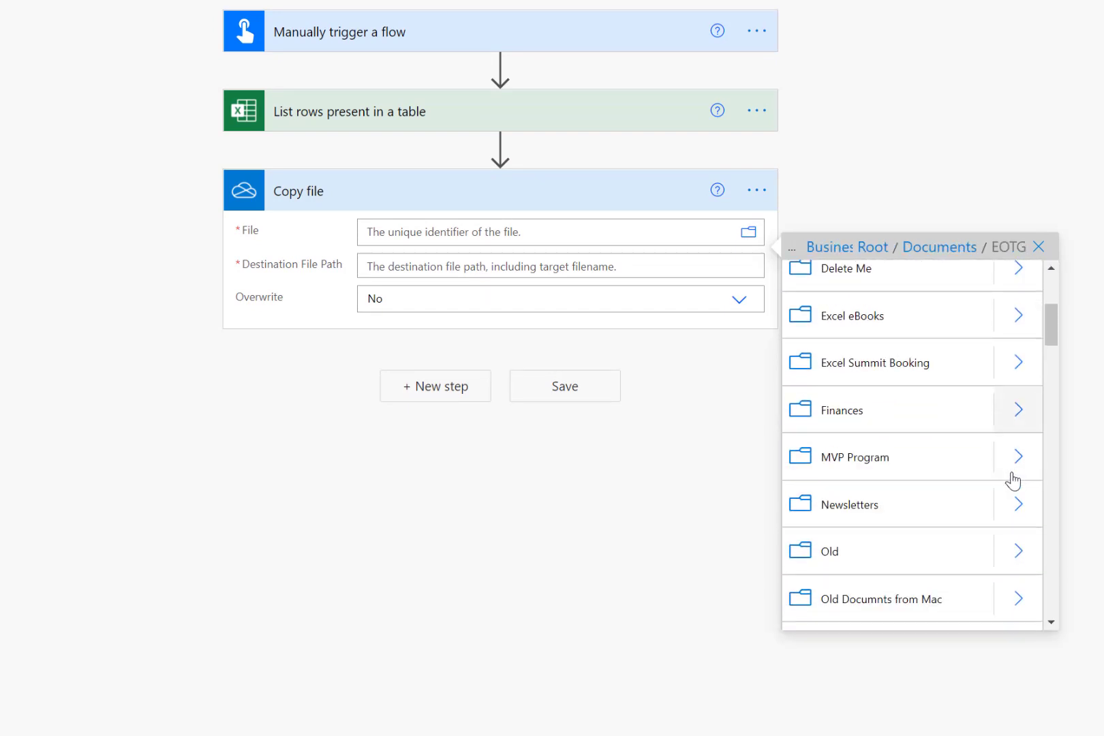
scroll(1013, 481, down, 3)
click(1026, 523)
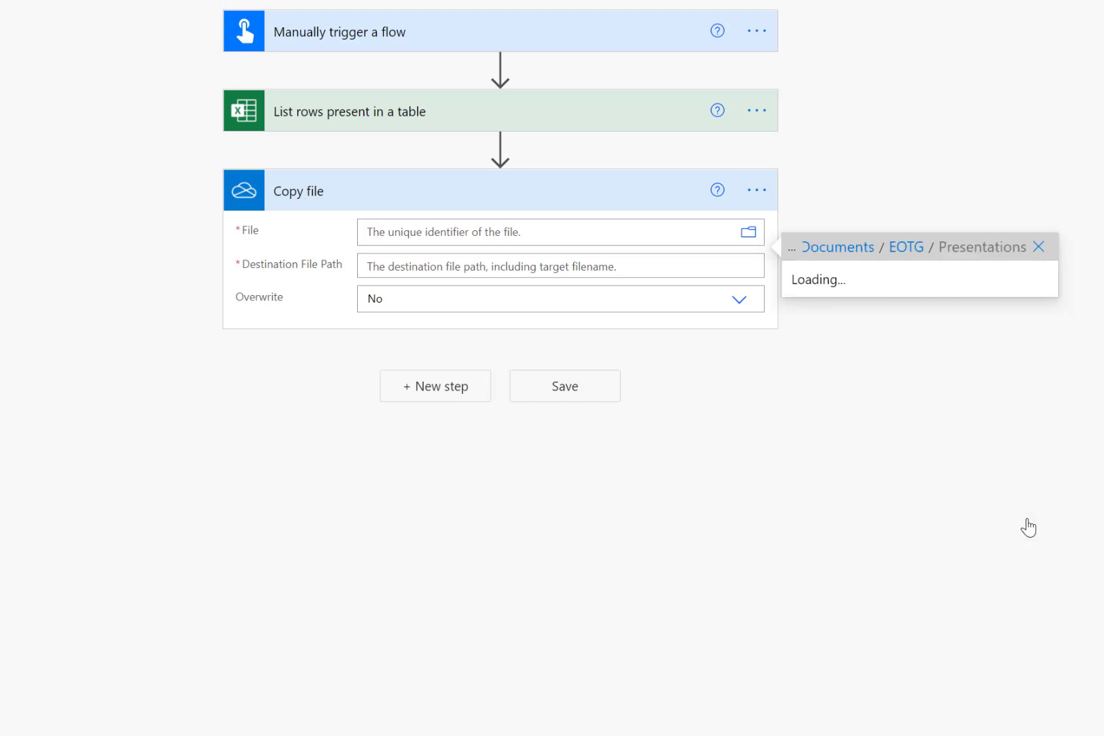
click(1027, 475)
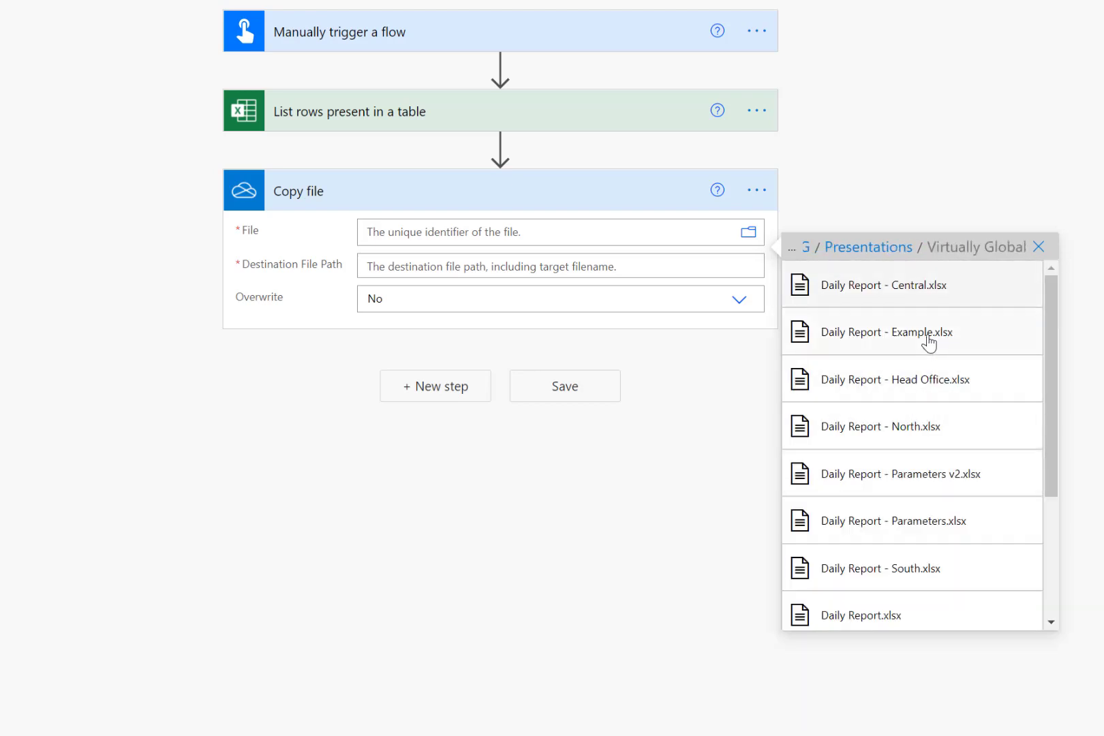
click(880, 618)
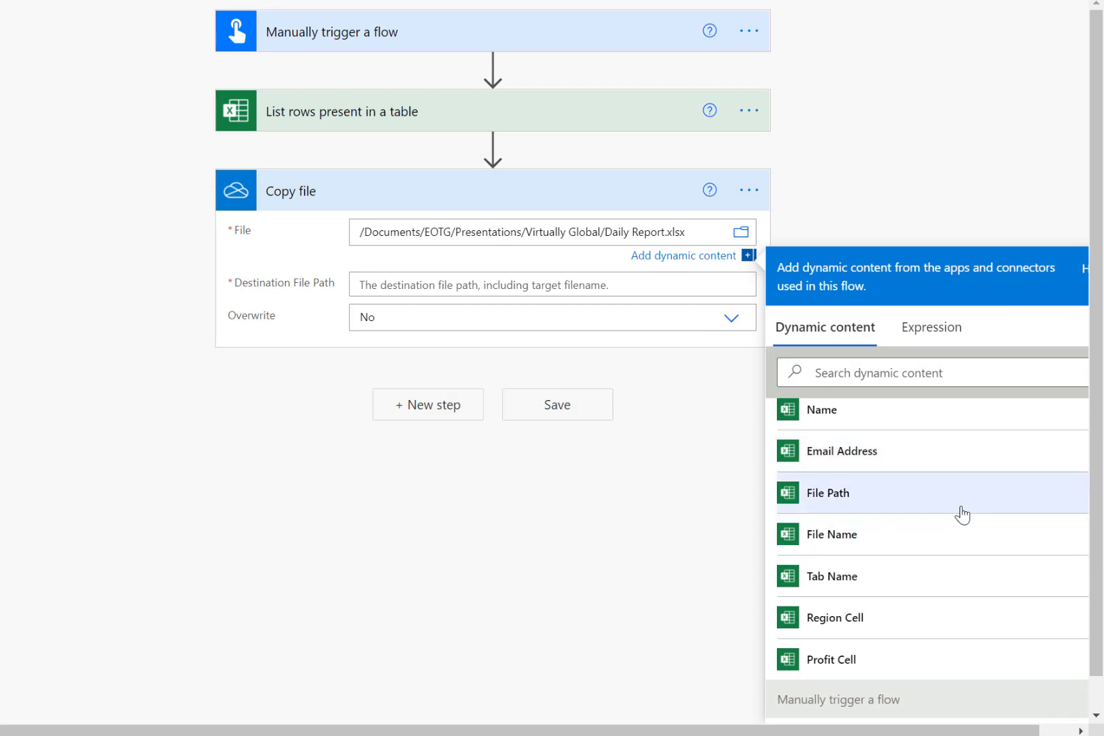
- Set the Copy file destination path to File Path followed by File Name from the listed rows, inside an Apply to each loop over value
click(948, 507)
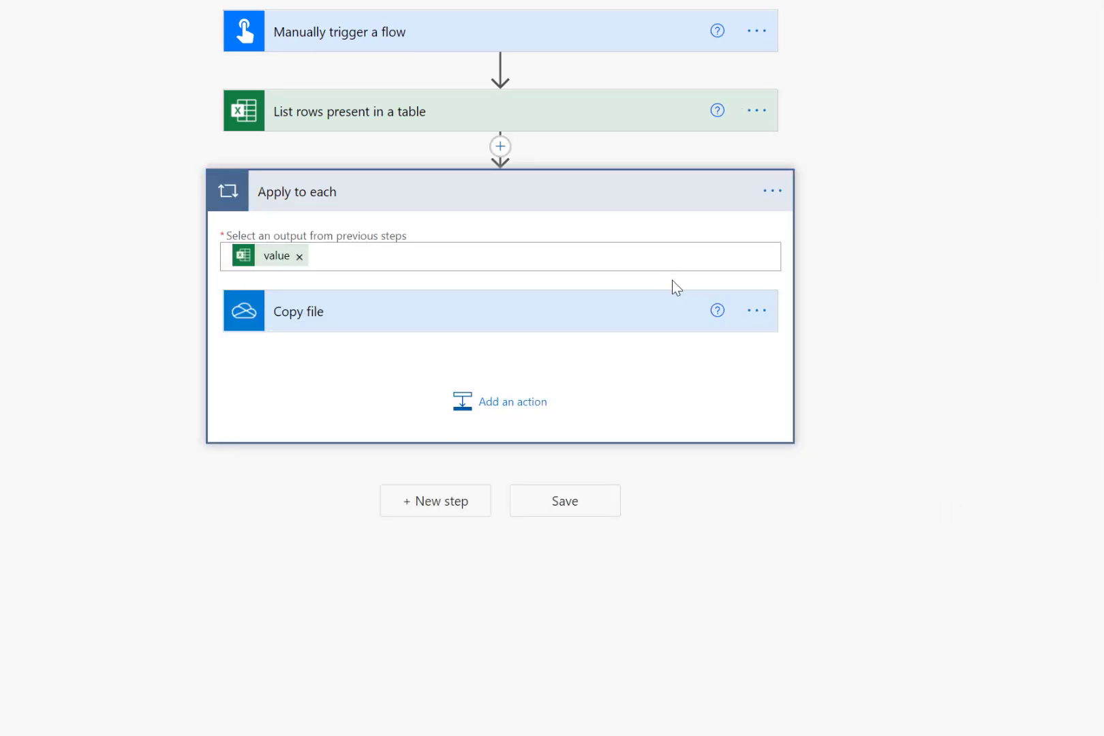
click(651, 323)
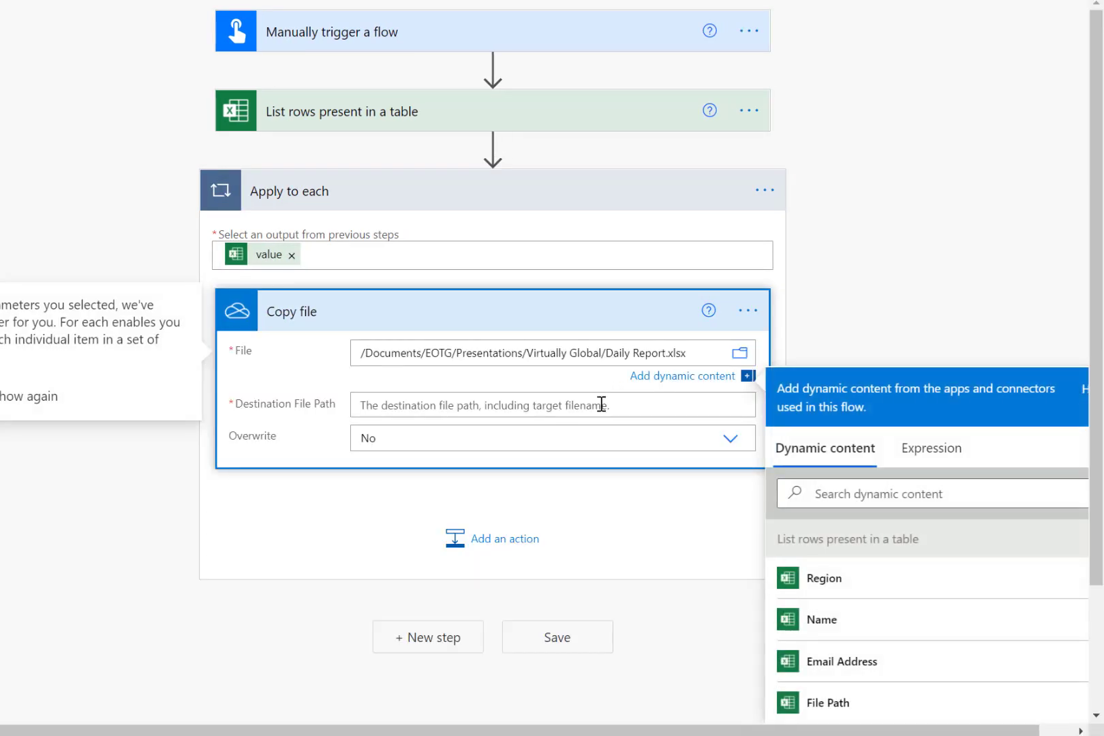
click(650, 413)
scroll(976, 574, down, 3)
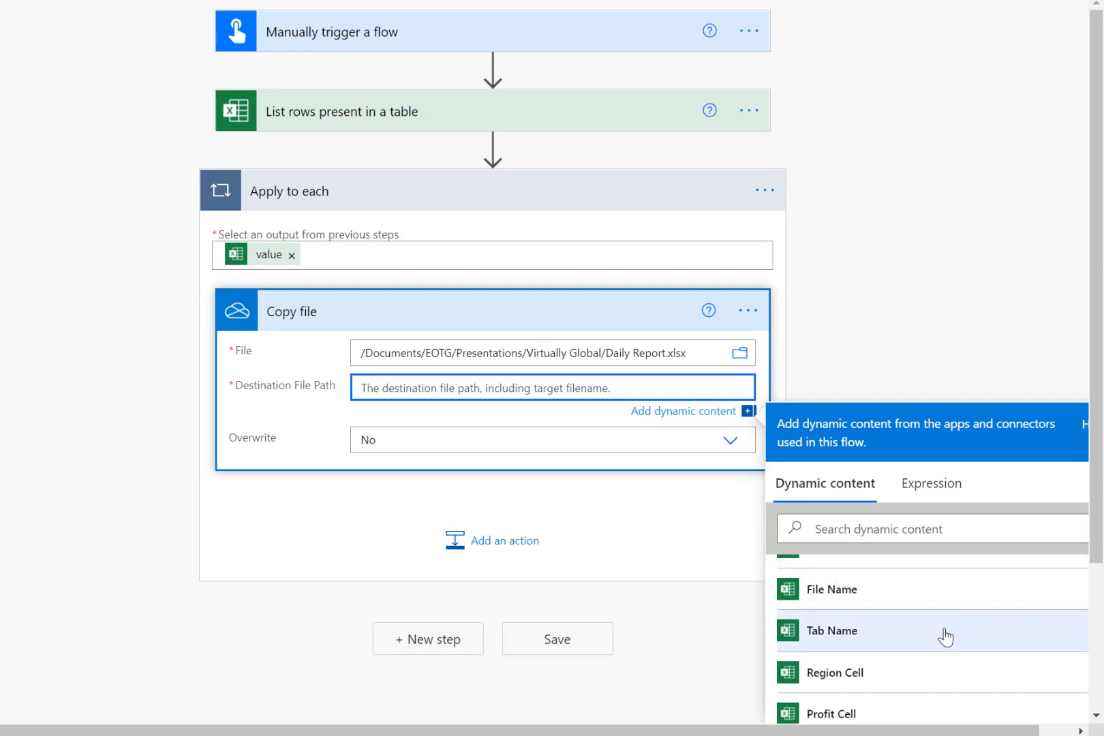
scroll(941, 651, up, 1)
click(907, 587)
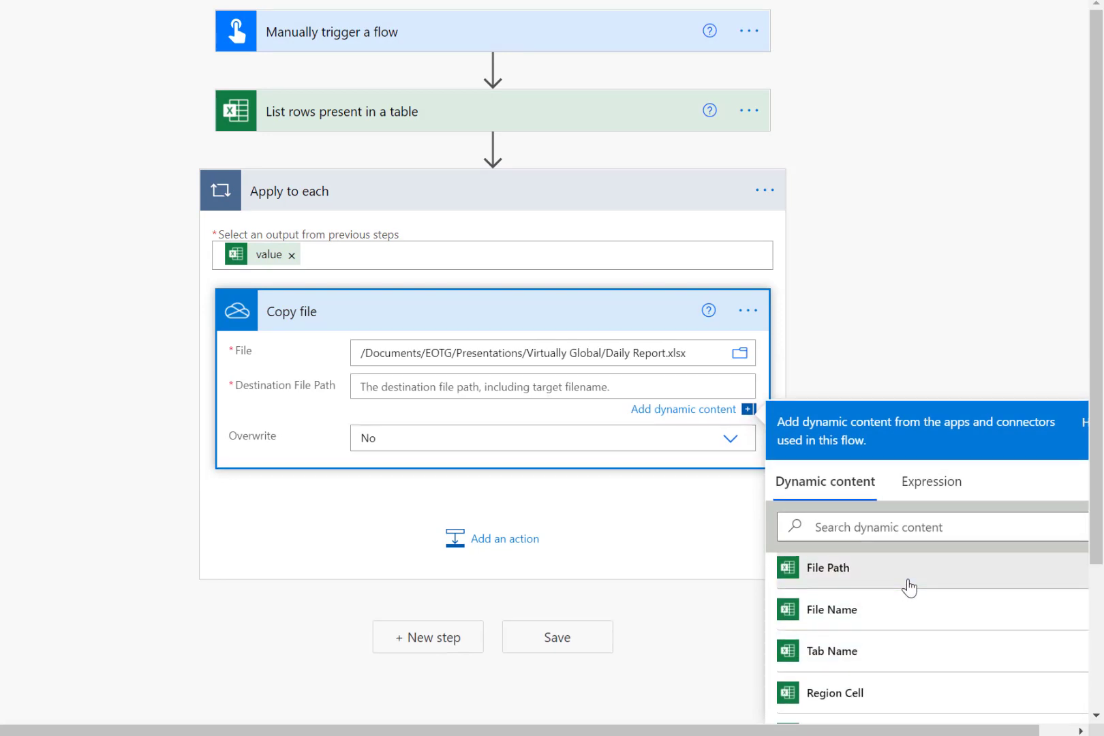
click(908, 620)
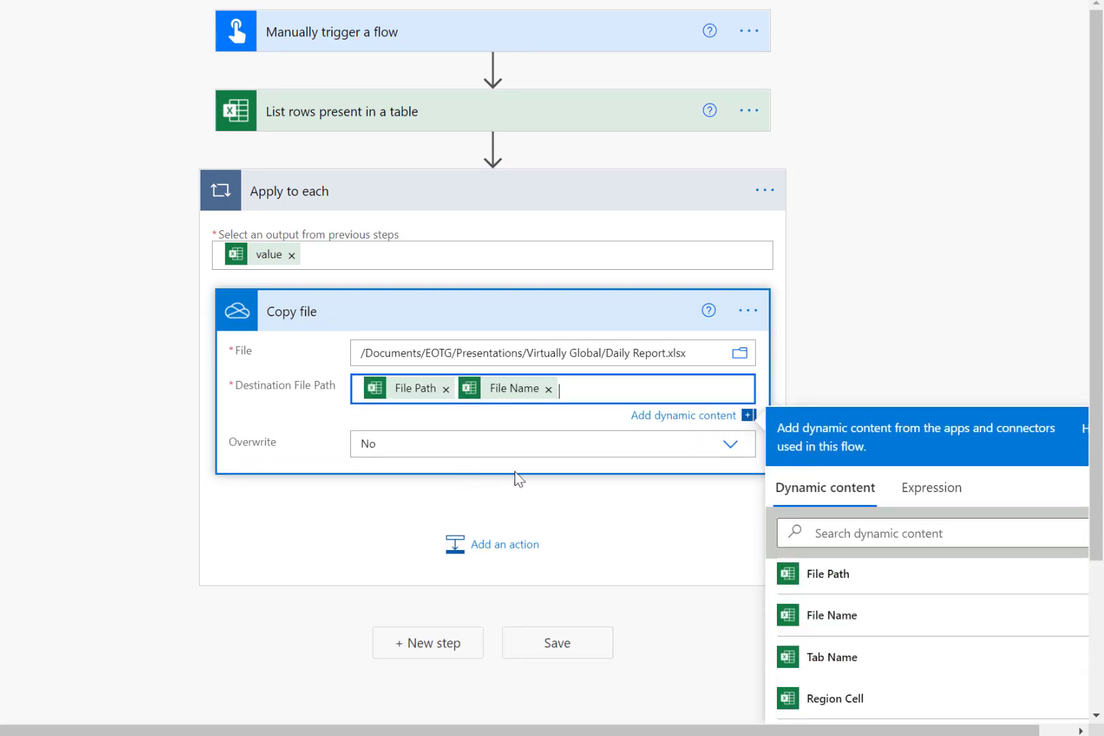
- Set the Copy file action's Overwrite option to Yes
click(720, 450)
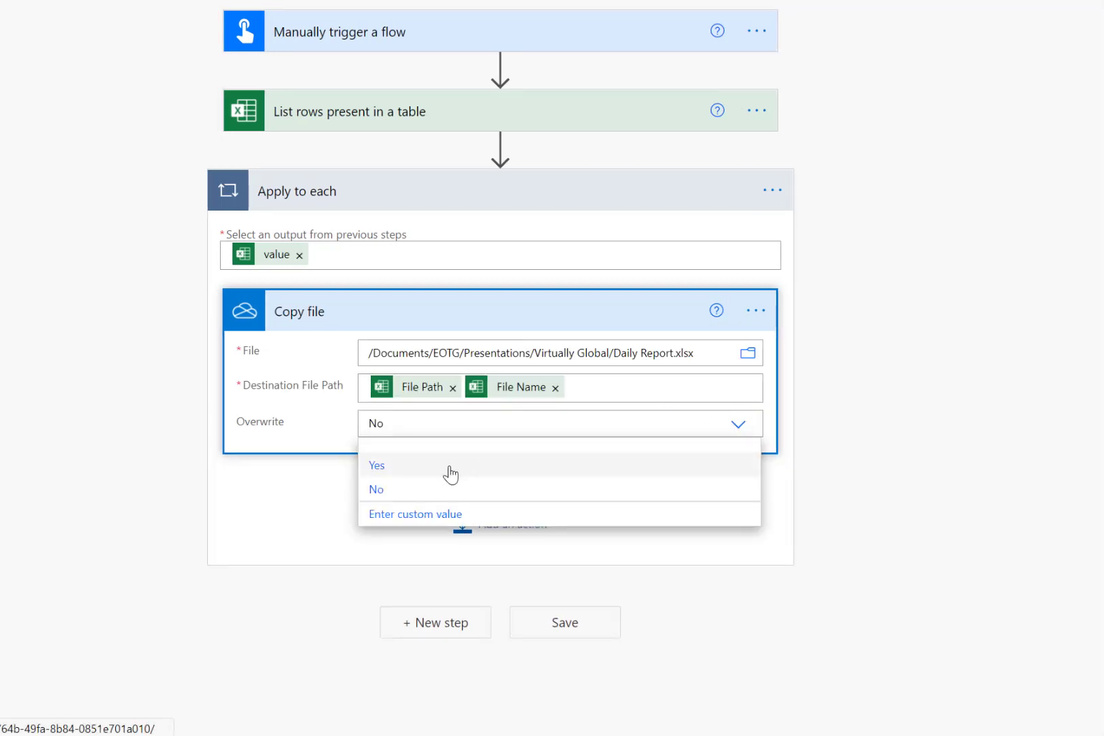
click(451, 473)
click(354, 513)
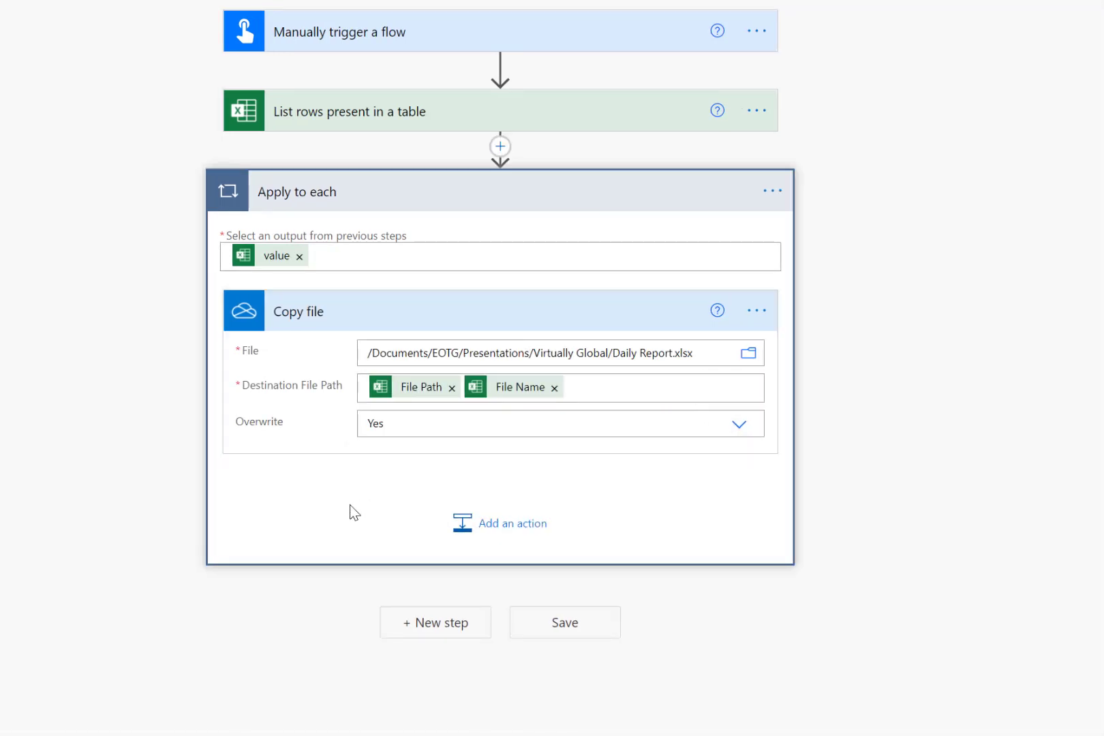
- Add an Excel Online (Business) Run script action after Copy file inside the Apply to each loop
click(509, 538)
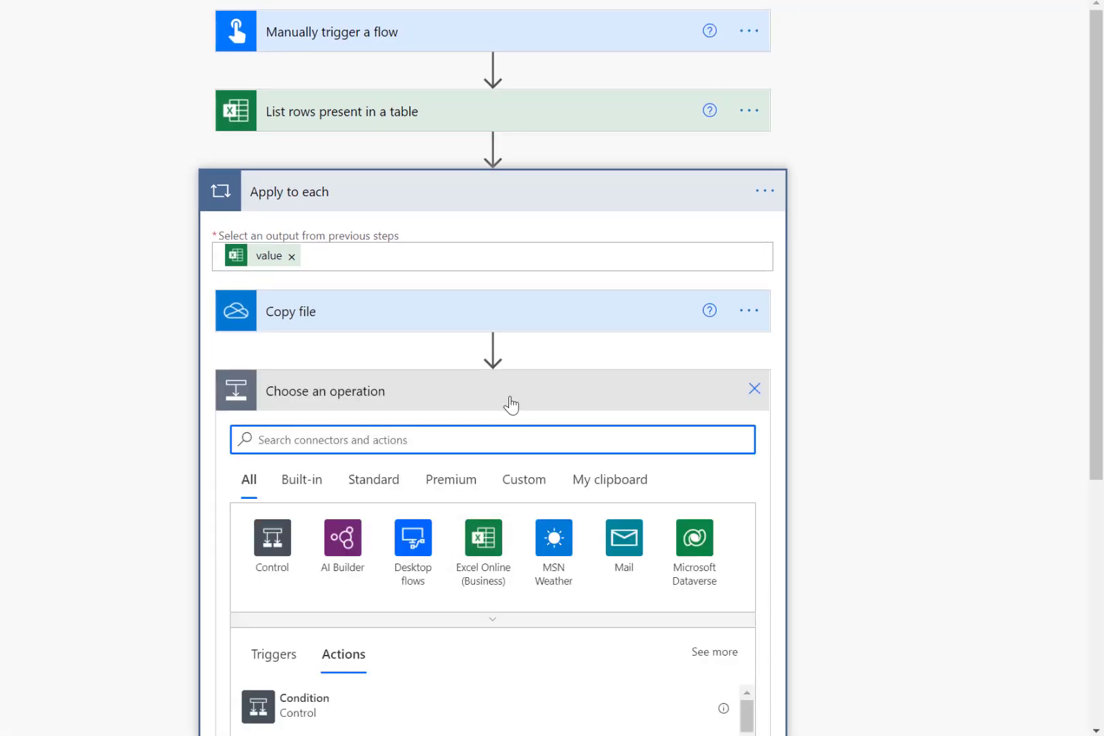
text(Script)
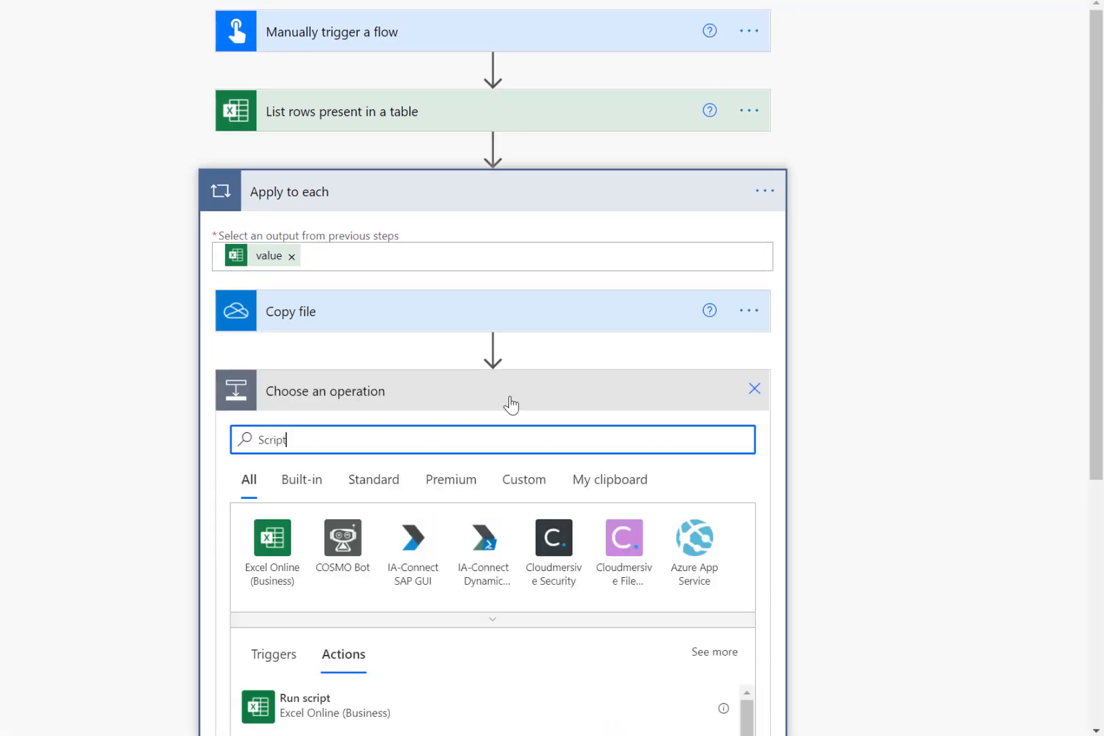
scroll(341, 470, down, 3)
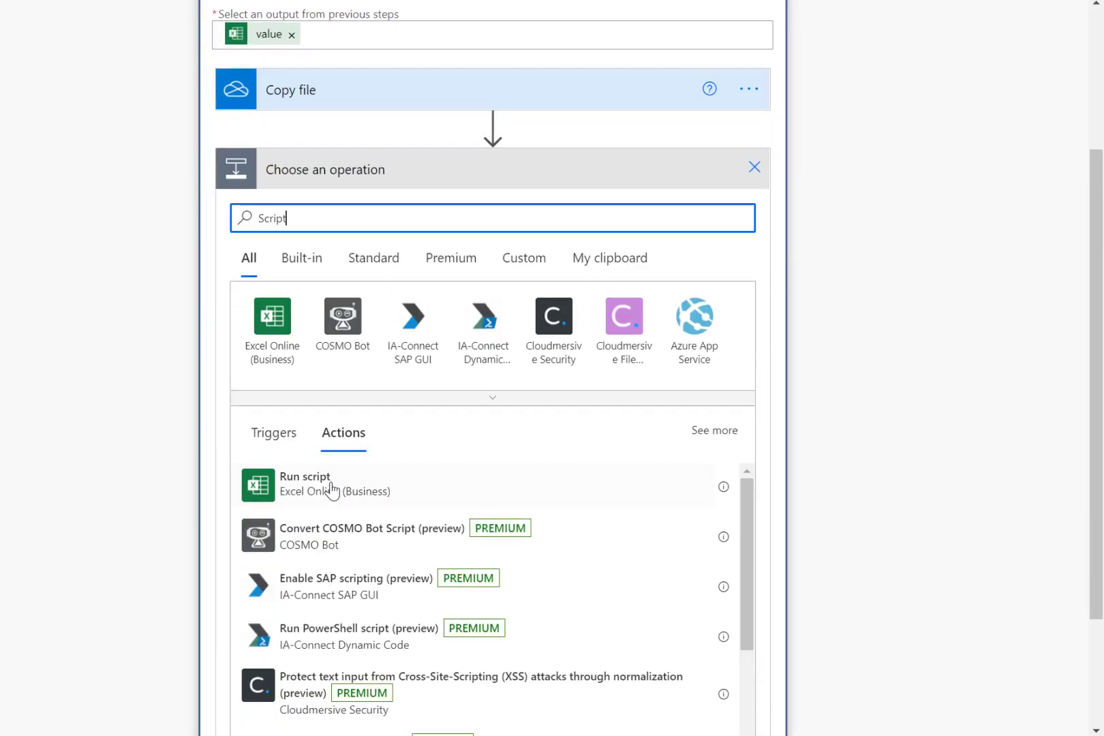
click(307, 489)
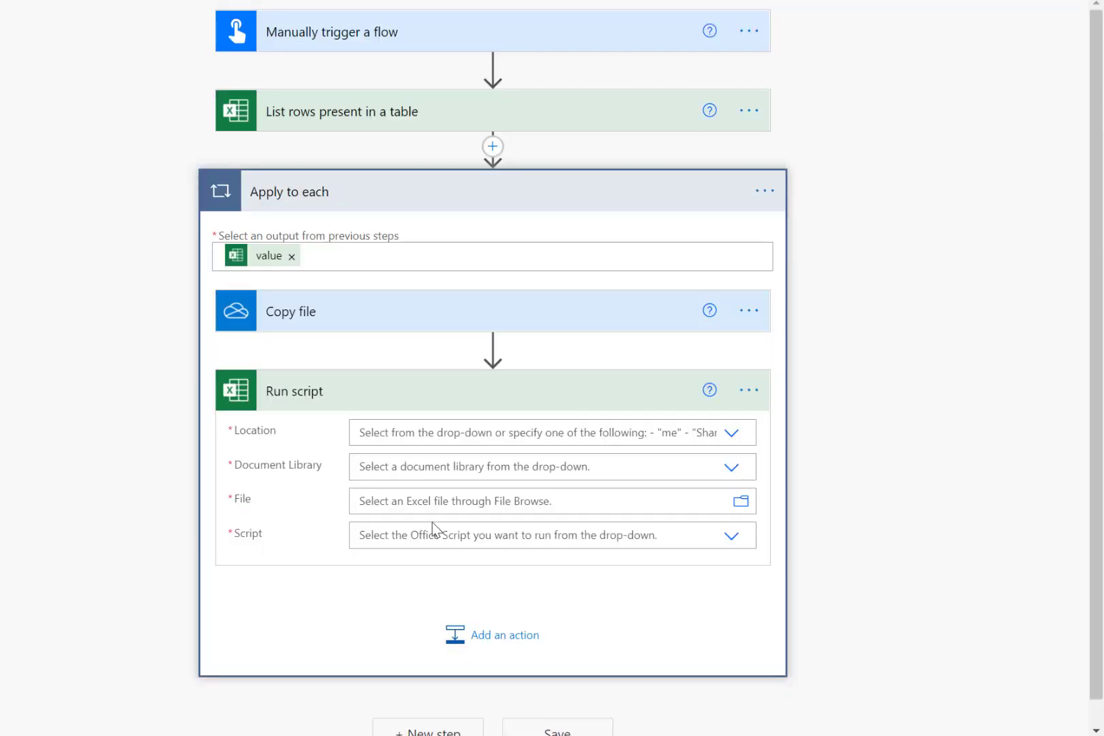
- Set the Run script action's Location to OneDrive for Business and its Document Library to OneDrive
click(738, 439)
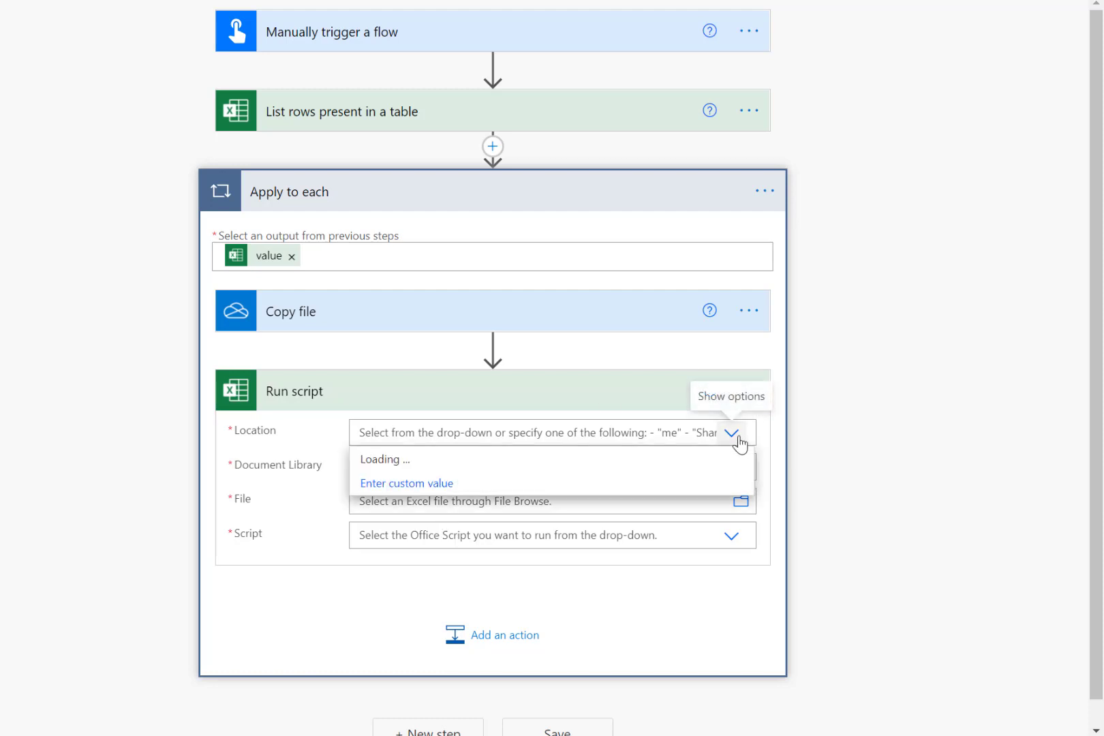
click(456, 464)
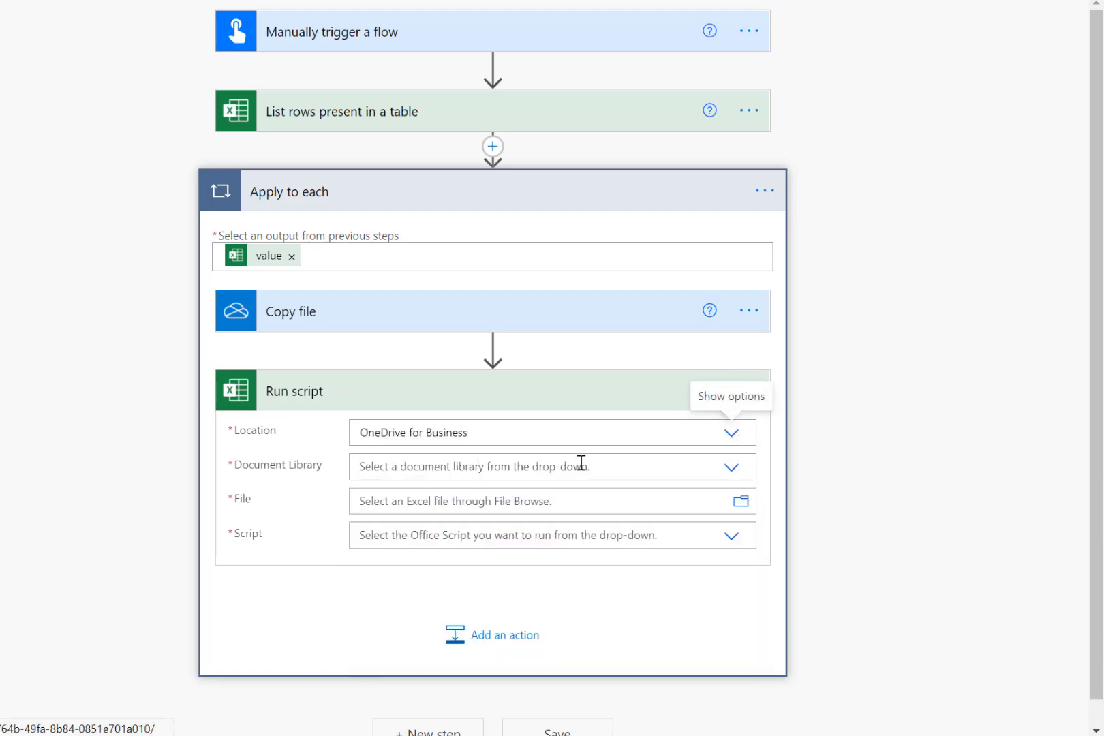
click(735, 470)
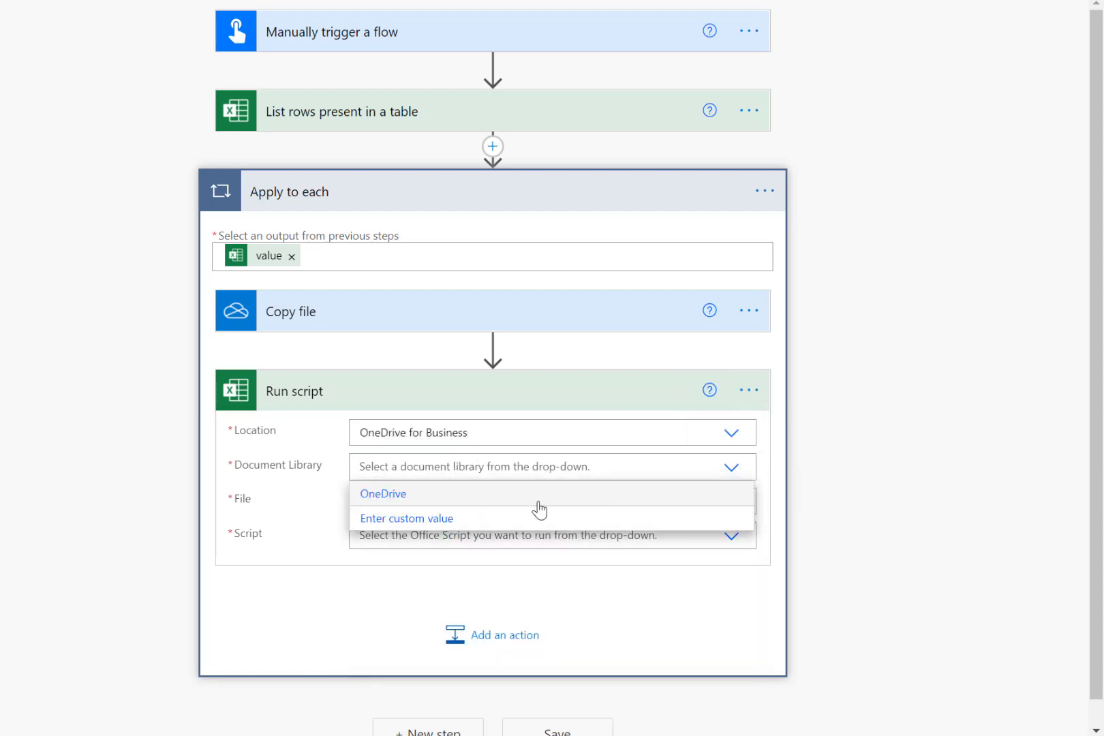
click(401, 495)
- Set the Run script action's file to the dynamic values File Path followed by File Name
click(569, 503)
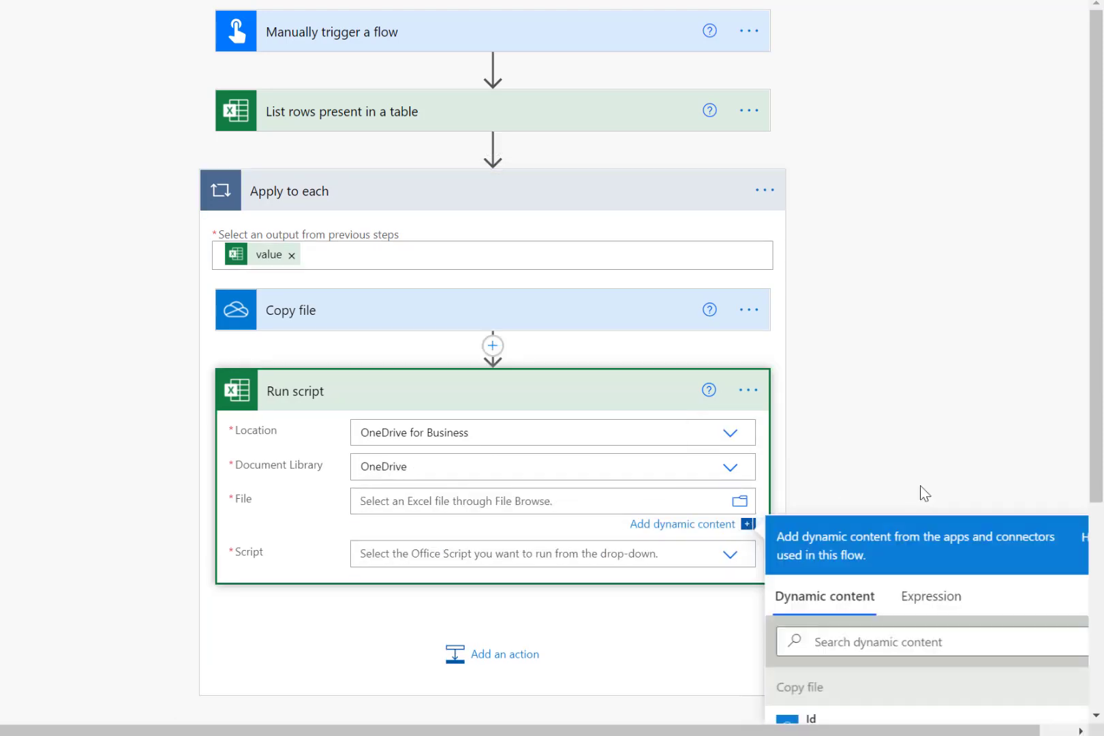
scroll(927, 486, down, 10)
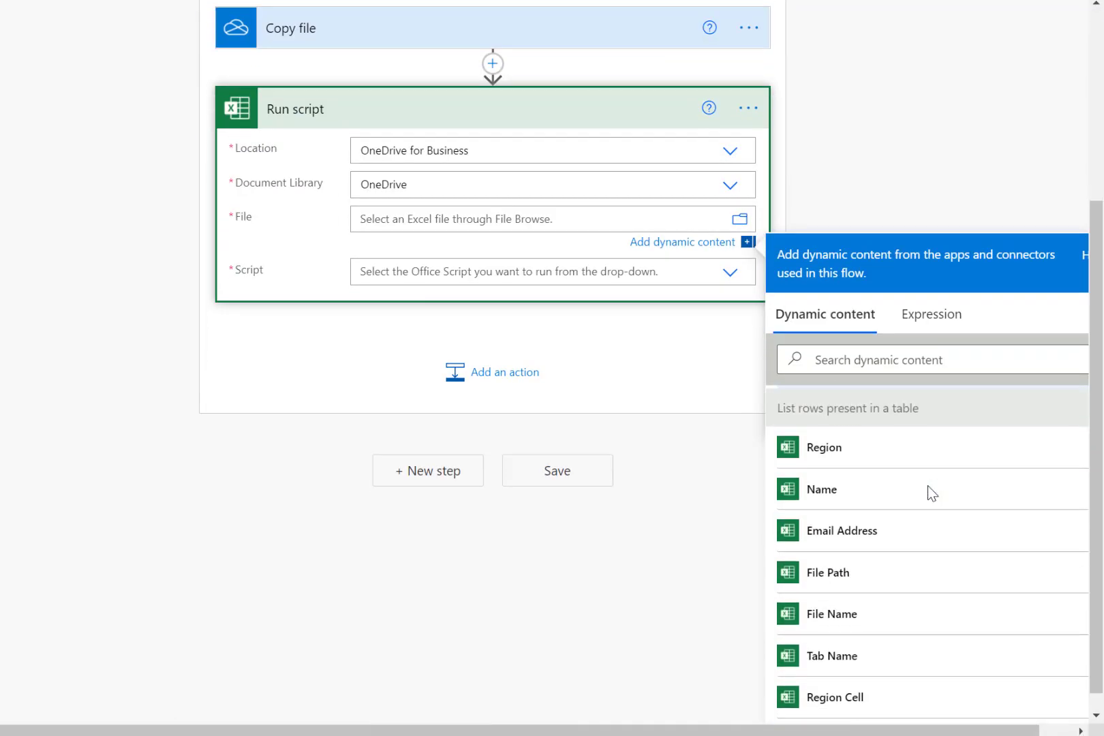
click(930, 588)
click(929, 625)
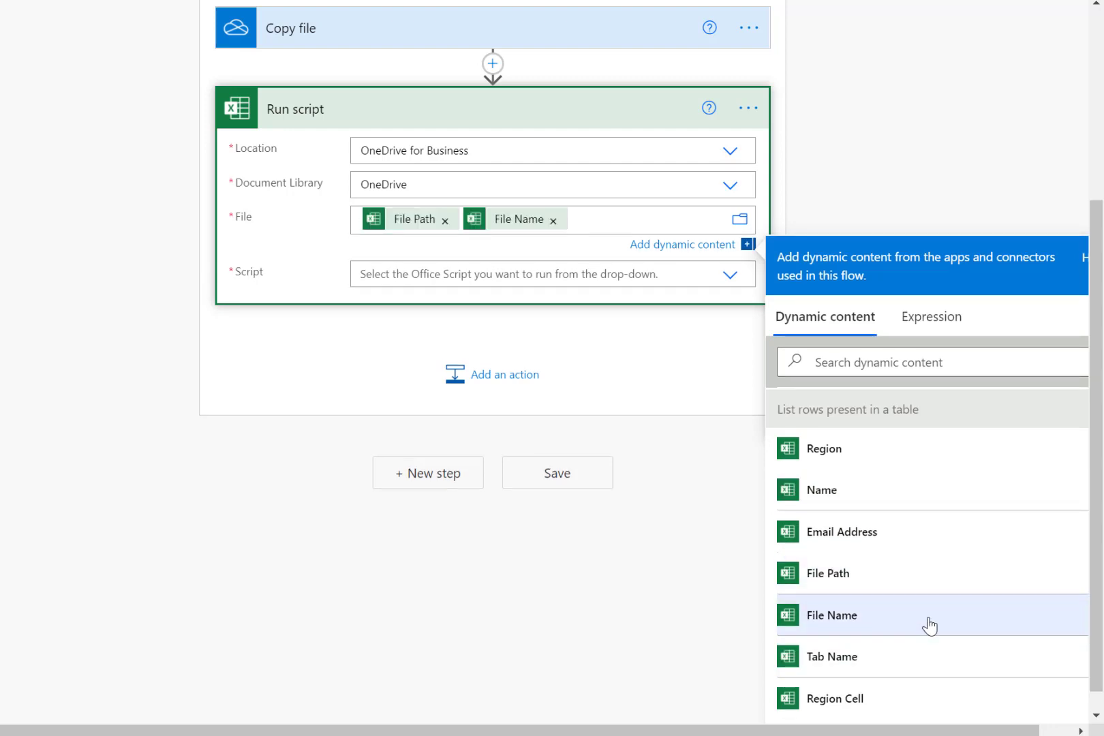
- Choose PA - Change Cell Value as the Office Script for the Run script action
click(470, 272)
scroll(590, 548, down, 5)
scroll(593, 551, down, 4)
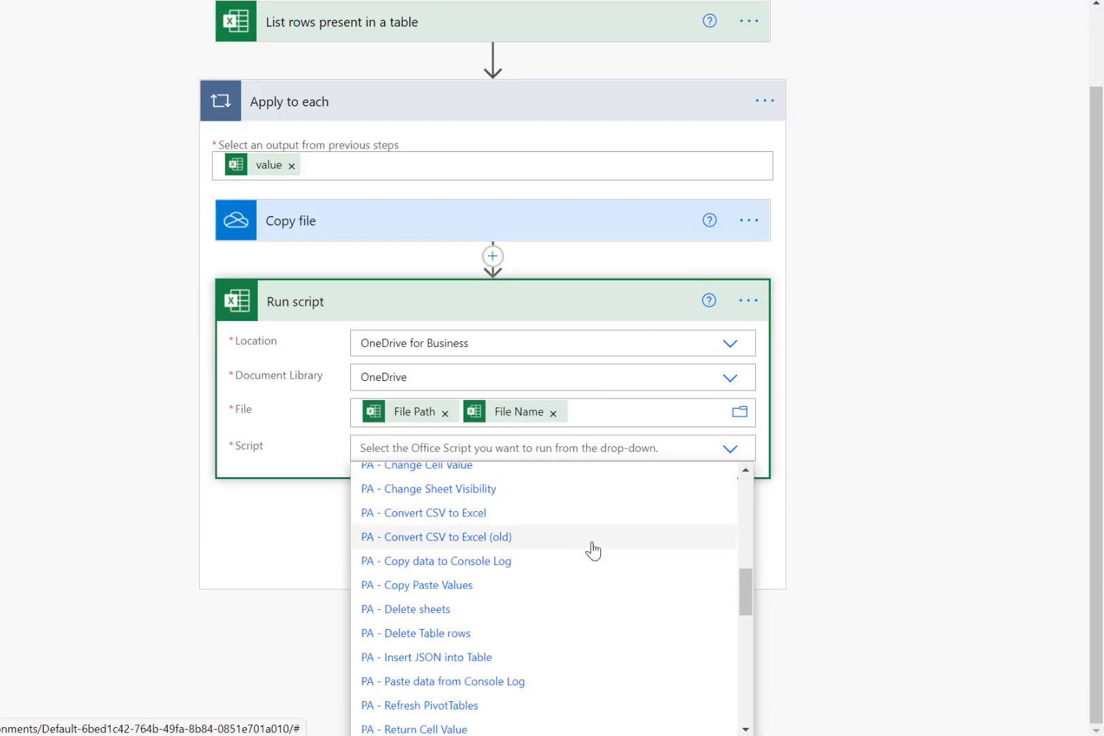
scroll(591, 549, up, 1)
click(461, 505)
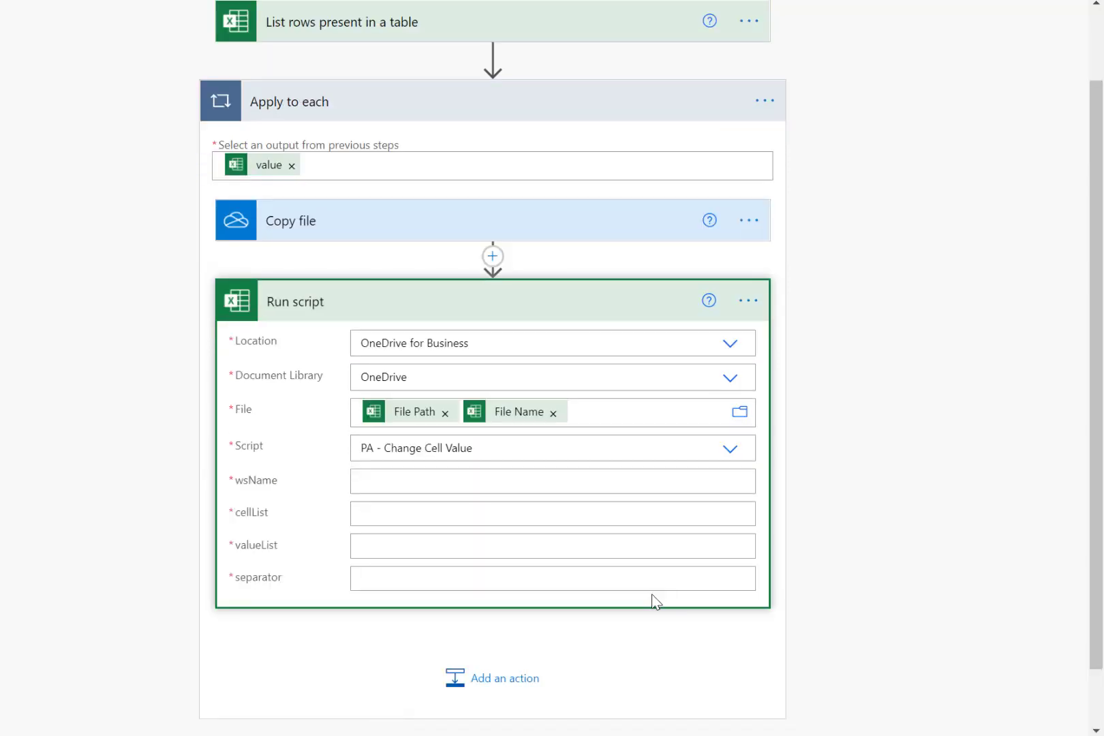
- Fill the script's wsName parameter with the Tab Name dynamic value and cellList with Region Cell
click(630, 481)
scroll(904, 529, down, 3)
scroll(904, 530, down, 10)
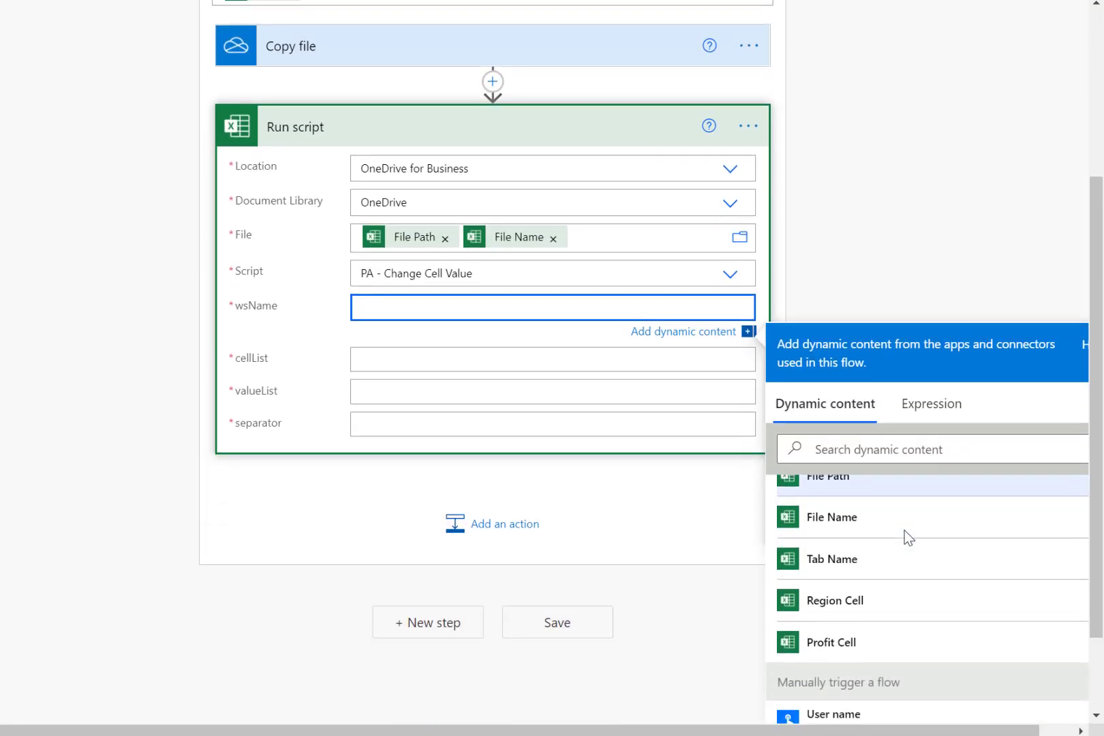
scroll(904, 530, up, 1)
click(863, 600)
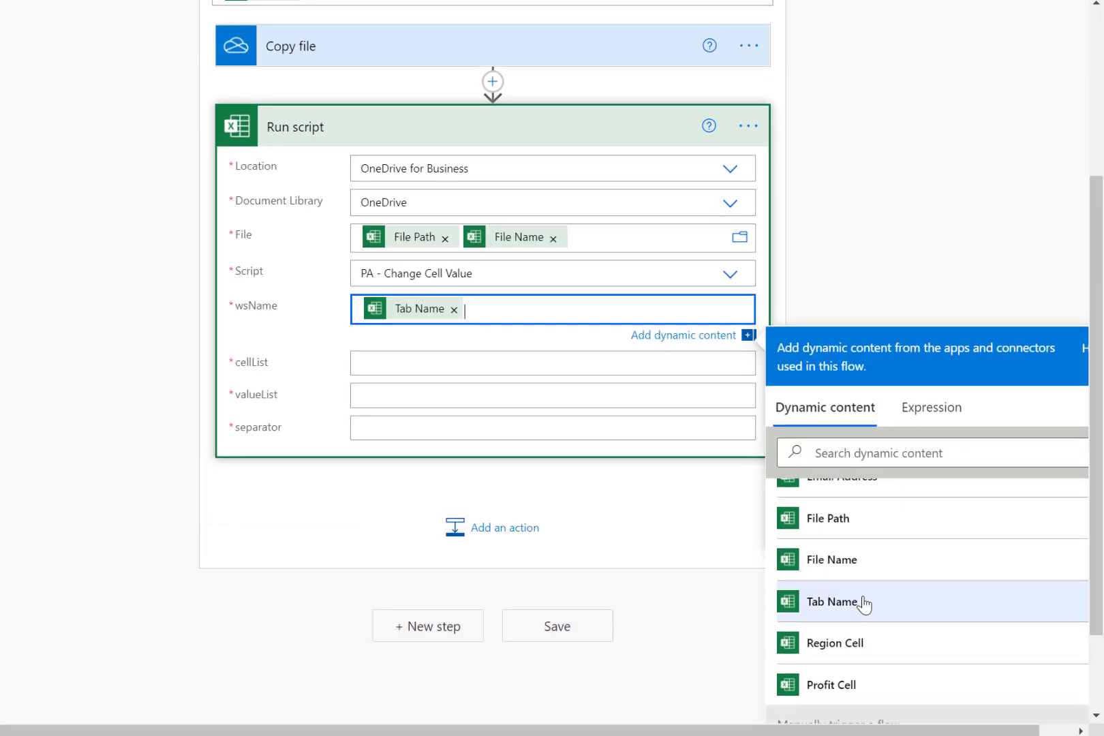
click(534, 366)
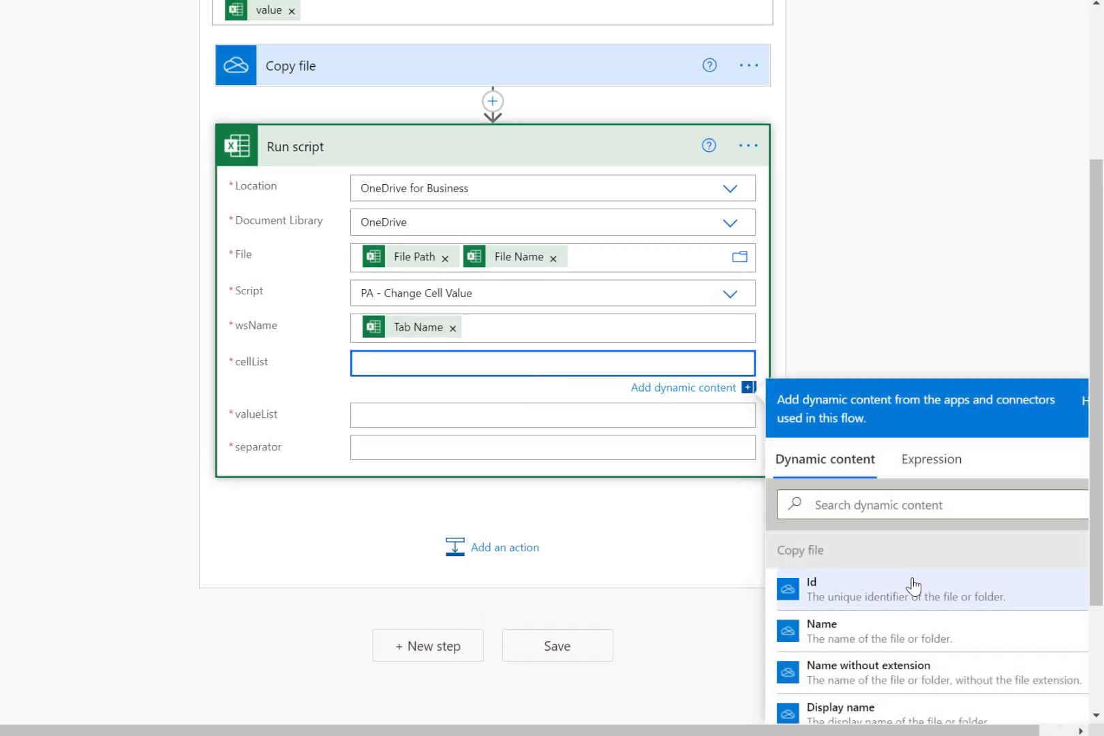
scroll(913, 586, down, 10)
scroll(913, 586, up, 1)
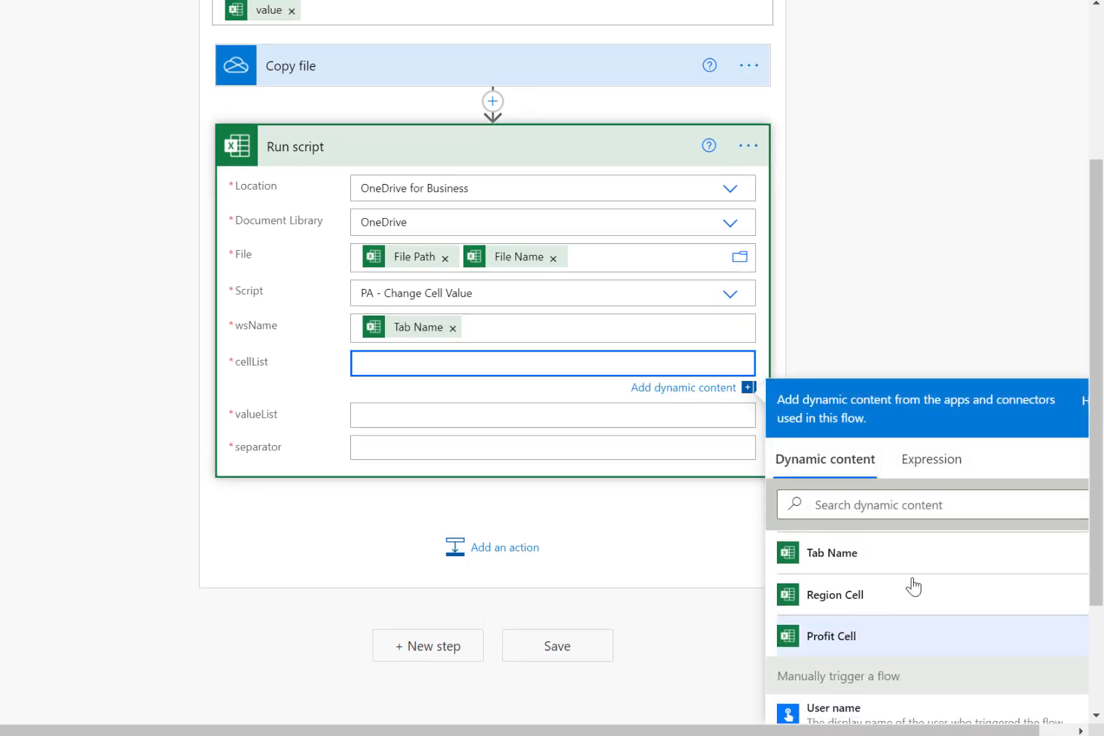
click(857, 603)
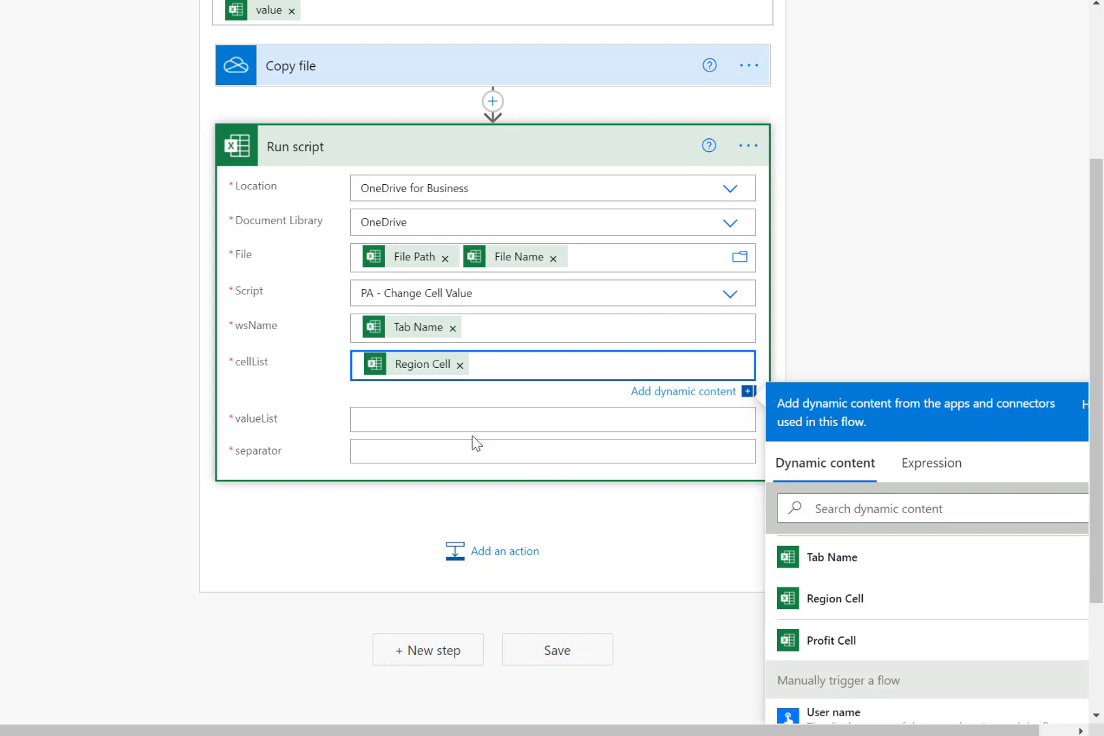
- Fill the script's valueList parameter with the Region dynamic value and set the separator to a comma
click(488, 416)
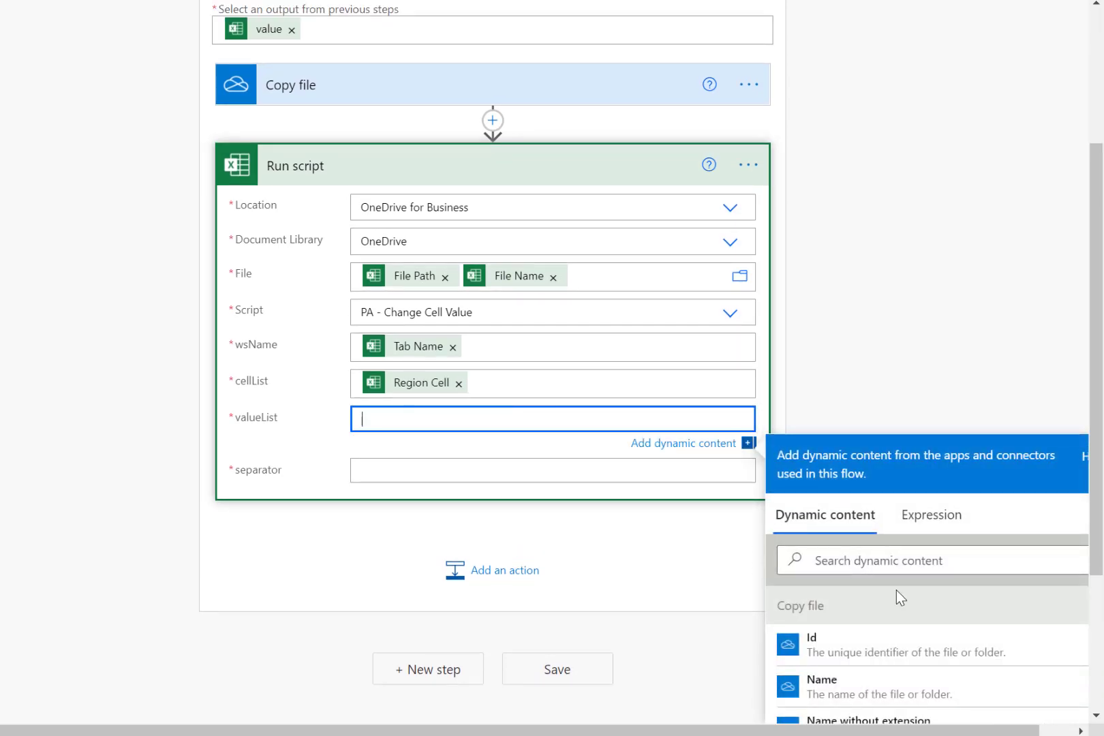
scroll(896, 590, down, 5)
click(832, 633)
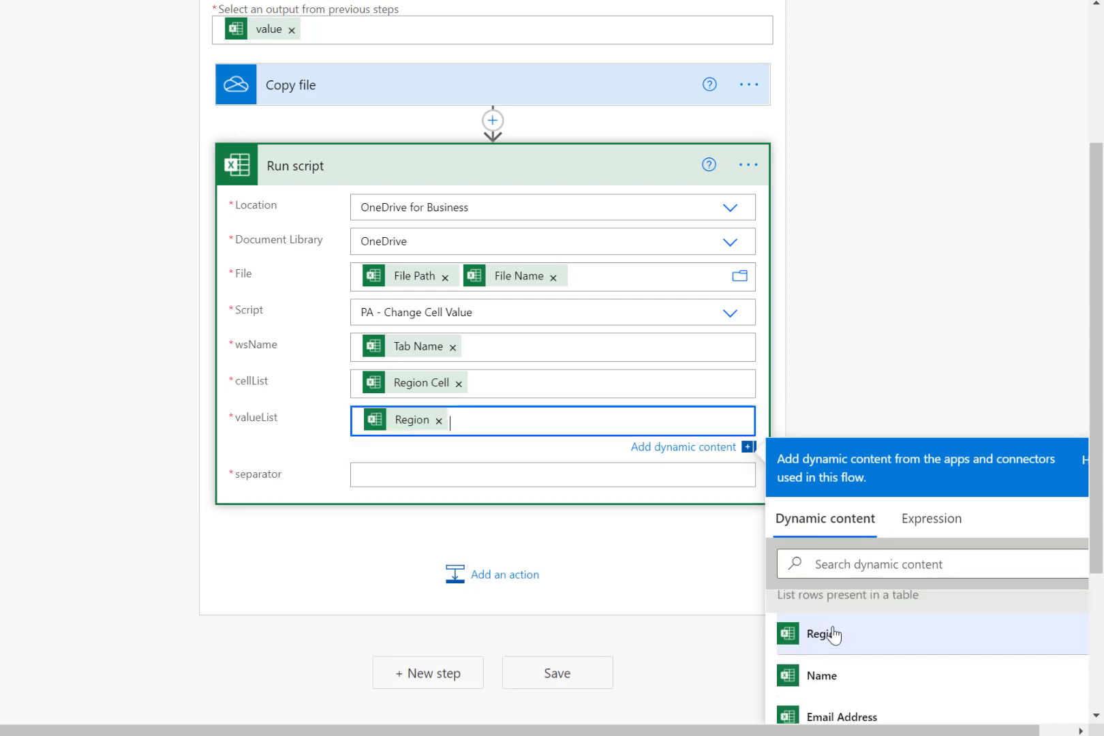
click(566, 480)
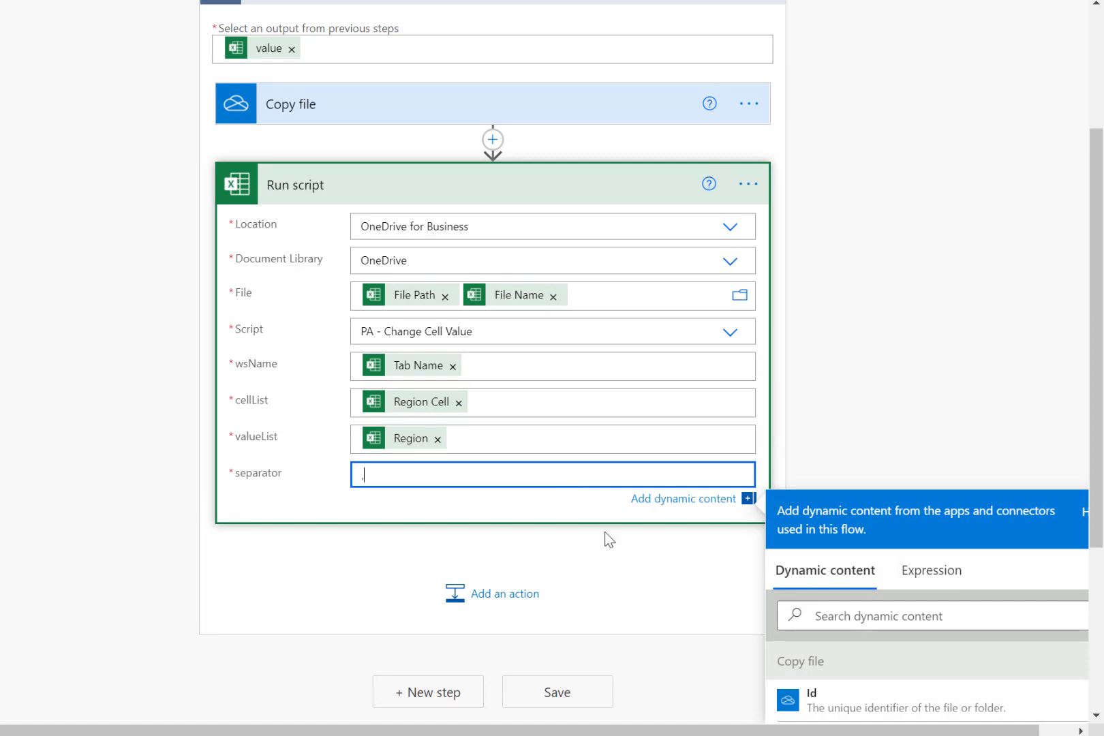
scroll(608, 539, down, 2)
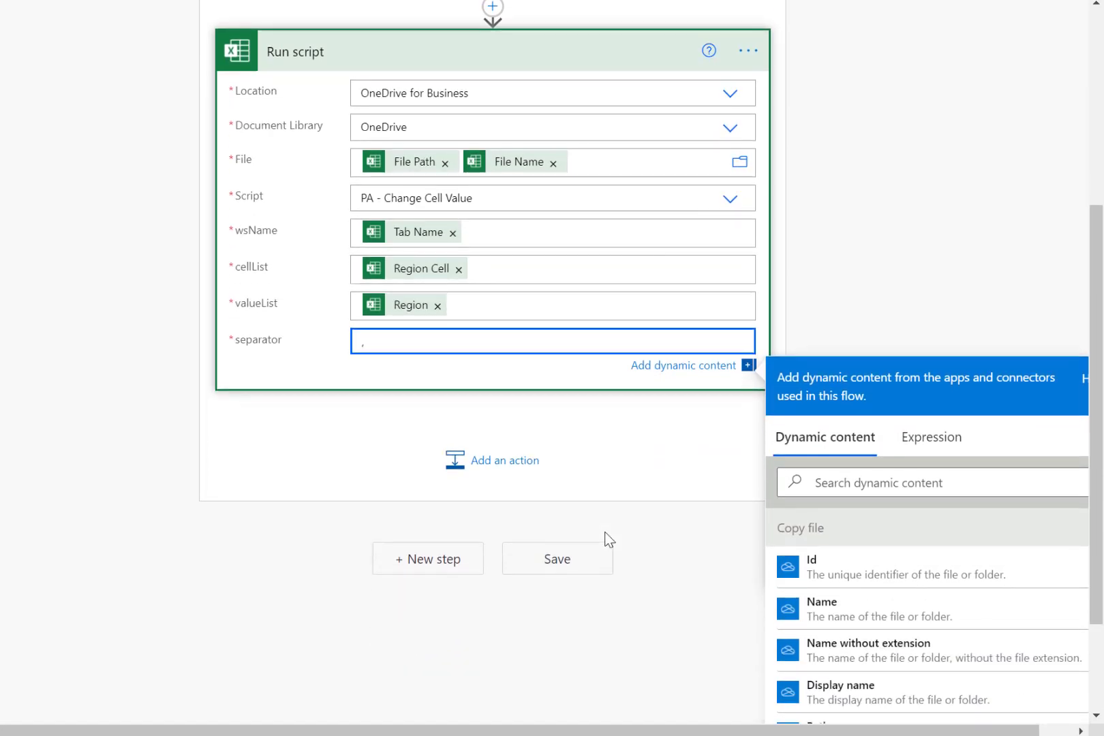
- Add a second Excel Online (Business) Run script action to the loop, with location OneDrive for Business and document library OneDrive
click(500, 463)
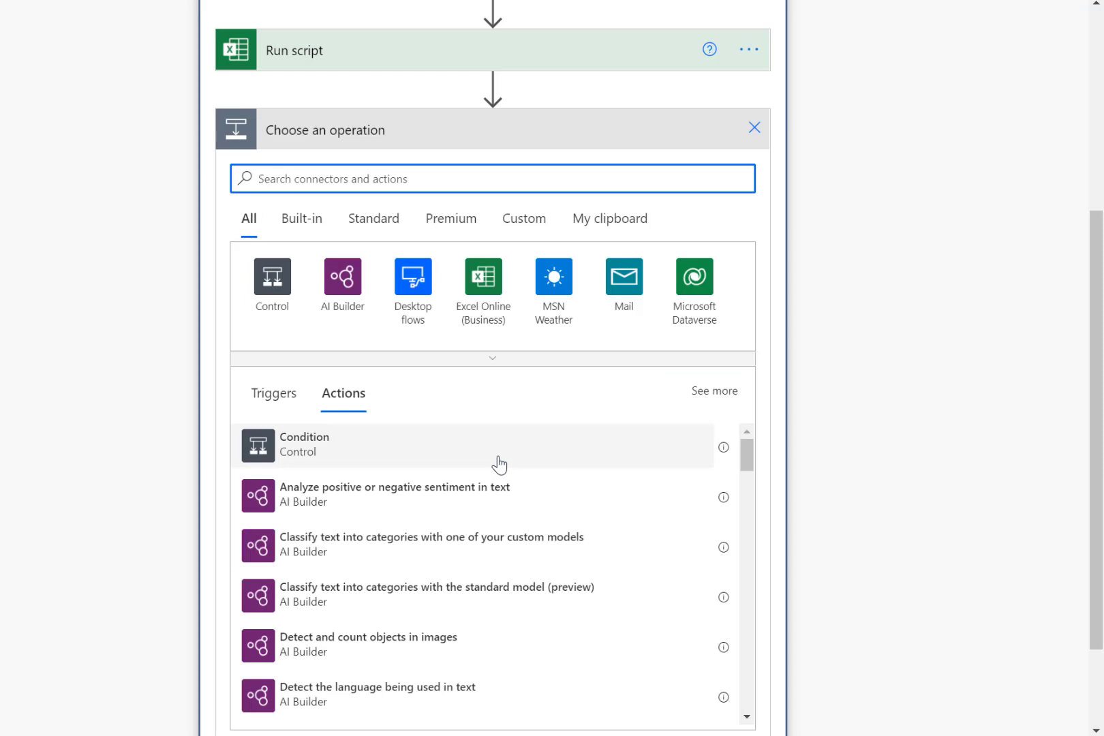
text(Scrip)
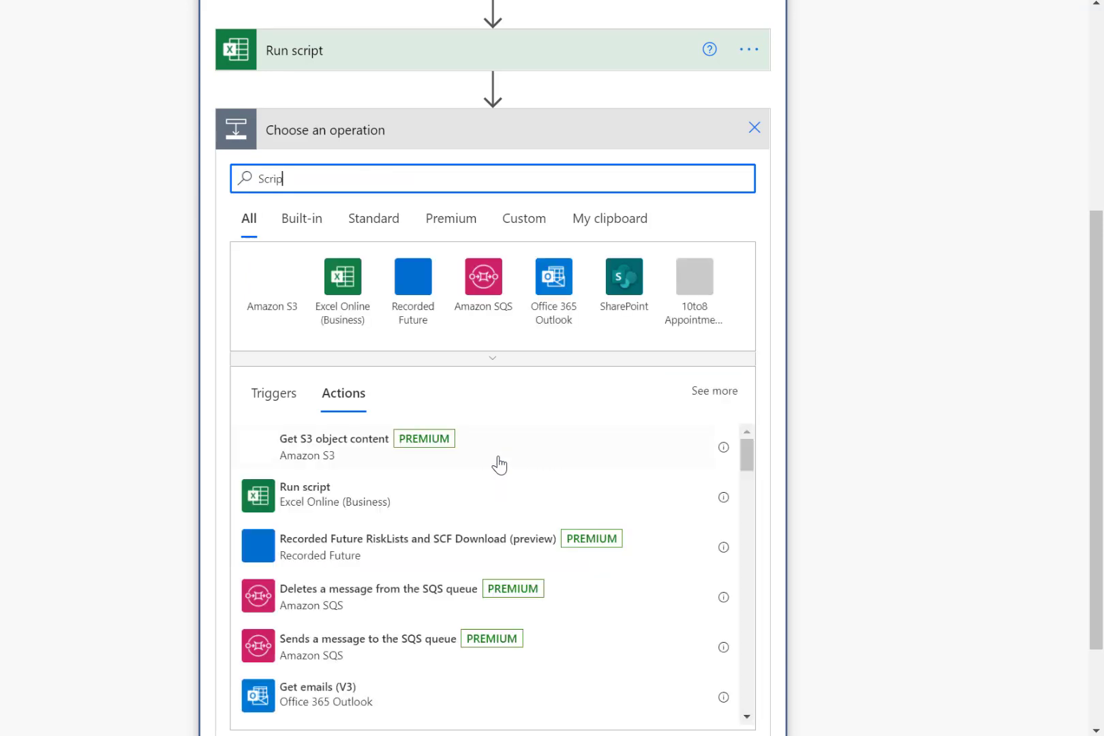
text(t)
click(303, 447)
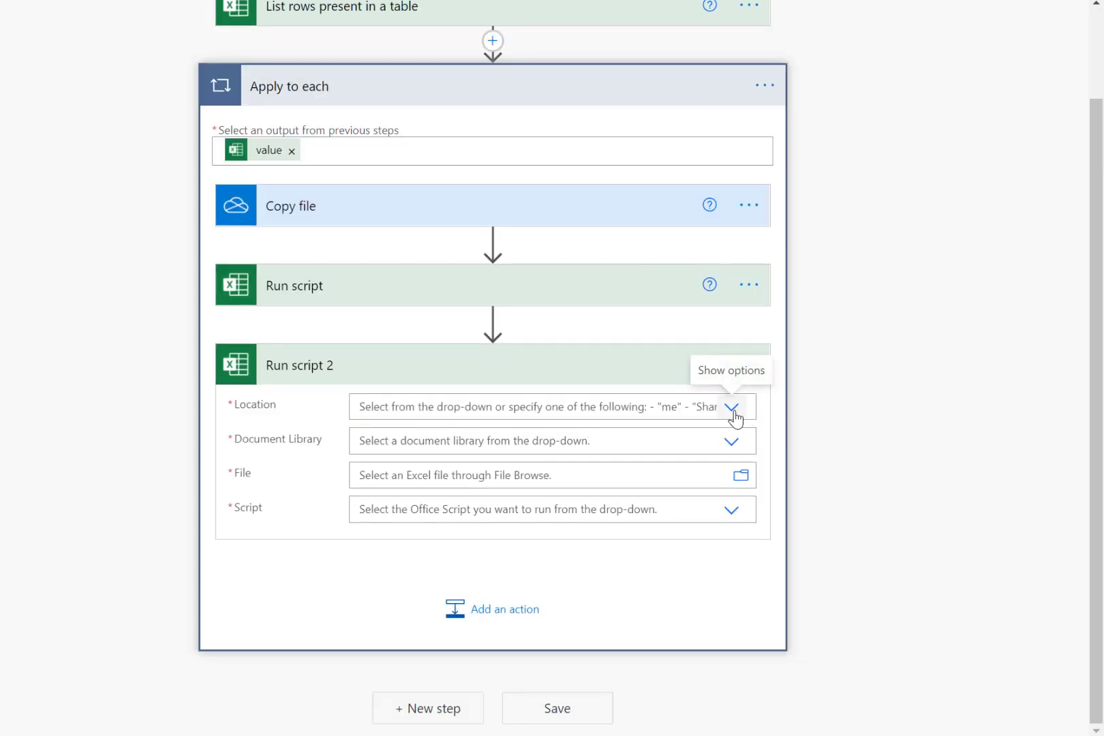
click(731, 407)
click(472, 437)
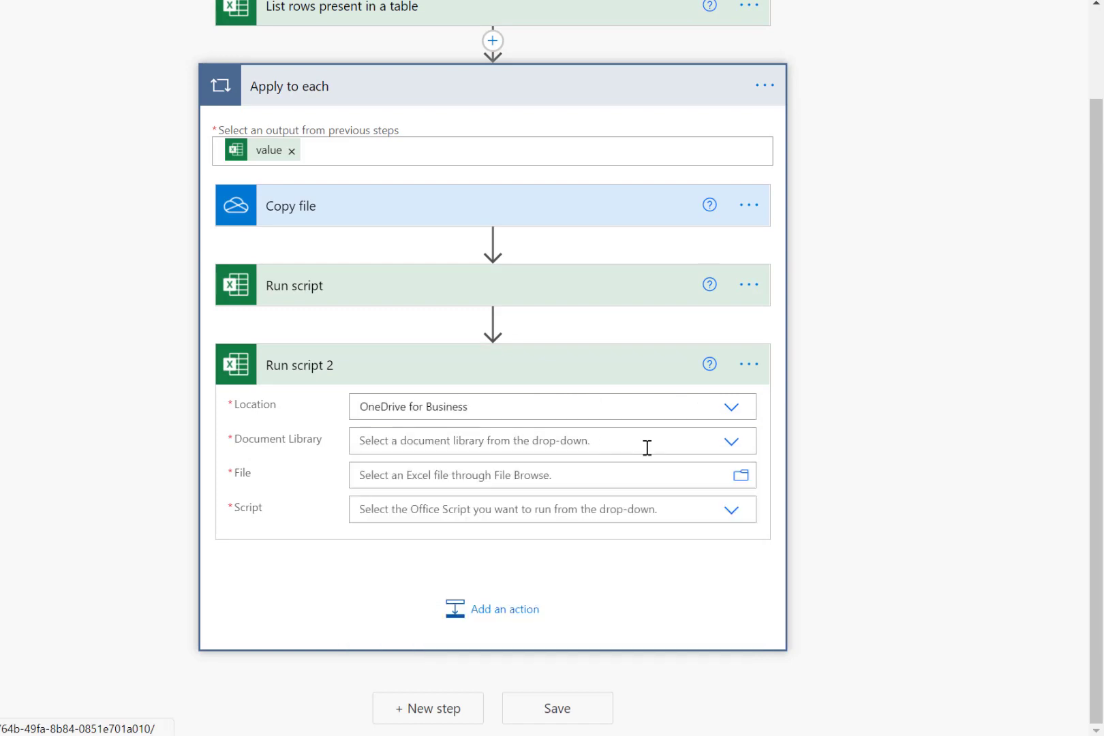
click(587, 443)
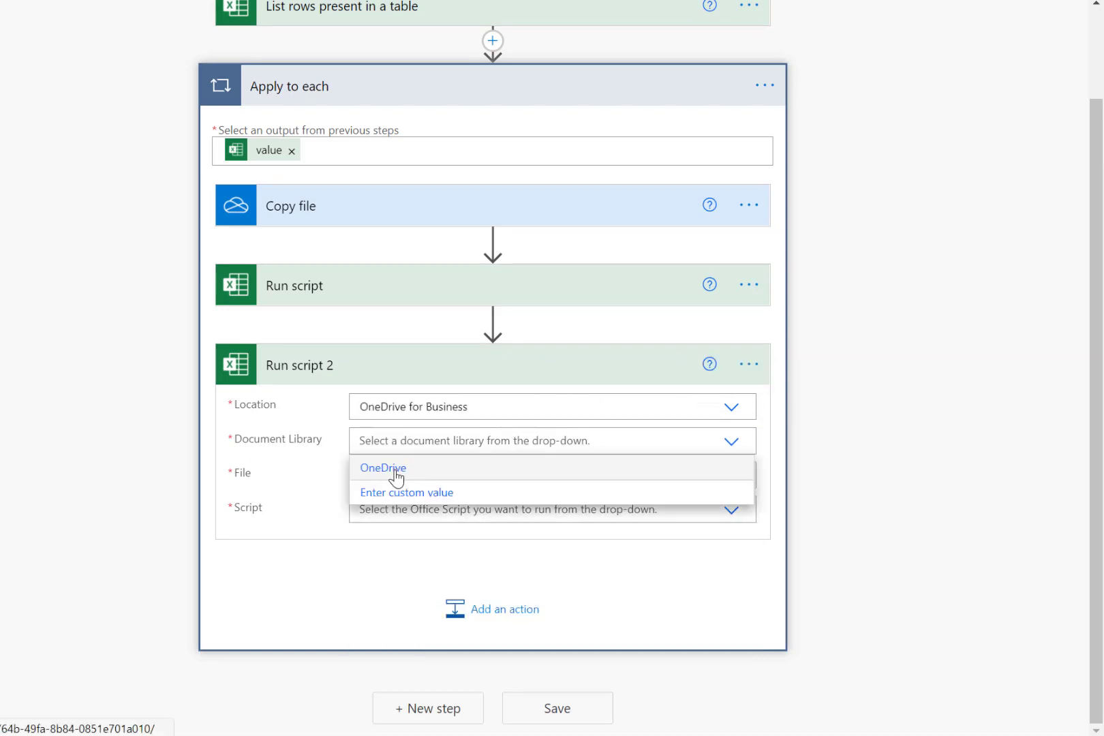
click(399, 479)
- Set the file of Run script 2 to the dynamic values File Path followed by File Name
click(665, 473)
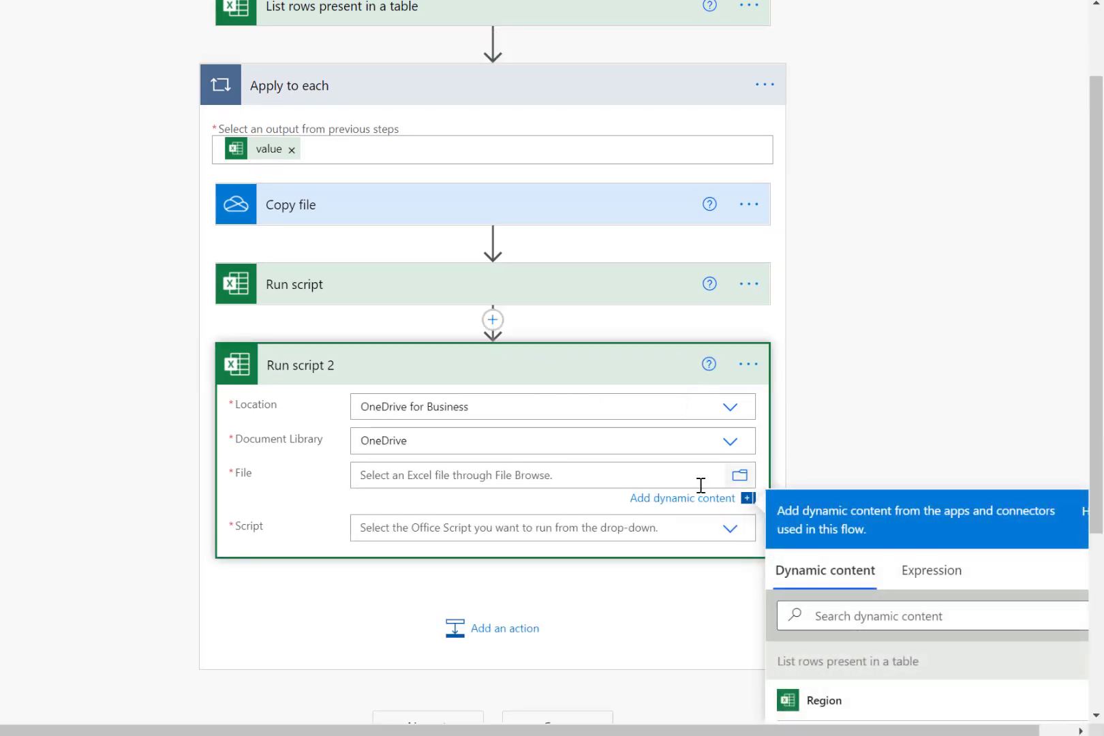
scroll(974, 505, down, 5)
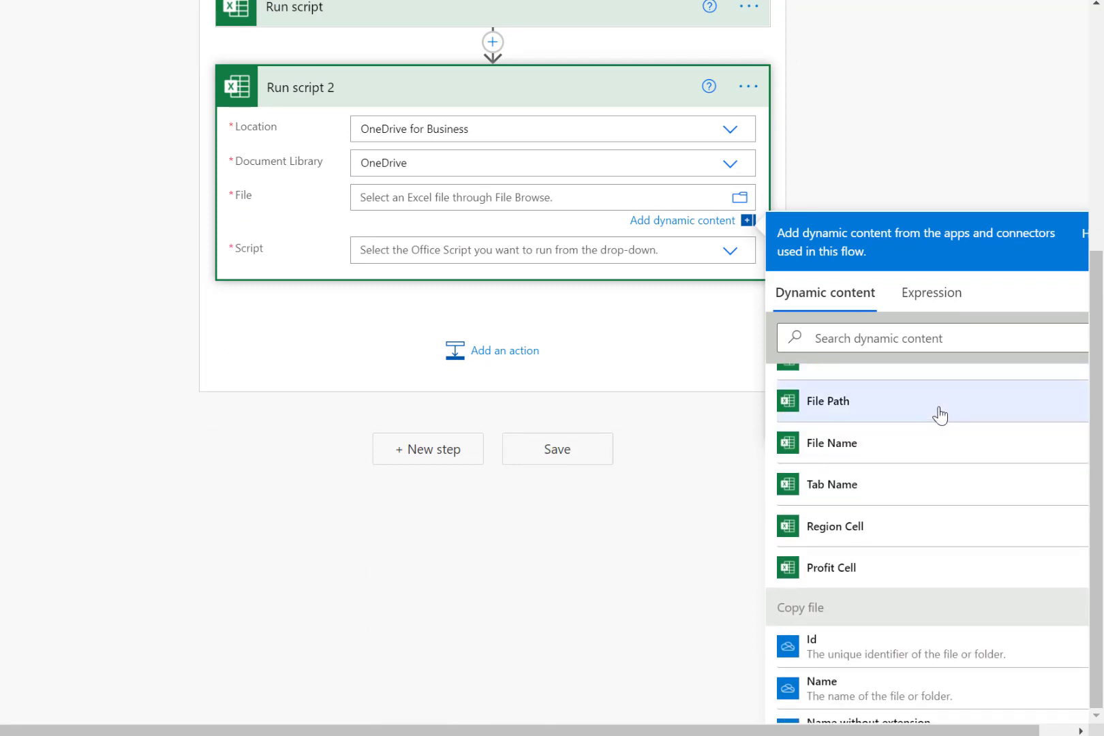
click(939, 415)
click(920, 469)
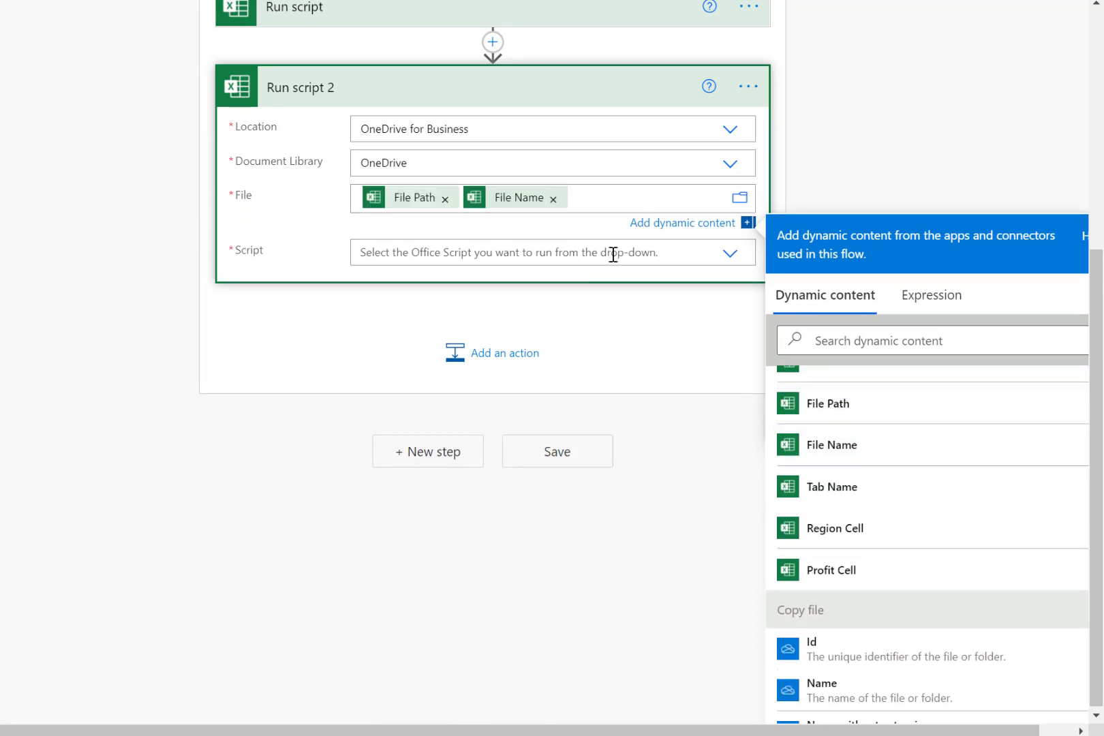
- Choose PA - Copy Paste Values as the Office Script for Run script 2
click(729, 254)
scroll(544, 564, down, 6)
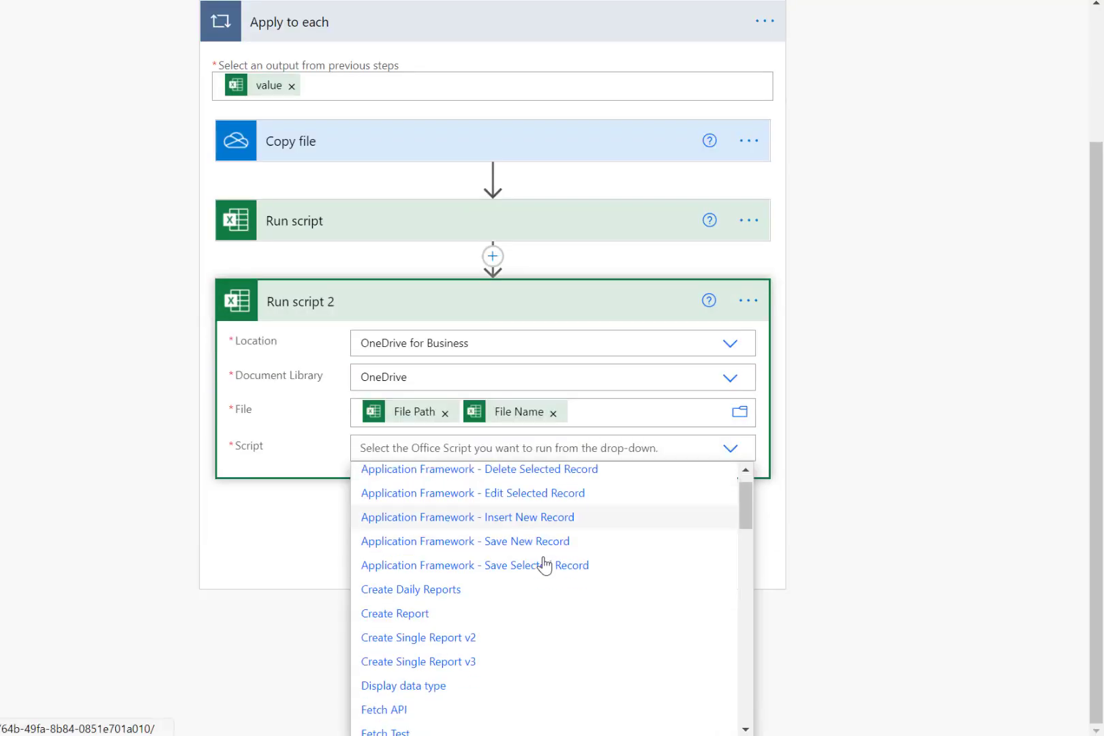
scroll(544, 565, down, 3)
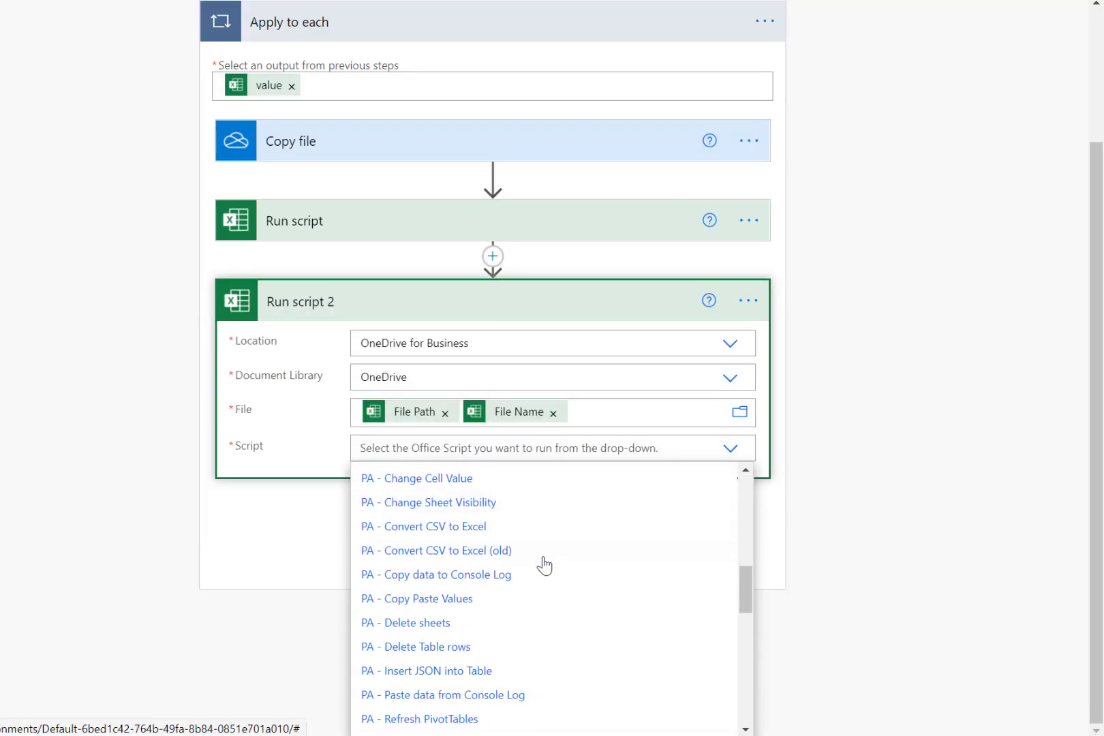
scroll(544, 564, down, 2)
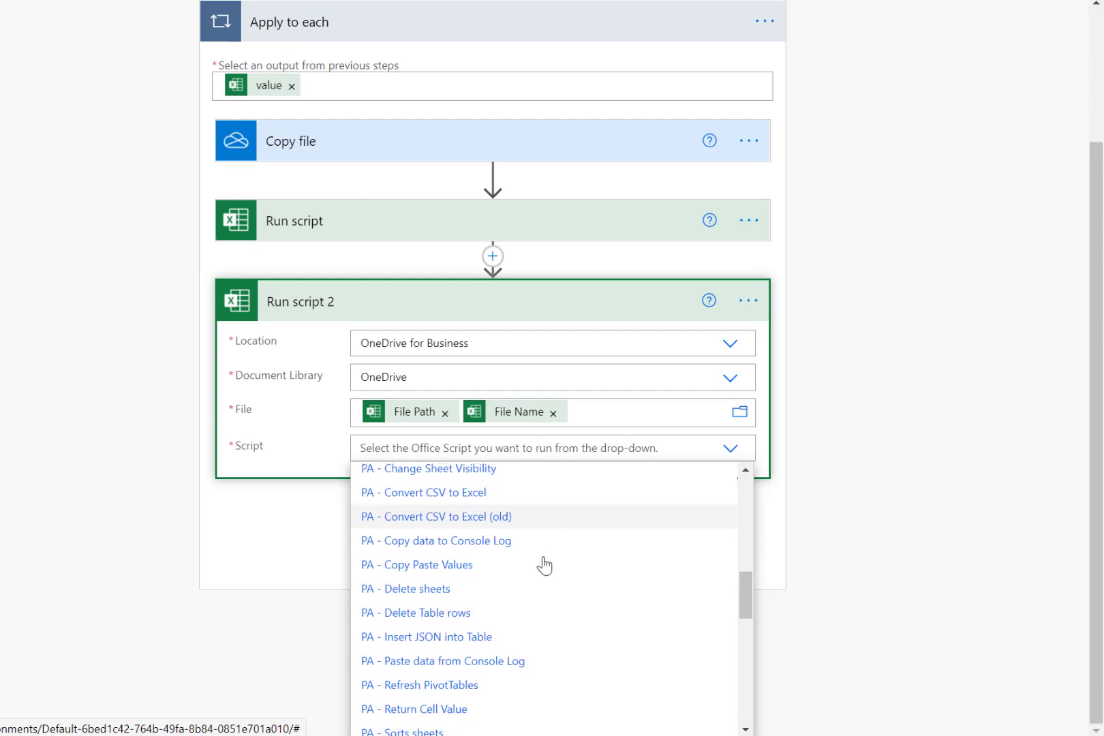
click(469, 566)
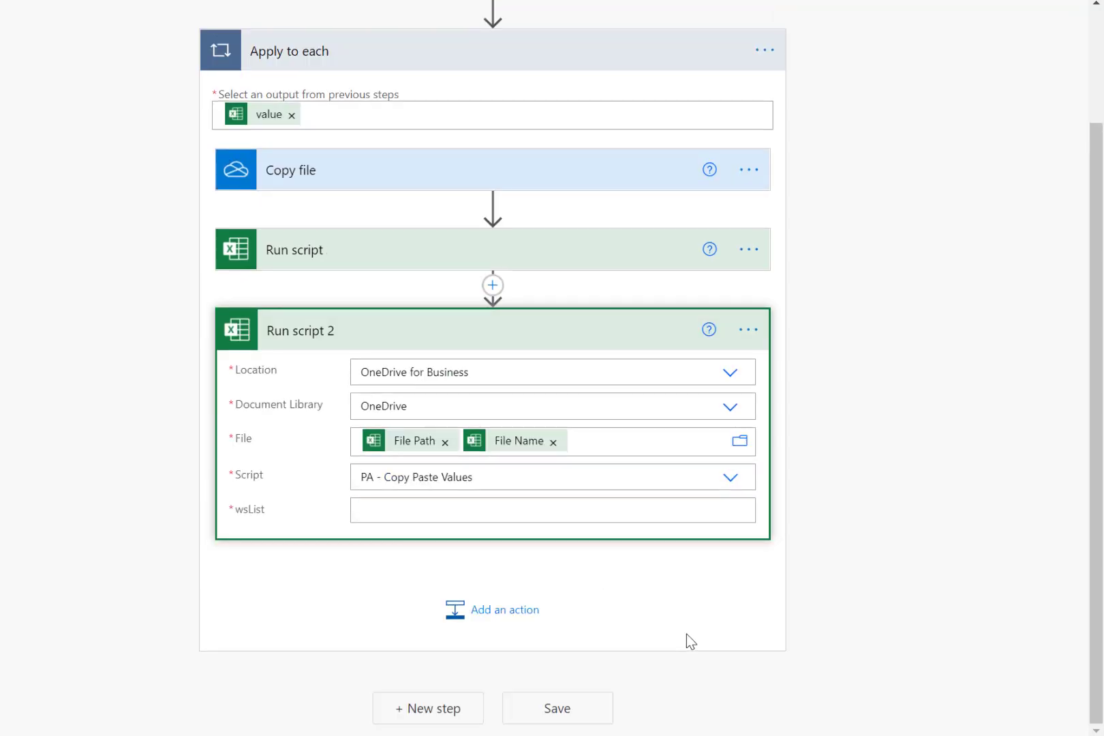
- Fill the wsList parameter of Run script 2 with the Tab Name dynamic value
click(593, 510)
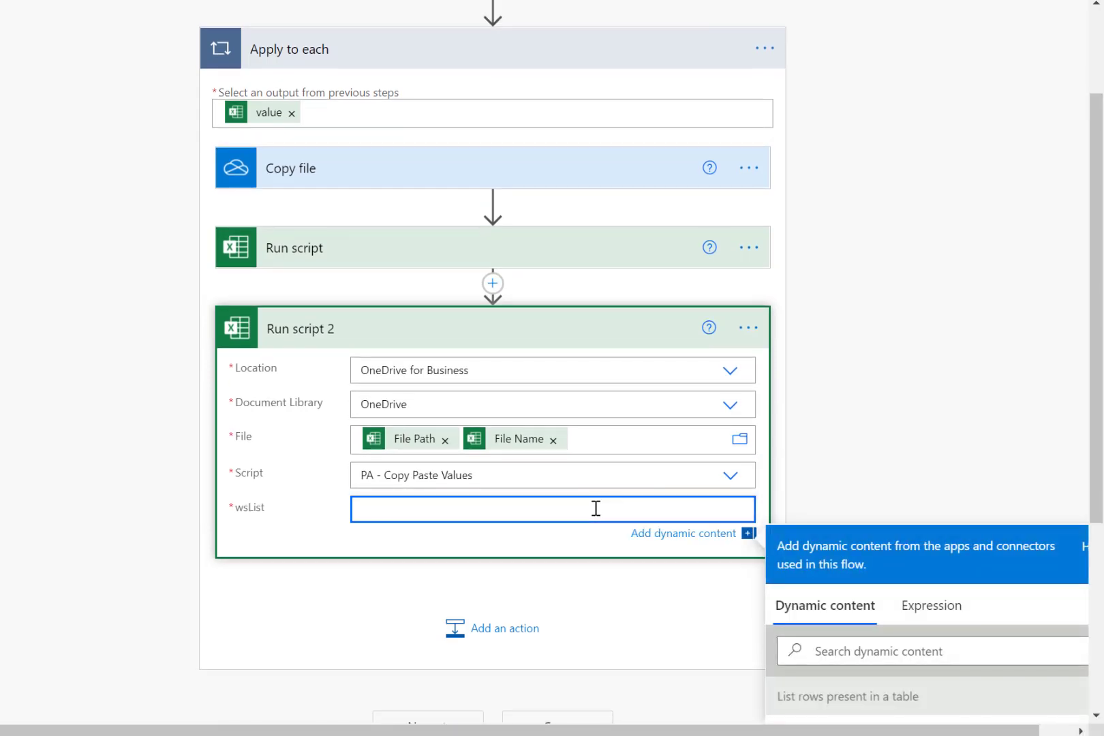
scroll(959, 485, down, 7)
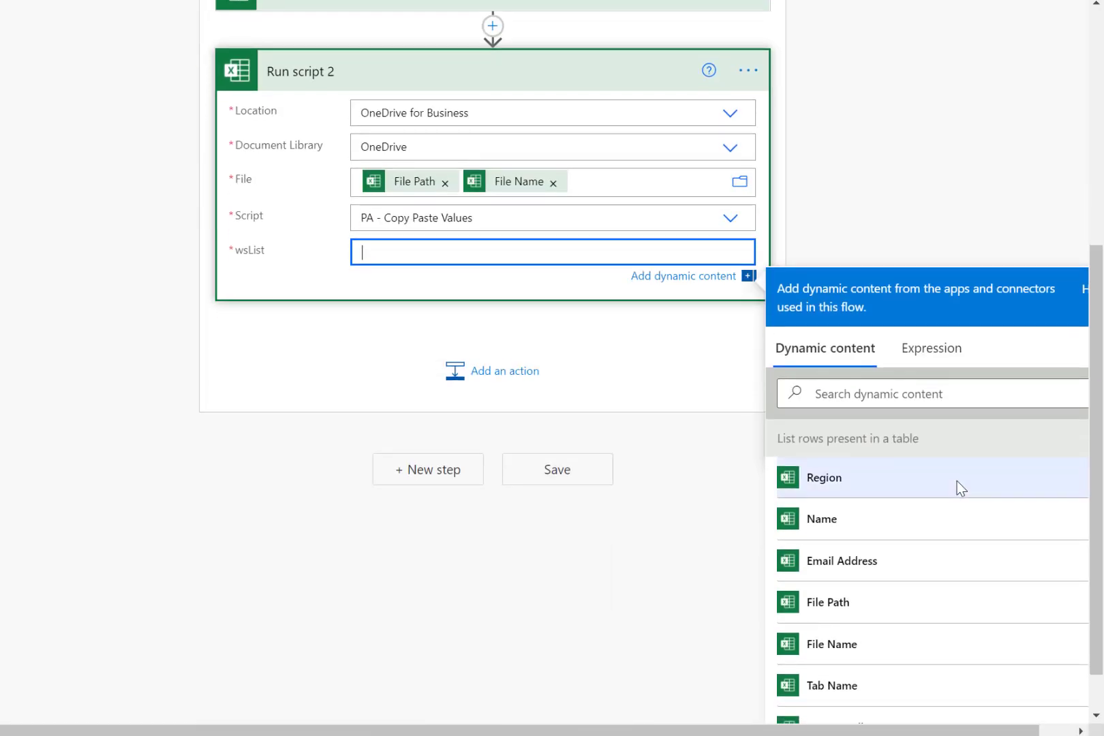
scroll(958, 486, up, 2)
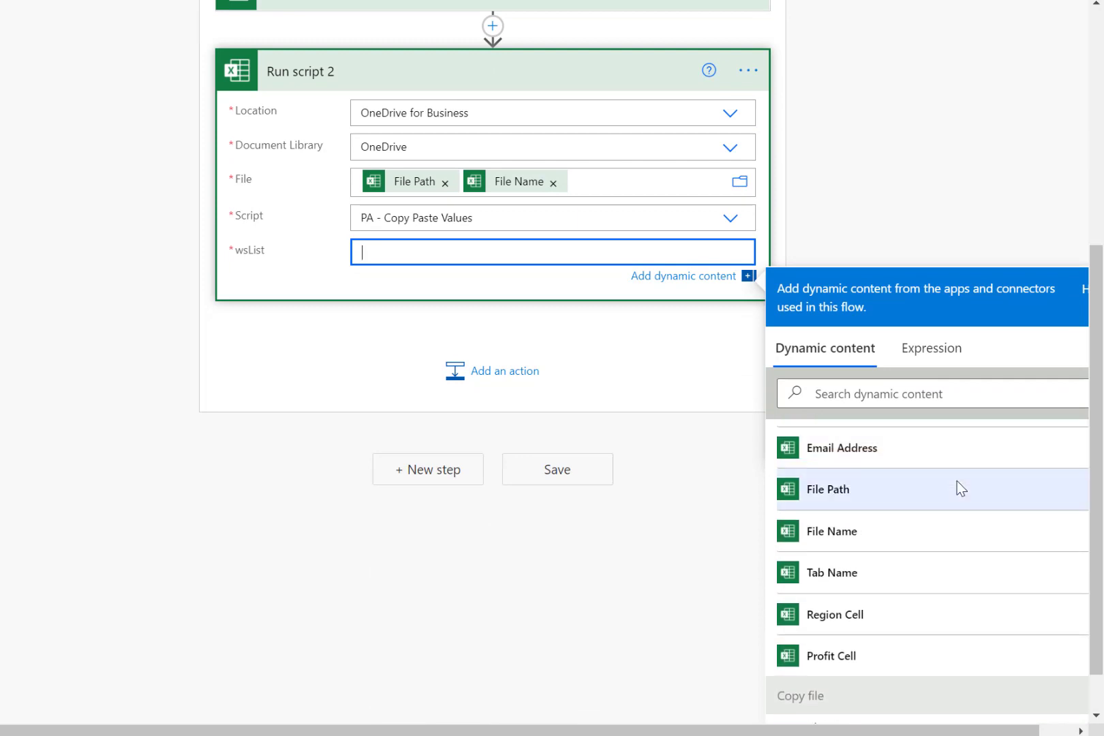
click(858, 575)
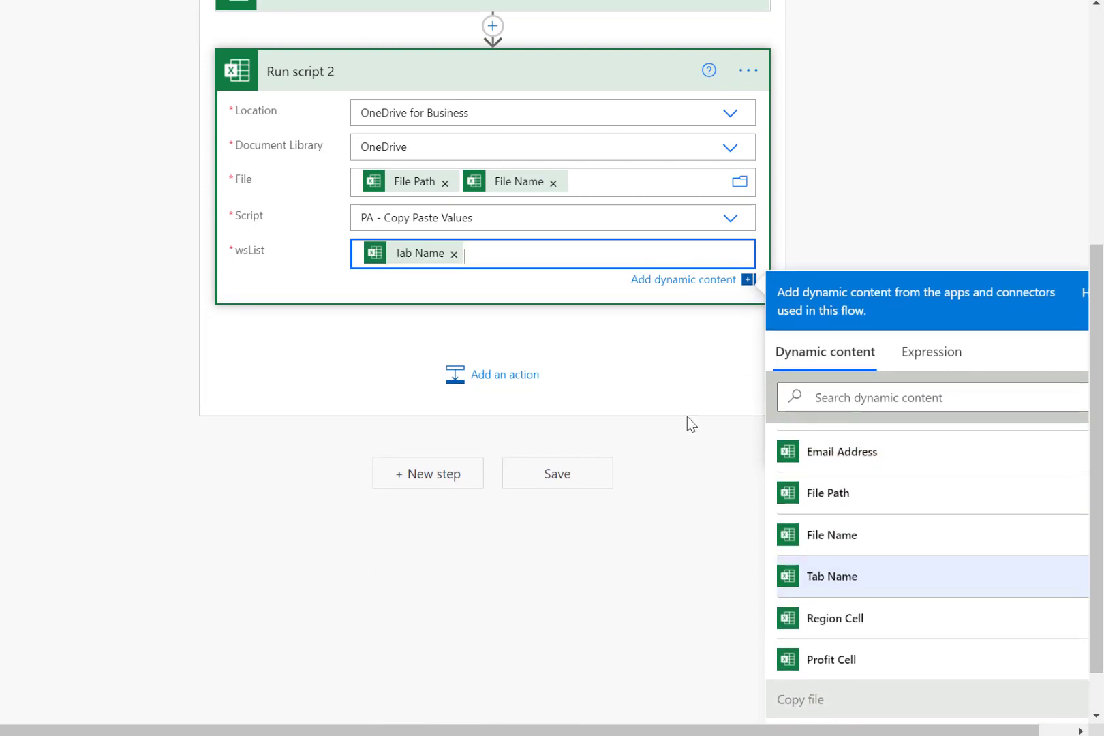
- Add a third Run script action after Run script 2, with location OneDrive for Business and document library OneDrive
click(522, 387)
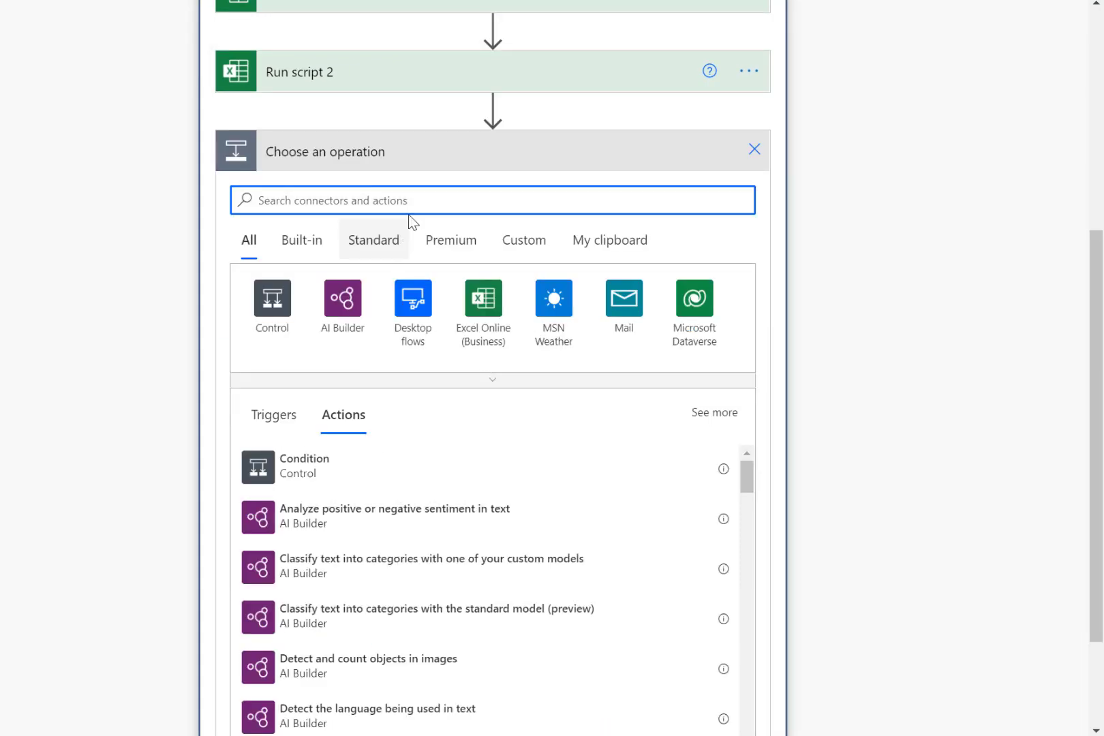
text(Scr)
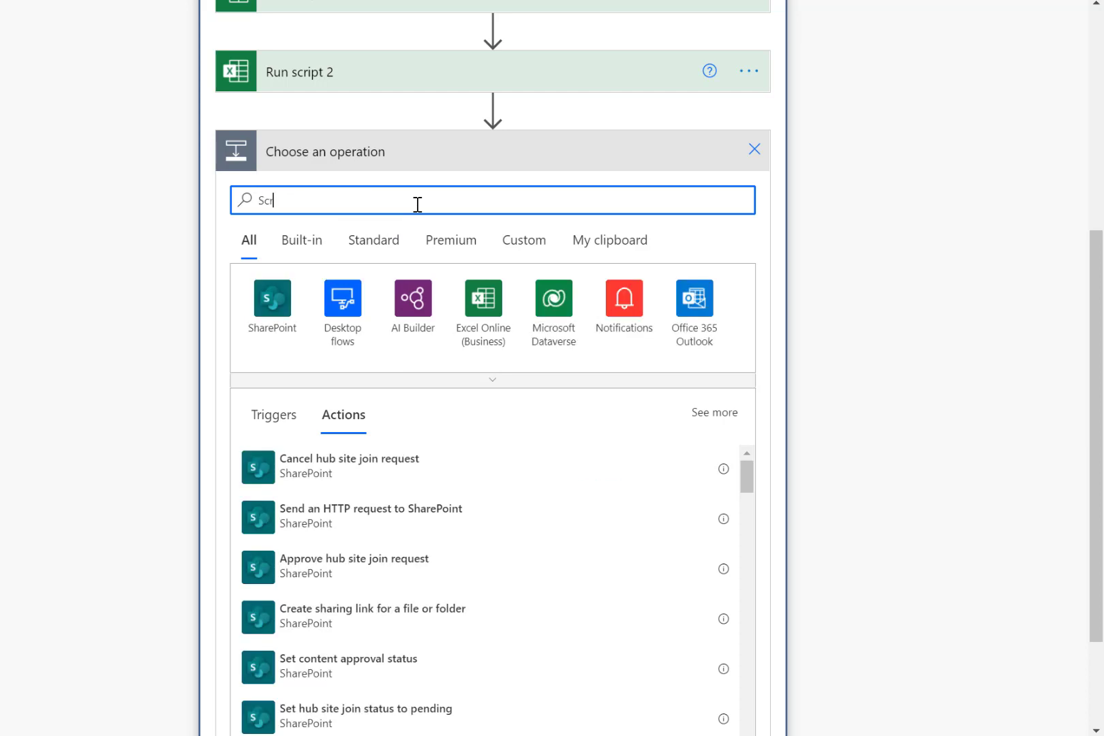
click(338, 465)
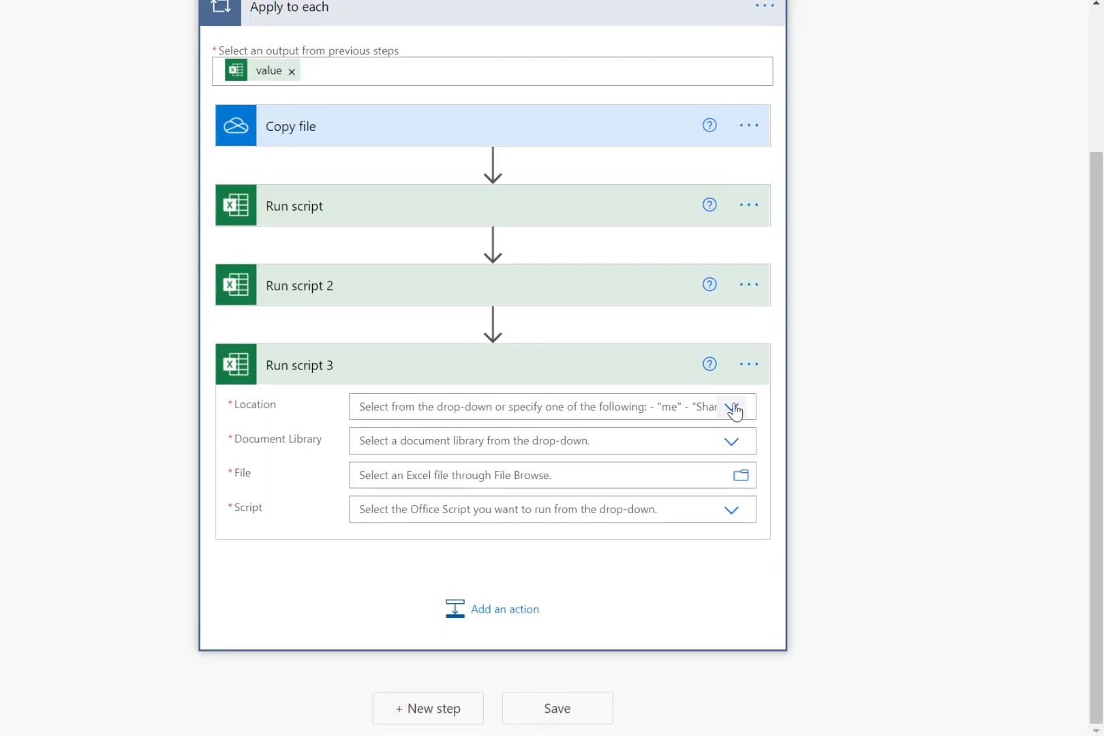
click(732, 408)
click(417, 438)
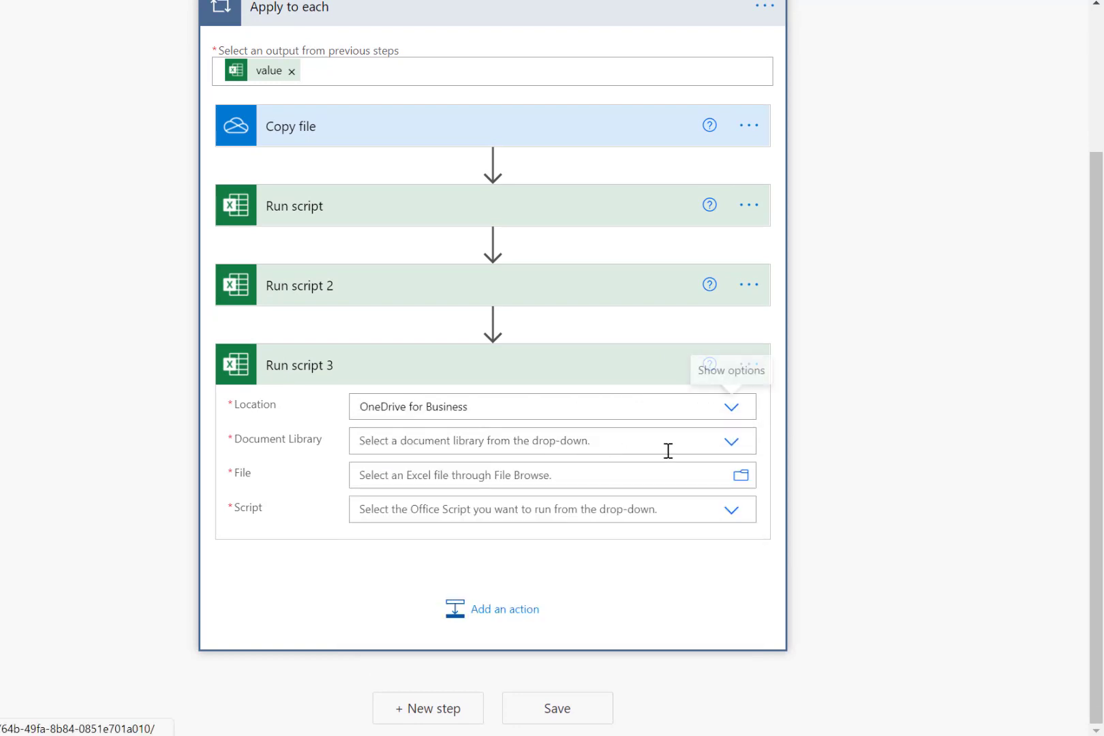
click(733, 443)
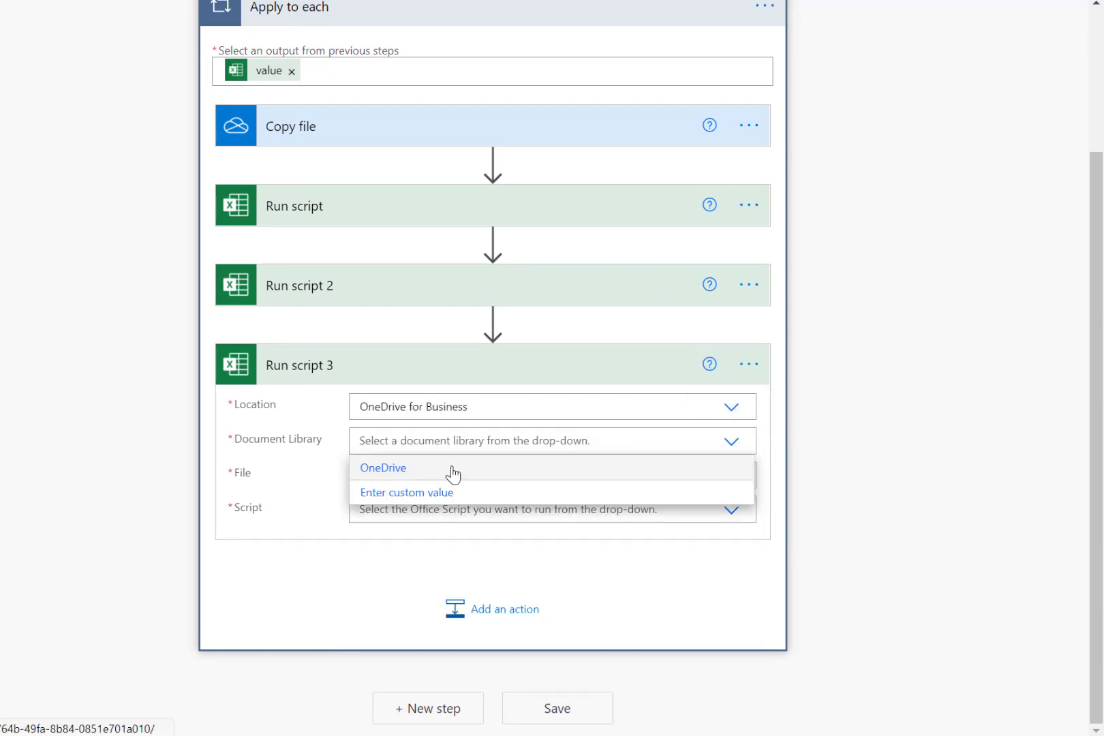
click(451, 471)
- Set the file of Run script 3 to the dynamic values File Path followed by File Name
click(741, 477)
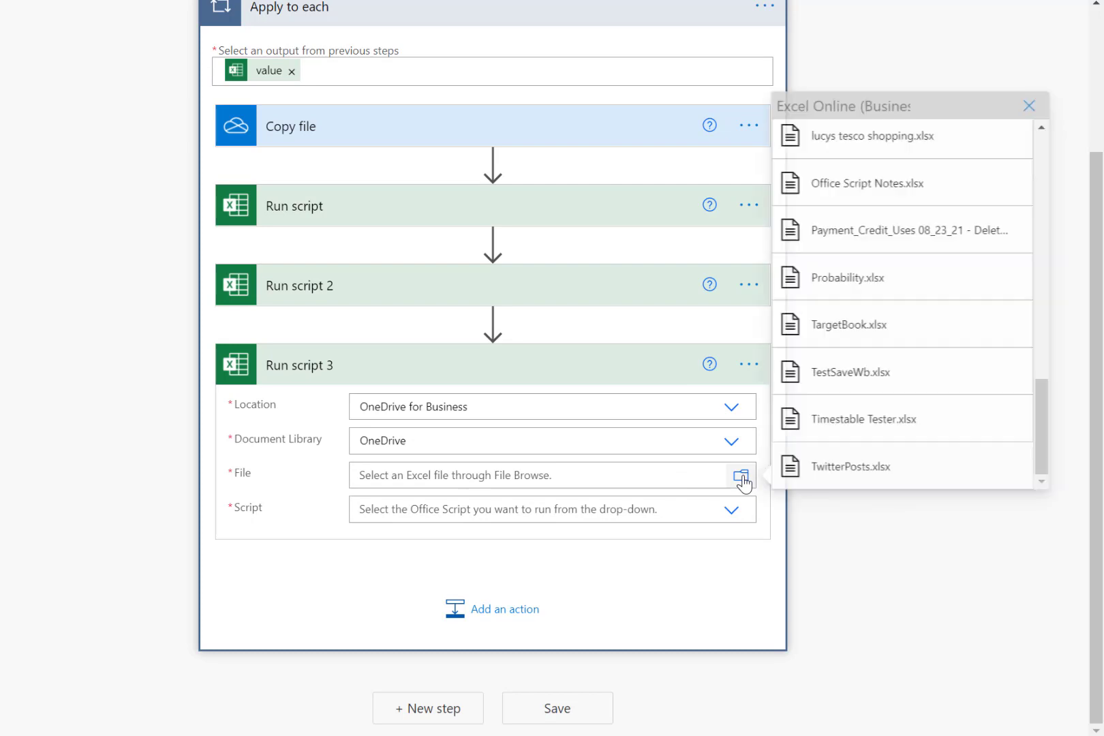
click(670, 476)
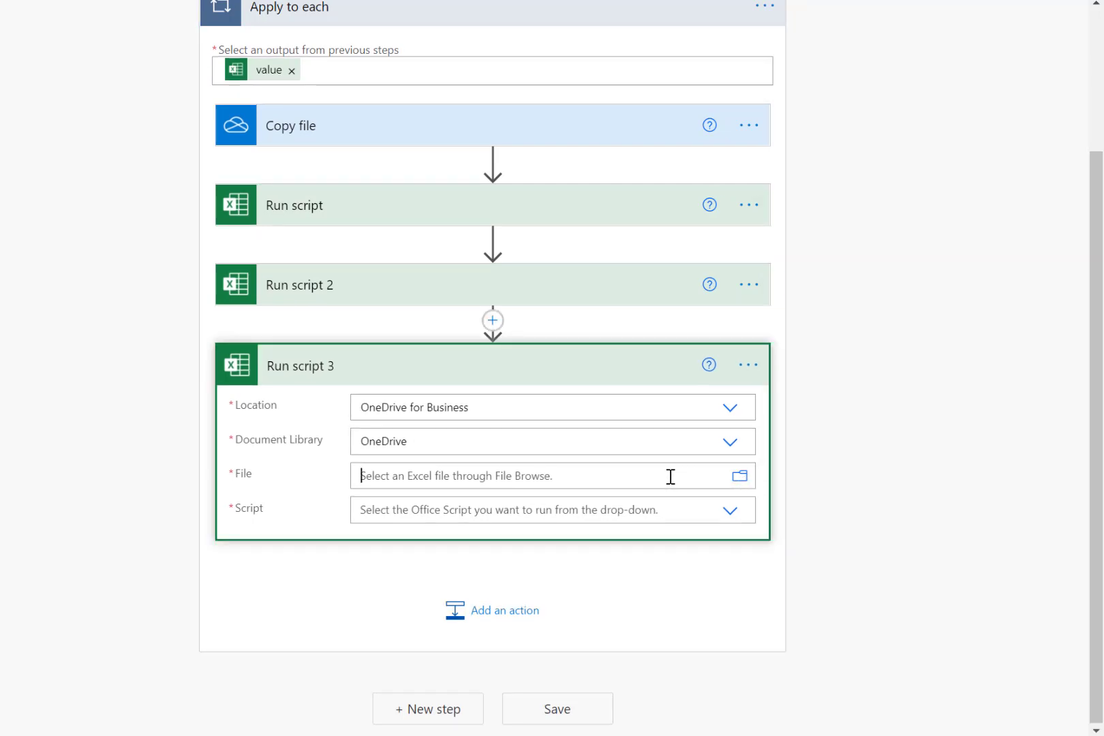
scroll(939, 470, down, 4)
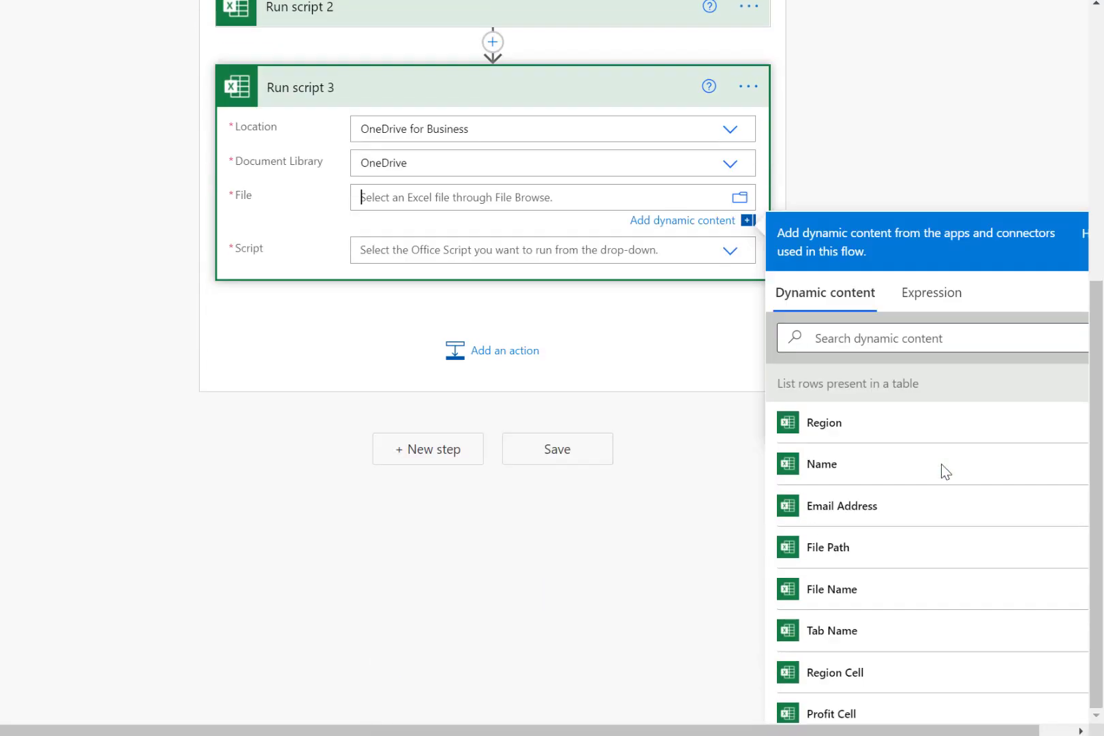
click(929, 564)
click(913, 599)
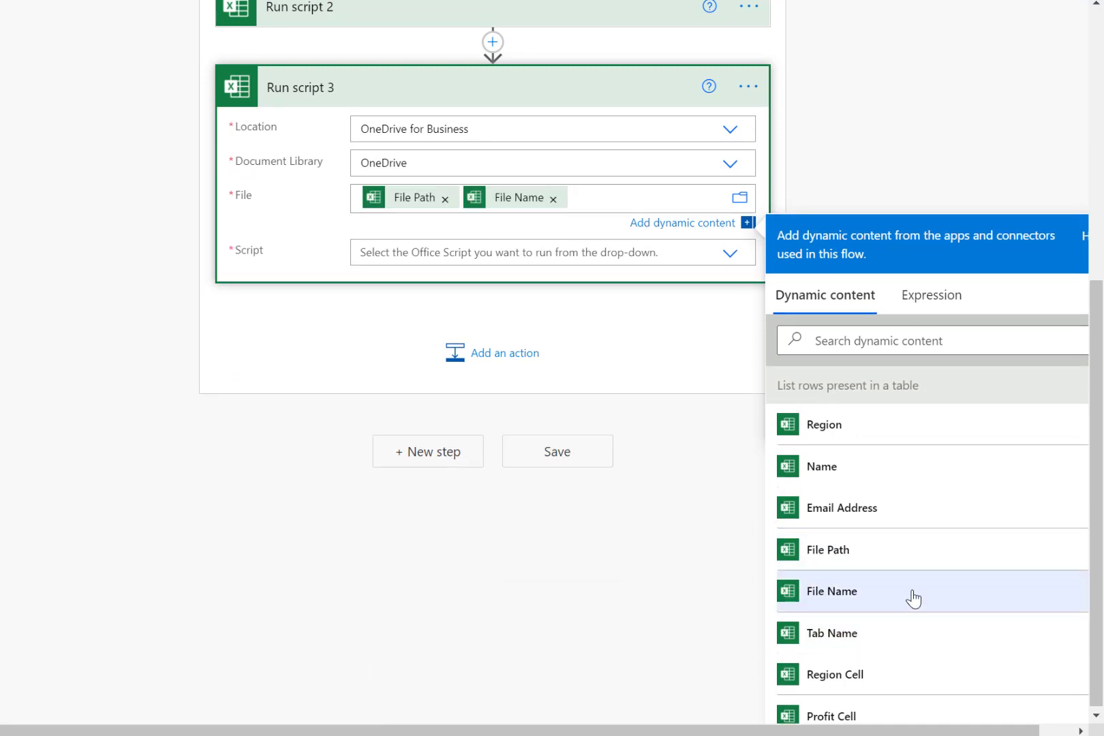
- Choose PA - Delete sheets as the Office Script for Run script 3
click(727, 258)
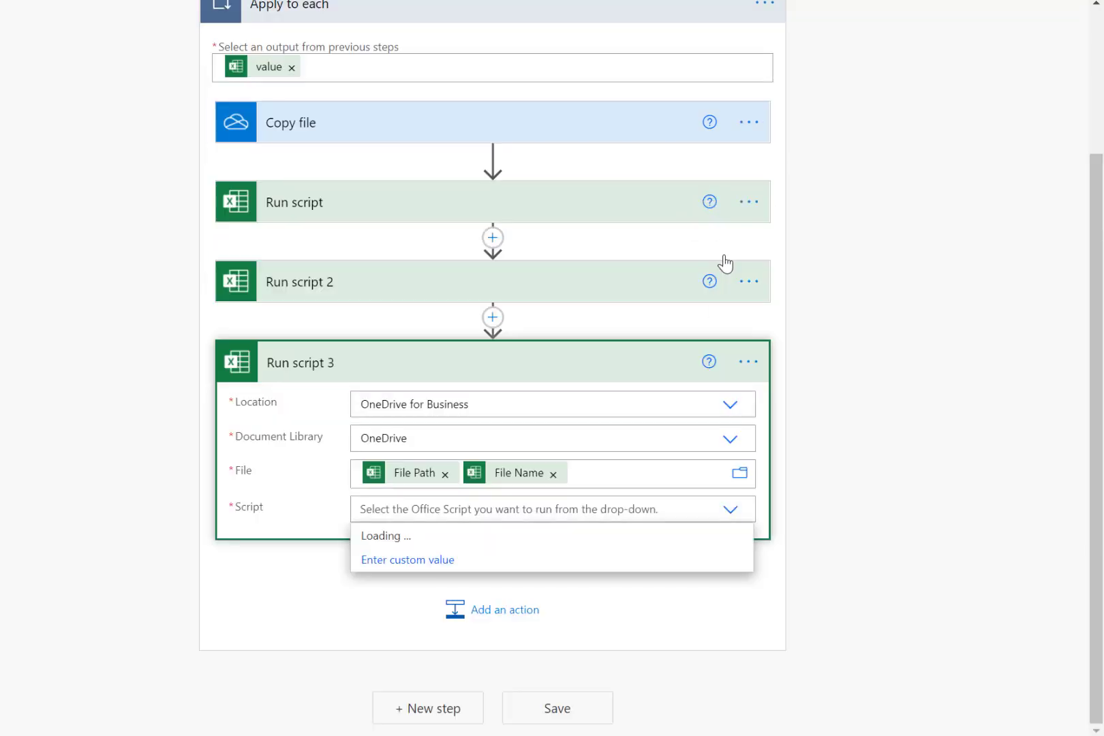
scroll(599, 458, down, 1)
scroll(592, 525, down, 1)
scroll(595, 526, down, 6)
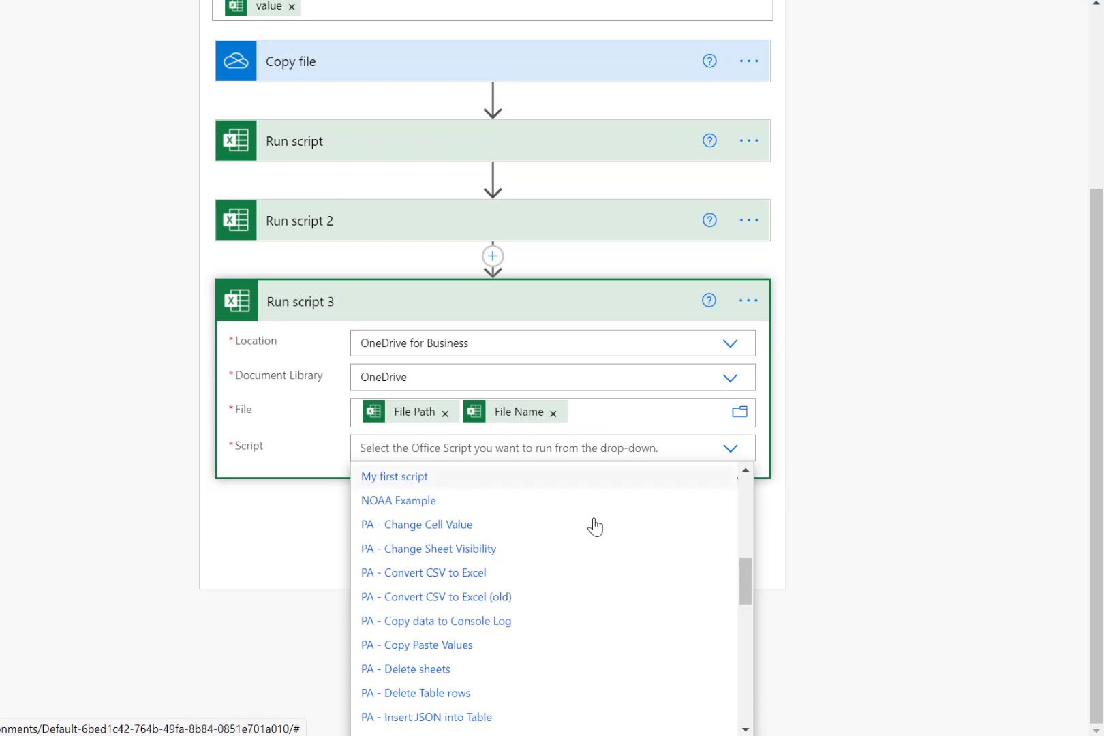
scroll(595, 526, down, 1)
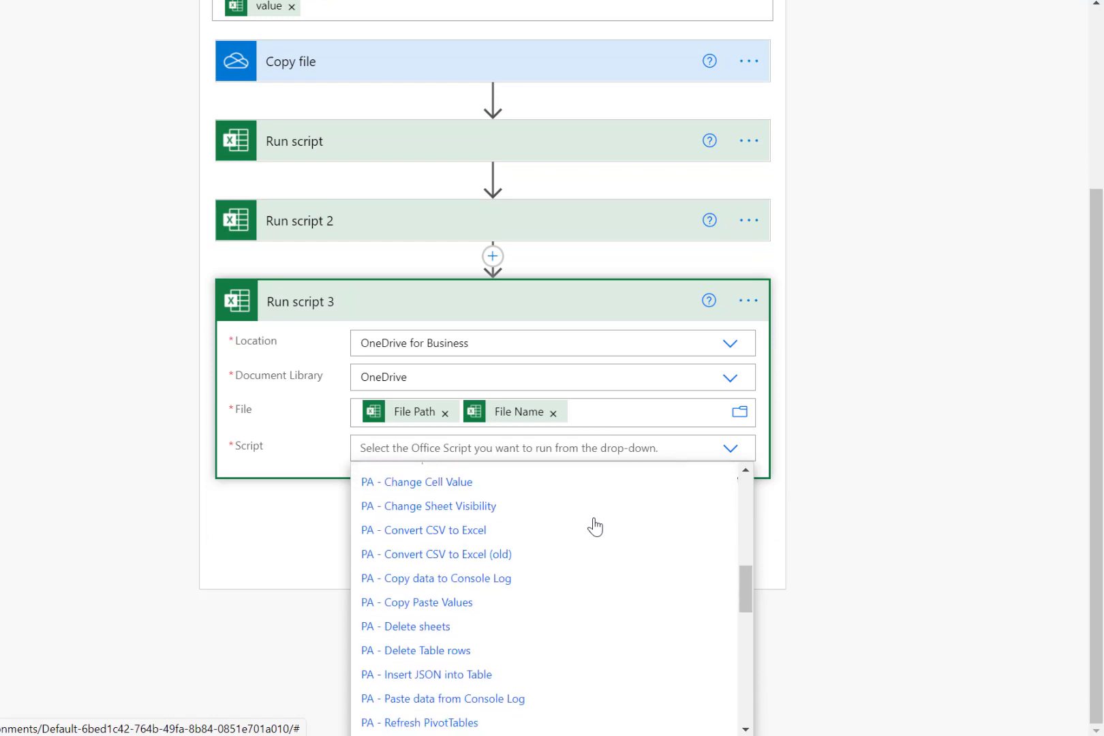
click(427, 626)
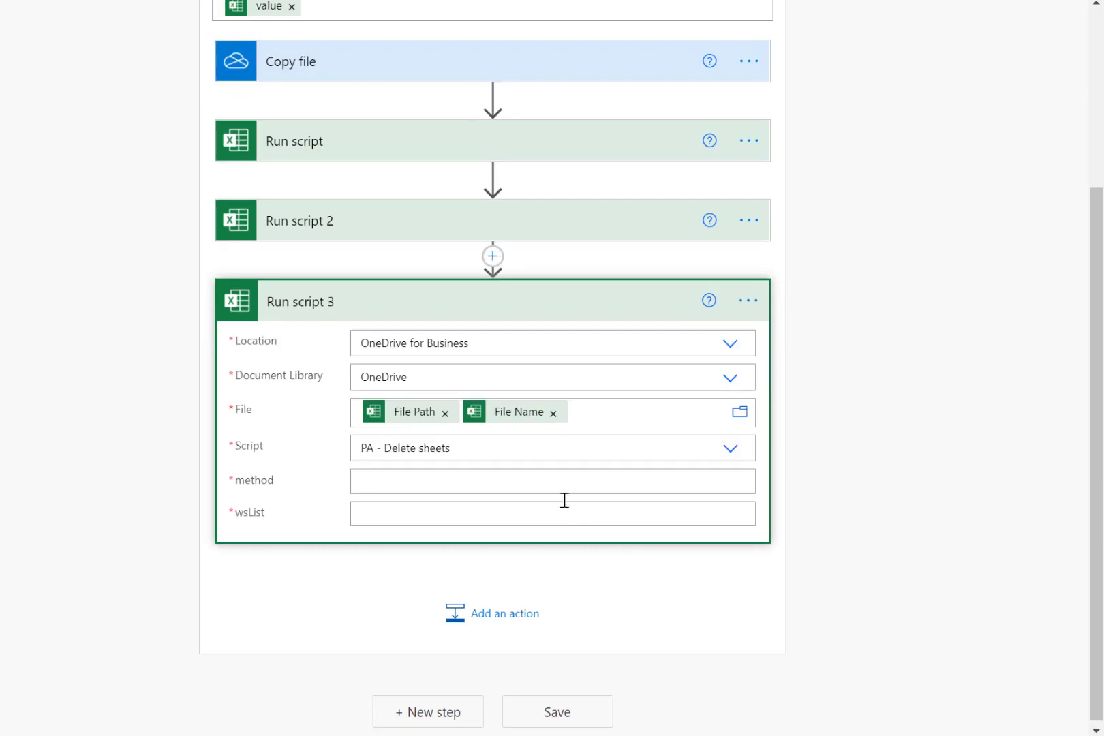
- Set the method parameter of Run script 3 to Unlisted and fill wsList with the Tab Name dynamic value
click(555, 480)
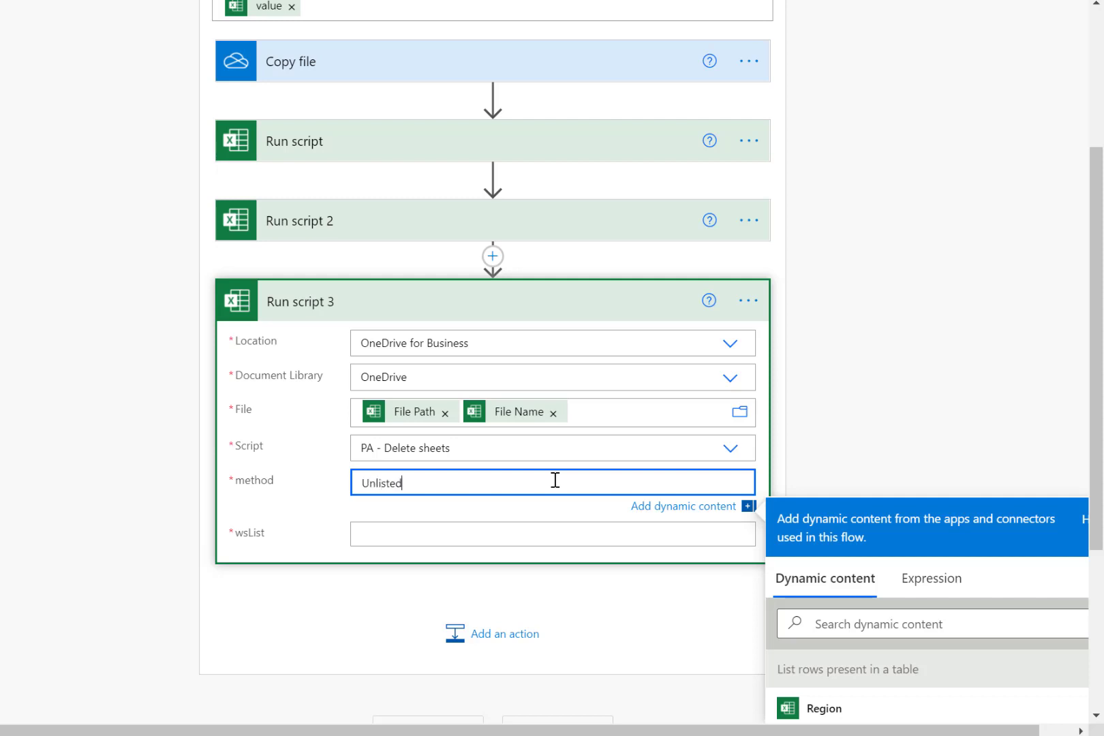
scroll(704, 498, down, 2)
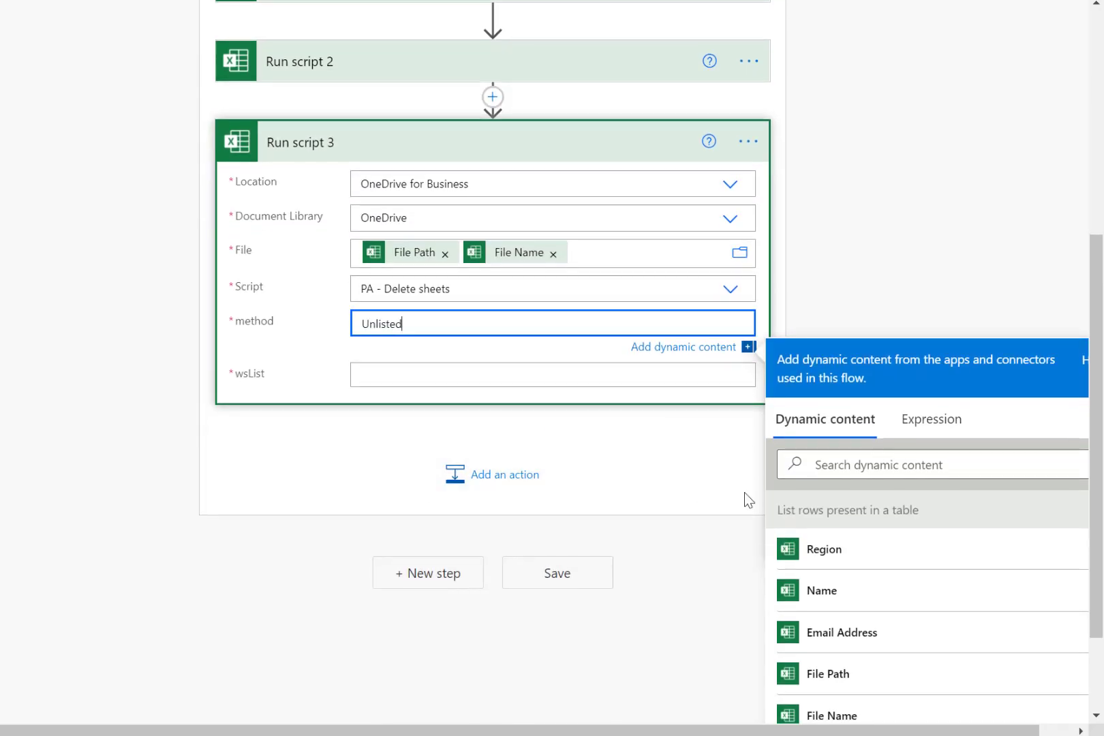
click(516, 374)
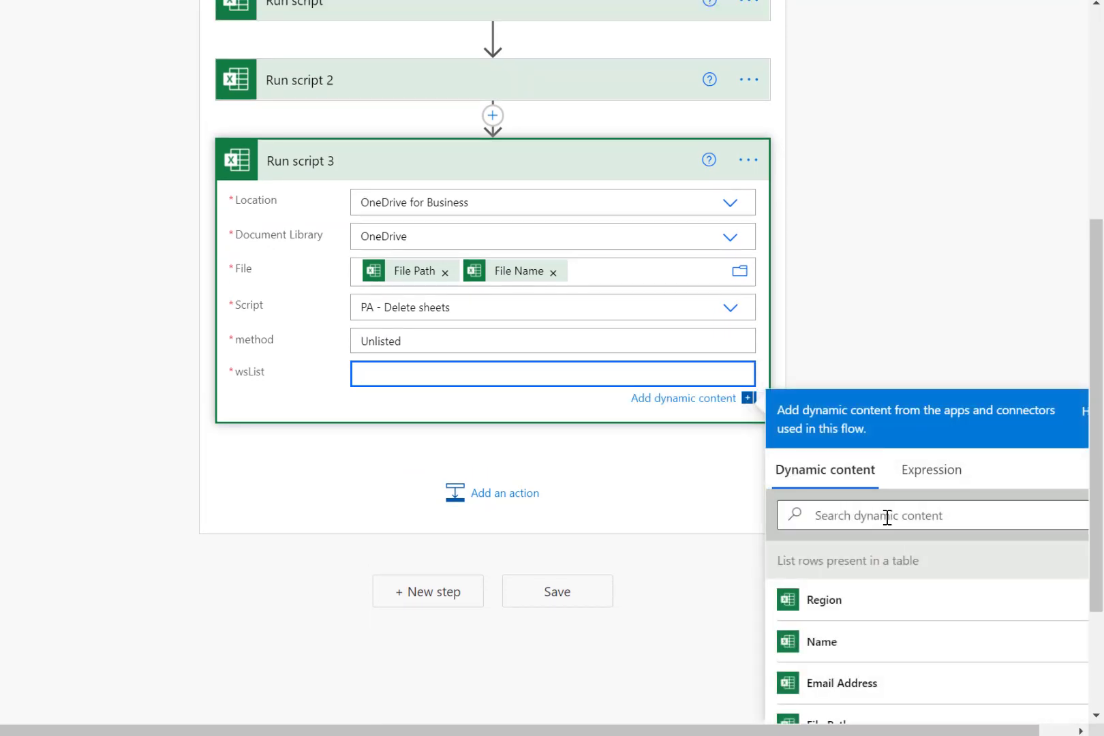
scroll(927, 608, down, 1)
scroll(927, 609, up, 1)
scroll(925, 609, down, 3)
click(927, 611)
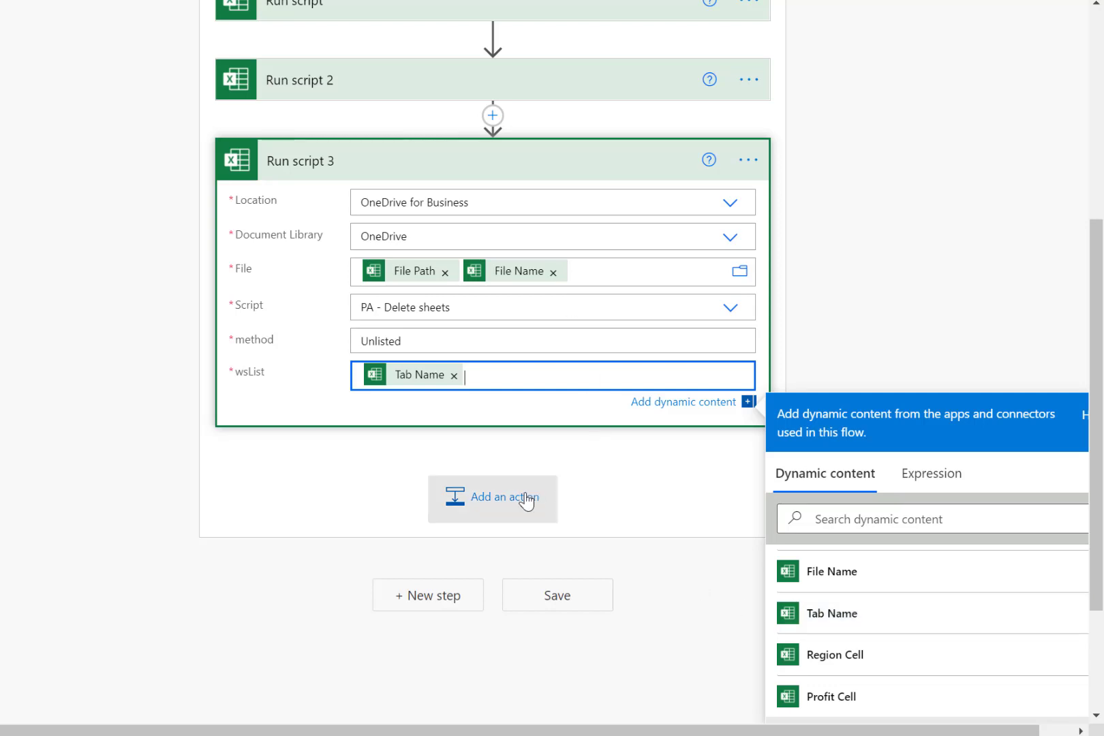
- Add a fourth Run script action after Run script 3, with location OneDrive for Business and document library OneDrive
click(502, 511)
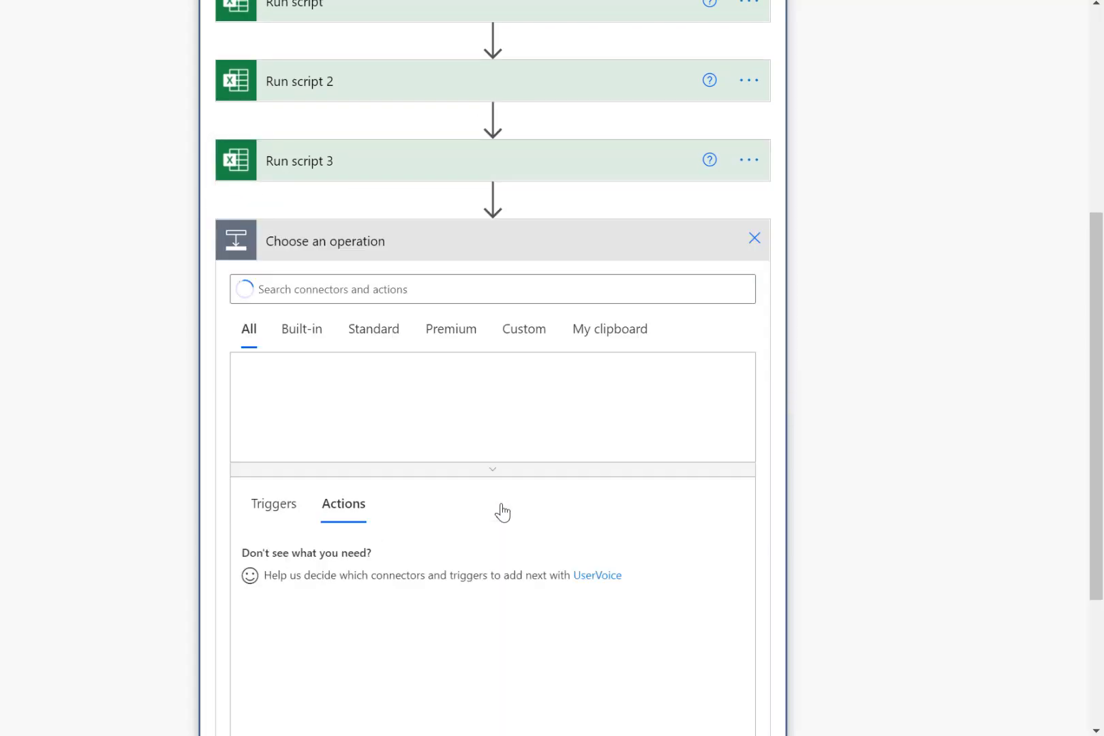
text(Script)
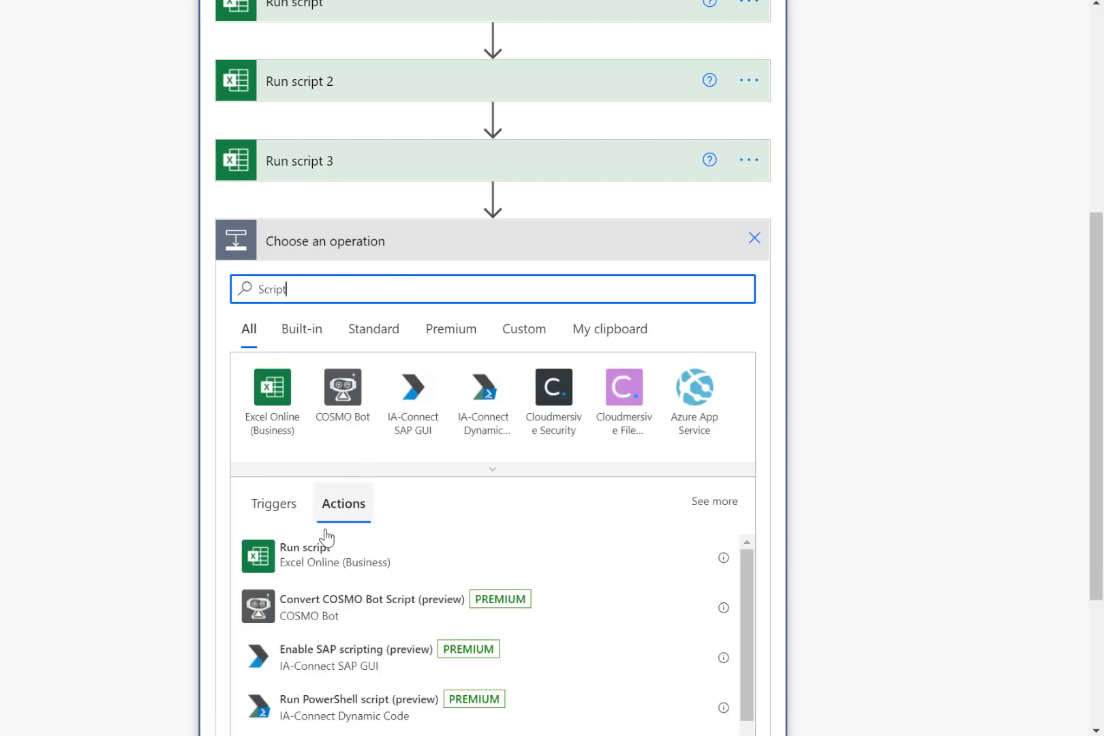
click(317, 556)
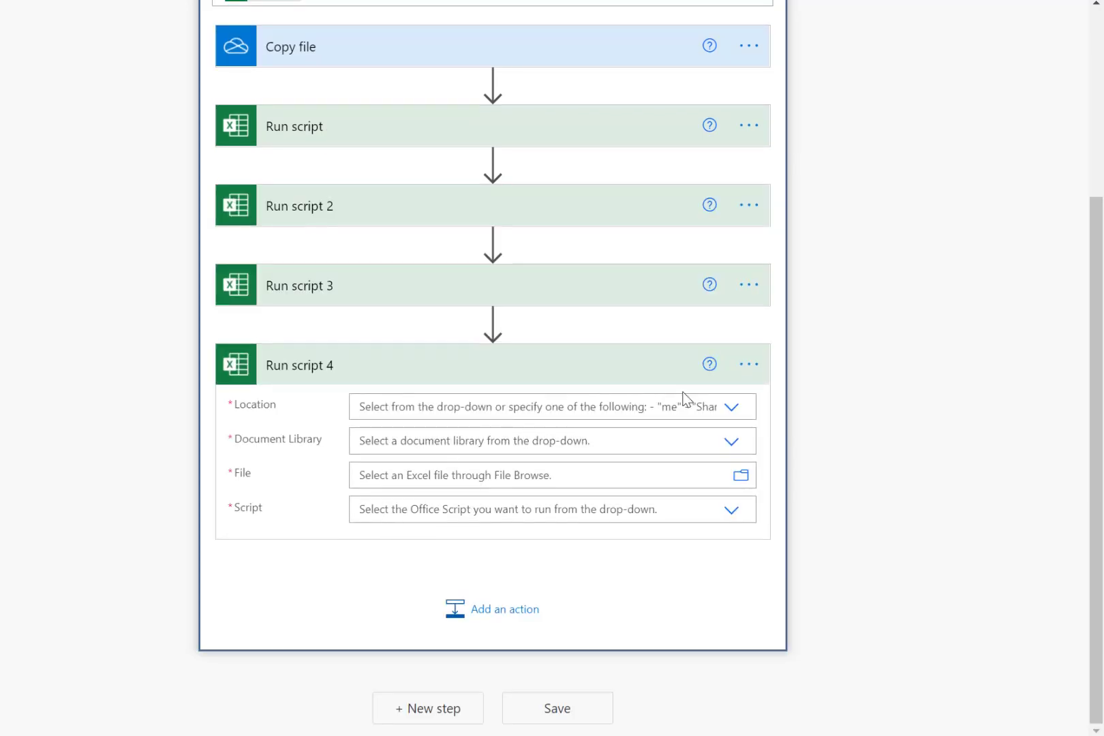
click(731, 409)
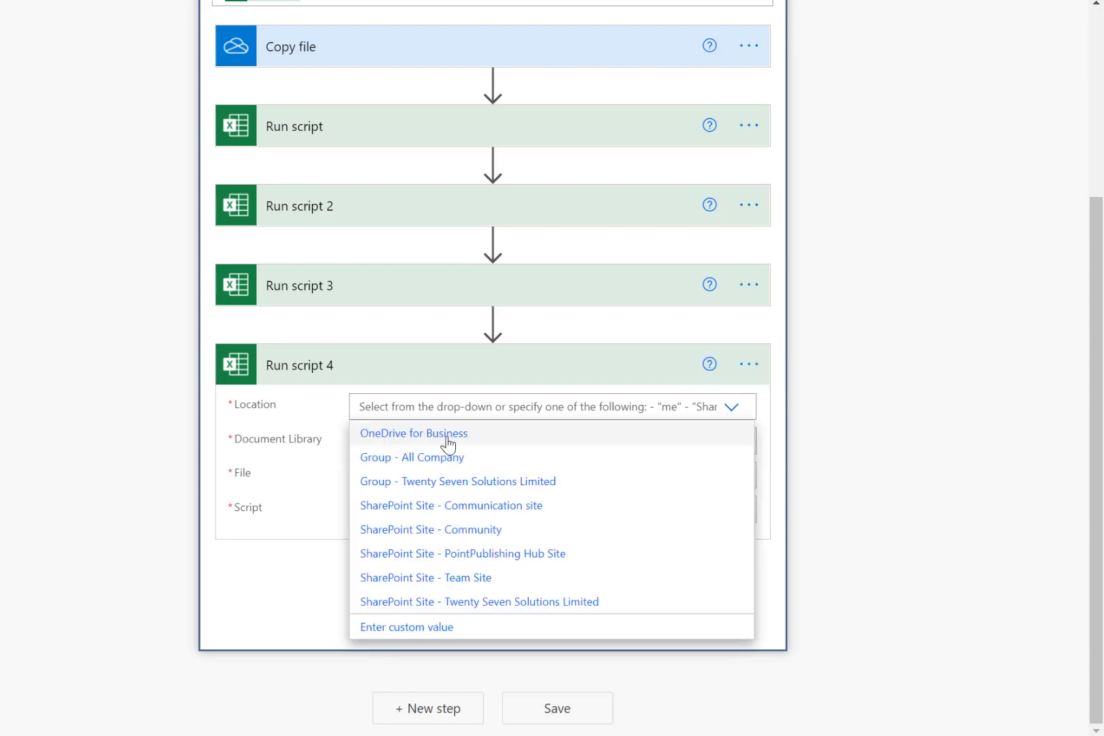
click(451, 440)
click(732, 444)
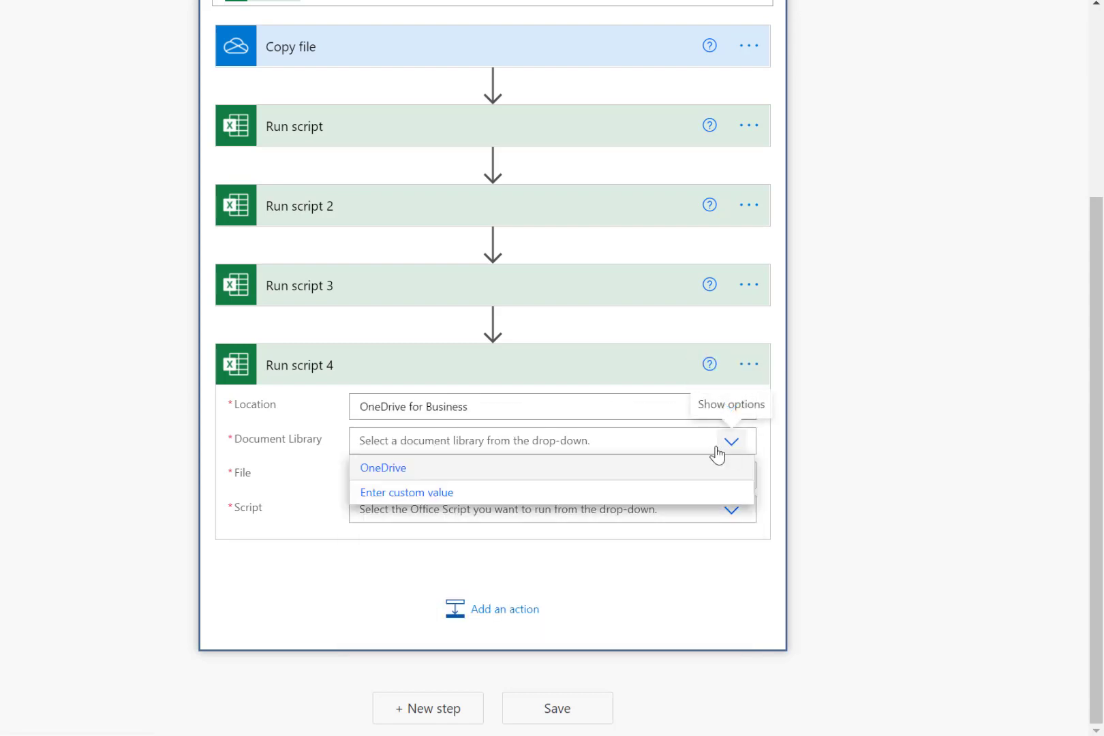
click(451, 474)
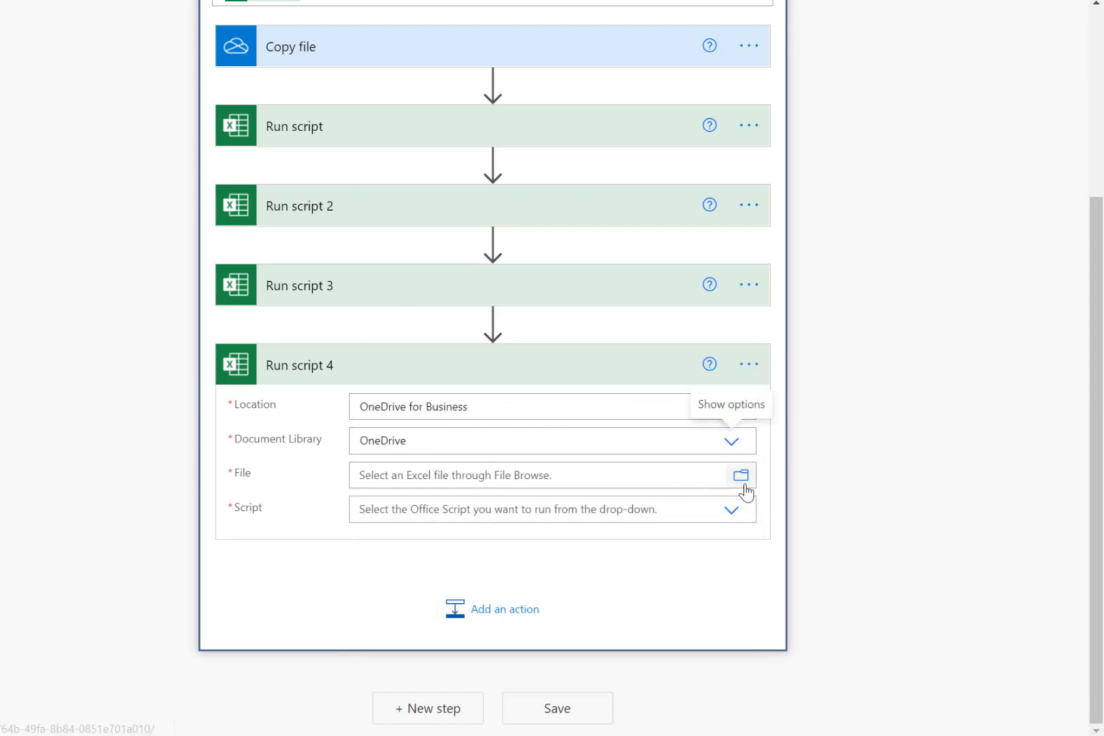
- Set the file of Run script 4 to the dynamic values File Path followed by File Name
click(683, 473)
scroll(978, 583, down, 1)
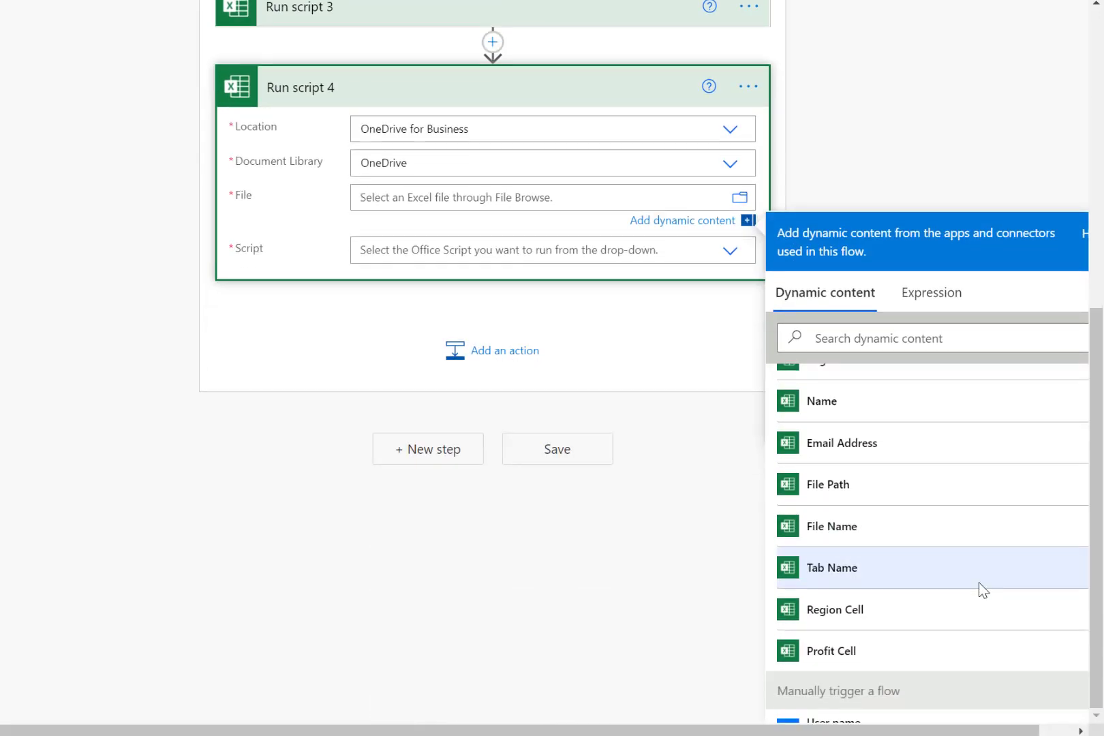
click(921, 496)
click(914, 540)
- Choose PA - Return Cell Value as the Office Script for Run script 4
click(730, 252)
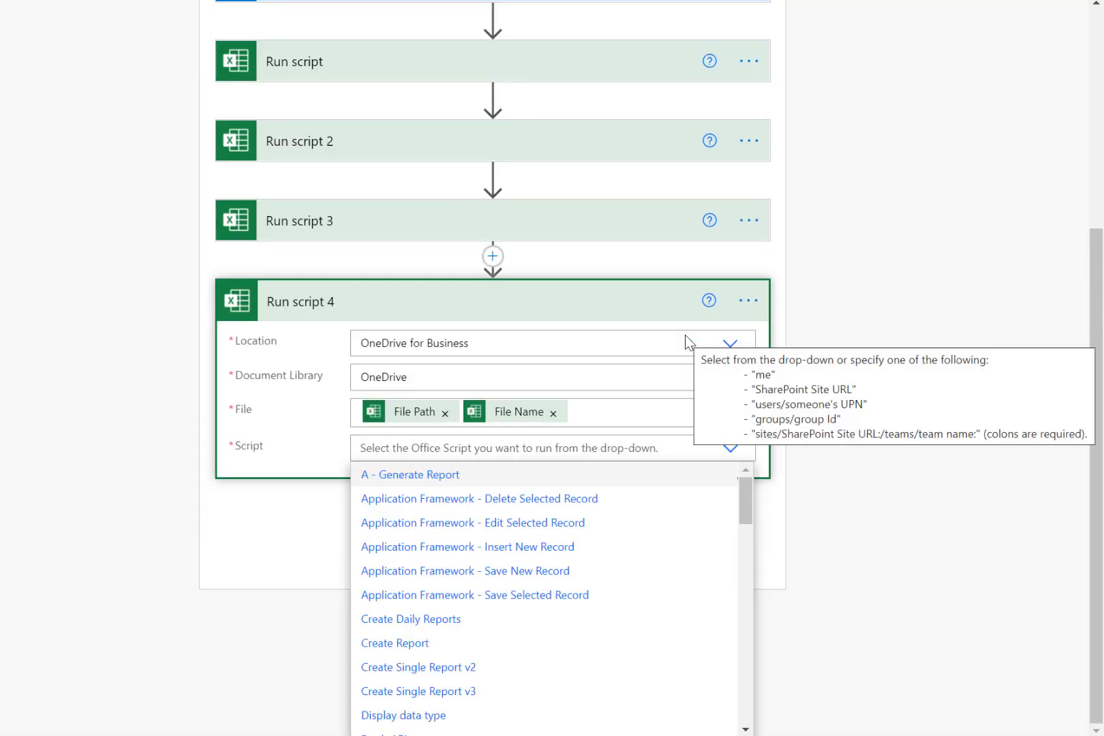
scroll(563, 530, down, 7)
scroll(562, 531, down, 4)
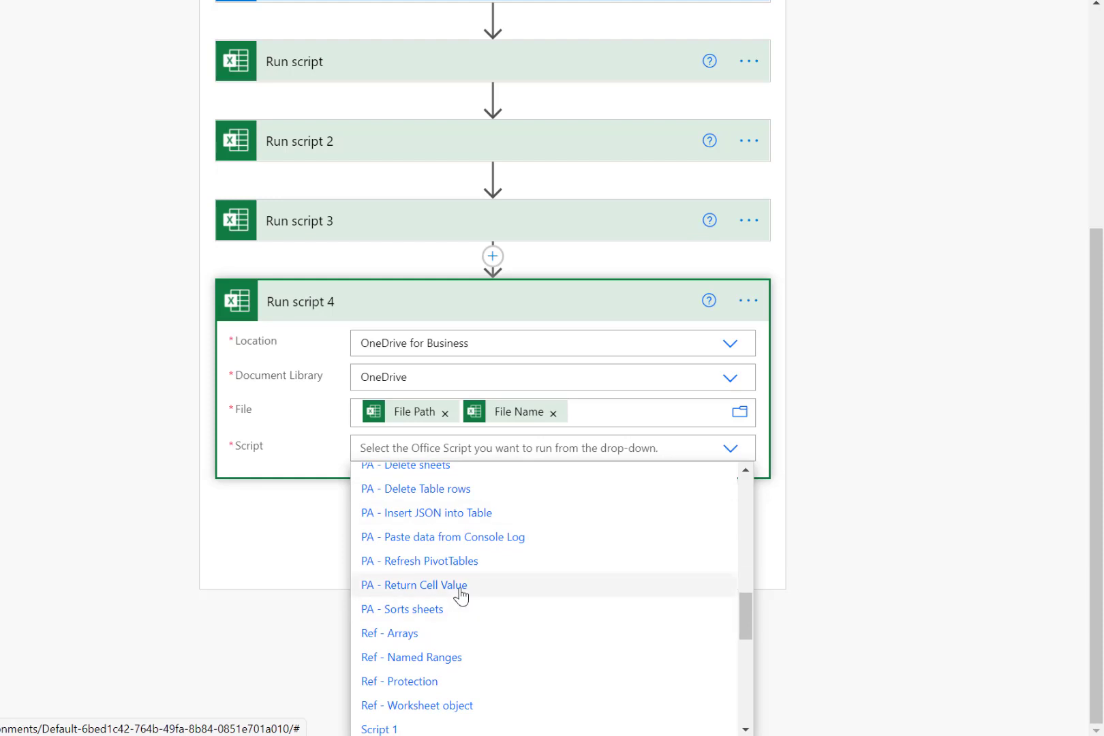
click(460, 591)
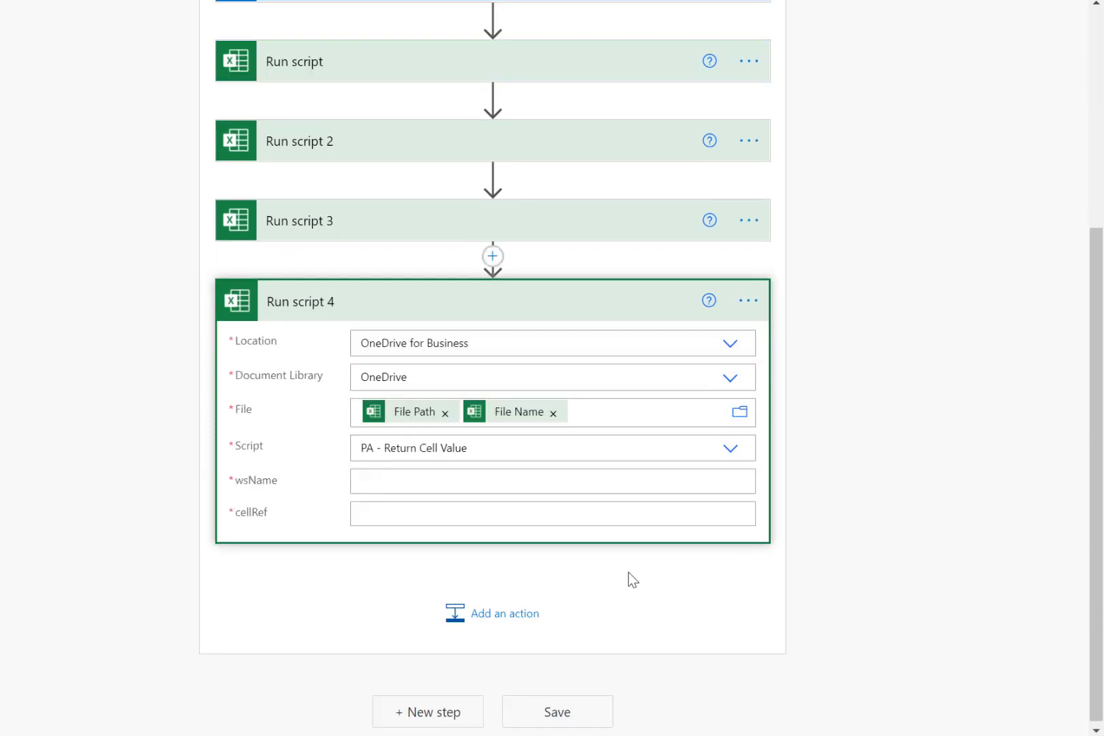
- Fill wsName of Run script 4 with the Tab Name dynamic value and cellRef with Profit Cell
click(544, 481)
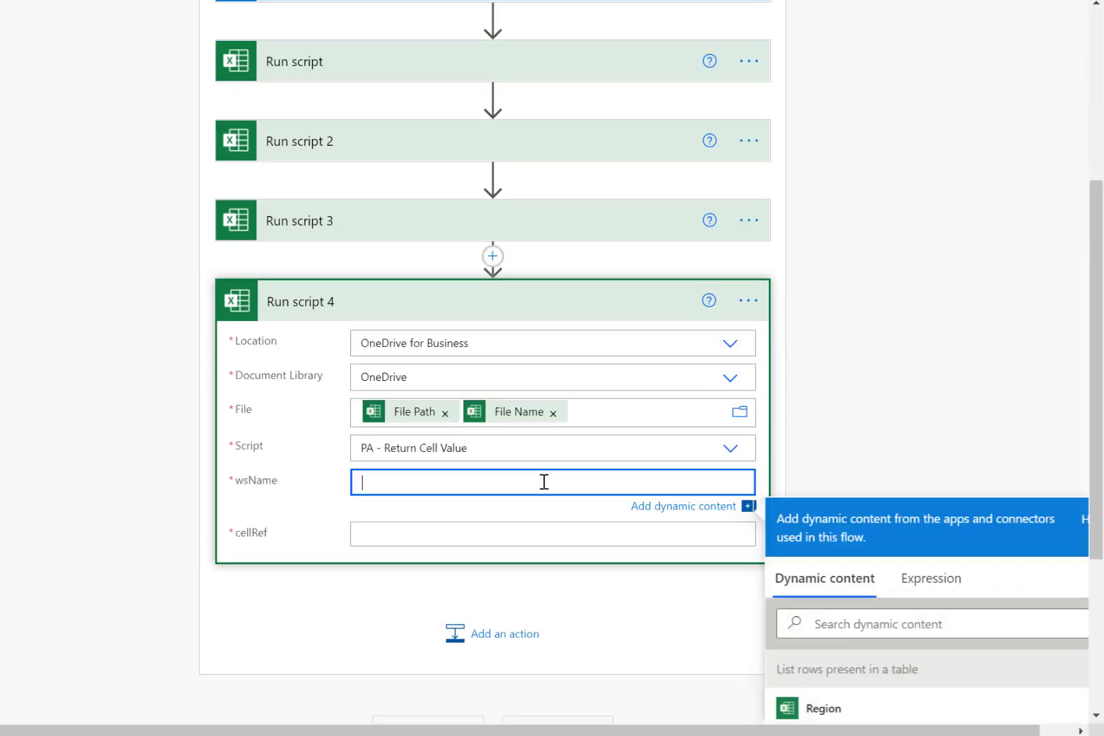
scroll(870, 565, down, 5)
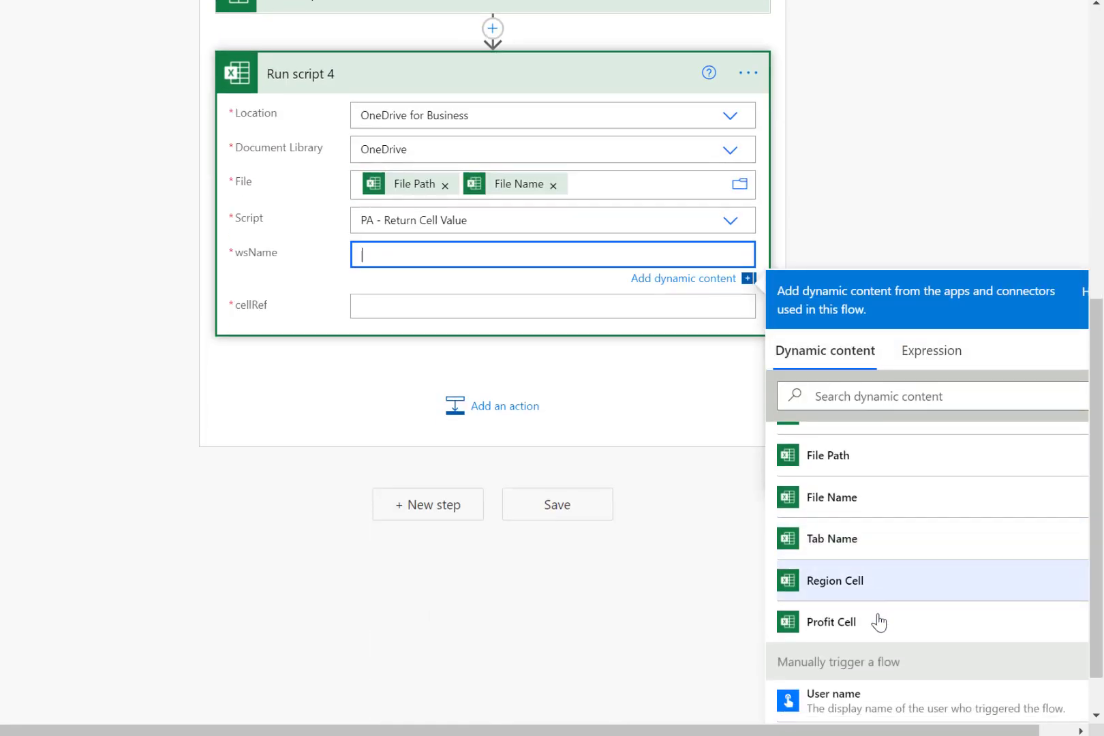
scroll(907, 574, up, 1)
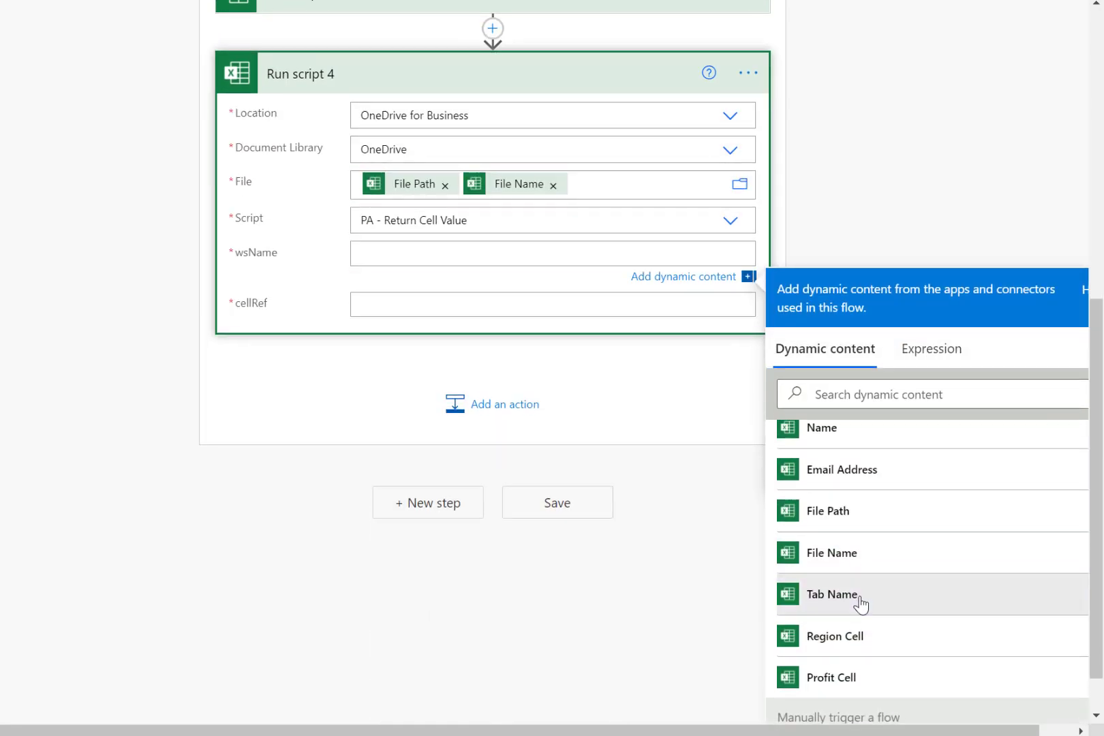
click(857, 600)
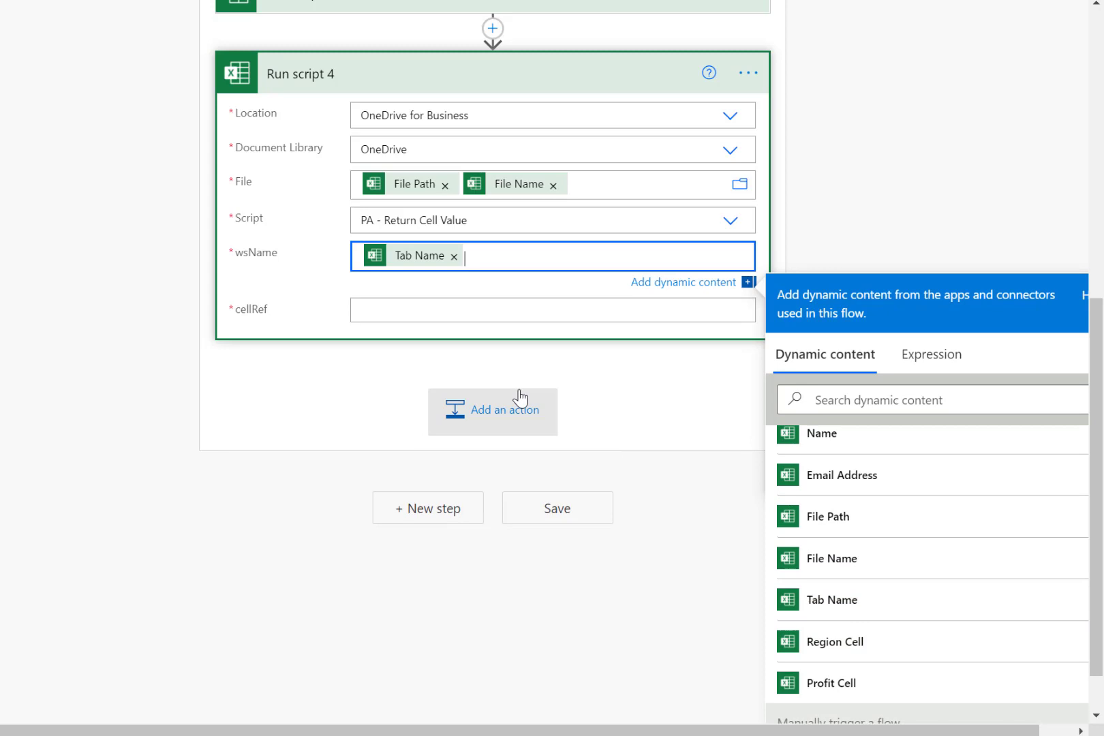
click(697, 316)
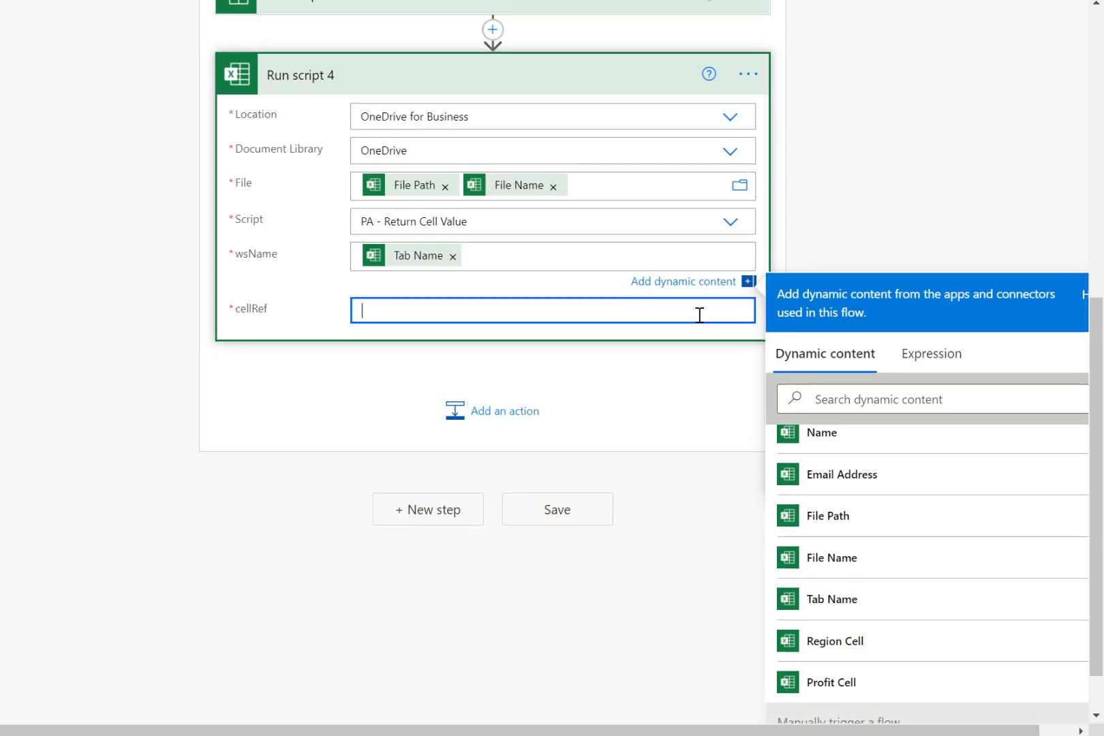
scroll(954, 535, down, 4)
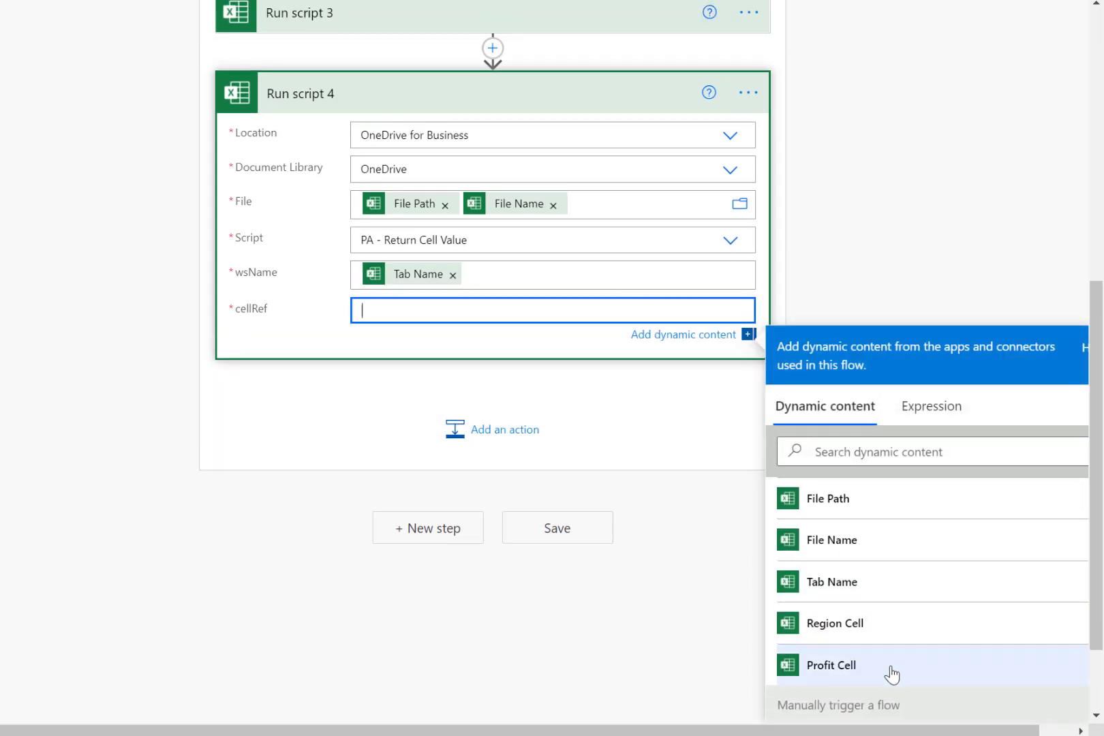
click(892, 666)
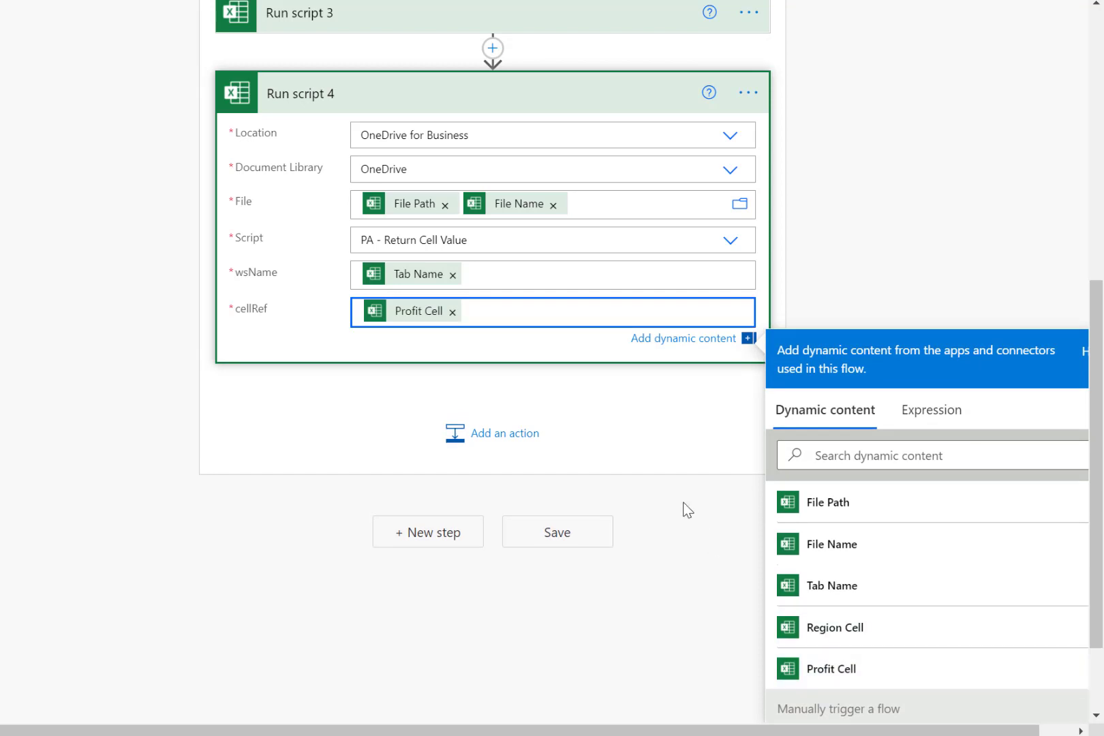
- Add the OneDrive for Business action Get file content using path after Run script 4
click(505, 443)
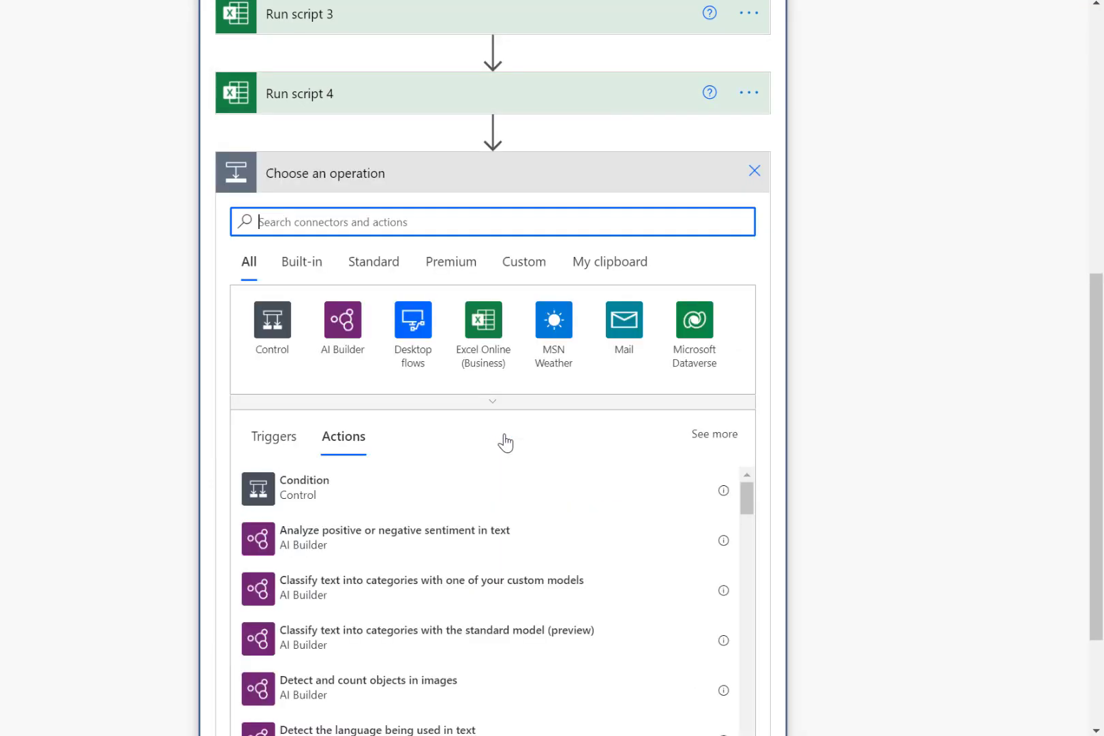
text(Get)
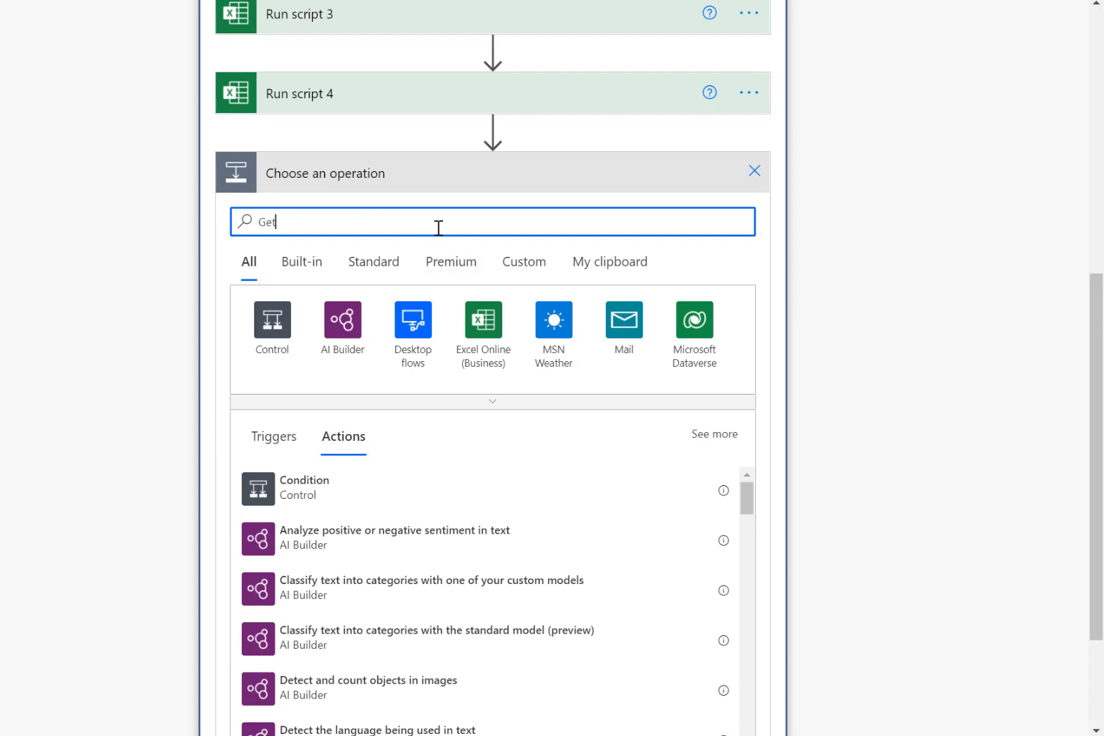
text( File content)
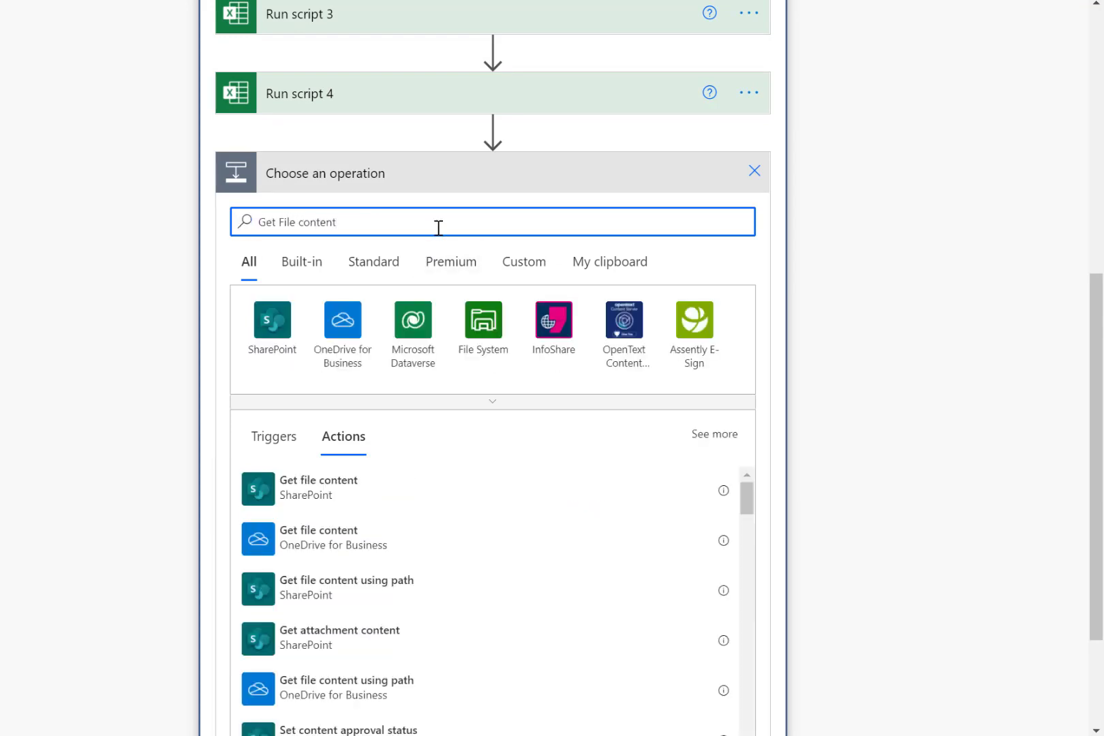
scroll(448, 591, down, 3)
click(450, 592)
- Set the path in Get file content using path to the dynamic values File Path followed by File Name
click(531, 471)
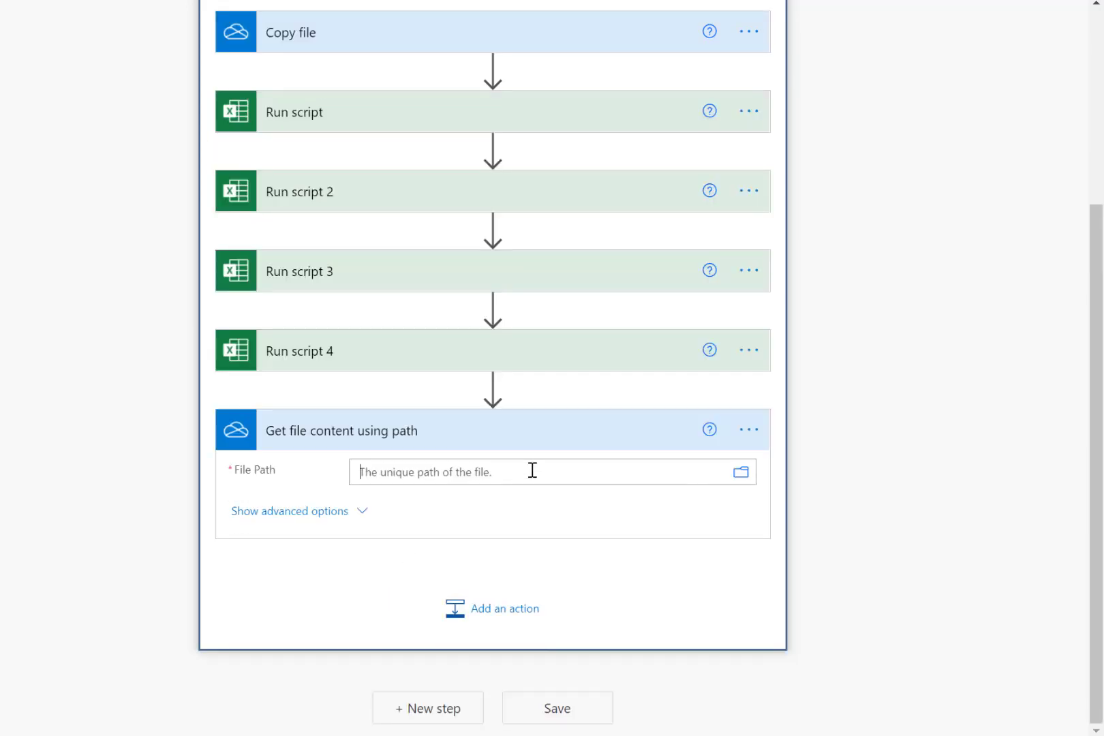
scroll(892, 571, down, 5)
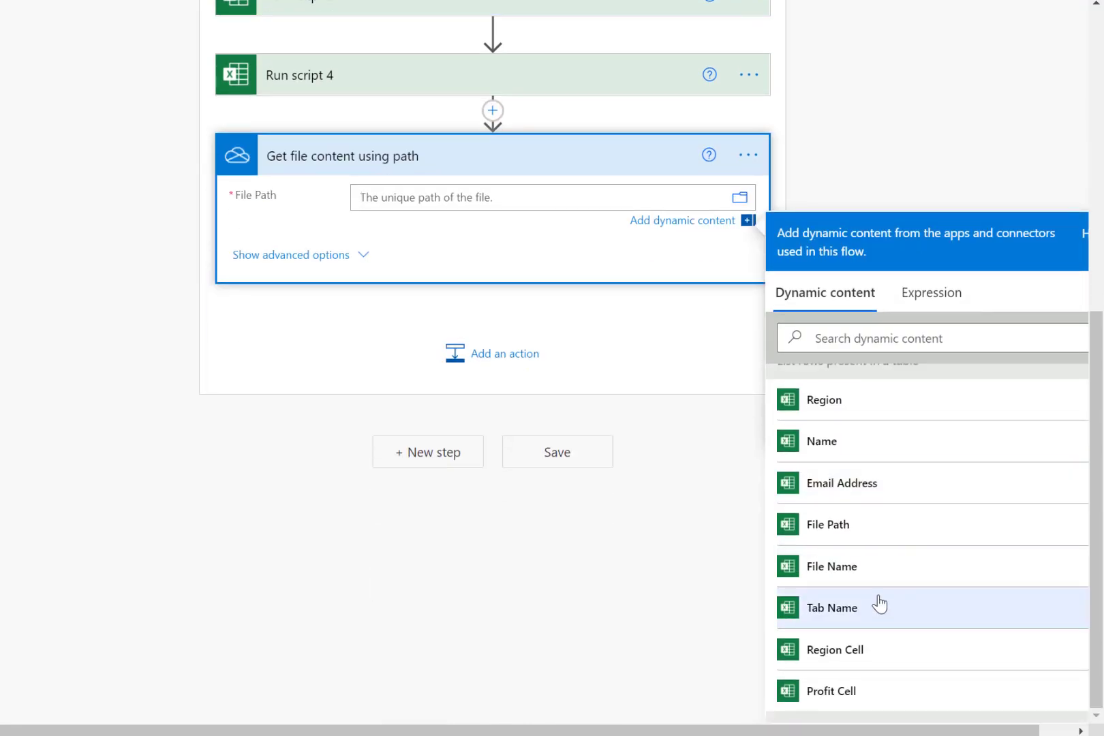
click(897, 540)
click(891, 582)
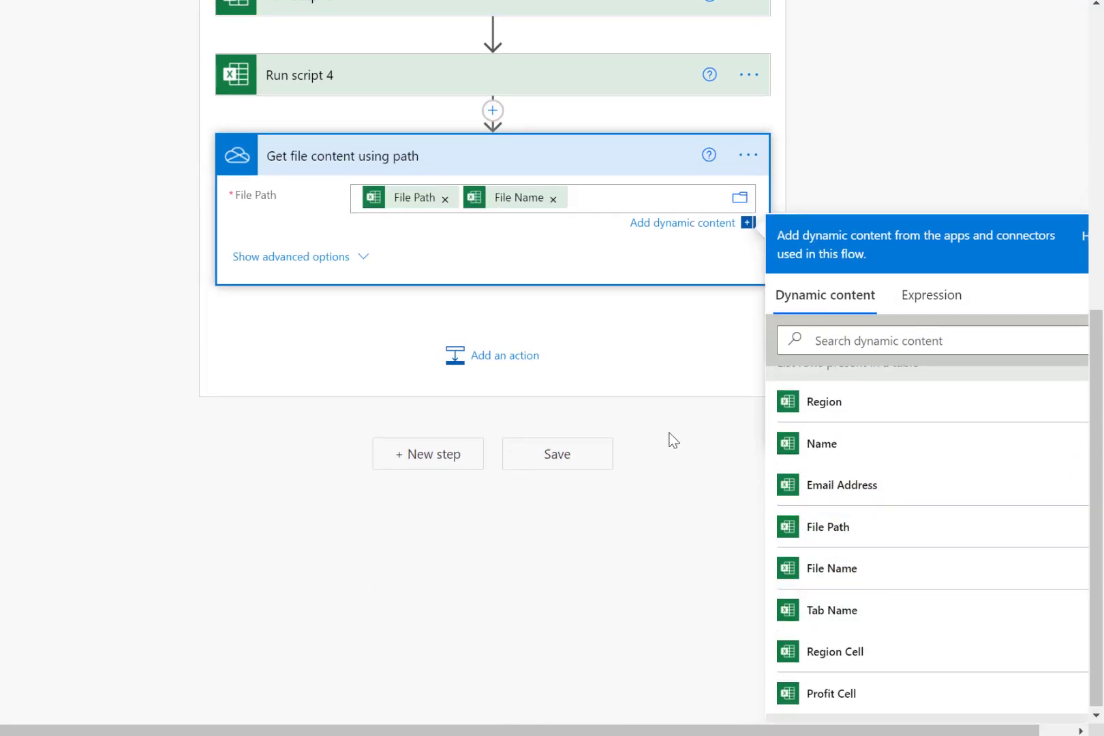
- Add the Office 365 Outlook action Send an email (V2) after Get file content using path
click(508, 355)
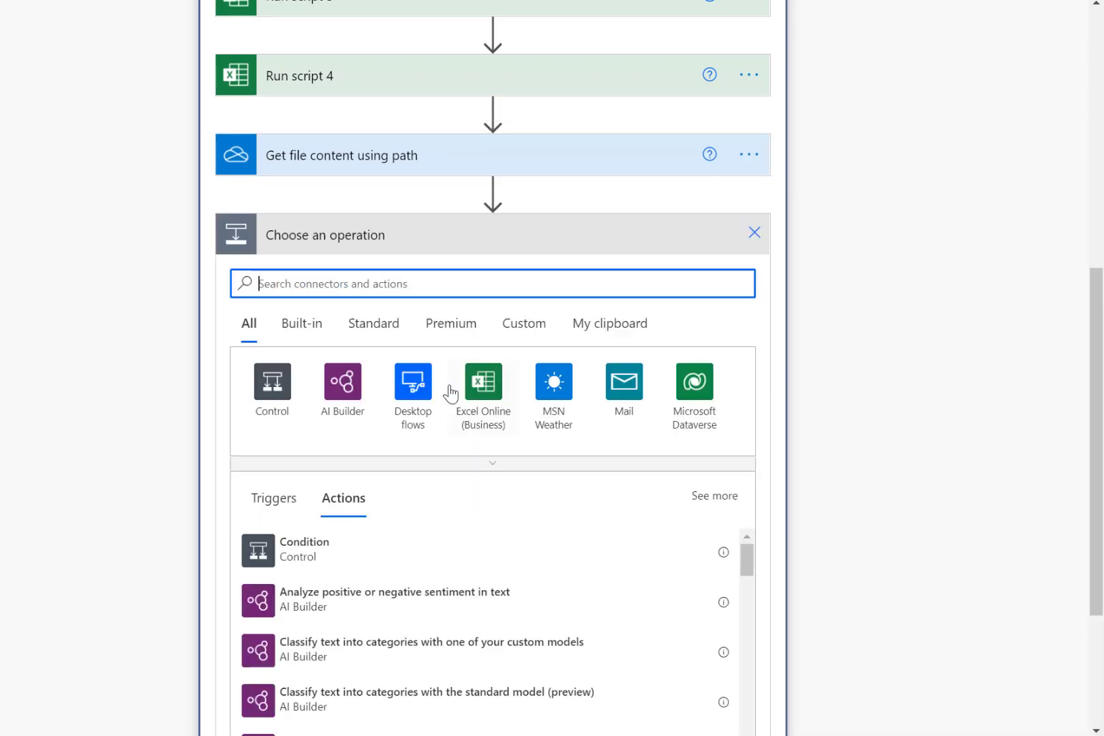
text(Send)
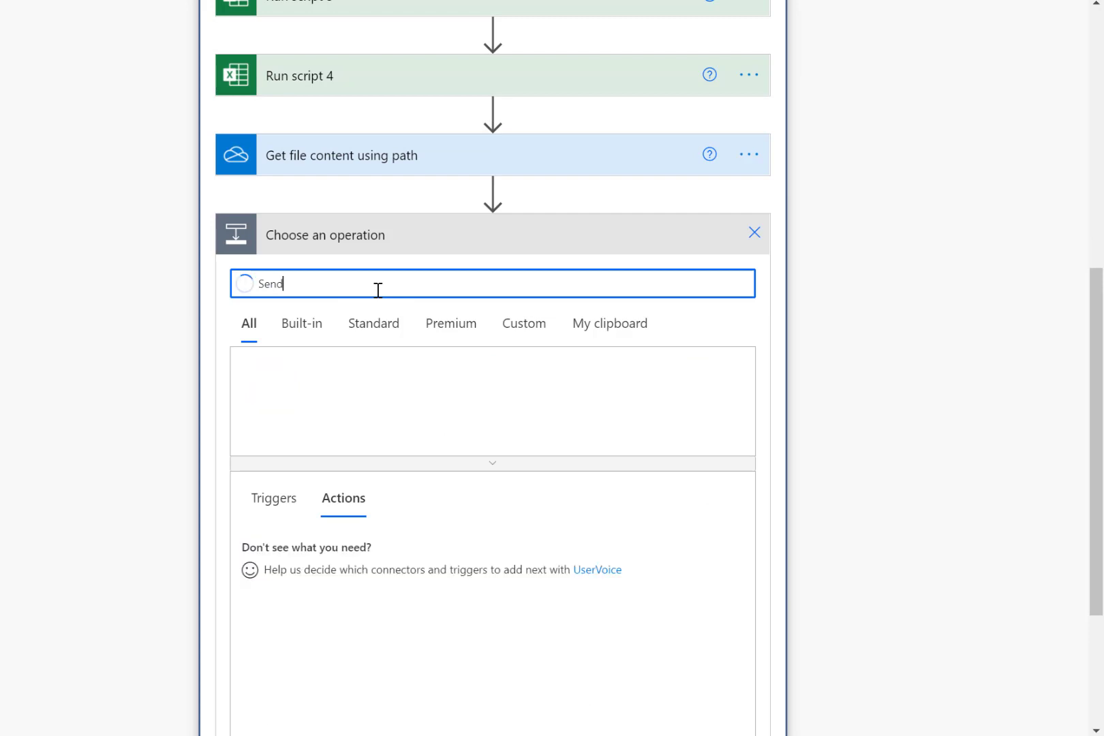
text( email)
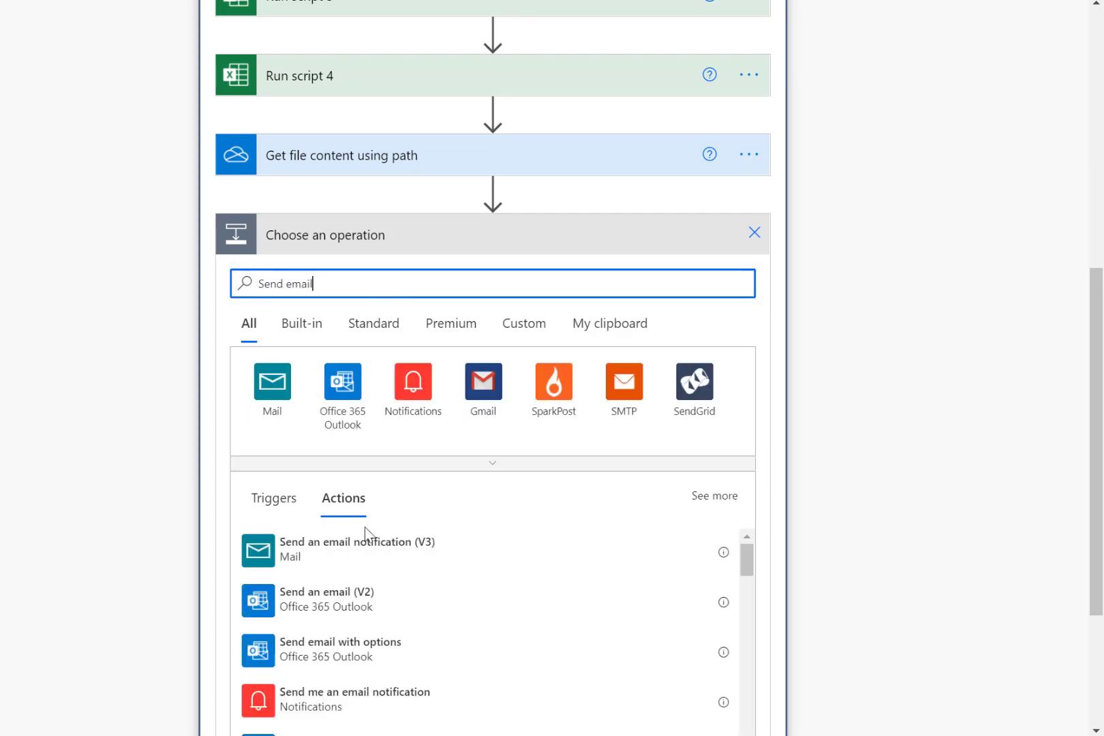
click(329, 598)
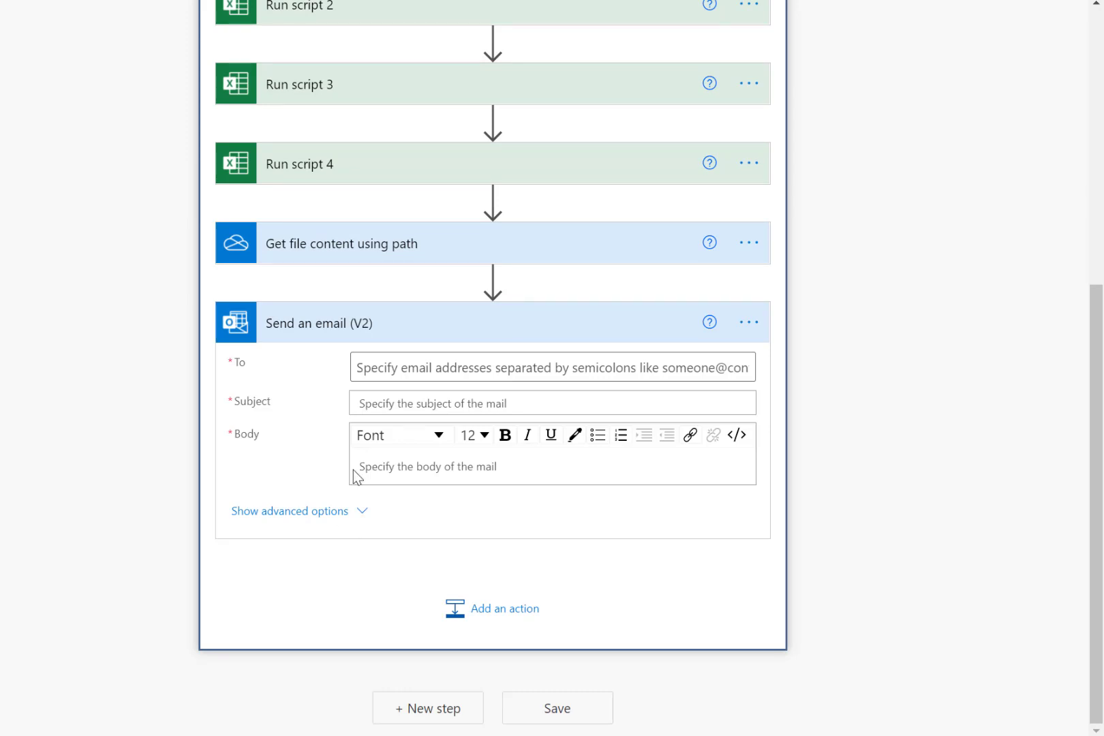
- Set the recipient of the Send an email (V2) action to the Email Address dynamic value
click(546, 367)
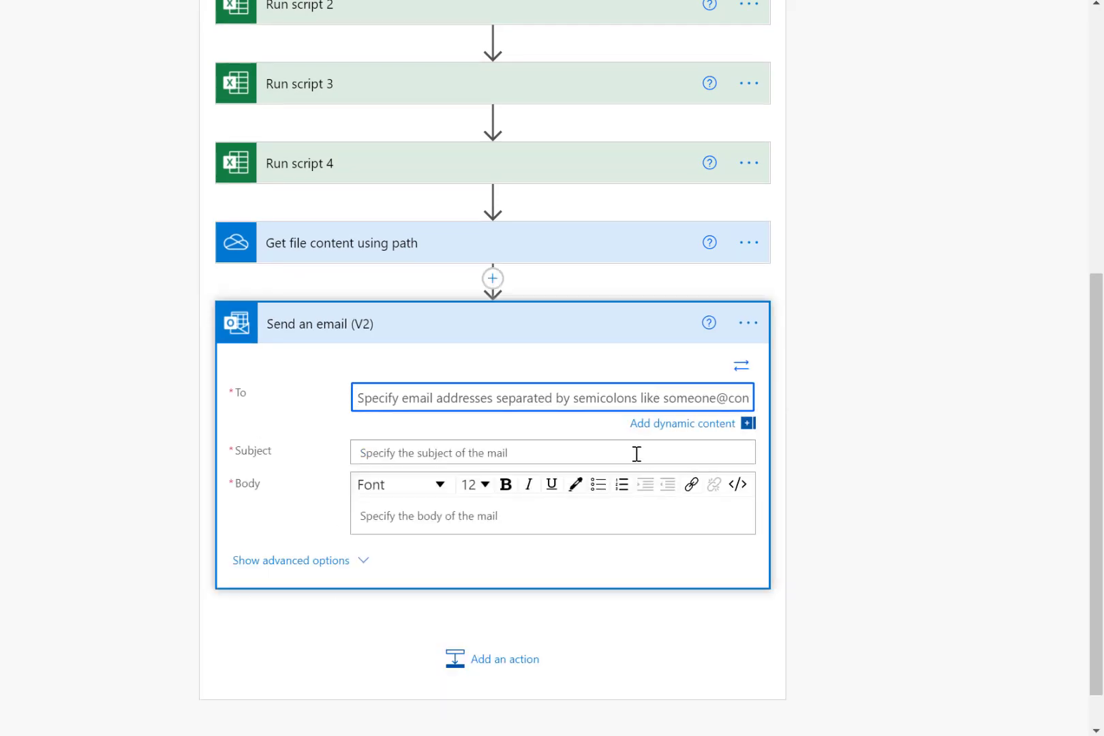
click(748, 424)
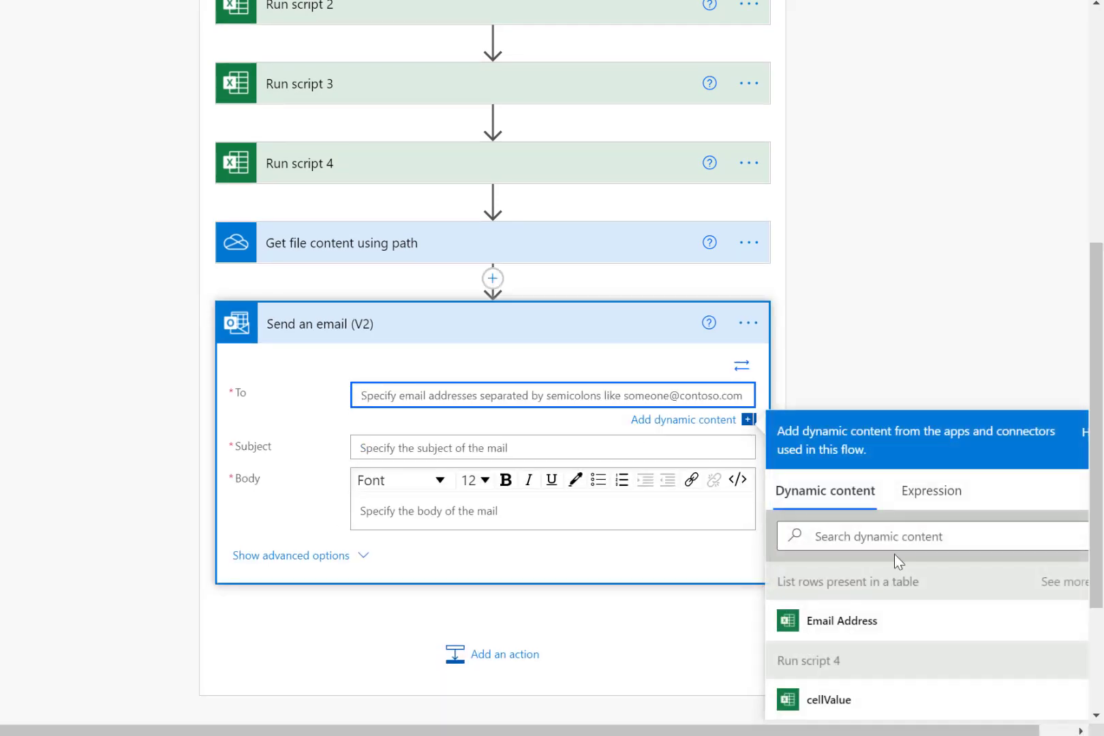
scroll(899, 559, down, 1)
click(891, 552)
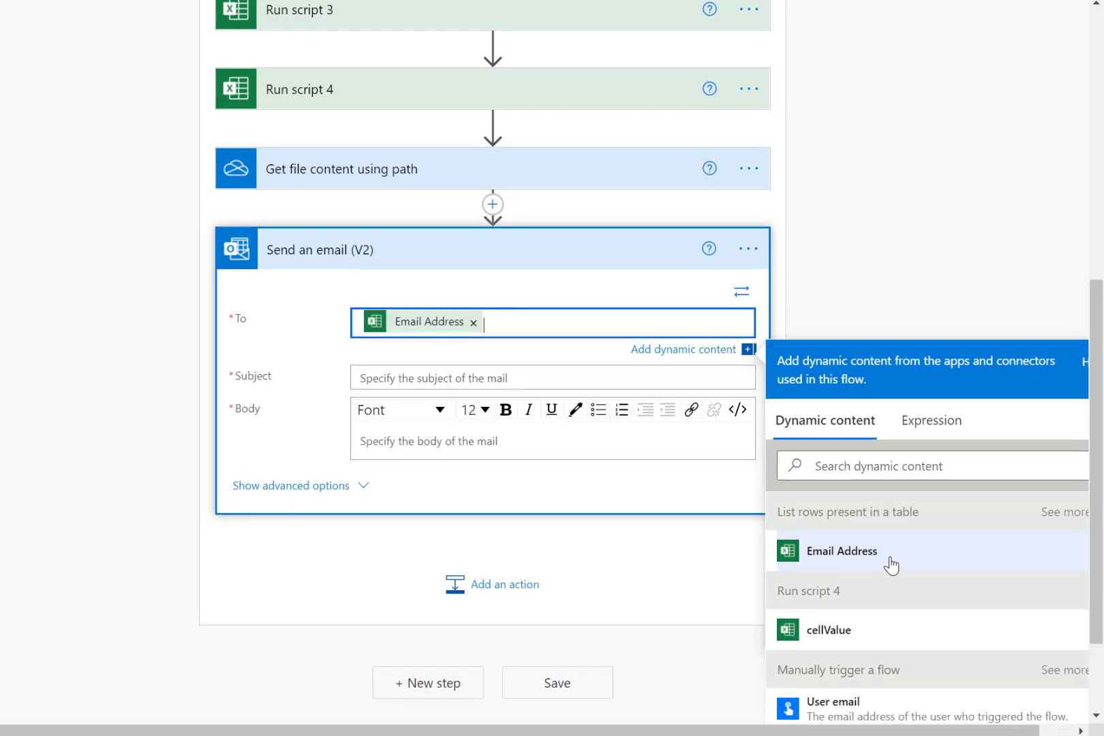
- Set the email subject to "Daily Report - " followed by the Region dynamic value and ".xlsx"
click(493, 375)
text(Daily Report -)
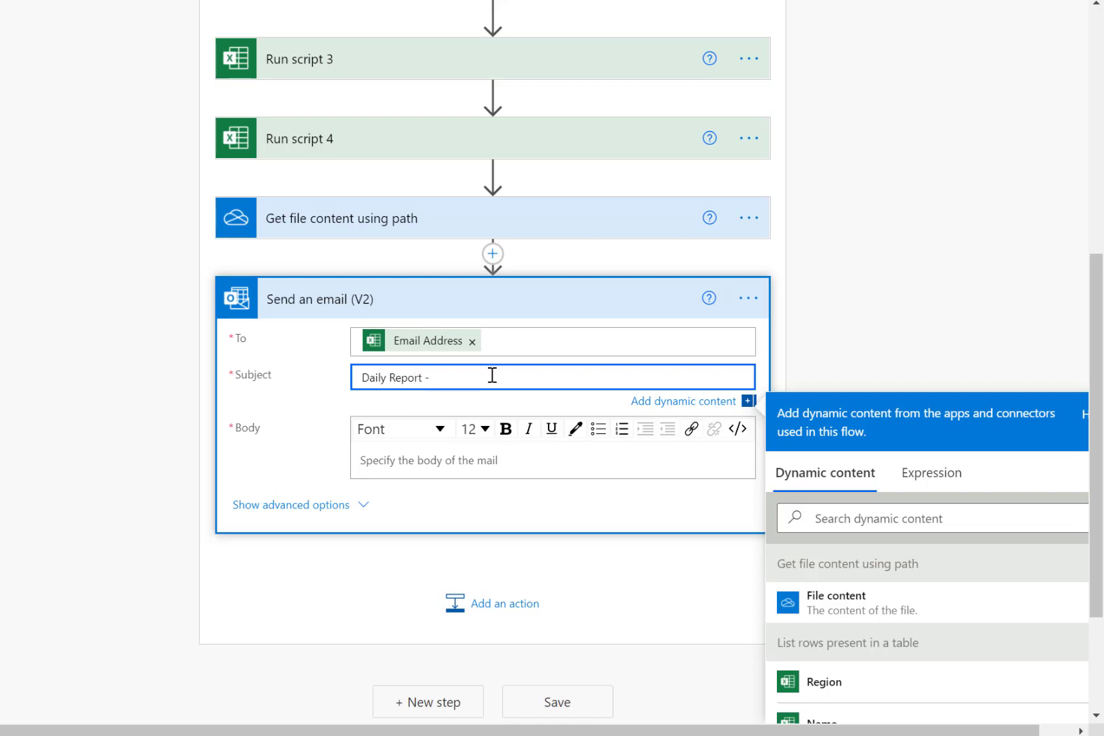
click(903, 687)
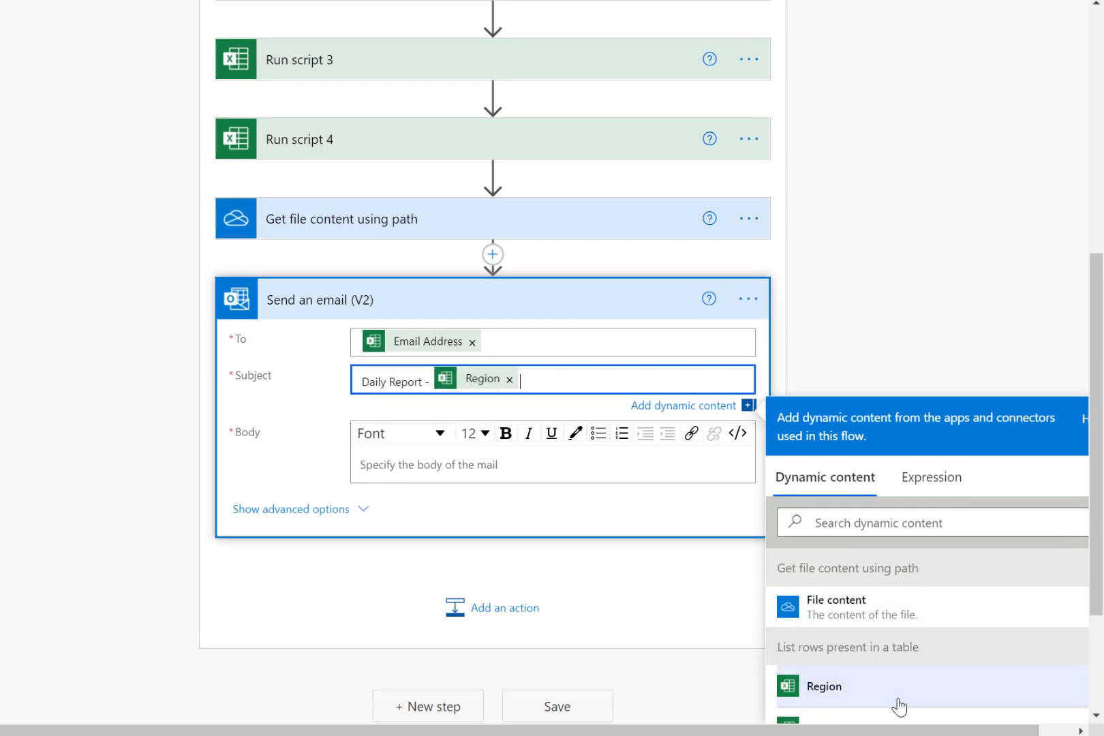
text(.)
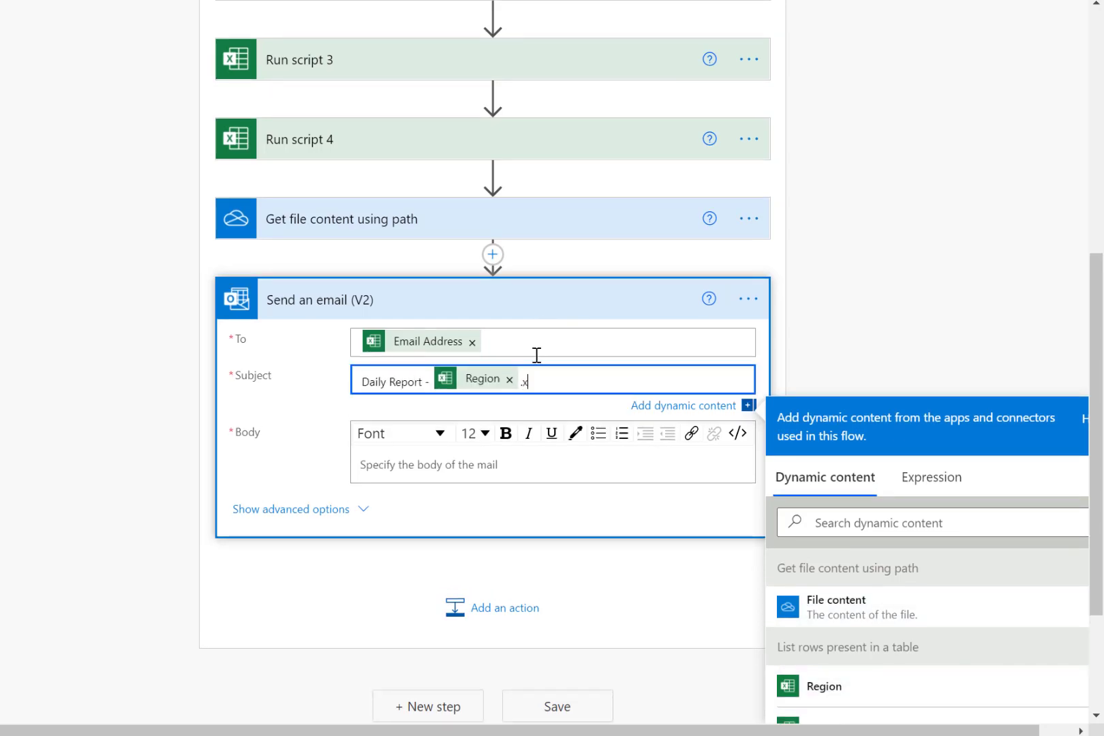
text(xlsx)
- Start the email body with the greeting "Hi" followed by the Name dynamic value and a comma
scroll(536, 355, down, 2)
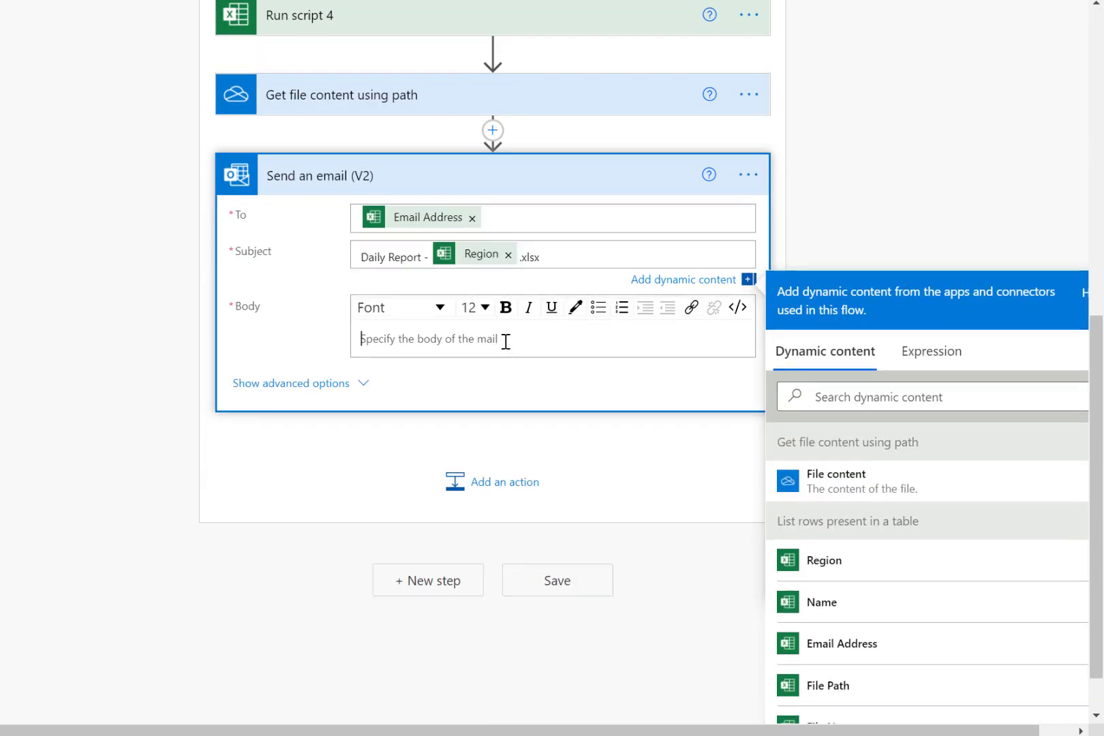
click(505, 341)
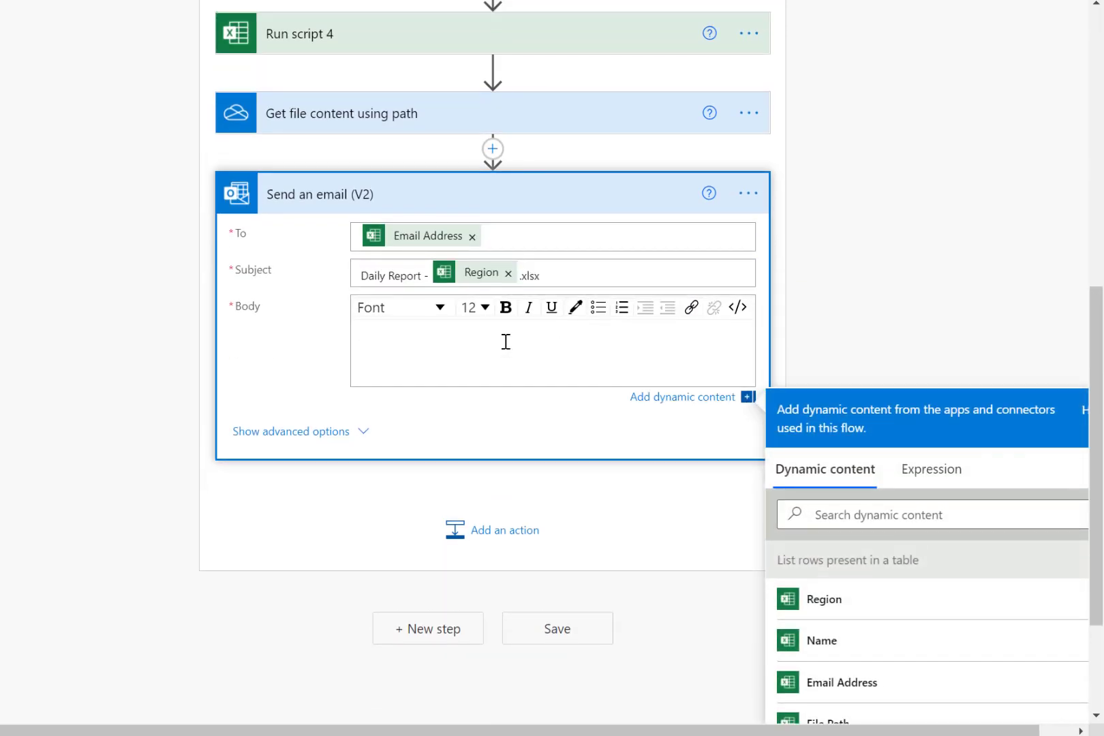
text(Hi)
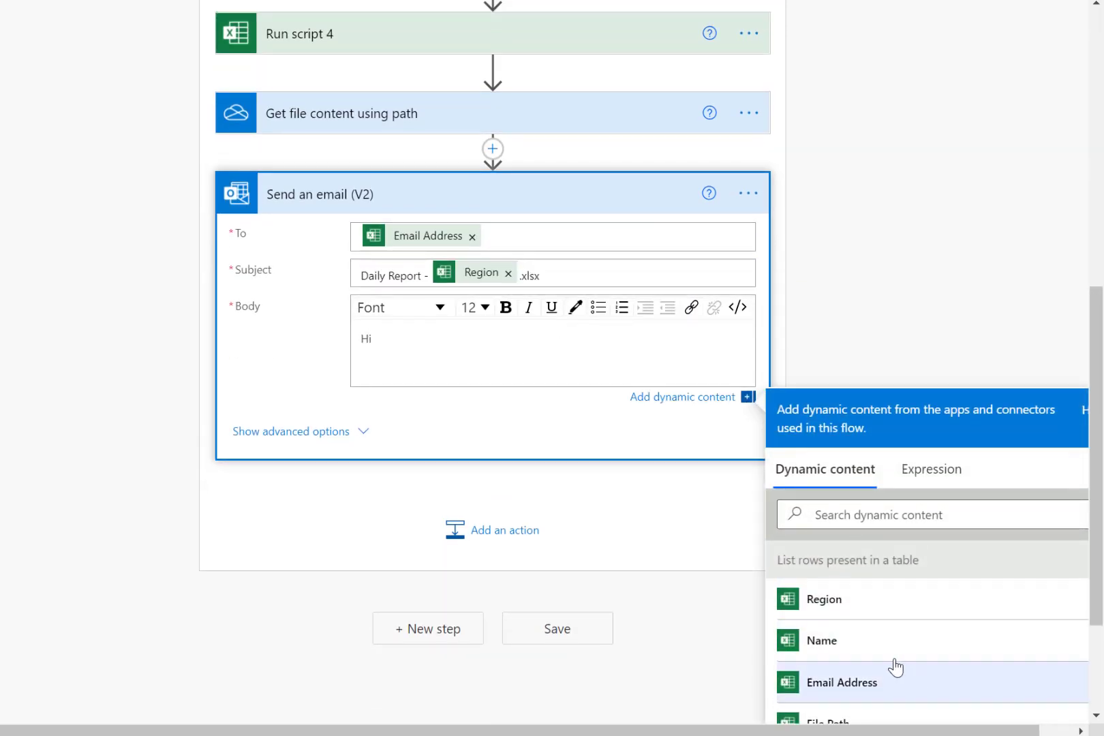
click(886, 641)
text(,)
key(Return)
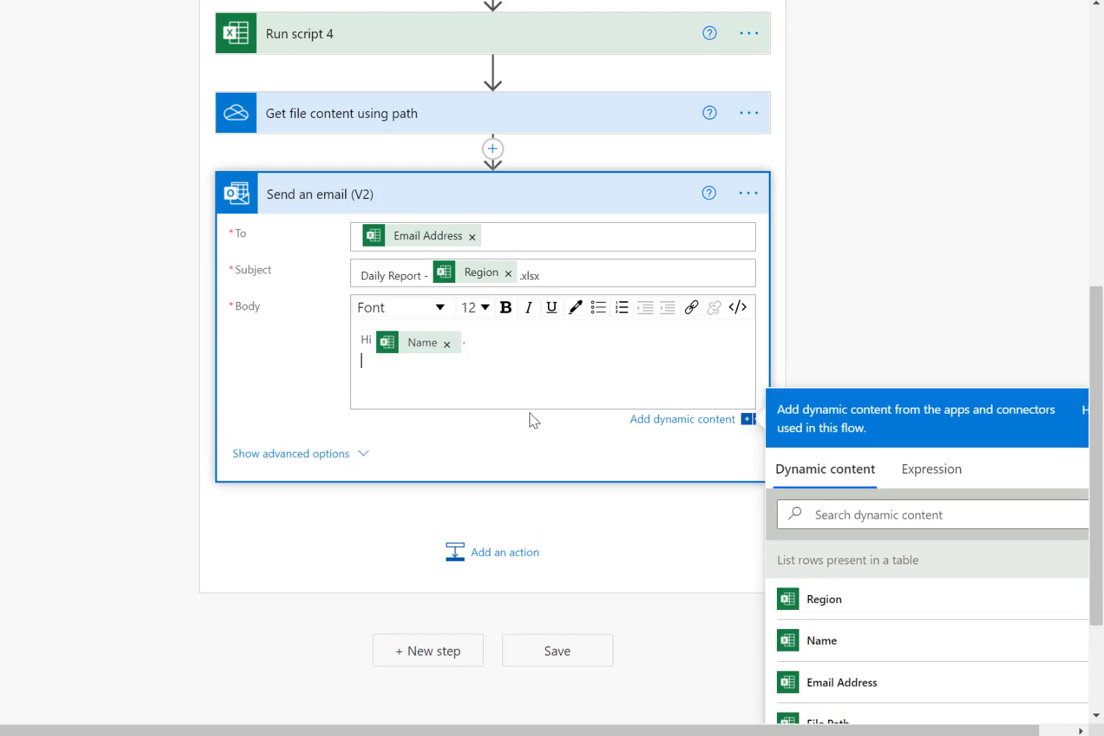
- Add the body line "Please find attached the daily report for the", the Region dynamic value and "region."
text(Please find att)
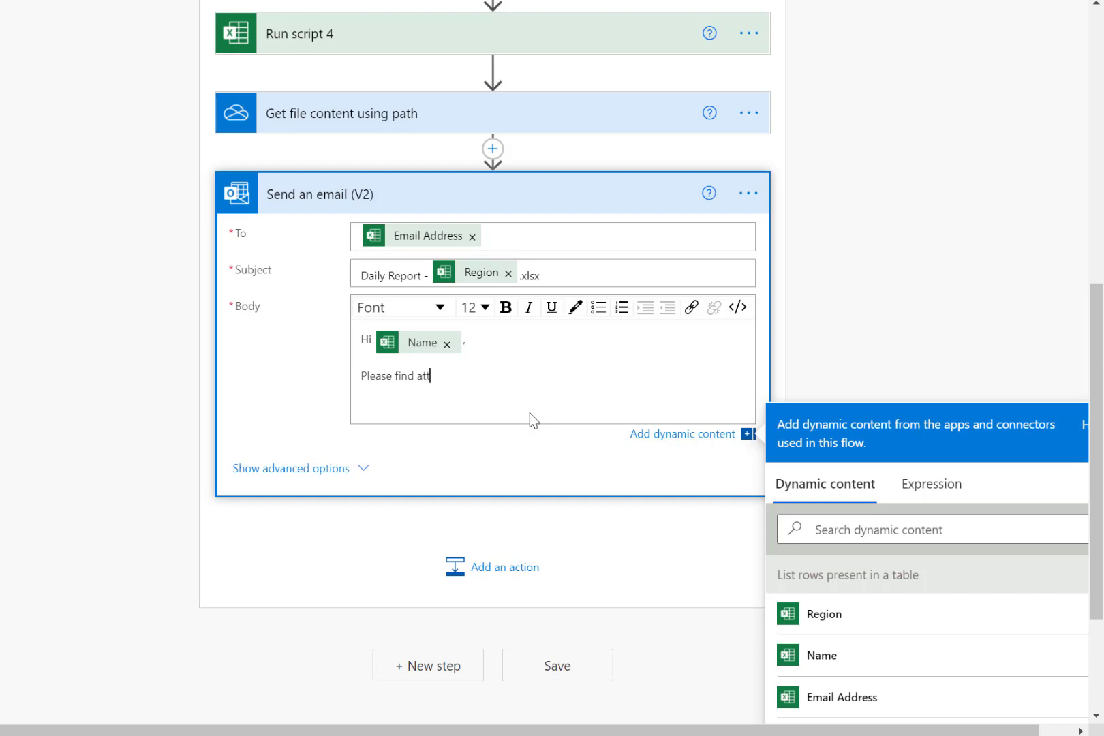
text(ached the daily report for the)
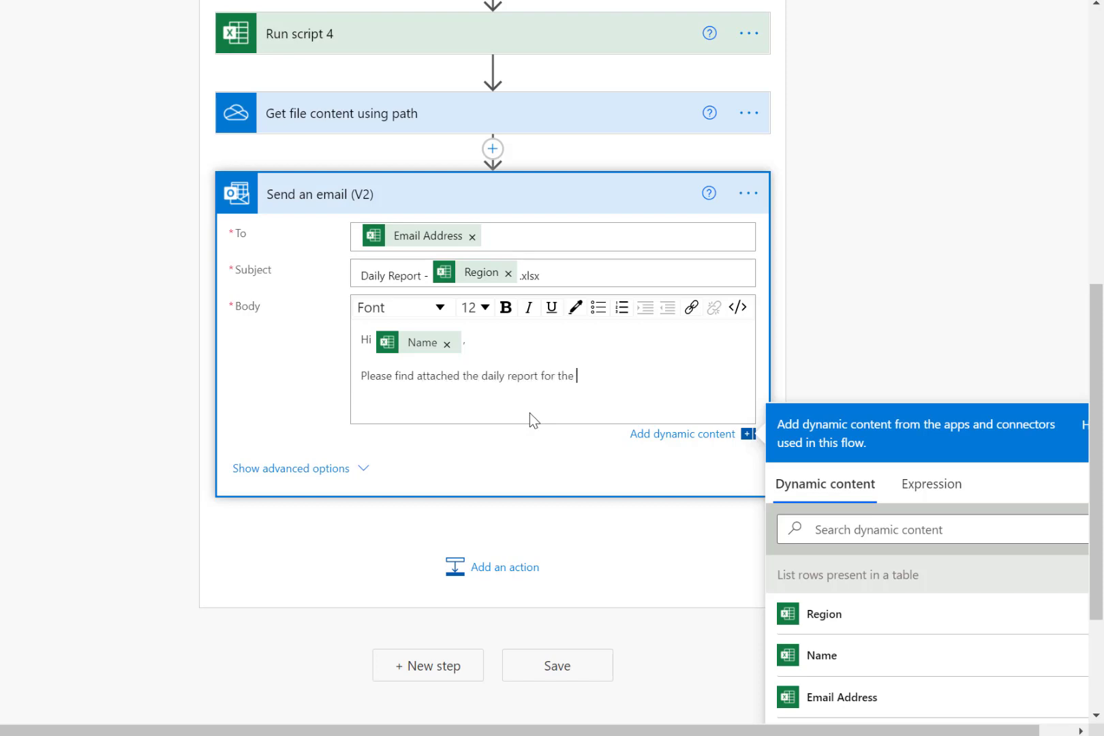
click(841, 622)
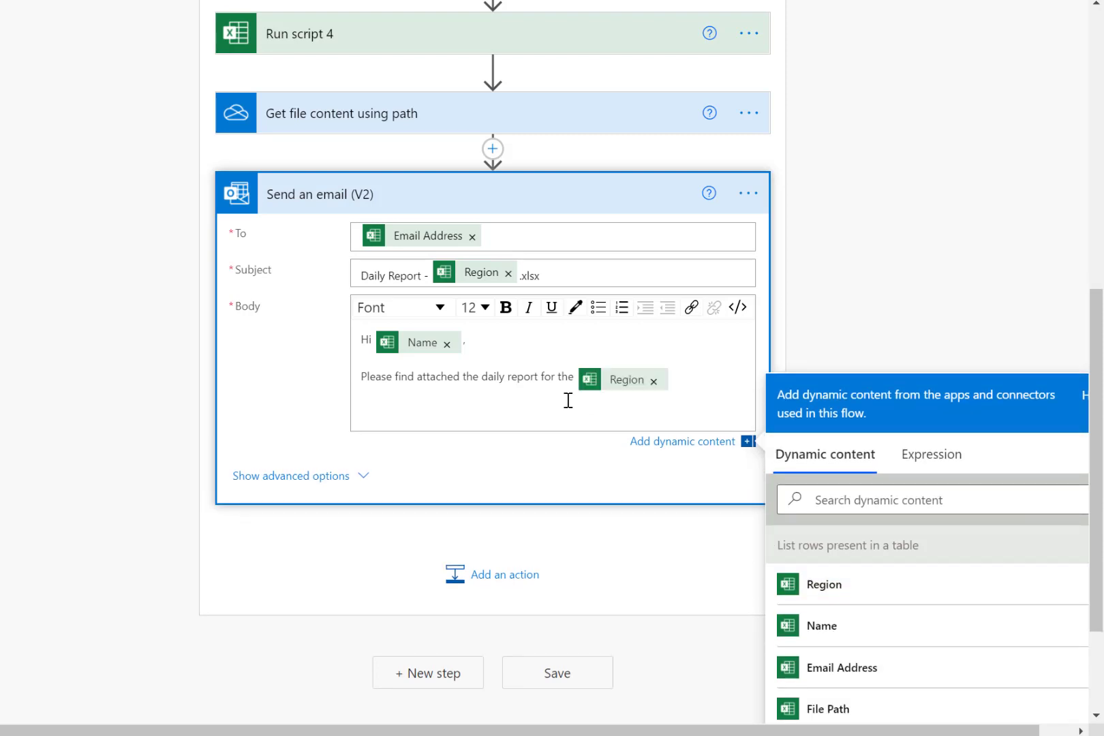
text(region.)
key(Return)
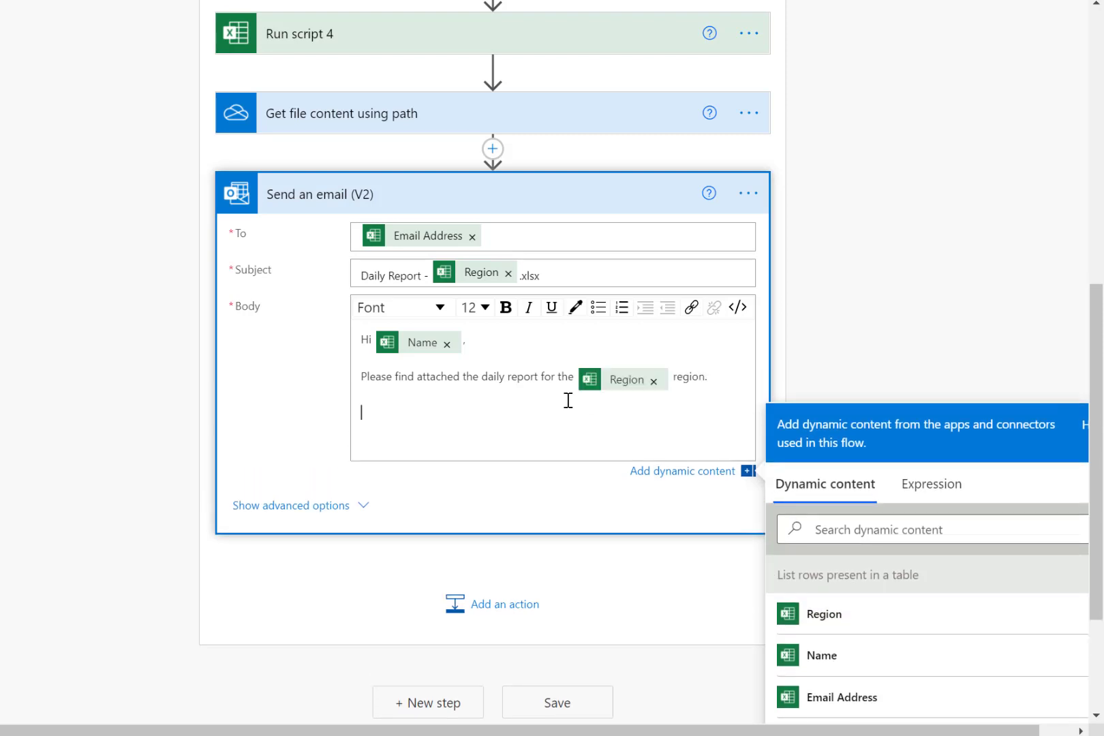
- Add the body line "The profit for the day was $" followed by the cellValue output of Run script 4
text(The profit for the day was $)
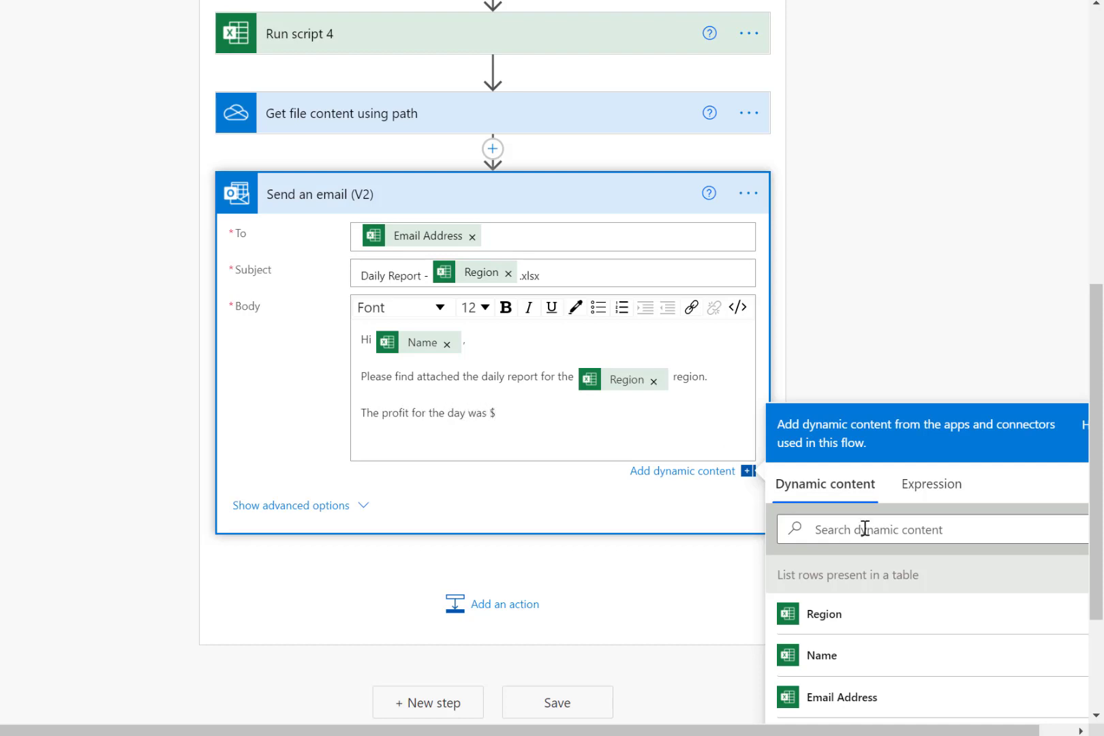
scroll(902, 591, down, 4)
scroll(902, 599, down, 2)
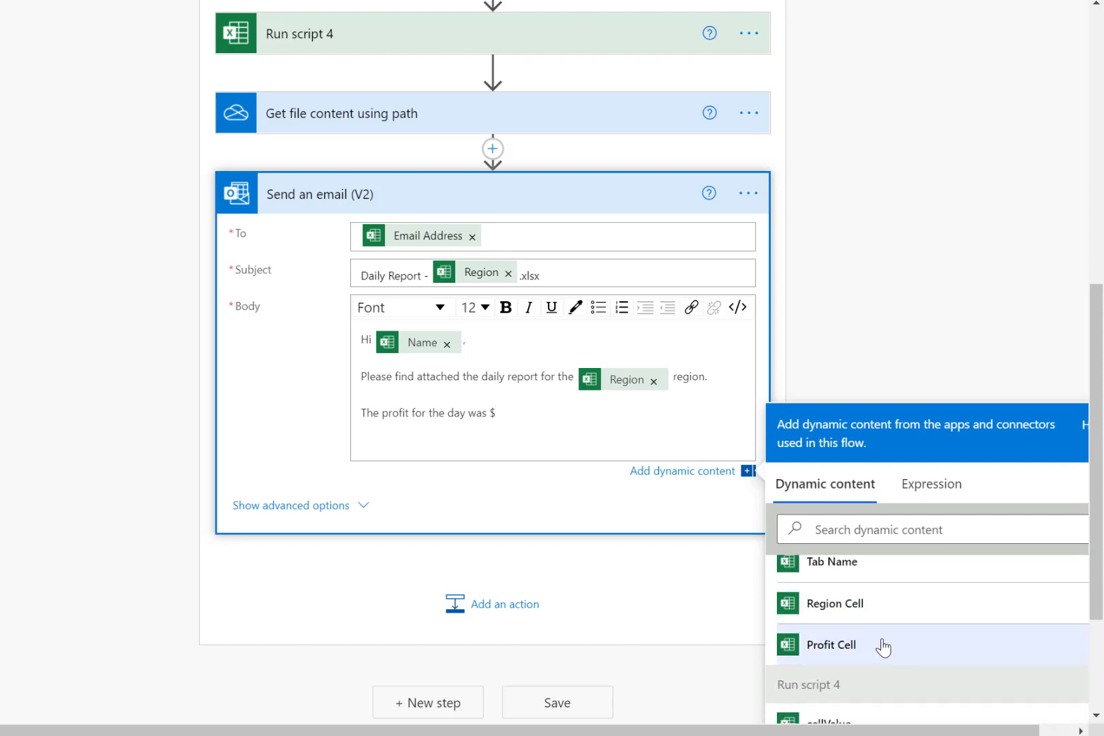
scroll(883, 648, down, 2)
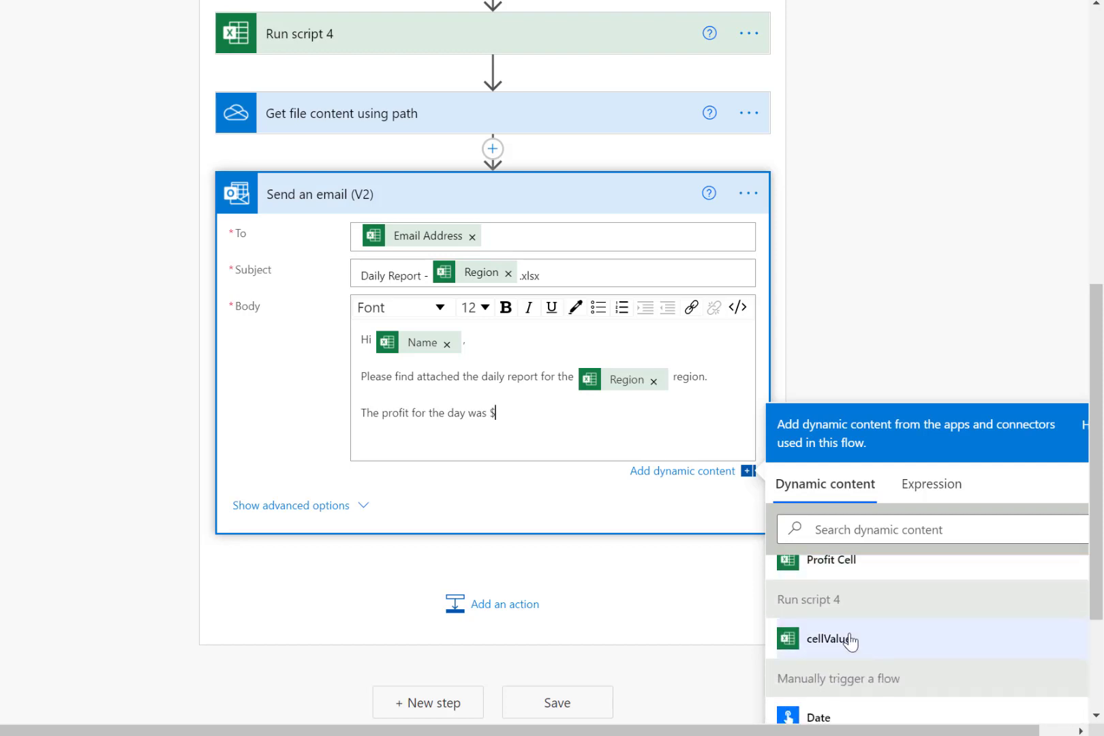
click(829, 641)
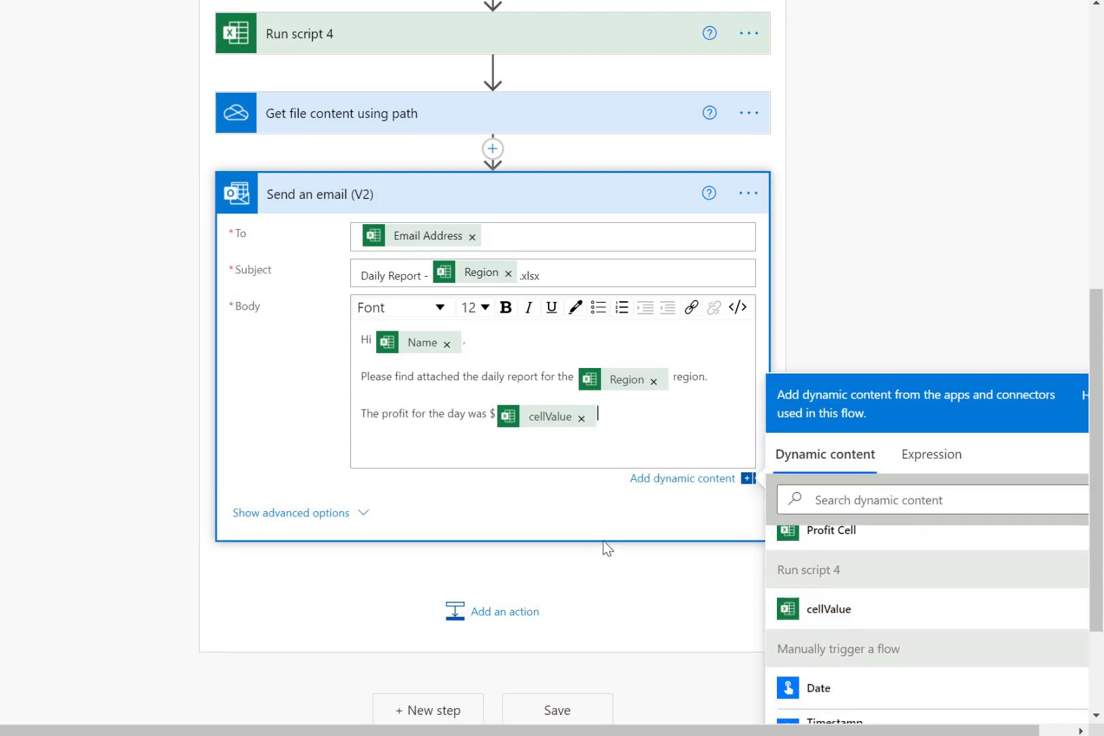
- Close the email body with "Thanks" and the sender's first name on separate lines
key(Return)
text(Thanks)
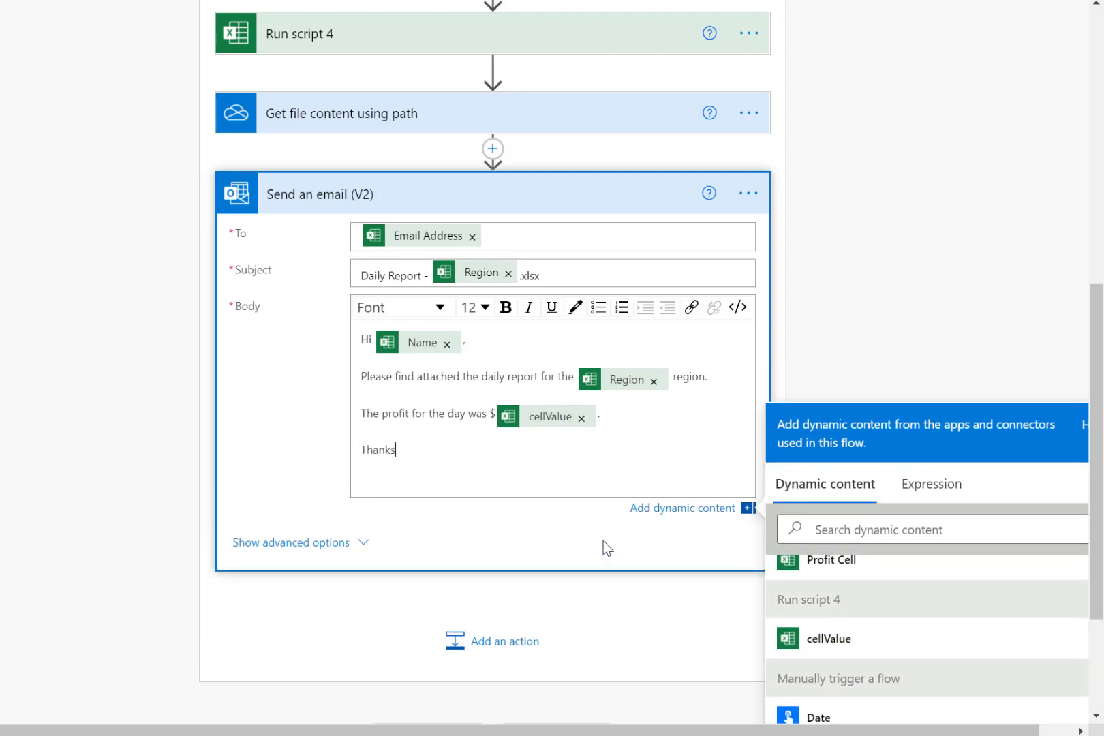
key(Return)
text(Mark)
key(Return)
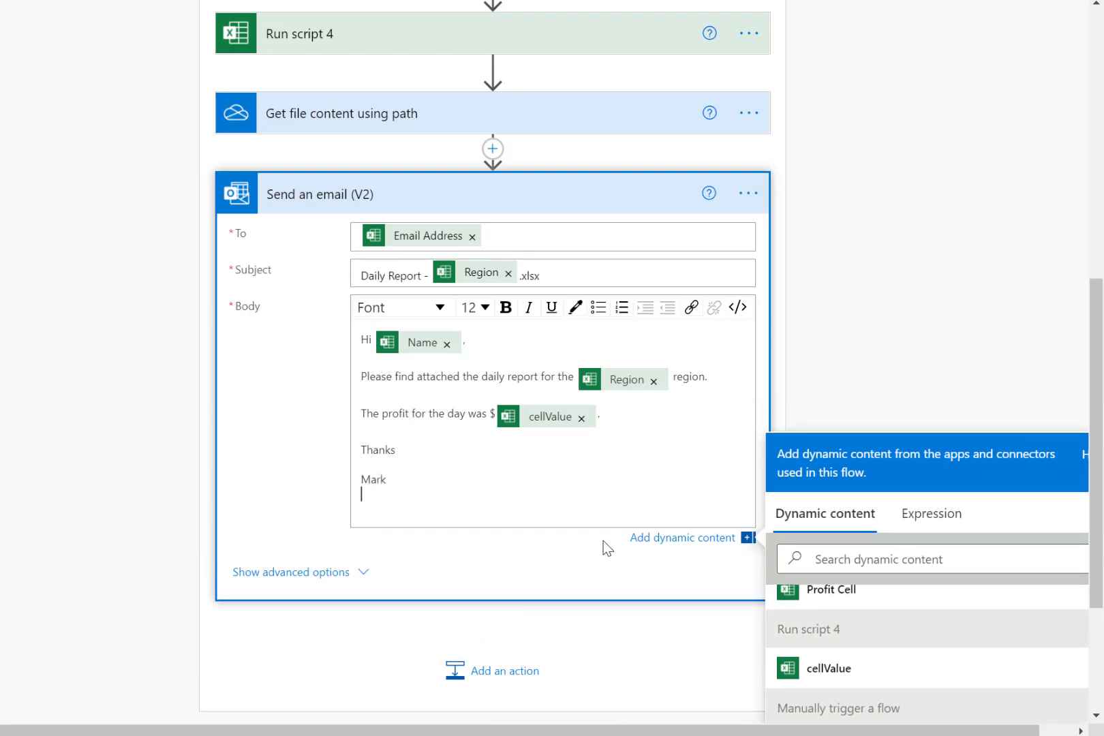
key(BackSpace)
- Show the email's advanced options and name the first attachment "Daily Report - " followed by the Region dynamic value and ".xlsx"
click(341, 559)
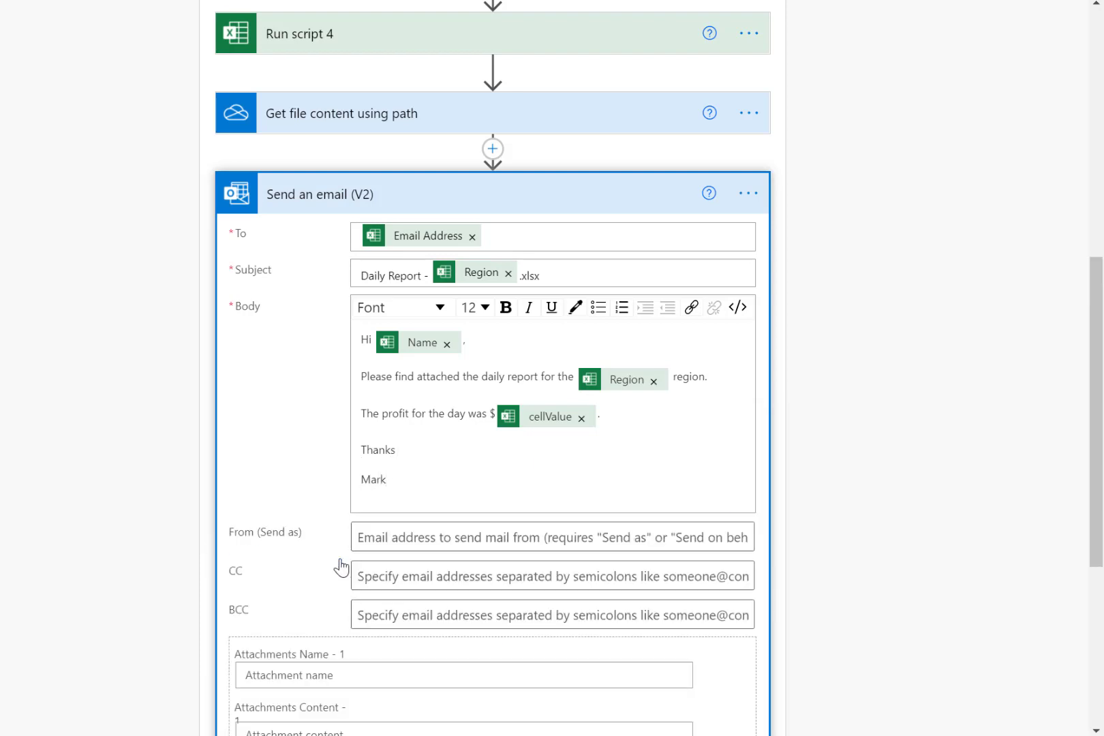
scroll(362, 539, down, 5)
click(413, 375)
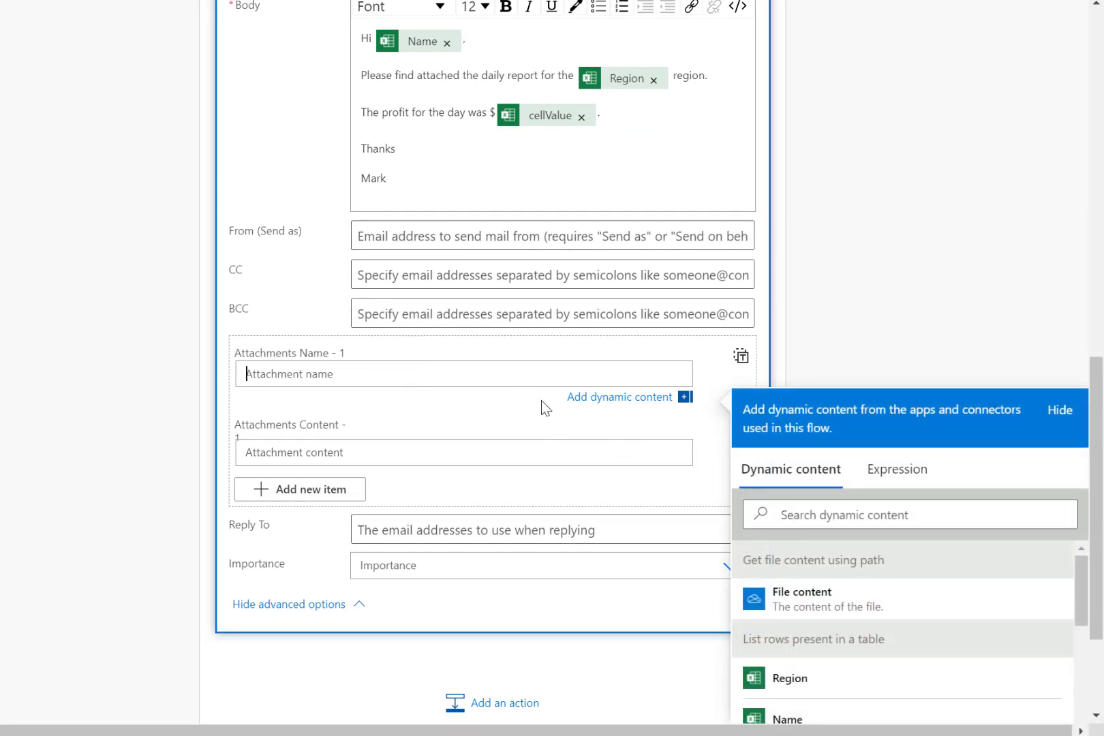
text(Daily Report -)
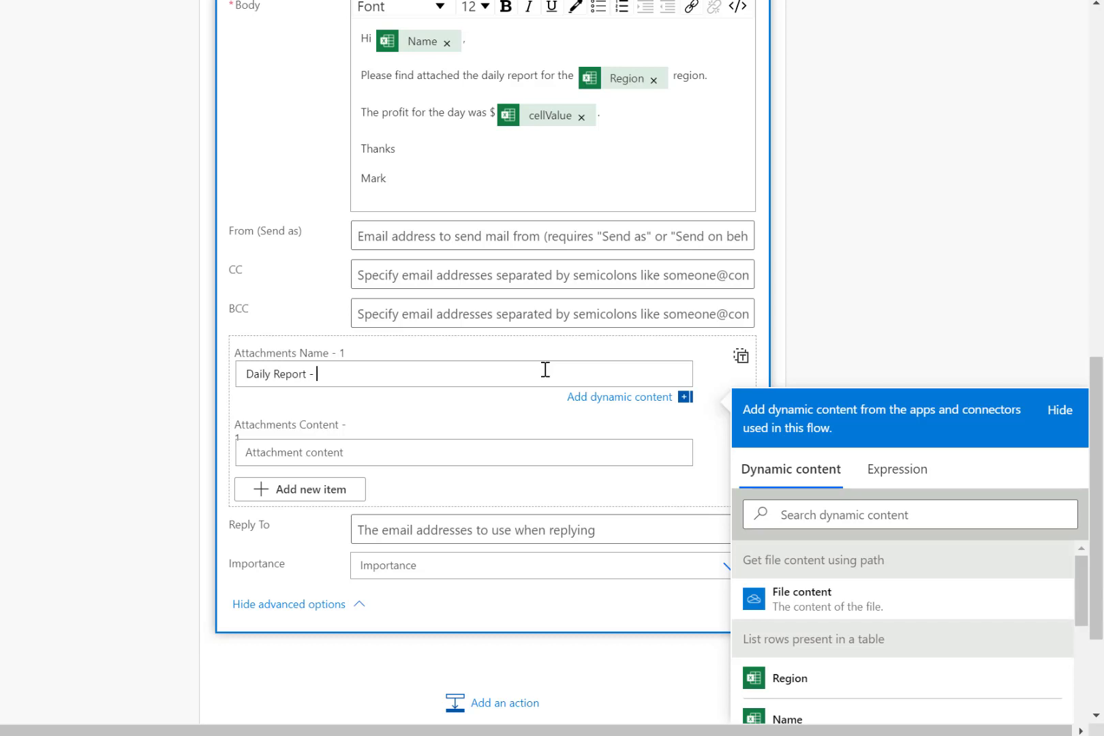
click(812, 680)
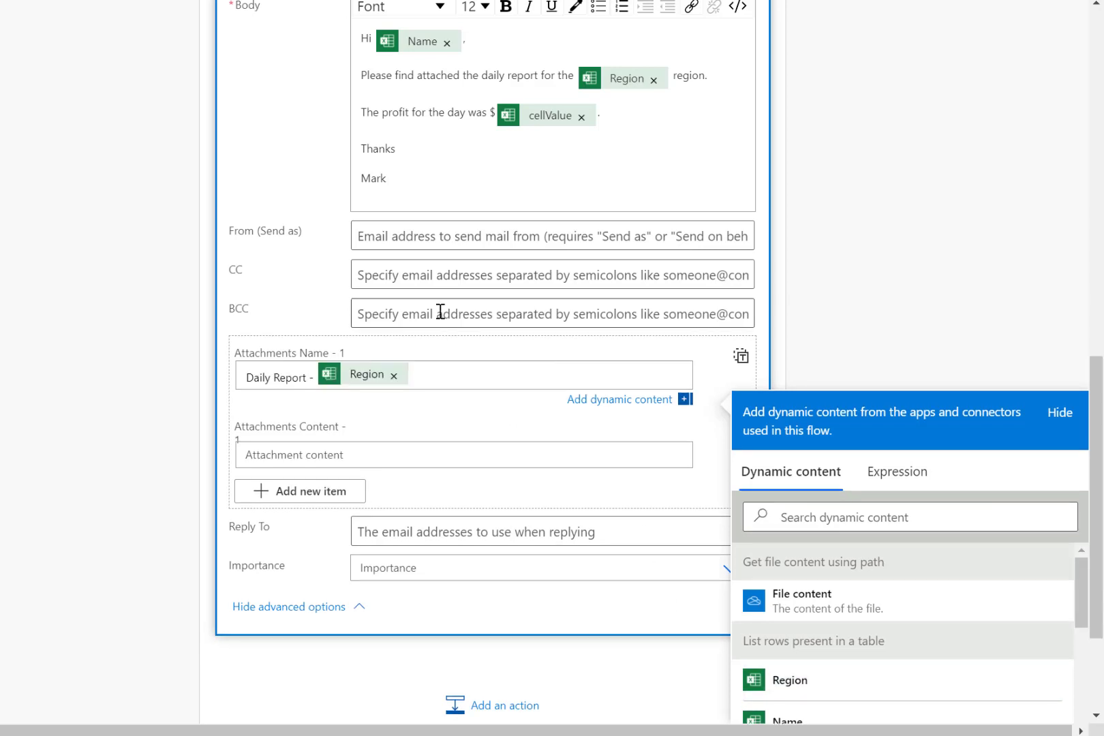
click(443, 374)
text(.ls)
key(BackSpace)
key(BackSpace)
key(BackSpace)
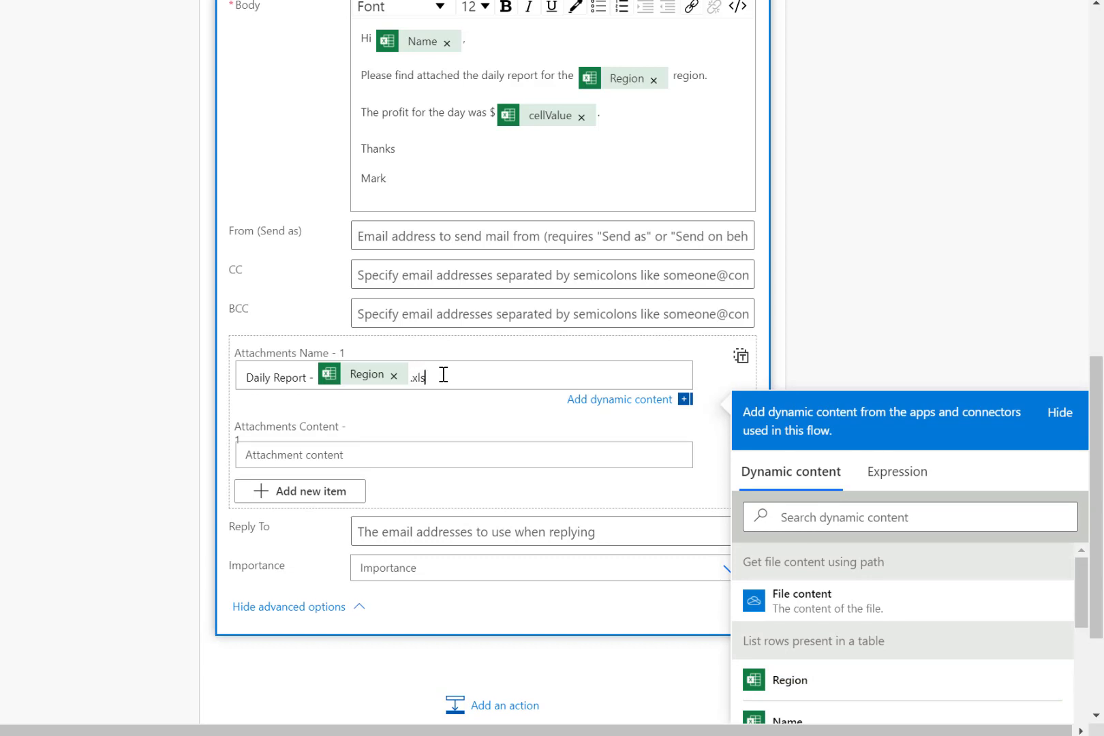
- Set the first attachment's content to the File content output of Get file content using path
click(395, 456)
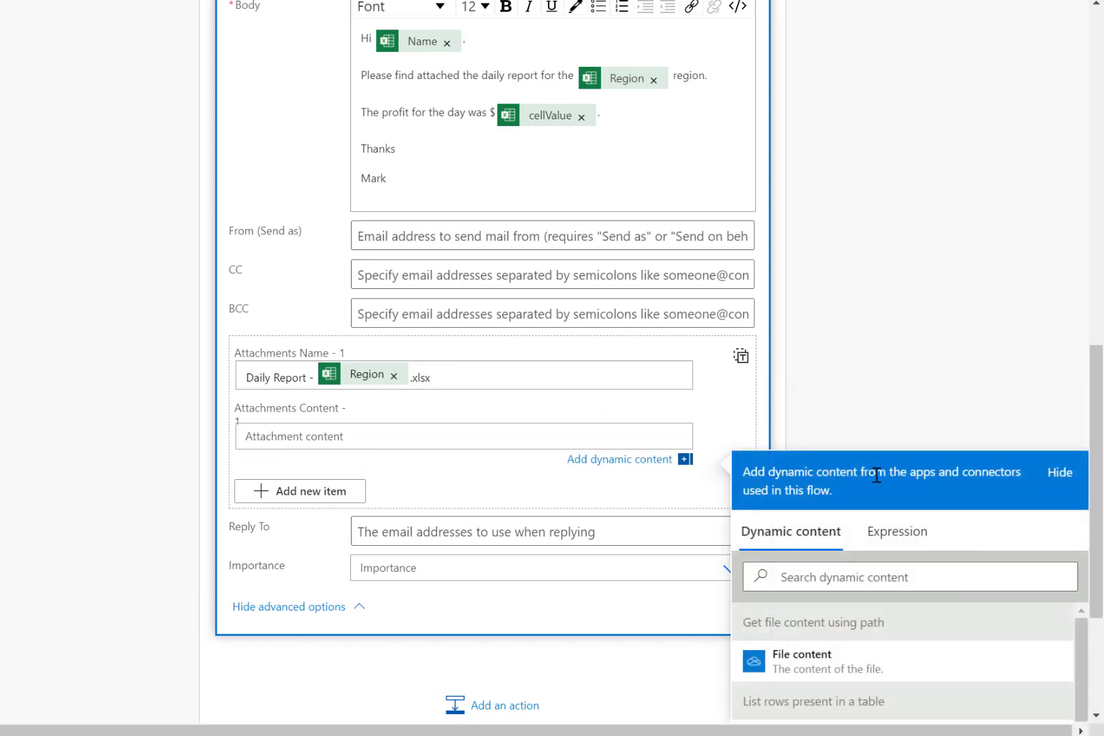
click(863, 509)
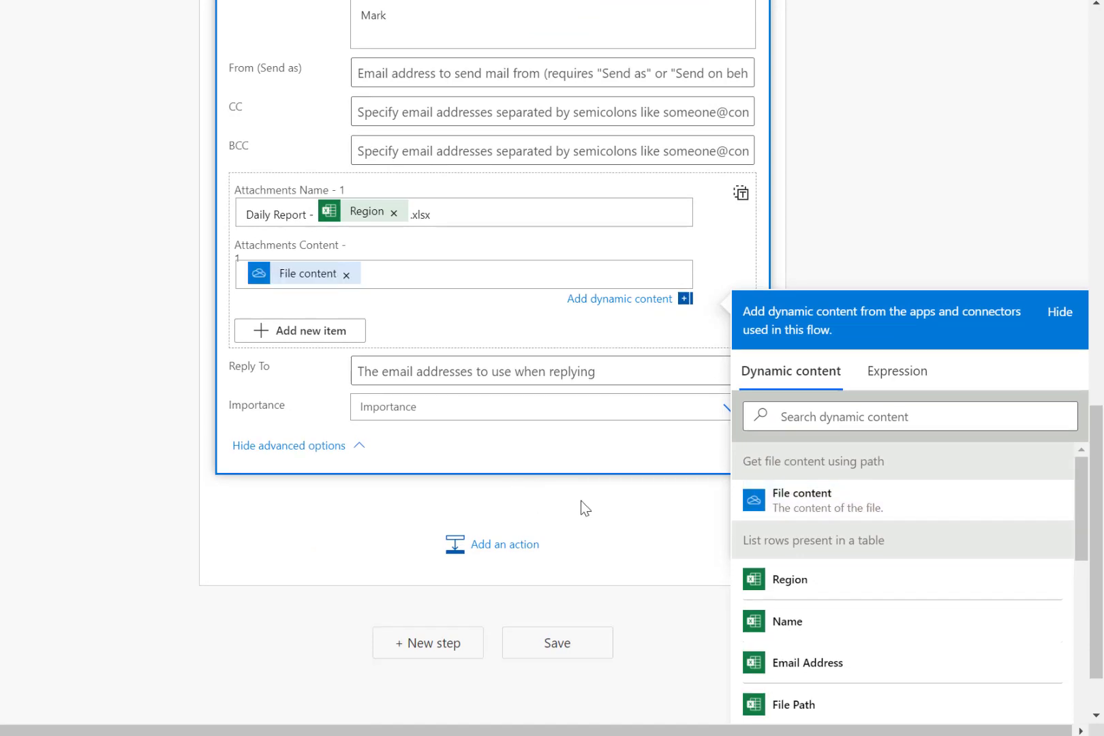
click(605, 524)
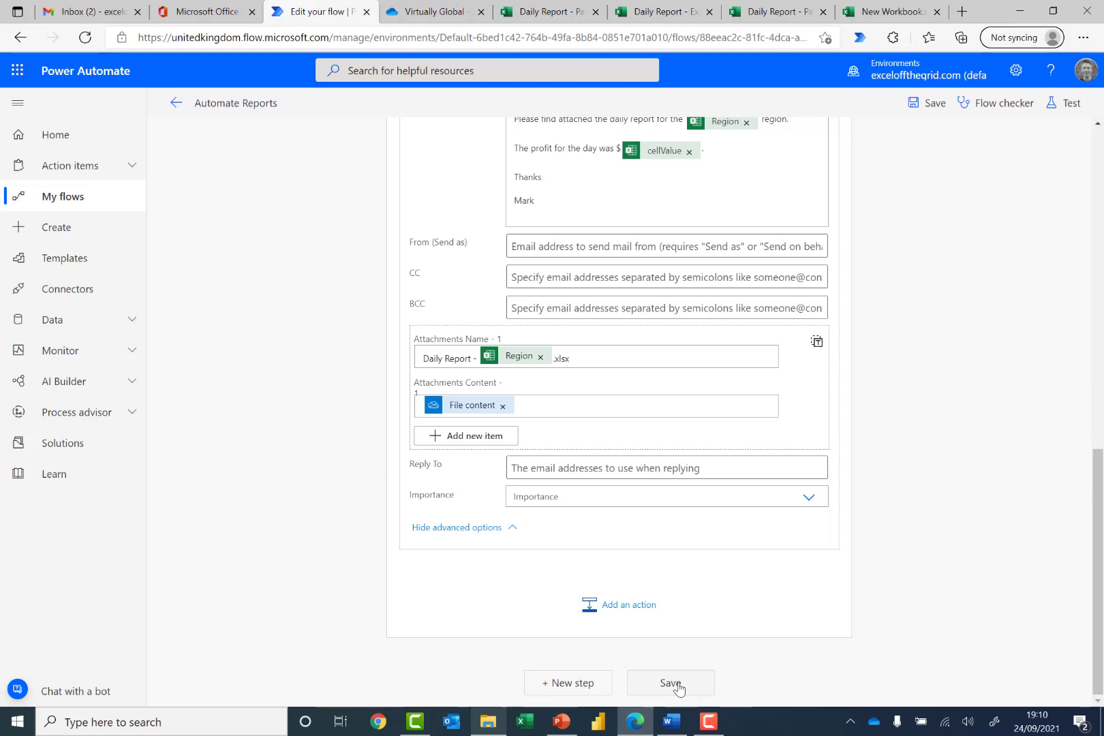
- Save the flow and run Automate Reports from the list of cloud flows
click(678, 687)
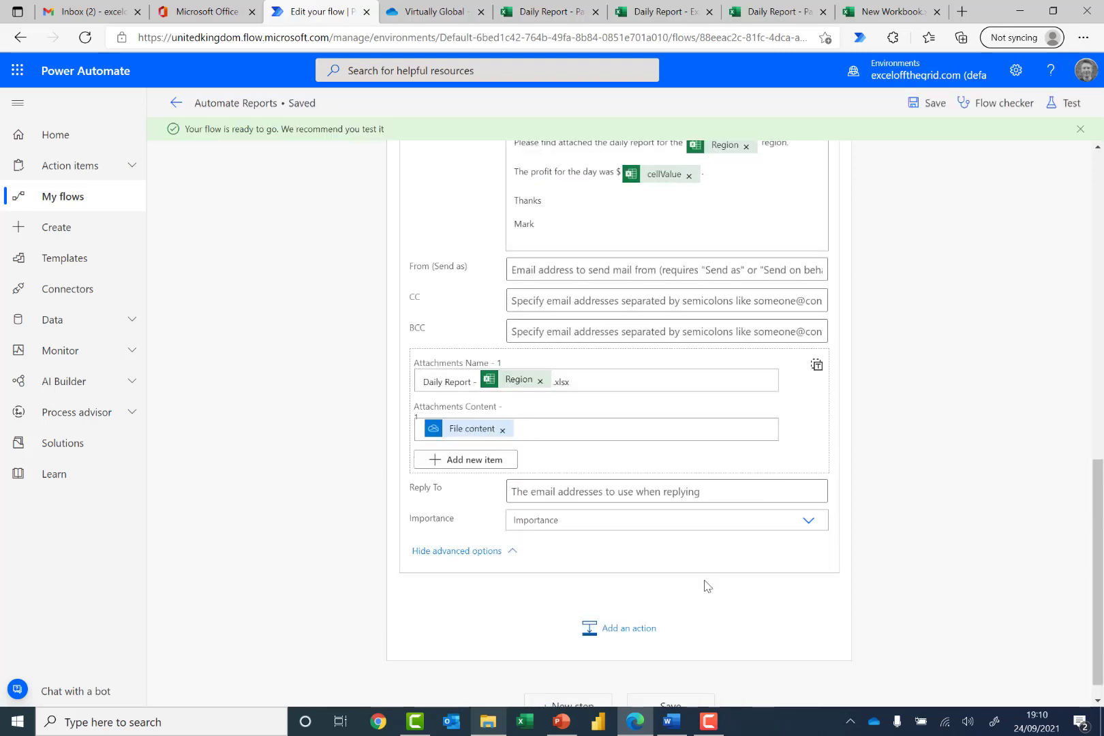
scroll(707, 587, up, 10)
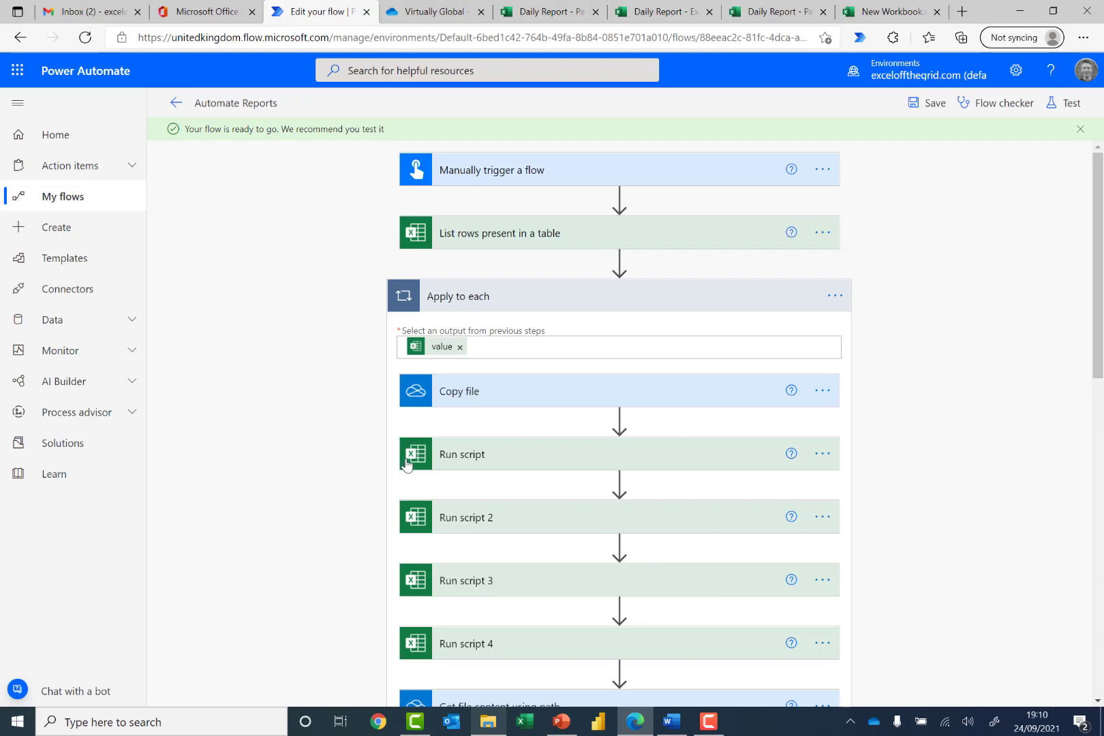
click(70, 205)
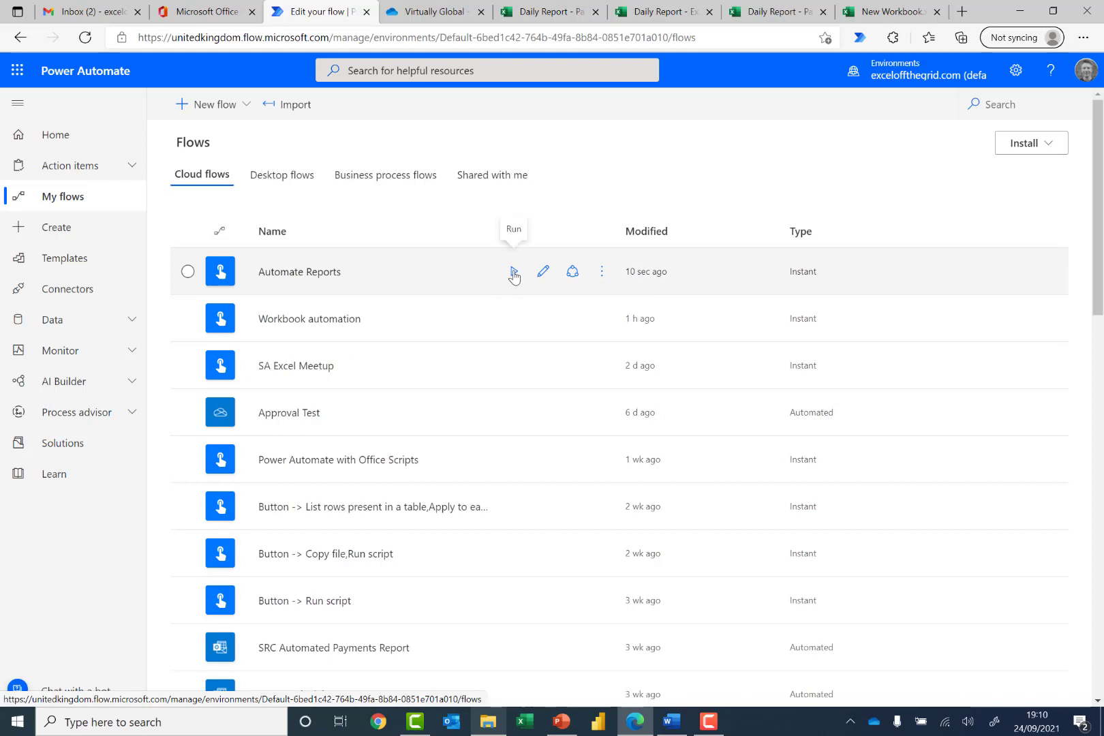
click(514, 273)
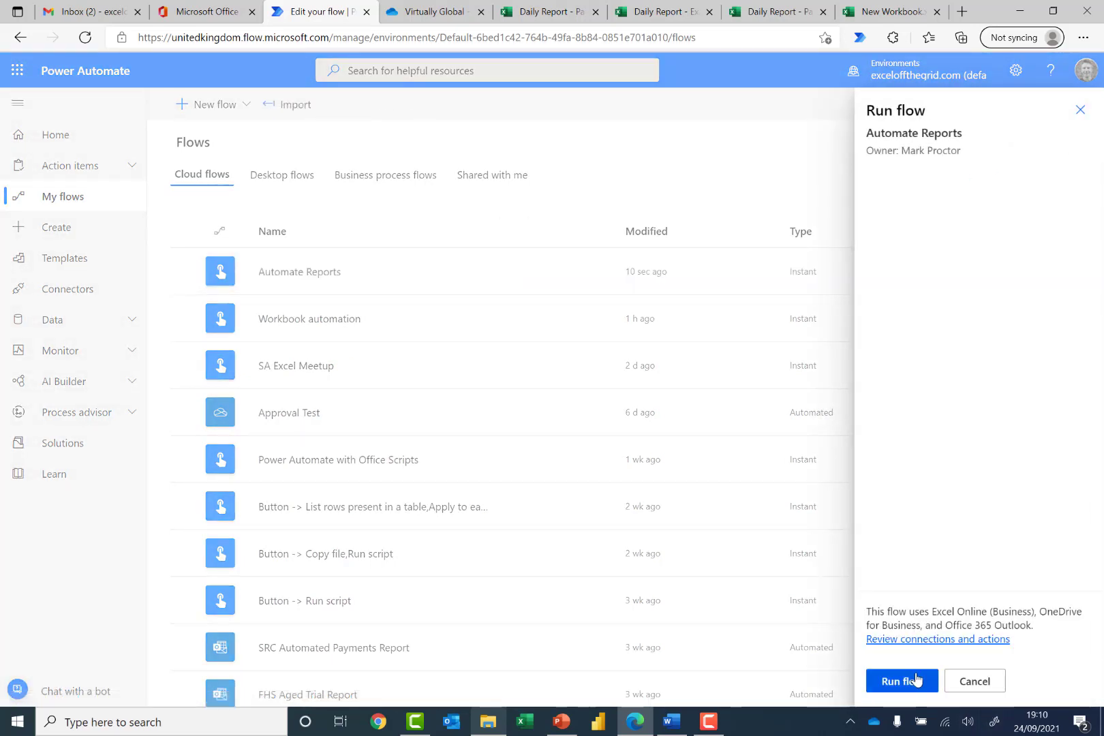
click(914, 680)
click(895, 682)
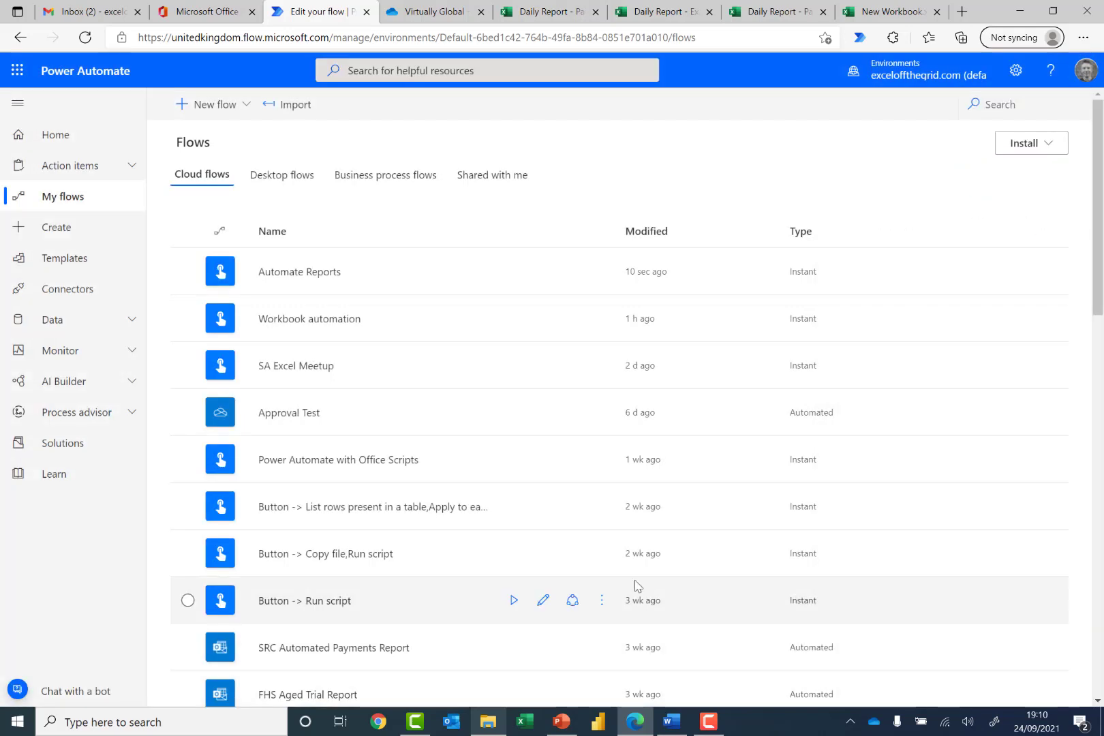
- Open the latest run of Automate Reports and examine the actions inside its Apply to each loop
click(300, 273)
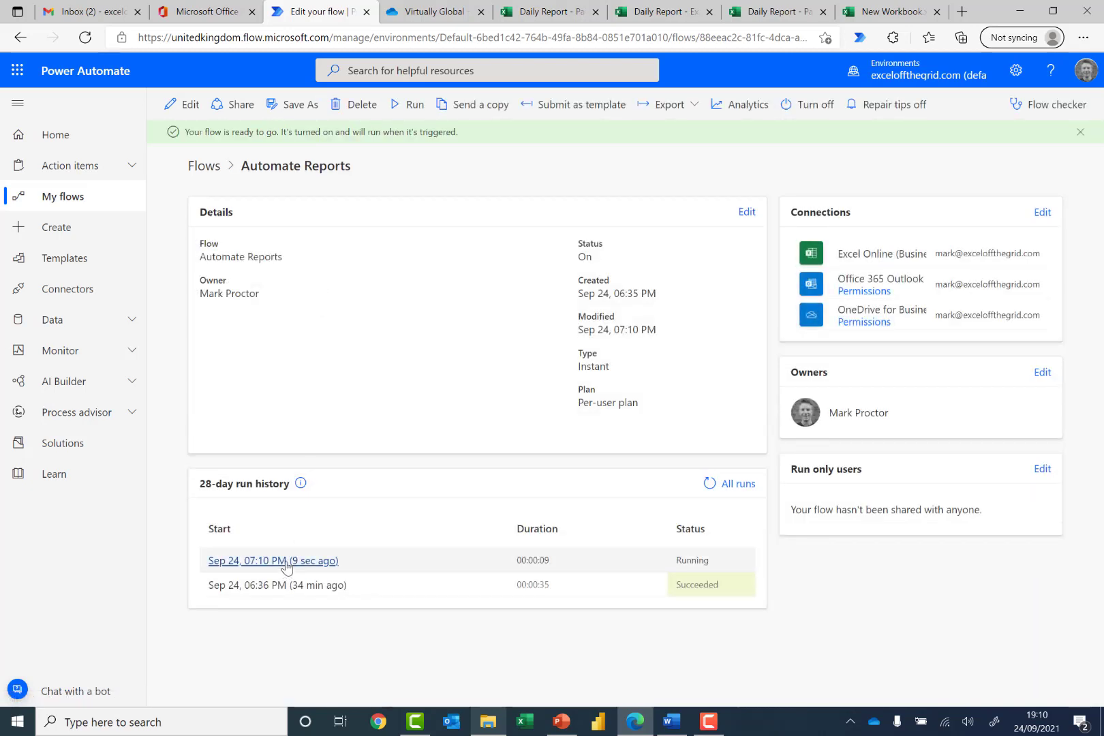
click(287, 563)
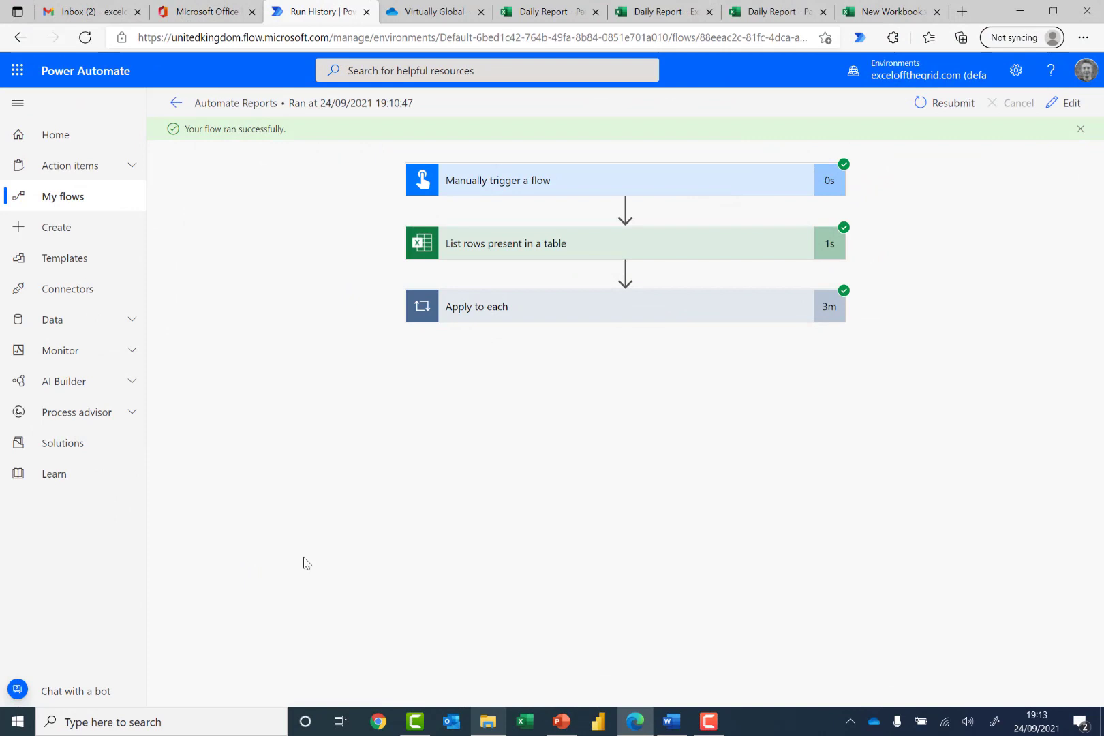
click(627, 306)
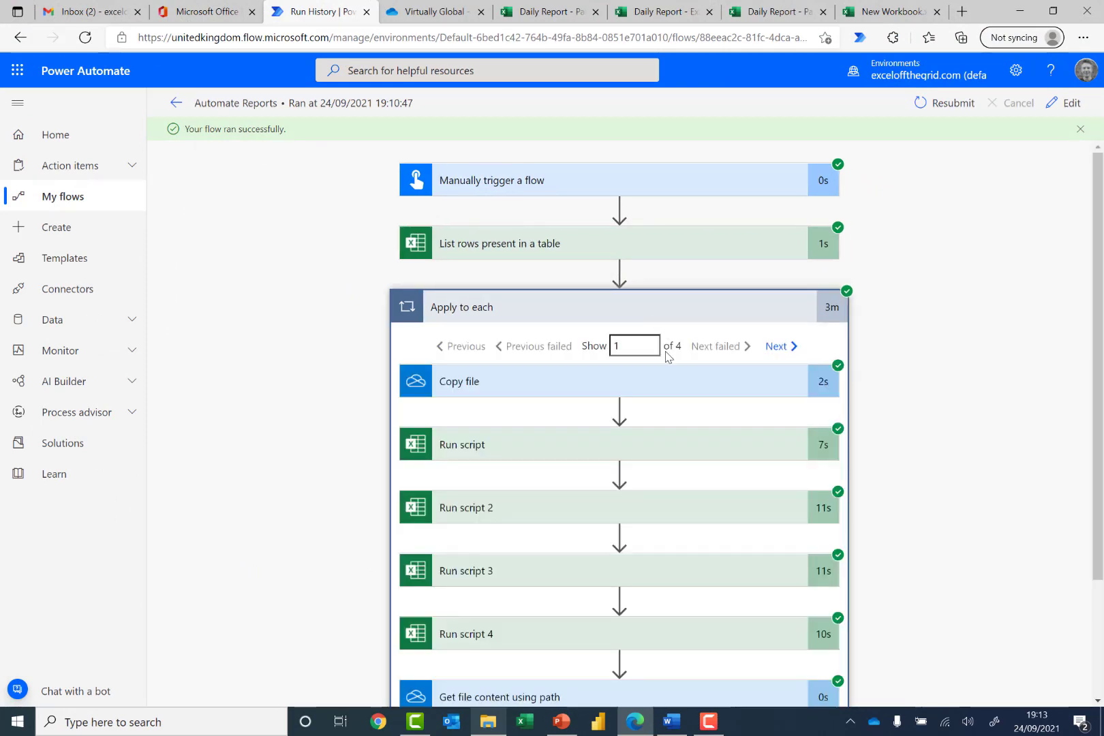
scroll(658, 377, down, 2)
scroll(660, 379, up, 1)
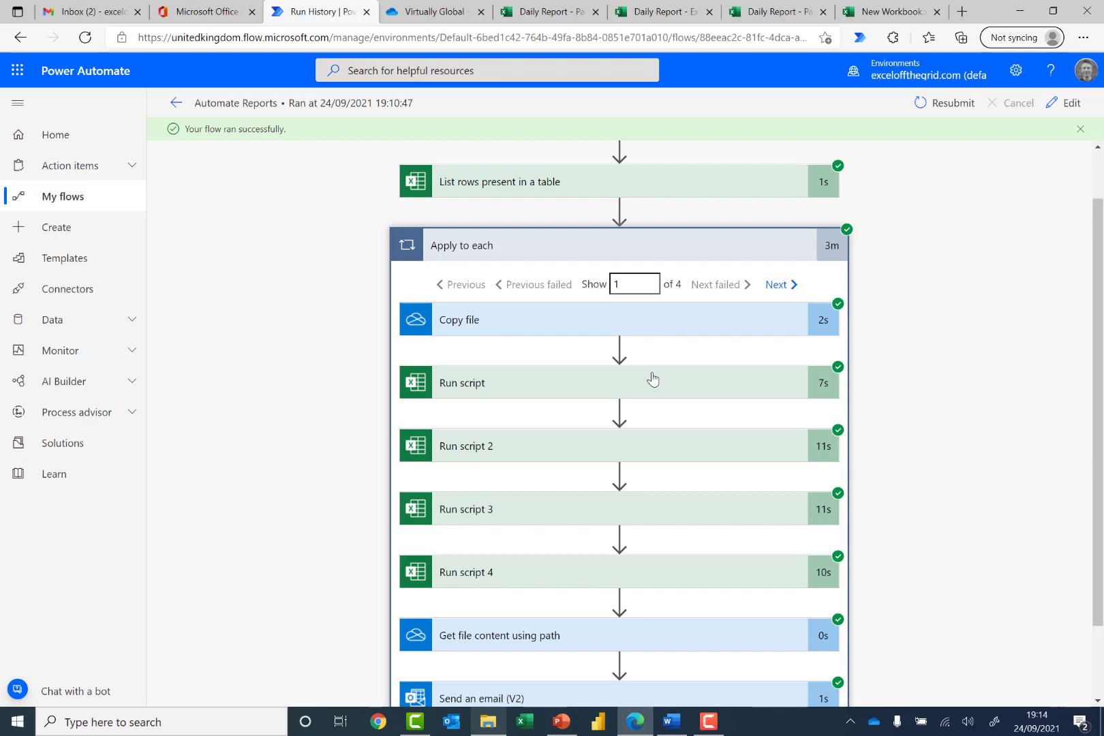
- Switch to the Gmail inbox and refresh it to check for the daily report emails
click(94, 13)
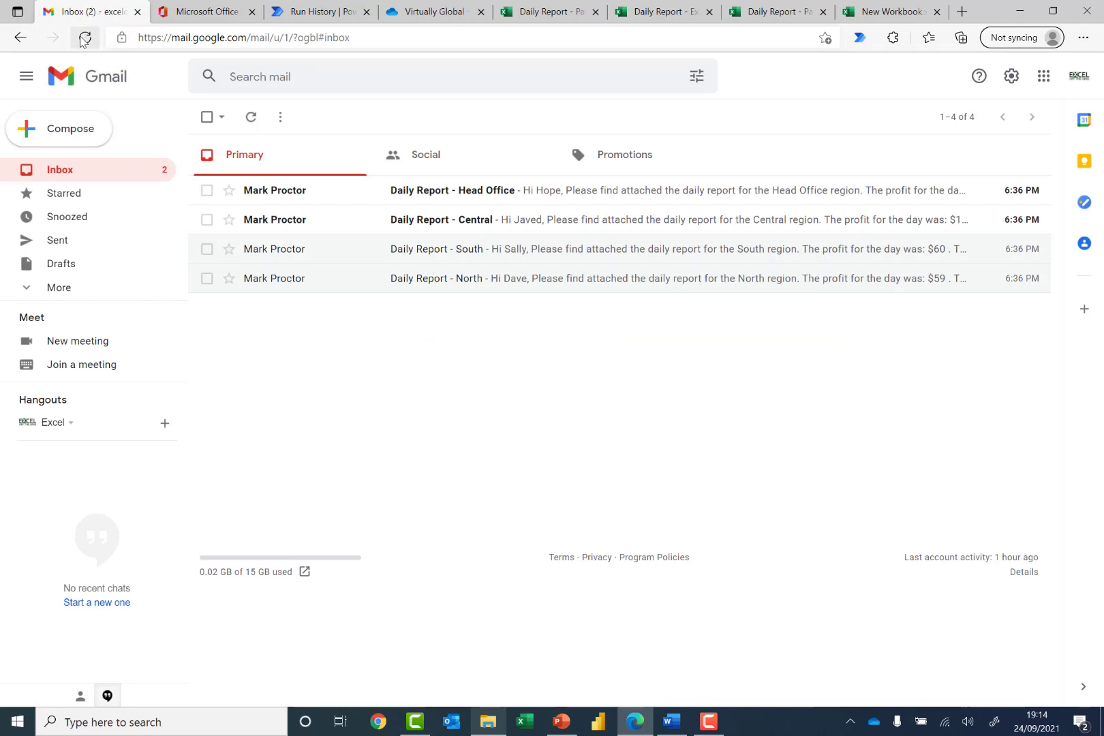
click(85, 39)
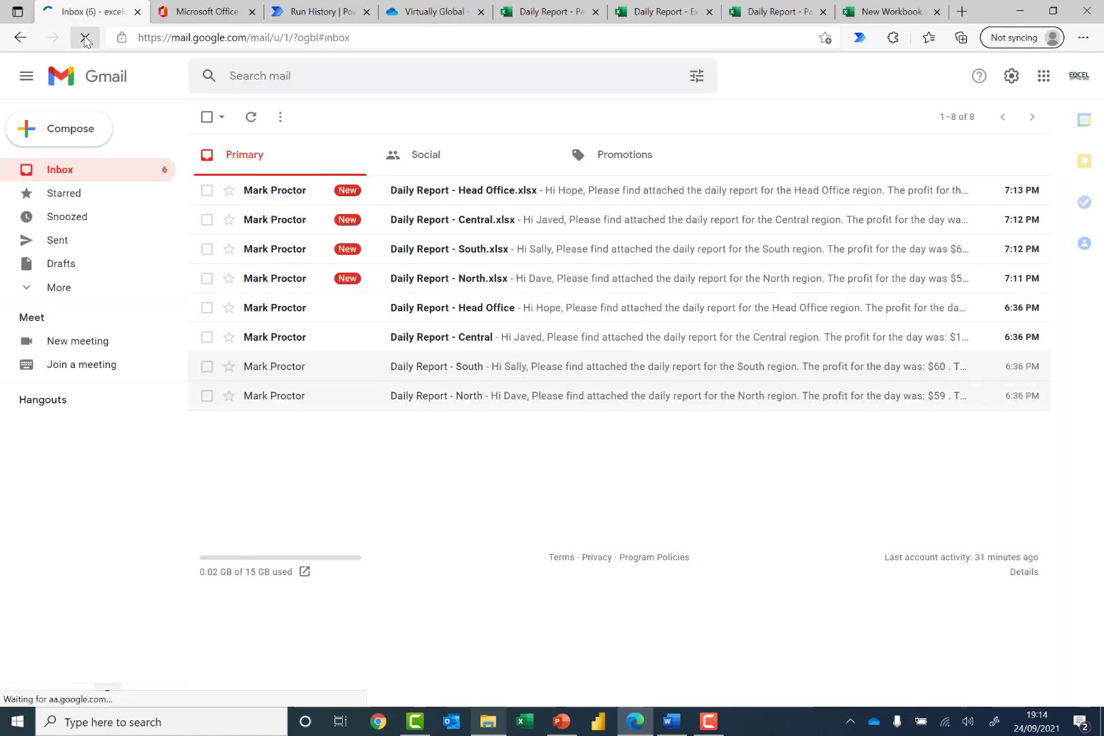